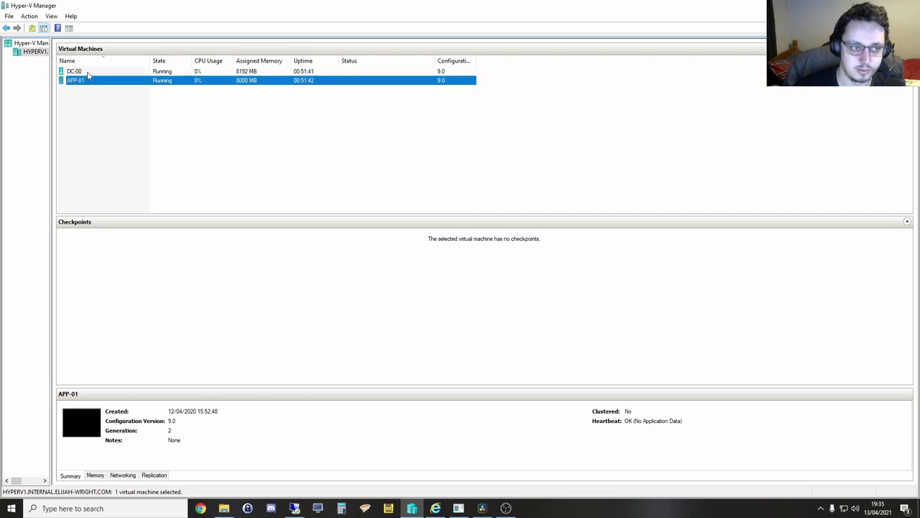
# Step: Inspect the virtual machine files stored in the HyperV folder on the hyperv1 s$ share, including APP-01's Virtual Machines subfolder
pyautogui.click(90, 73)
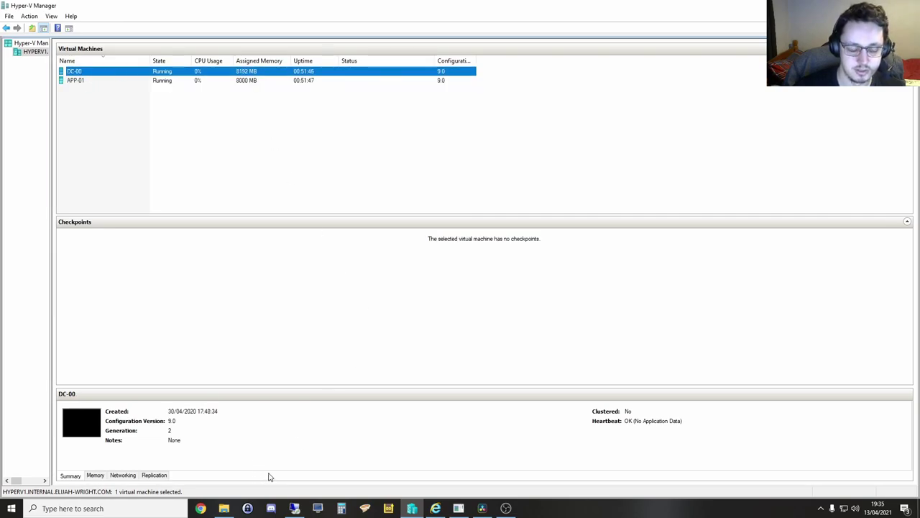
pyautogui.click(223, 507)
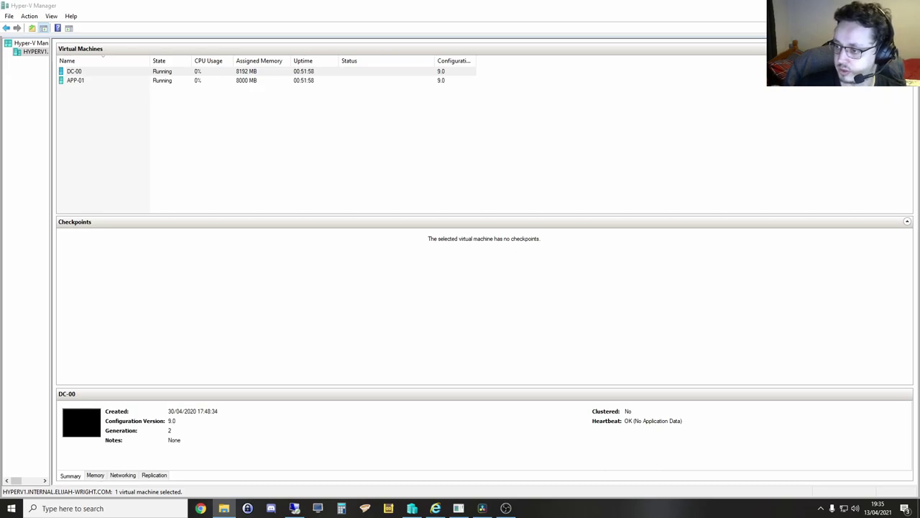
pyautogui.moveTo(242, 123); pyautogui.dragTo(324, 158)
pyautogui.doubleClick(246, 208)
pyautogui.moveTo(327, 264); pyautogui.dragTo(277, 201)
pyautogui.doubleClick(267, 229)
pyautogui.hotkey('alt', 'Left')
pyautogui.doubleClick(274, 220)
pyautogui.hotkey('alt', 'Left')
pyautogui.doubleClick(287, 230)
pyautogui.moveTo(347, 276); pyautogui.dragTo(301, 202)
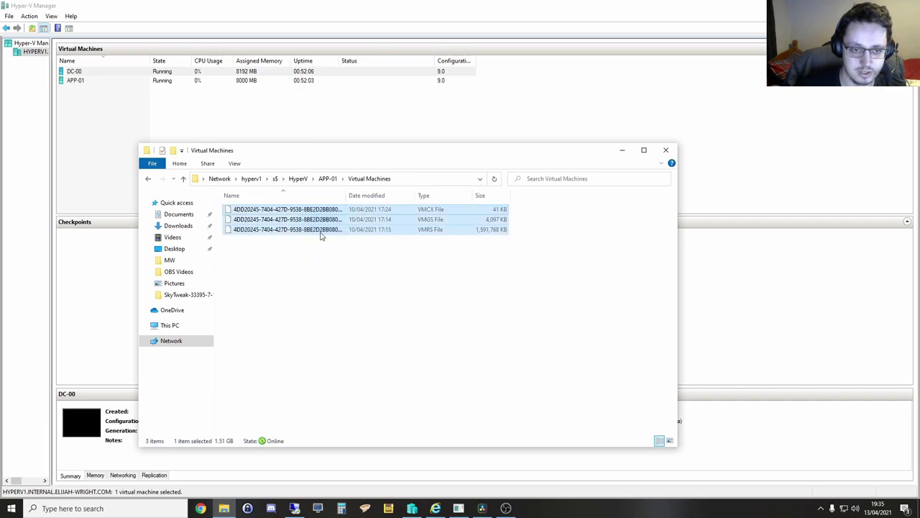
pyautogui.click(328, 178)
pyautogui.click(103, 72)
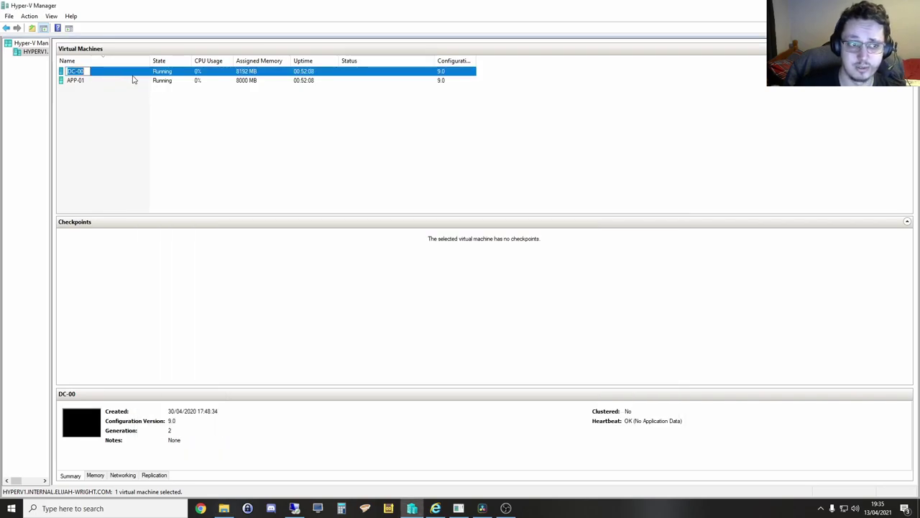
pyautogui.rightClick(133, 76)
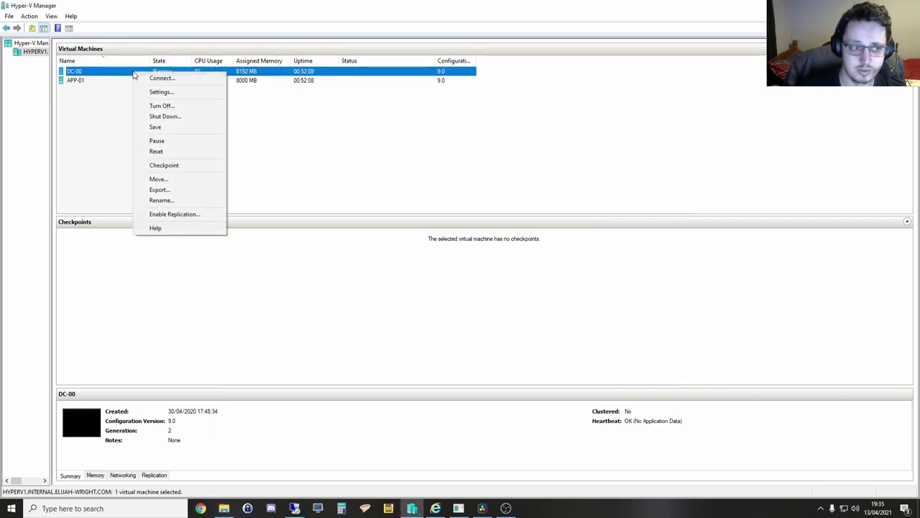
pyautogui.click(187, 192)
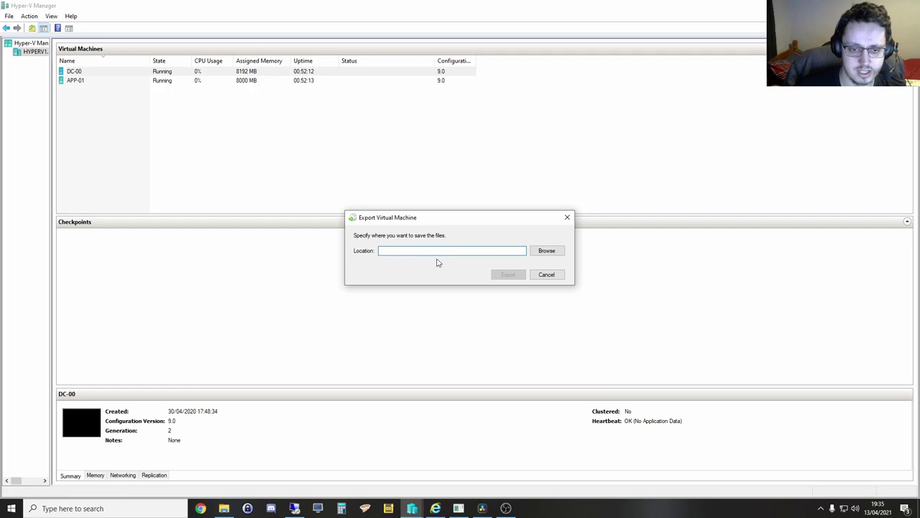
pyautogui.click(546, 274)
# Step: Review the APP-01 and DC-00 folders in the HyperV folder on the share, and close the file window
pyautogui.click(223, 508)
pyautogui.click(298, 179)
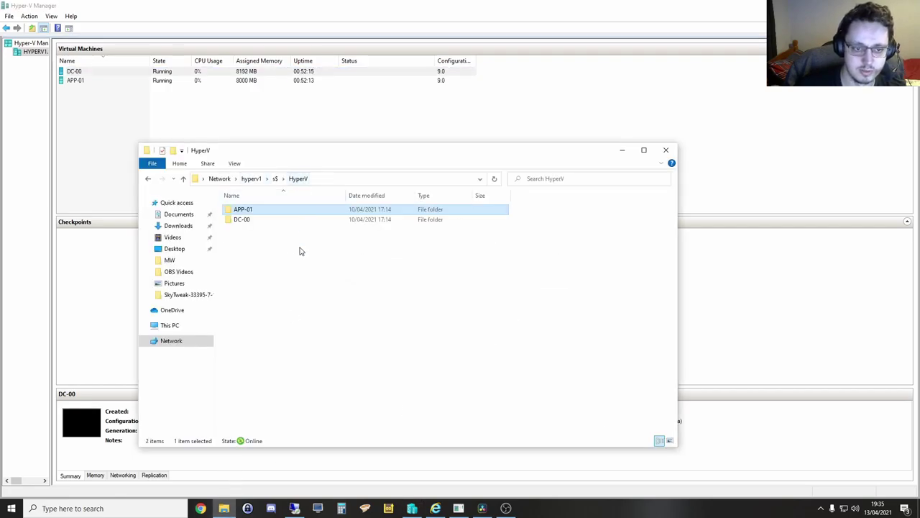
pyautogui.click(315, 257)
pyautogui.moveTo(314, 257); pyautogui.dragTo(223, 204)
pyautogui.click(299, 245)
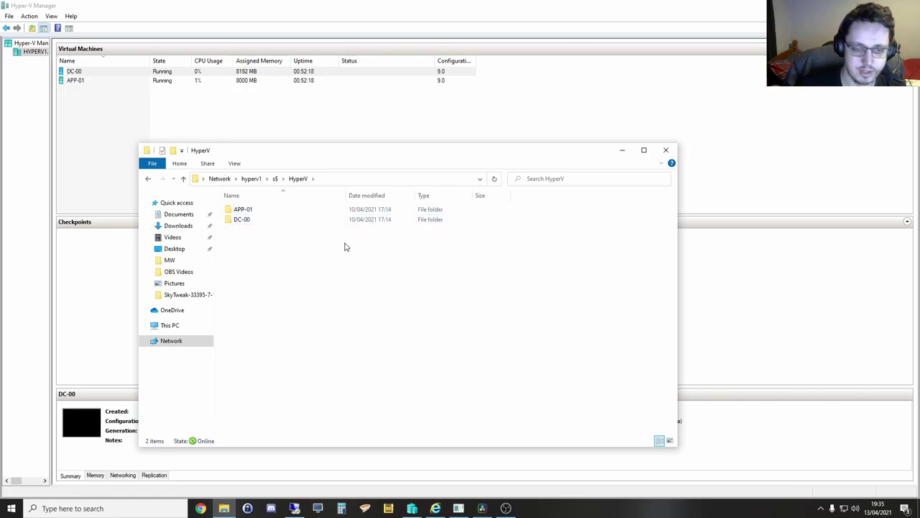
pyautogui.moveTo(343, 249); pyautogui.dragTo(309, 243)
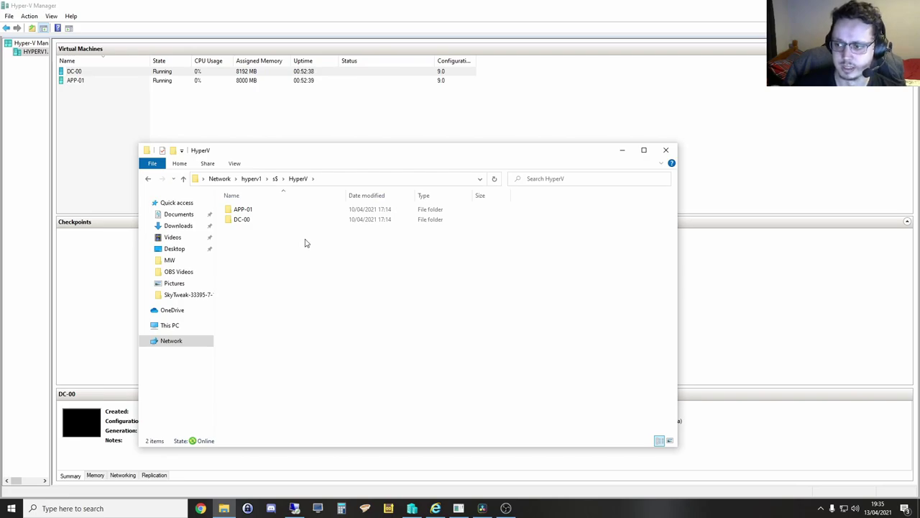
pyautogui.moveTo(292, 150); pyautogui.dragTo(331, 135)
pyautogui.moveTo(435, 273); pyautogui.dragTo(381, 256)
pyautogui.click(705, 136)
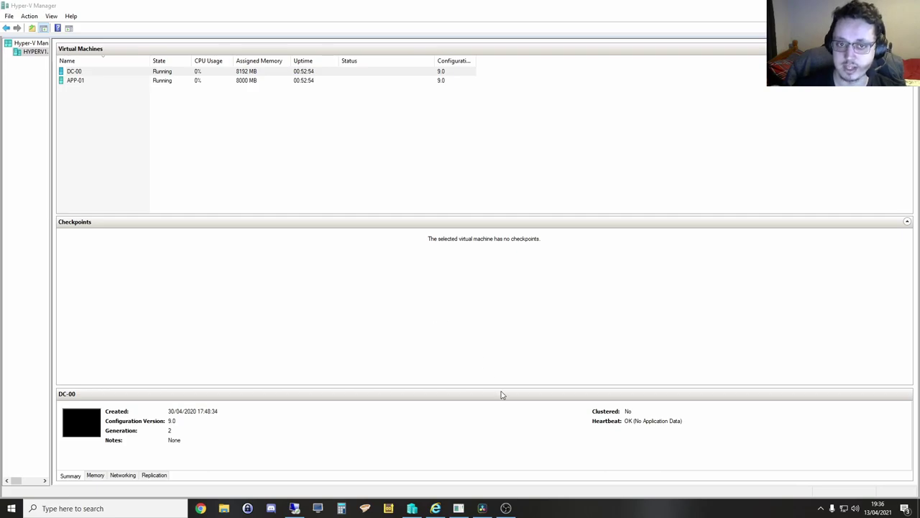
# Step: Switch to the iDRAC virtual console, send Ctrl+Alt+Del to the server, and sign in to the personal user account with its password
pyautogui.hotkey('alt', 'Tab')
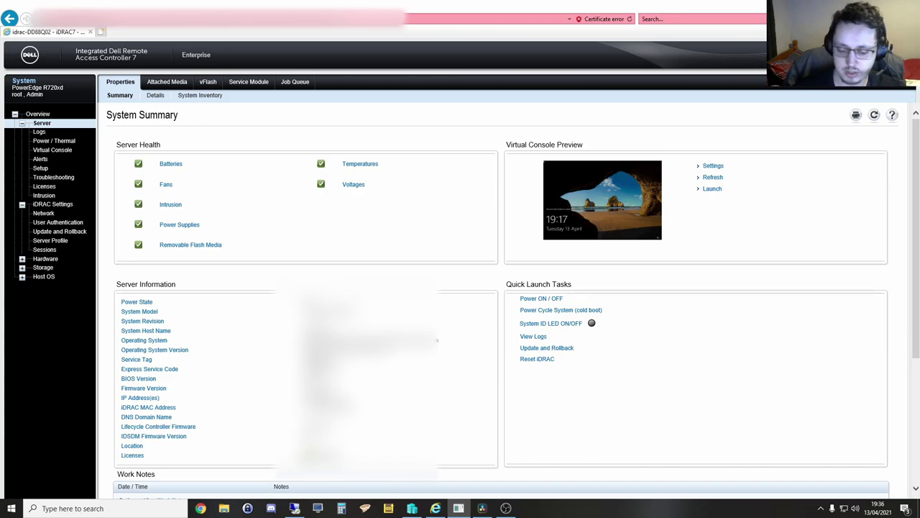
pyautogui.click(458, 508)
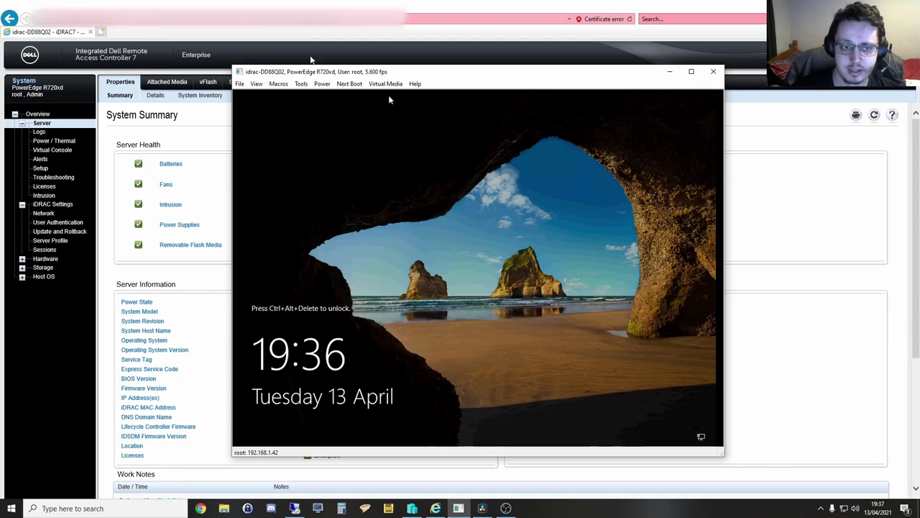
pyautogui.click(277, 84)
pyautogui.click(297, 95)
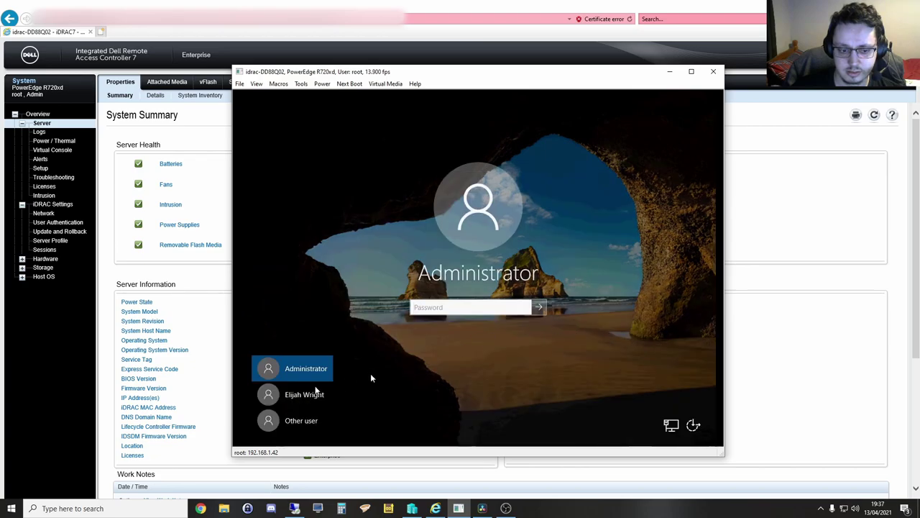
pyautogui.click(299, 395)
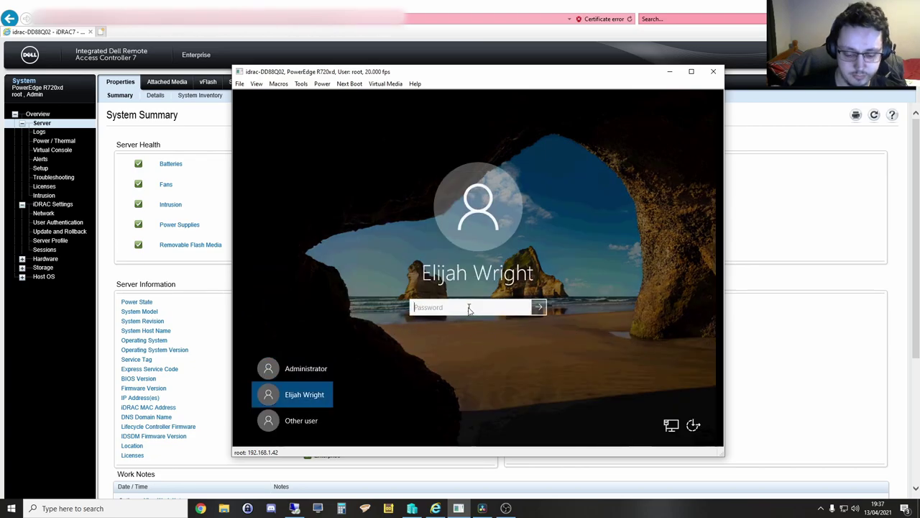
pyautogui.write('***********')
pyautogui.press('Return')
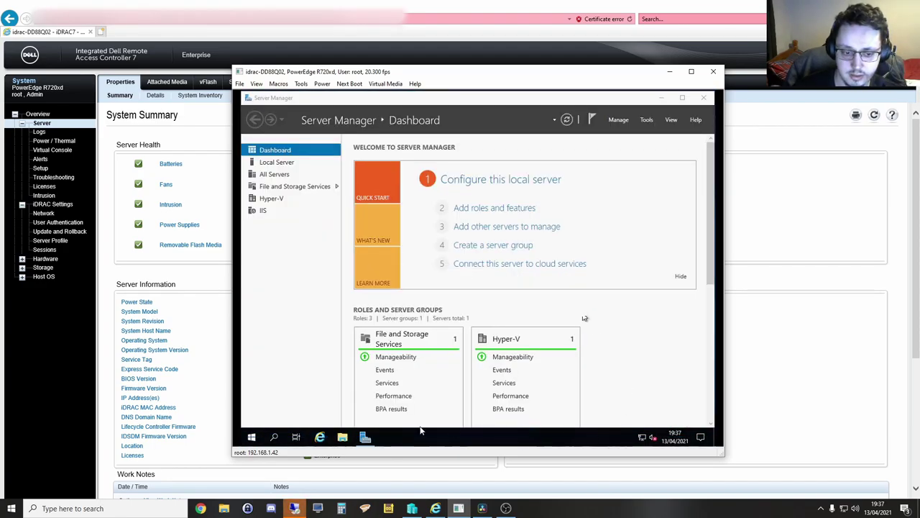
pyautogui.click(252, 437)
pyautogui.click(366, 438)
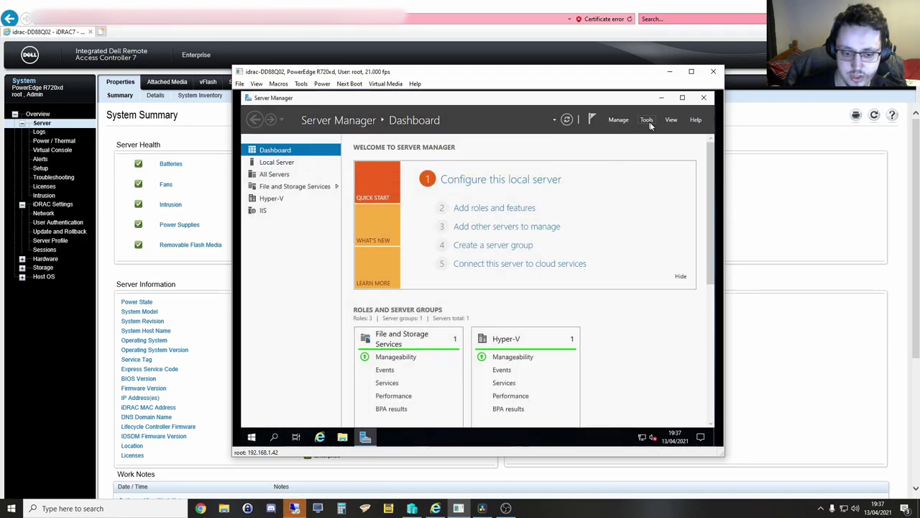
# Step: Switch to Hyper-V Manager and shut down the APP-01 and DC-00 virtual machines
pyautogui.hotkey('alt', 'Tab')
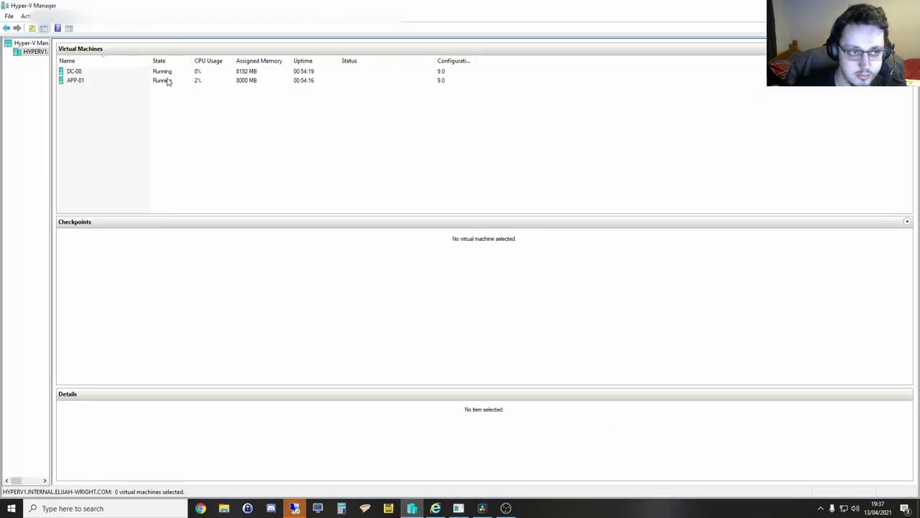
pyautogui.rightClick(168, 81)
pyautogui.click(201, 123)
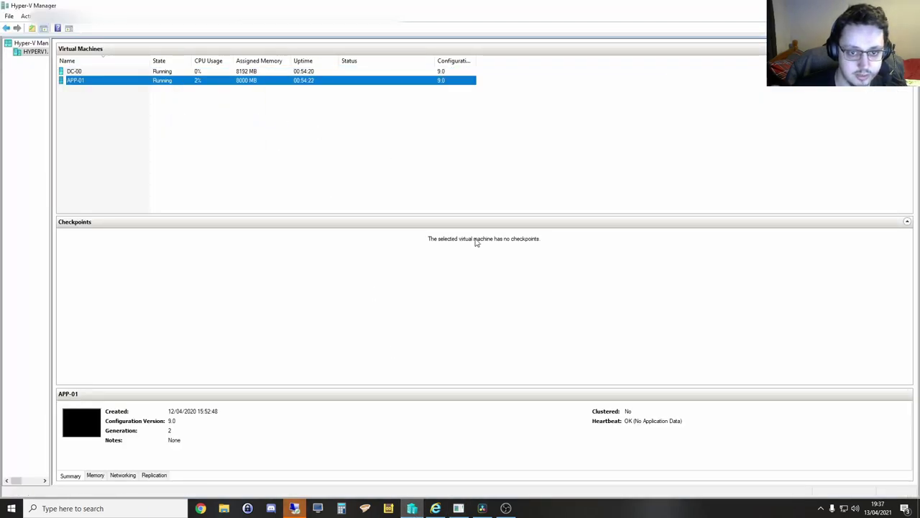
pyautogui.rightClick(180, 71)
pyautogui.click(216, 118)
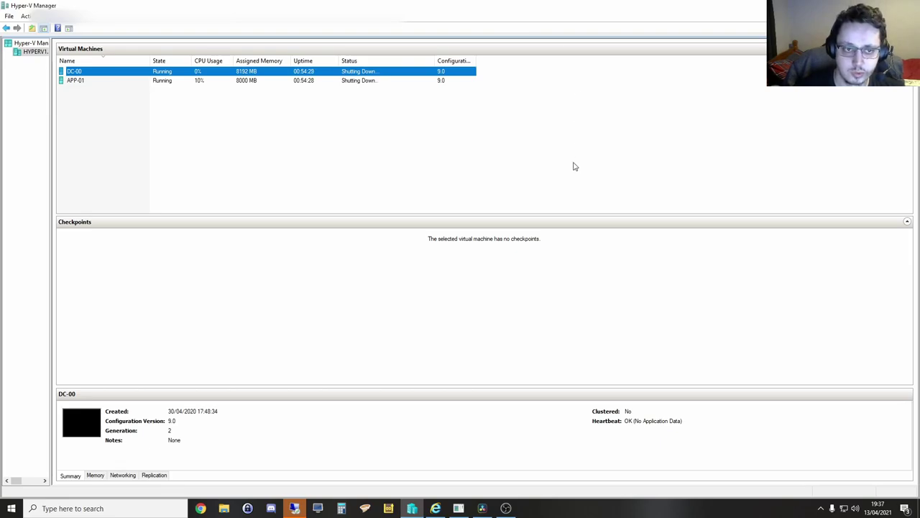
pyautogui.click(381, 82)
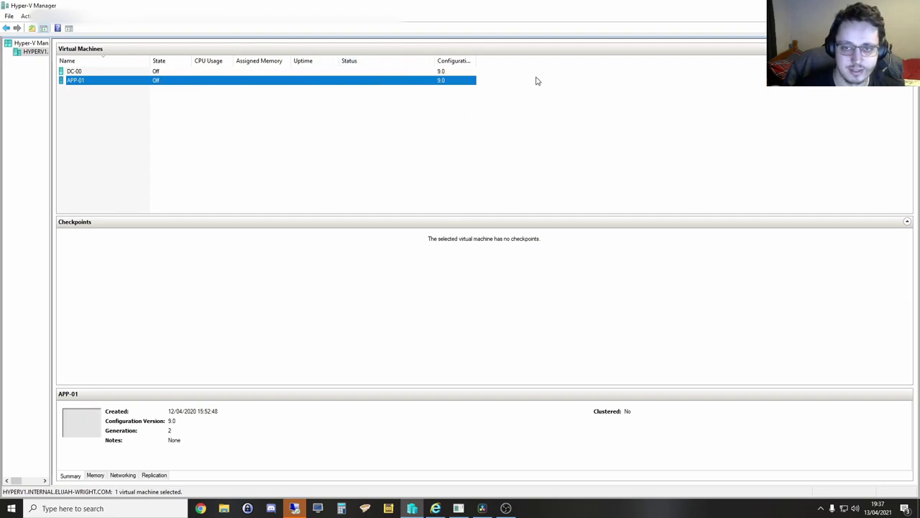
# Step: Return to the iDRAC virtual console and shut down the host server with the reason Other (Unplanned)
pyautogui.hotkey('alt', 'Tab')
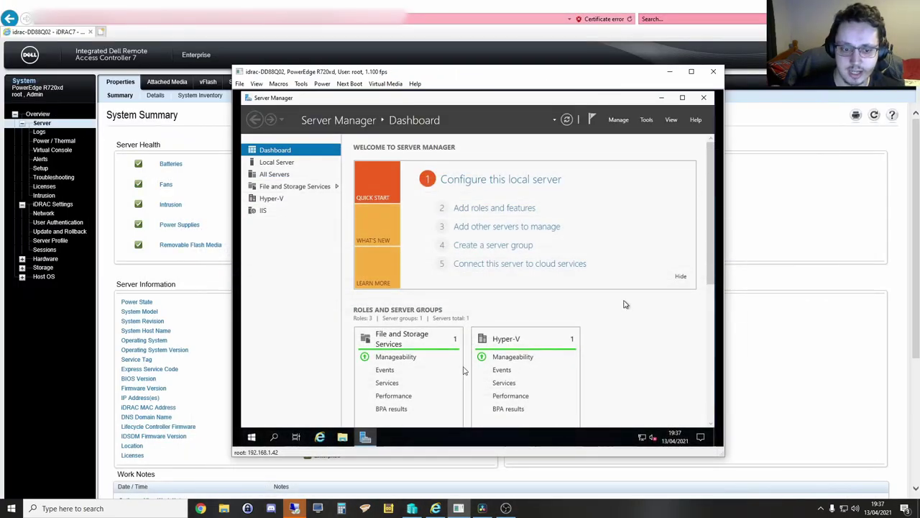
pyautogui.click(251, 437)
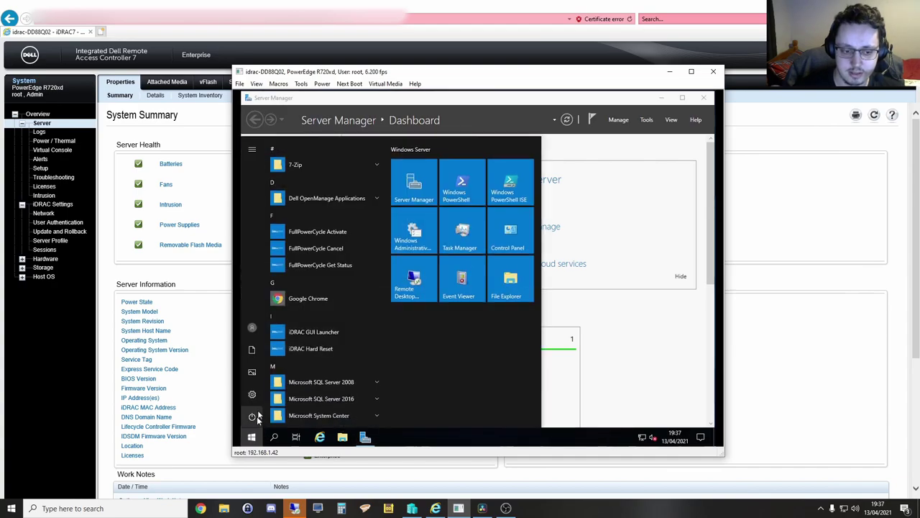
pyautogui.click(252, 416)
pyautogui.click(274, 375)
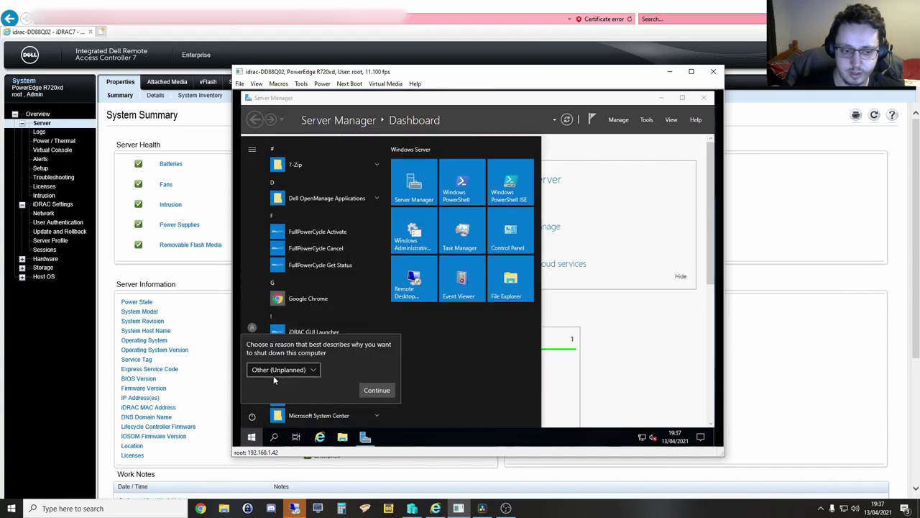
pyautogui.click(374, 390)
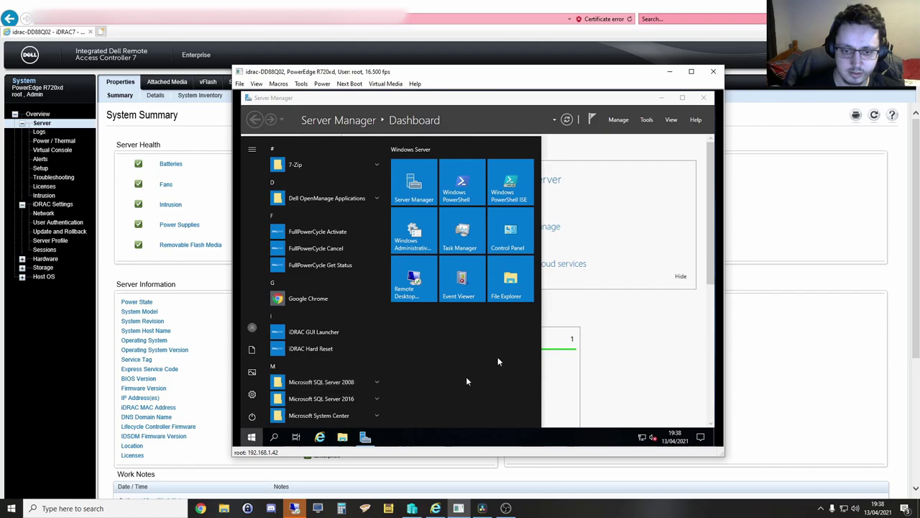
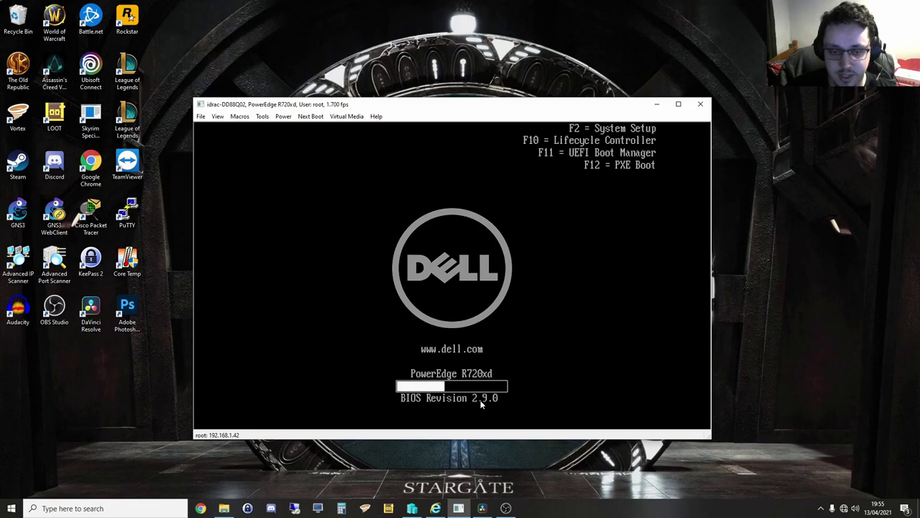
# Step: Reposition the console window during startup and enter the PERC H710P Mini RAID configuration utility
pyautogui.moveTo(399, 107); pyautogui.dragTo(401, 104)
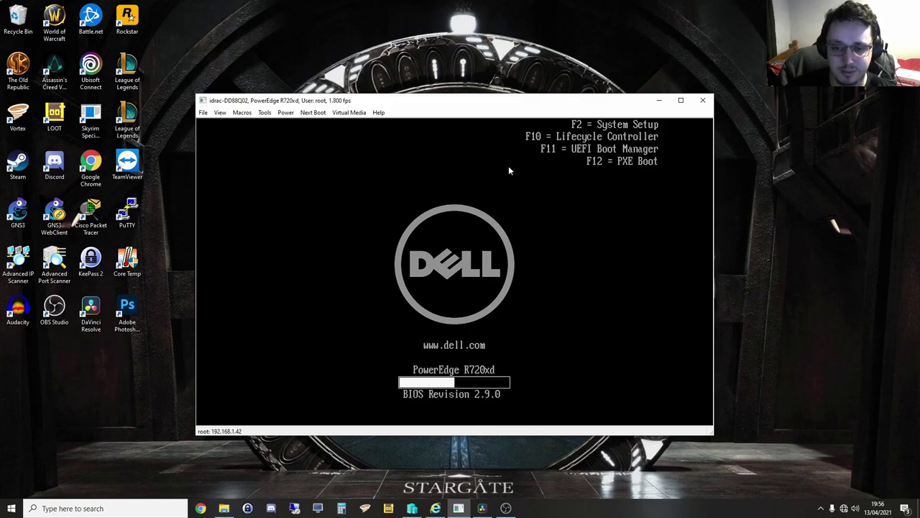
pyautogui.moveTo(433, 103)
pyautogui.mouseDown()
pyautogui.moveTo(428, 79)
pyautogui.moveTo(432, 100)
pyautogui.mouseUp()
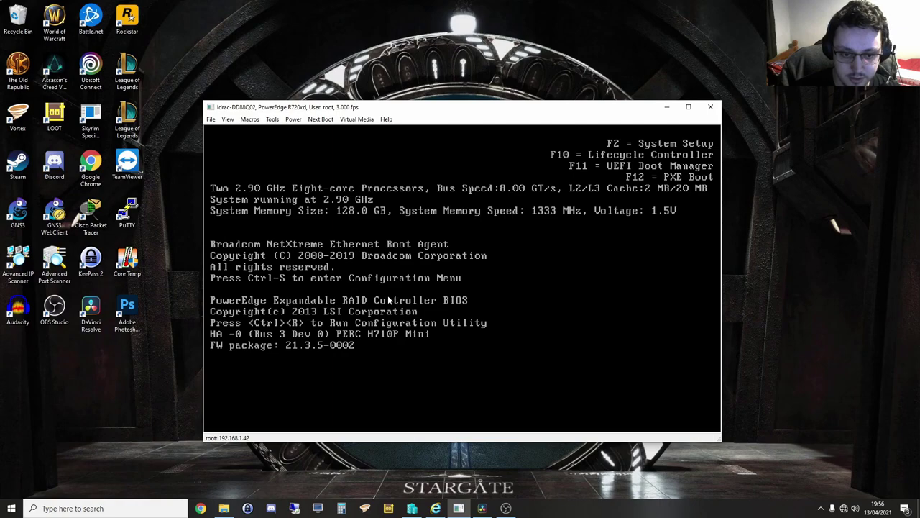
pyautogui.hotkey('ctrl', 'r')
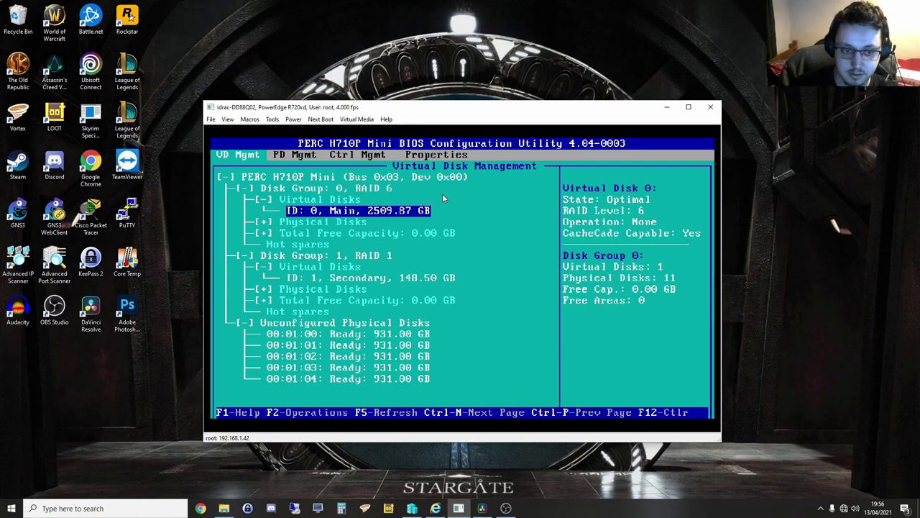
# Step: Examine the entries of the RAID 6 disk group, including the Main virtual disk and the physical disks
pyautogui.press('Down')
pyautogui.press('Down')
pyautogui.press('Down')
pyautogui.press('Down')
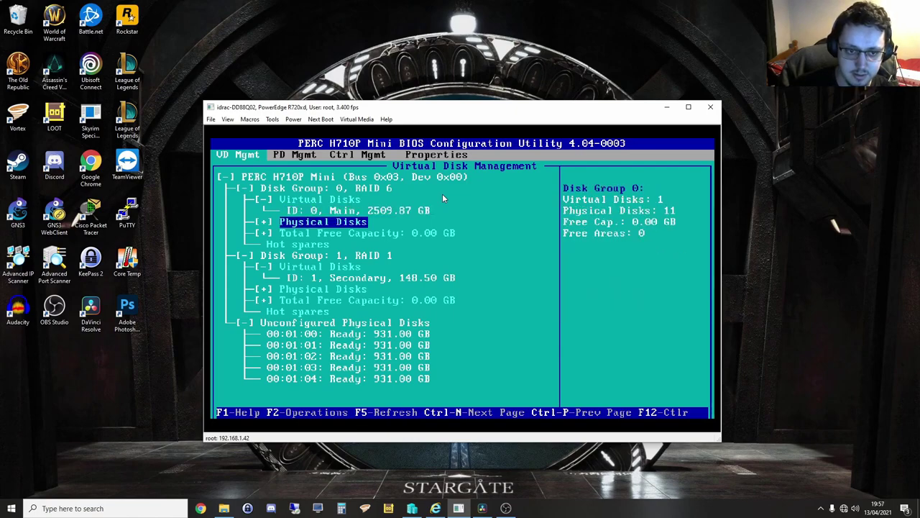
pyautogui.press('Up')
pyautogui.press('Up')
pyautogui.press('Up')
pyautogui.press('Up')
pyautogui.press('Up')
pyautogui.press('Up')
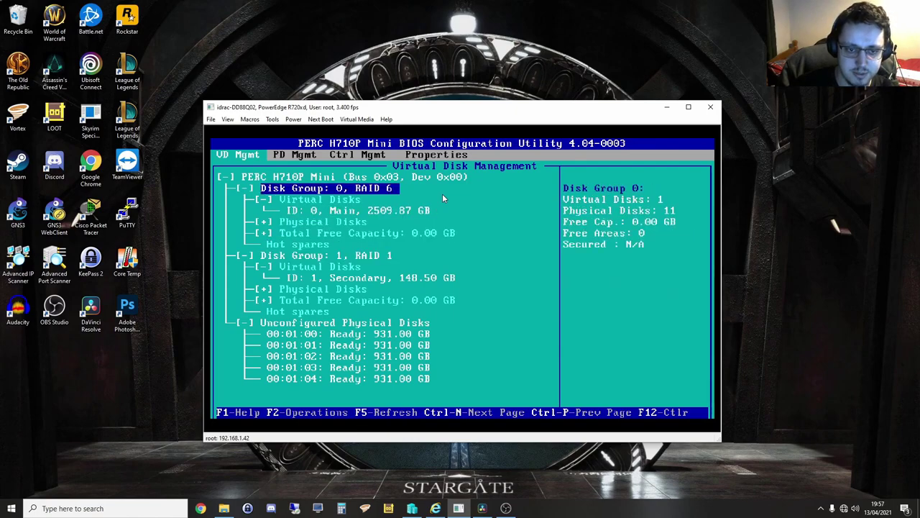
pyautogui.press('Down')
pyautogui.press('Down')
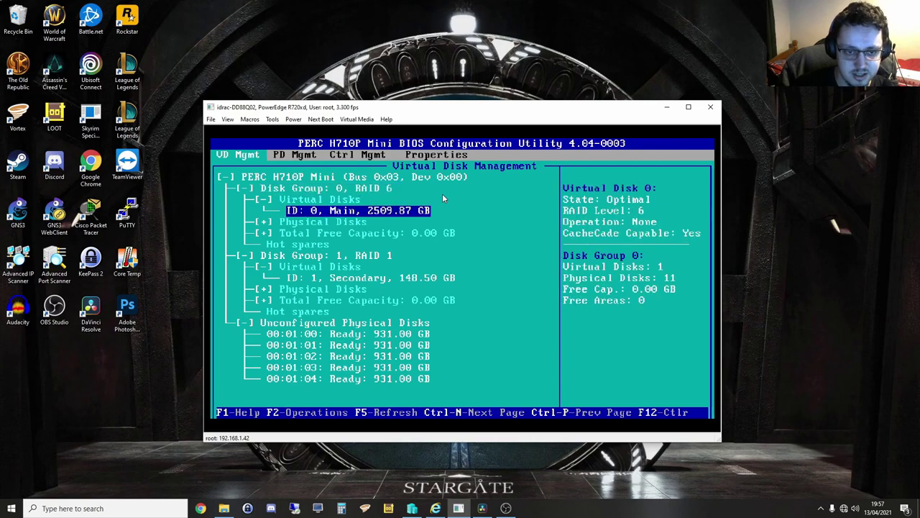
pyautogui.press('Up')
pyautogui.press('Up')
pyautogui.press('Down')
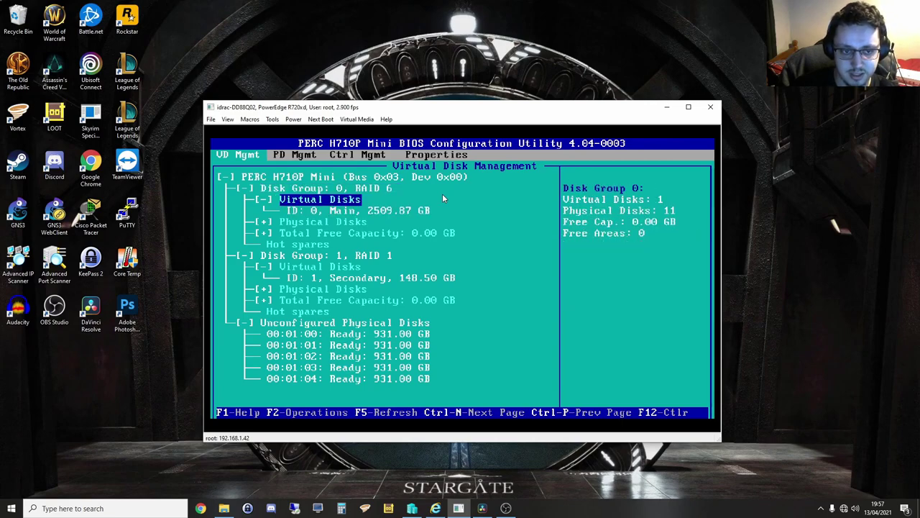
pyautogui.press('Up')
pyautogui.press('Down')
pyautogui.press('Down')
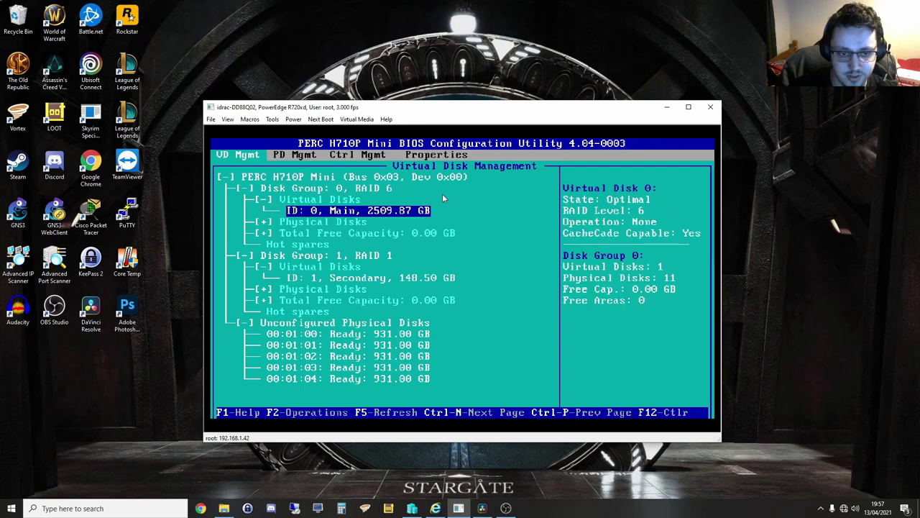
pyautogui.press('Up')
pyautogui.press('Down')
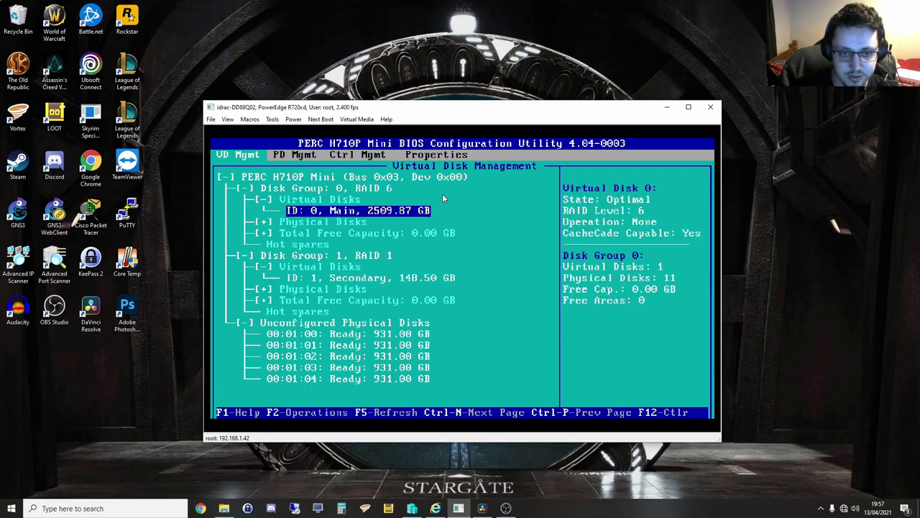
# Step: Review the RAID 1 disk group and the unconfigured physical disks, then return to the Main virtual disk
pyautogui.press('Down')
pyautogui.press('Down')
pyautogui.press('Down')
pyautogui.press('Down')
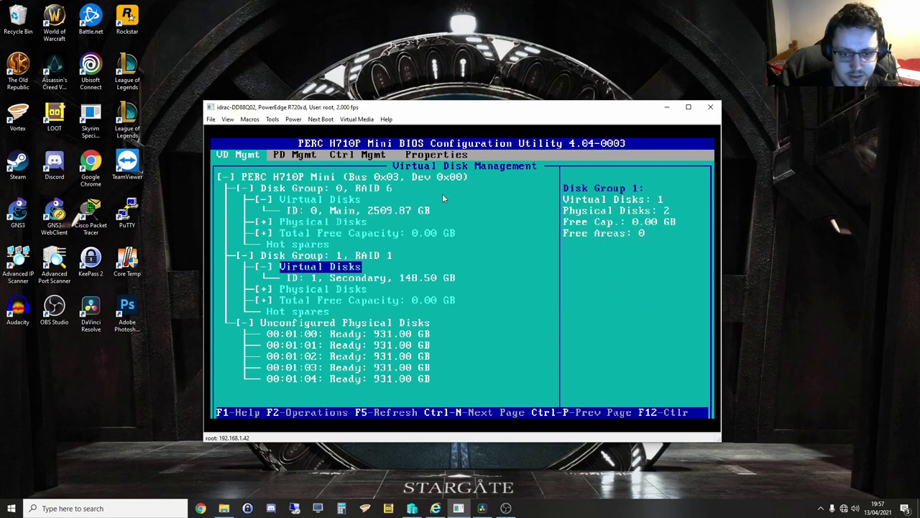
pyautogui.press('Down')
pyautogui.press('Down')
pyautogui.press('Down')
pyautogui.press('Down')
pyautogui.press('Down')
pyautogui.press('Down')
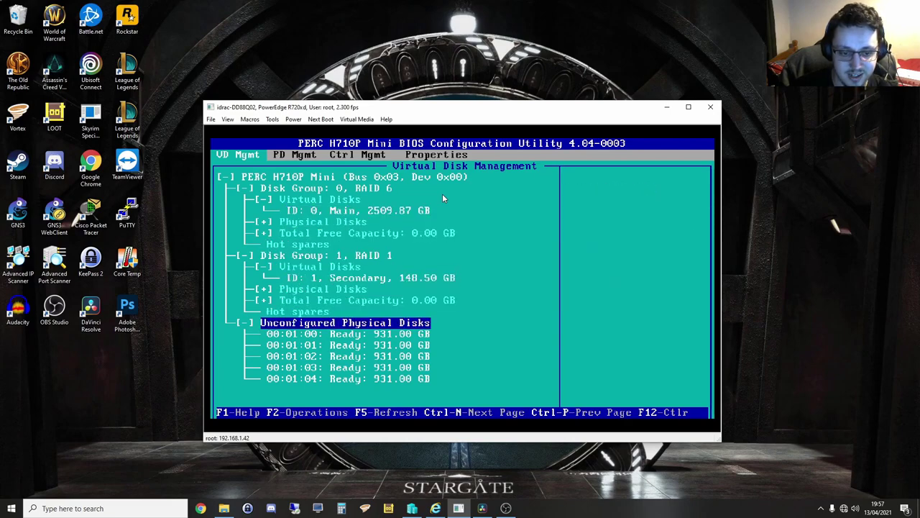
pyautogui.press('Down')
pyautogui.press('Down')
pyautogui.press('Down')
pyautogui.press('Down')
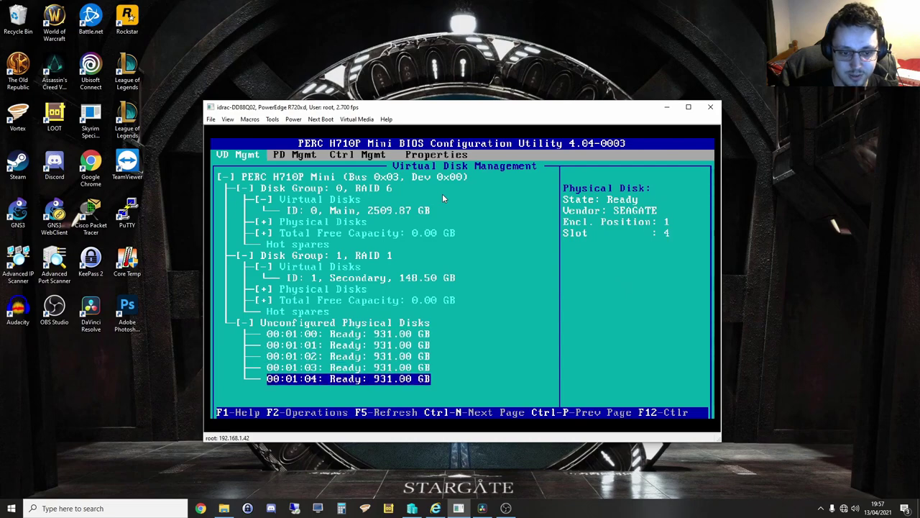
pyautogui.press('Up')
pyautogui.press('Up')
pyautogui.press('Up')
pyautogui.press('Up')
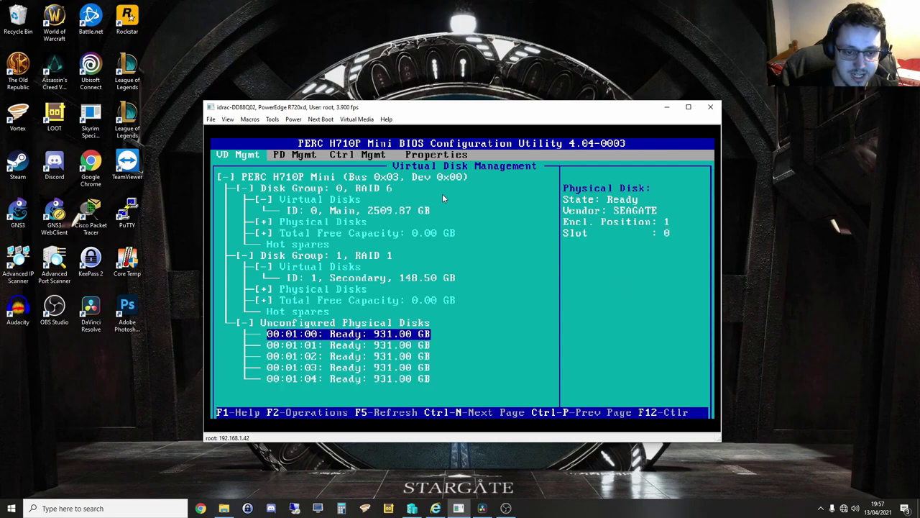
pyautogui.press('Up')
pyautogui.press('Up')
pyautogui.press('Up')
pyautogui.press('Up')
pyautogui.press('Up')
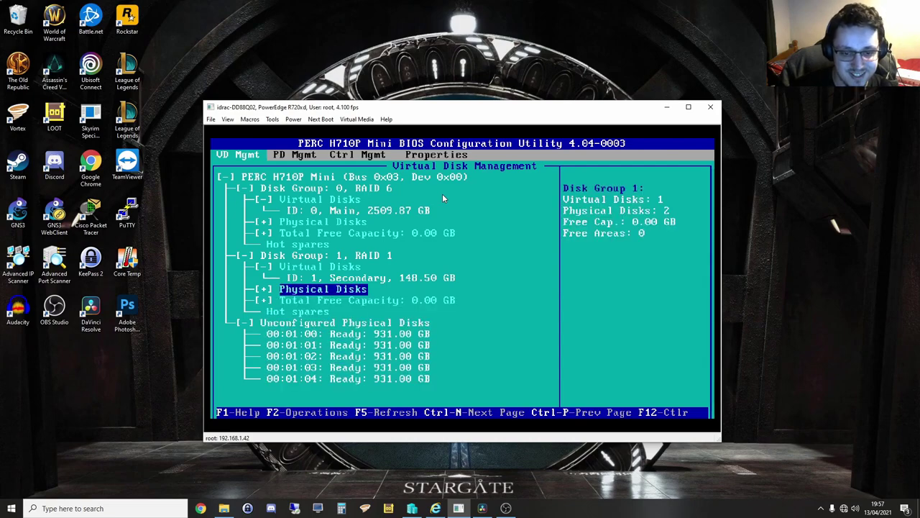
pyautogui.press('Up')
pyautogui.press('Up')
pyautogui.press('Up')
pyautogui.press('Up')
pyautogui.press('Up')
pyautogui.press('Up')
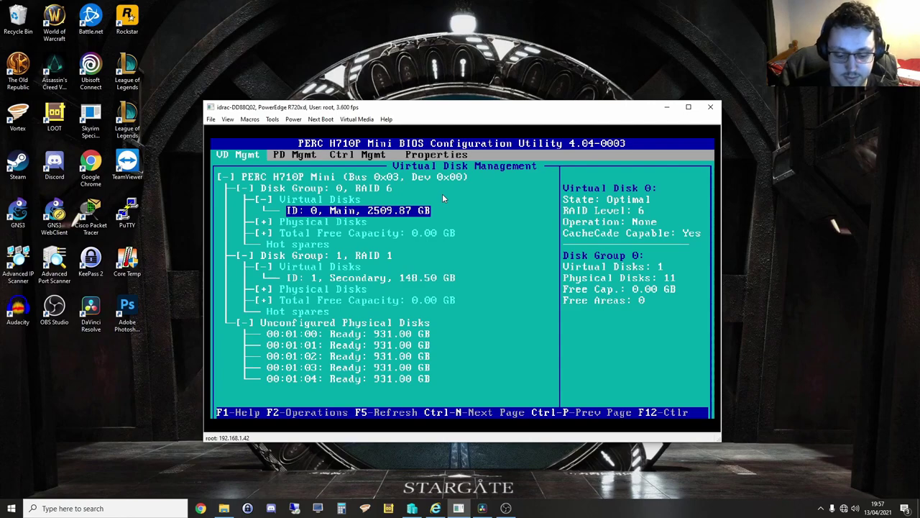
pyautogui.press('F2')
pyautogui.press('Down')
pyautogui.press('Down')
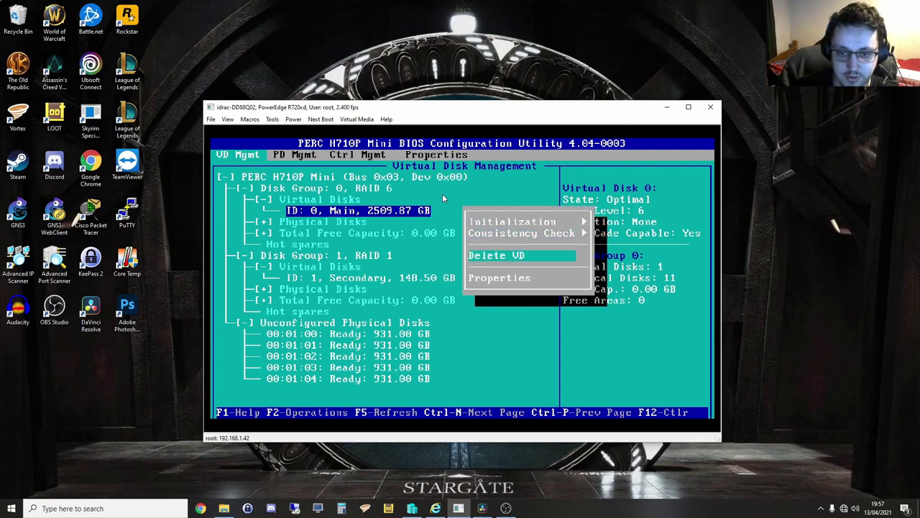
pyautogui.press('Return')
pyautogui.press('Left')
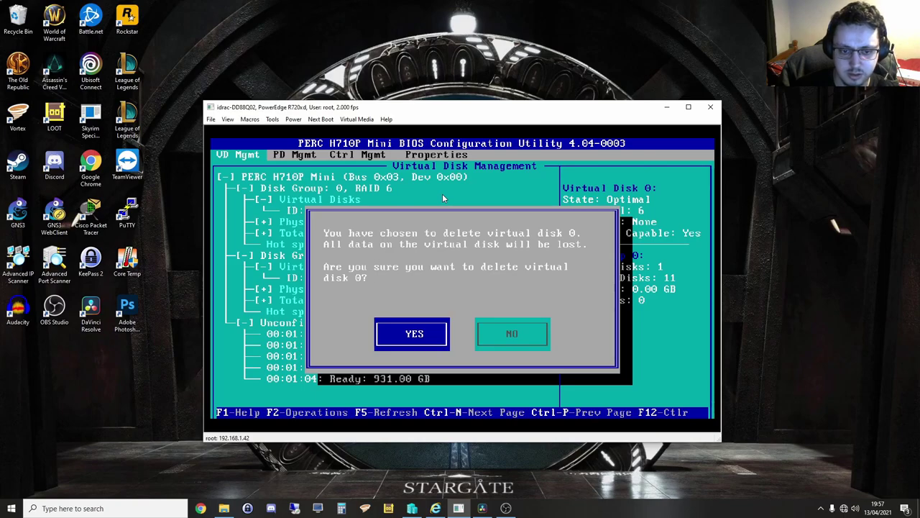
pyautogui.press('Right')
pyautogui.press('Return')
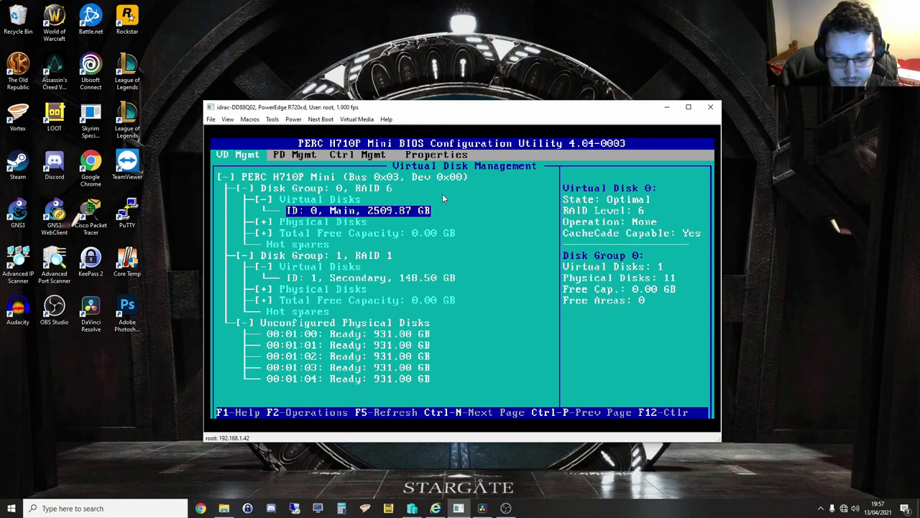
# Step: Delete virtual disk 0, Main, from the RAID 6 disk group and confirm the data loss
pyautogui.press('F2')
pyautogui.press('Down')
pyautogui.press('Down')
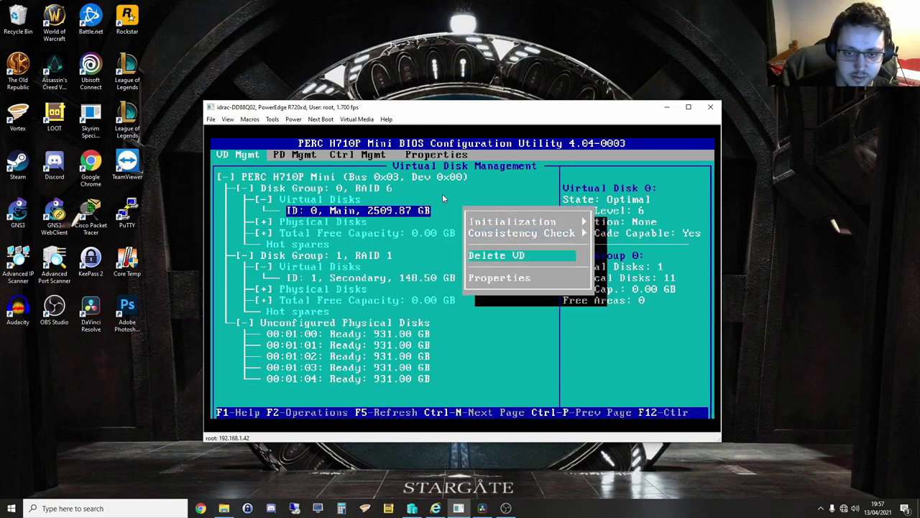
pyautogui.press('Return')
pyautogui.press('Left')
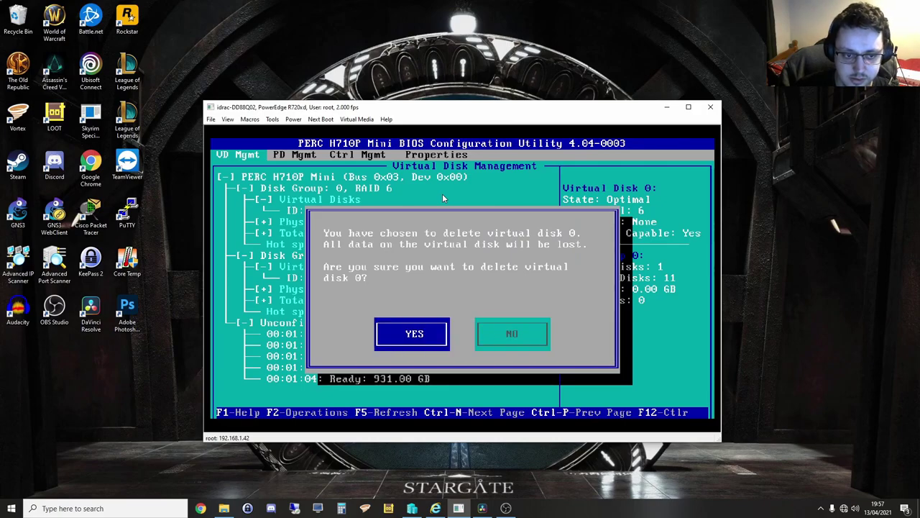
pyautogui.press('Return')
# Step: Examine the remaining RAID 1 disk group with its Secondary virtual disk and the list of unconfigured physical disks
pyautogui.press('Down')
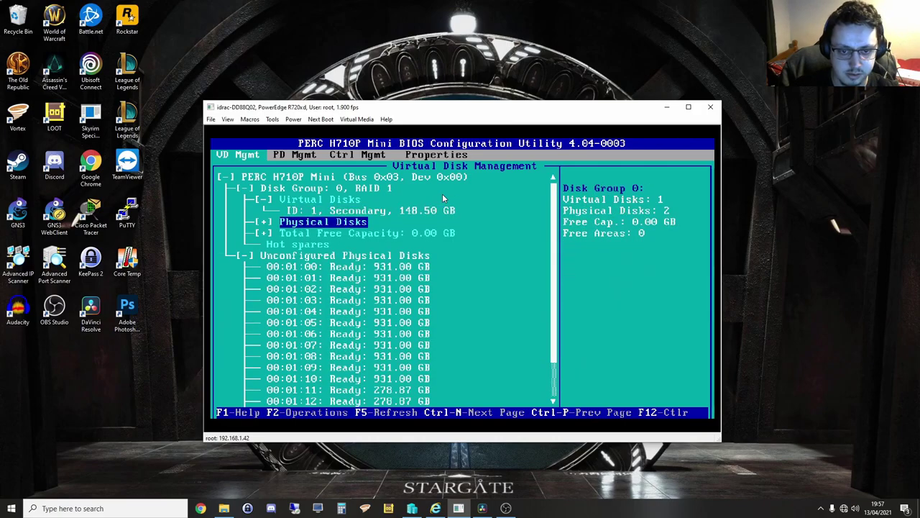
pyautogui.press('Up')
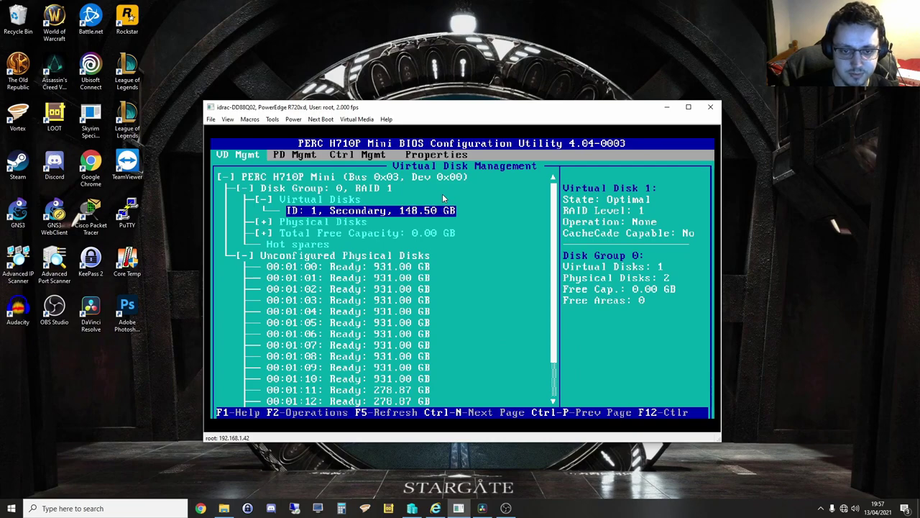
pyautogui.press('Down')
pyautogui.press('Down')
pyautogui.press('Up')
pyautogui.press('Up')
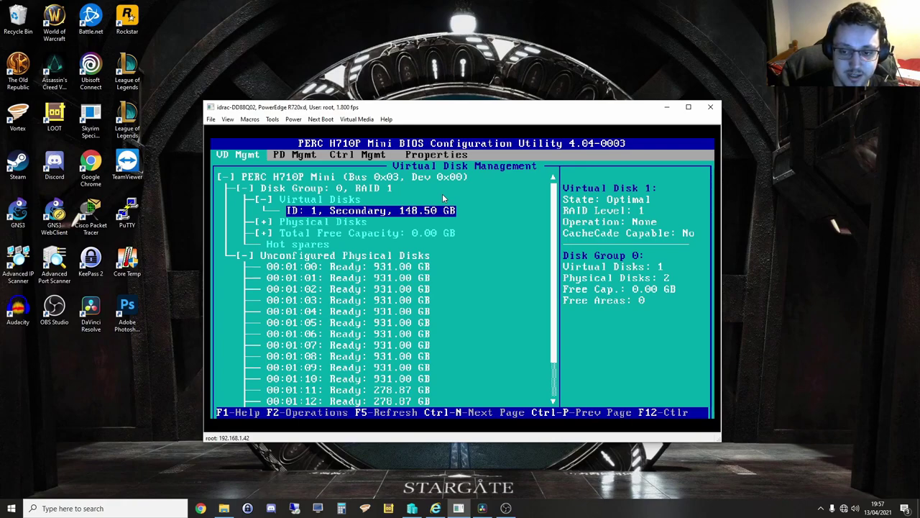
pyautogui.press('Down')
pyautogui.press('Down')
pyautogui.press('Down')
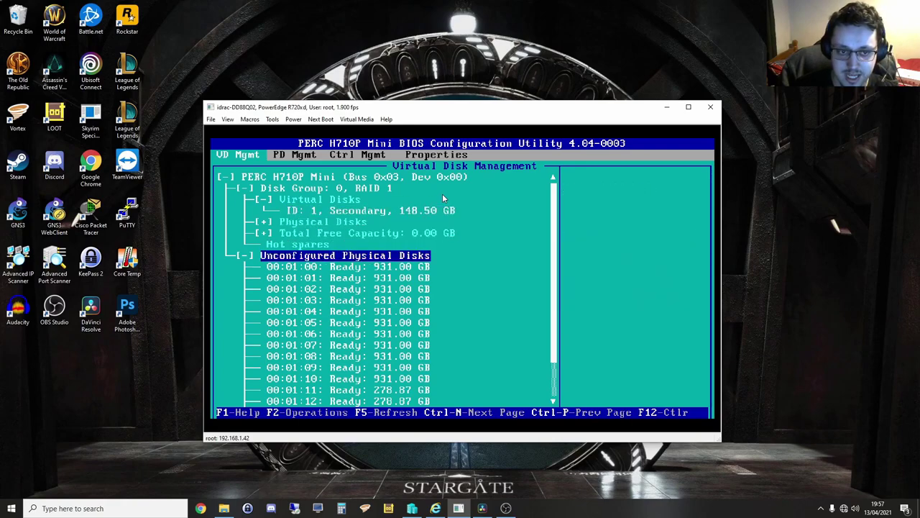
pyautogui.press('Up')
pyautogui.press('Up')
pyautogui.press('Up')
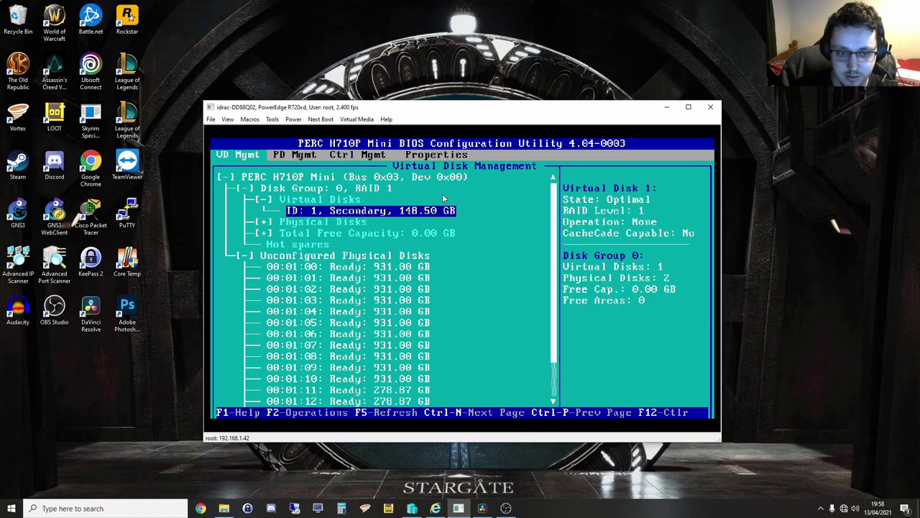
pyautogui.press('Up')
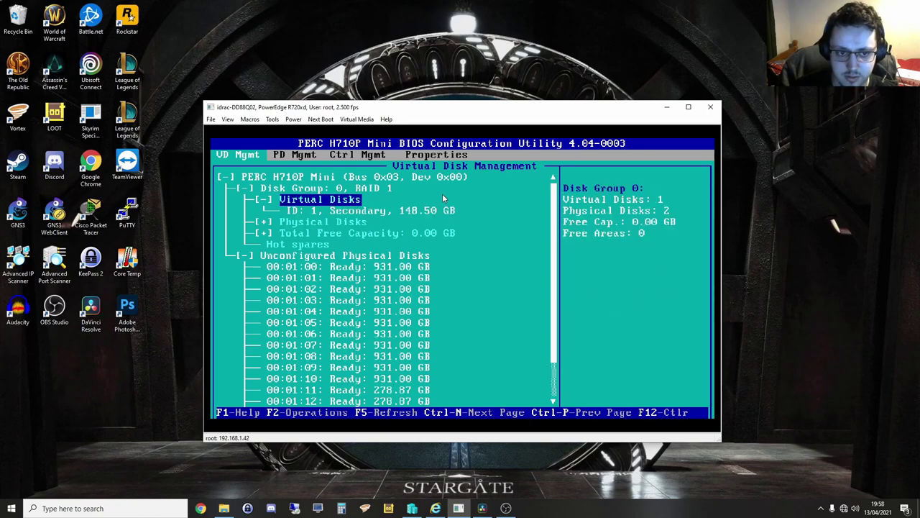
# Step: Check which operations are available for the RAID 1 disk group and look over the unconfigured physical disks
pyautogui.press('Up')
pyautogui.press('F2')
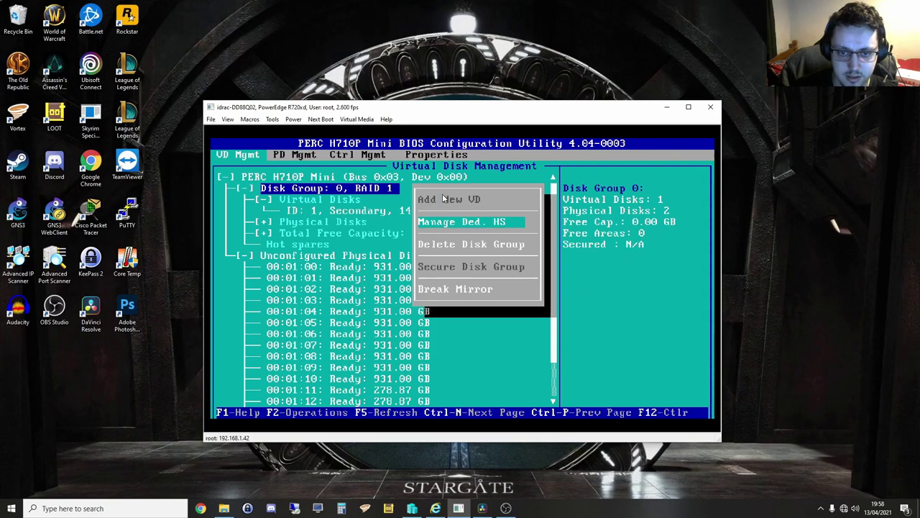
pyautogui.press('Escape')
pyautogui.press('Down')
pyautogui.press('Down')
pyautogui.press('Down')
pyautogui.press('Down')
pyautogui.press('Down')
pyautogui.press('Down')
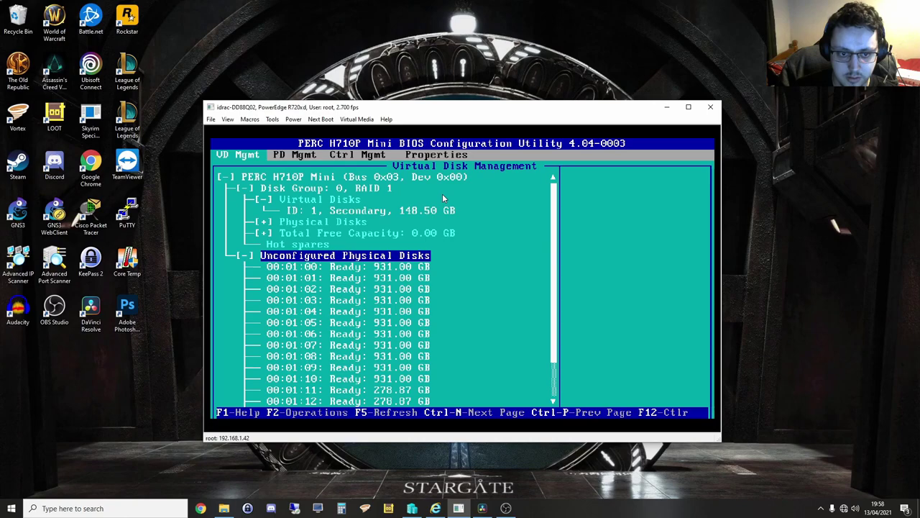
pyautogui.press('Down')
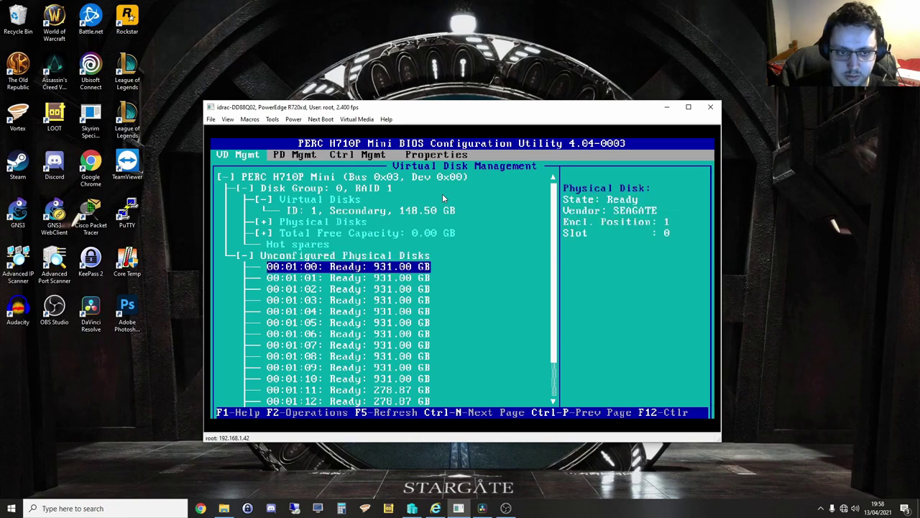
pyautogui.press('Up')
pyautogui.press('Up')
pyautogui.press('Up')
pyautogui.press('Up')
pyautogui.press('Up')
pyautogui.press('Up')
pyautogui.press('Up')
pyautogui.press('F2')
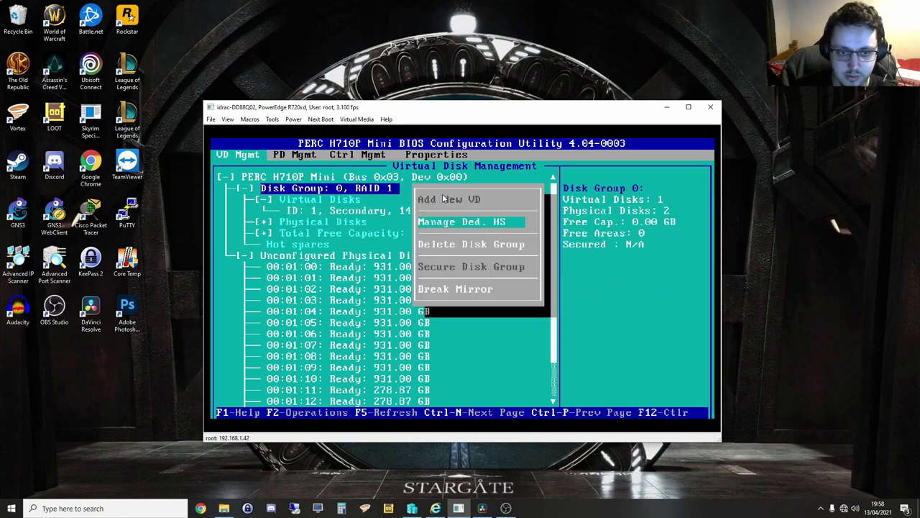
pyautogui.press('Escape')
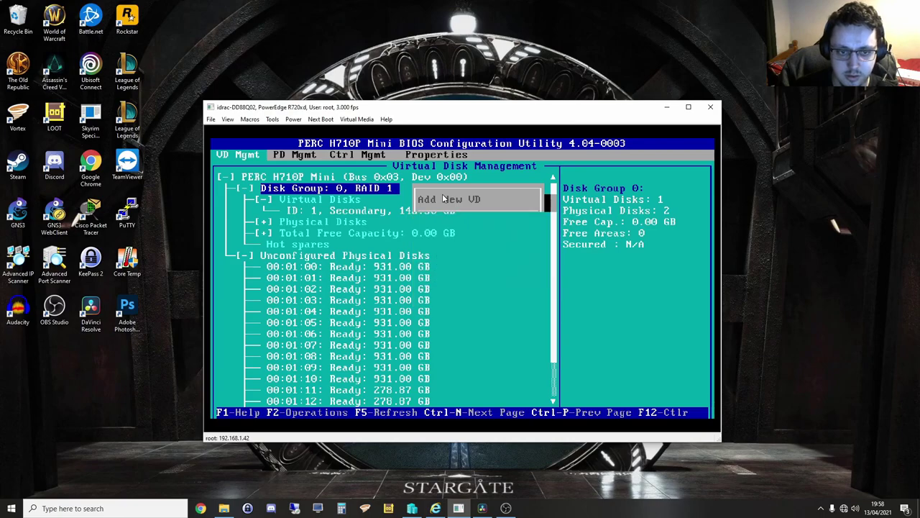
# Step: Start a new virtual disk on the PERC H710P Mini controller and set its RAID level to RAID-5
pyautogui.press('Up')
pyautogui.press('F2')
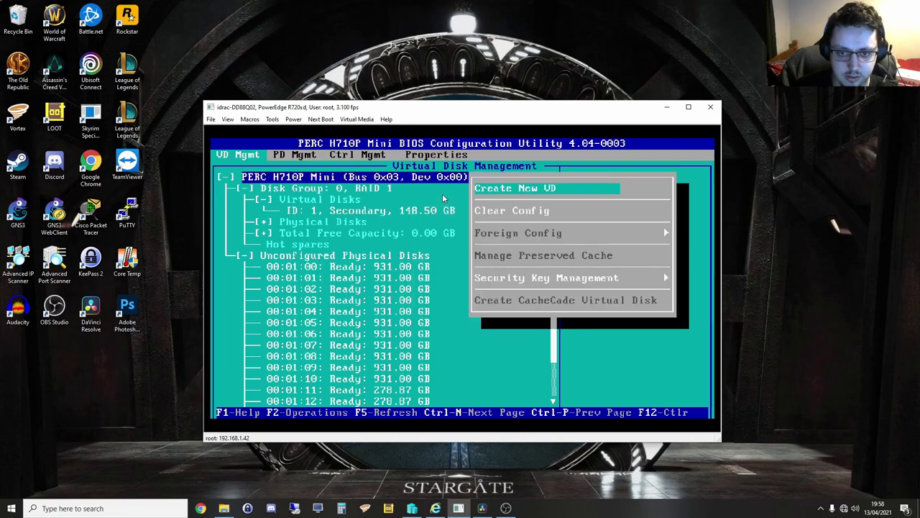
pyautogui.press('Return')
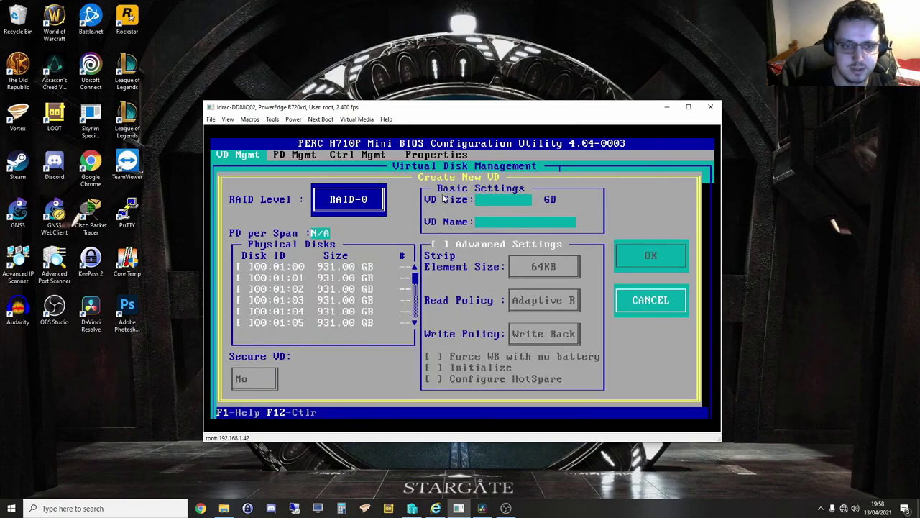
pyautogui.hotkey('shift', 'Tab')
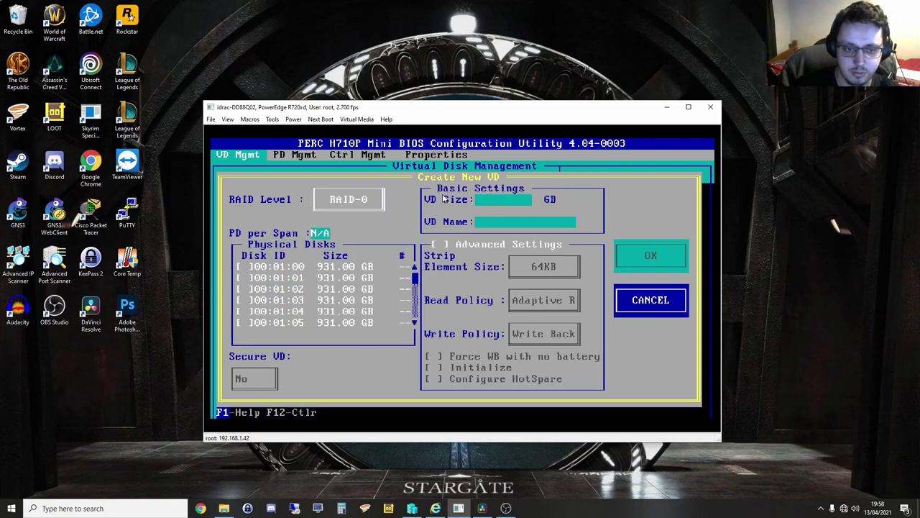
pyautogui.press('Tab')
pyautogui.press('Tab')
pyautogui.hotkey('shift', 'Tab')
pyautogui.press('Return')
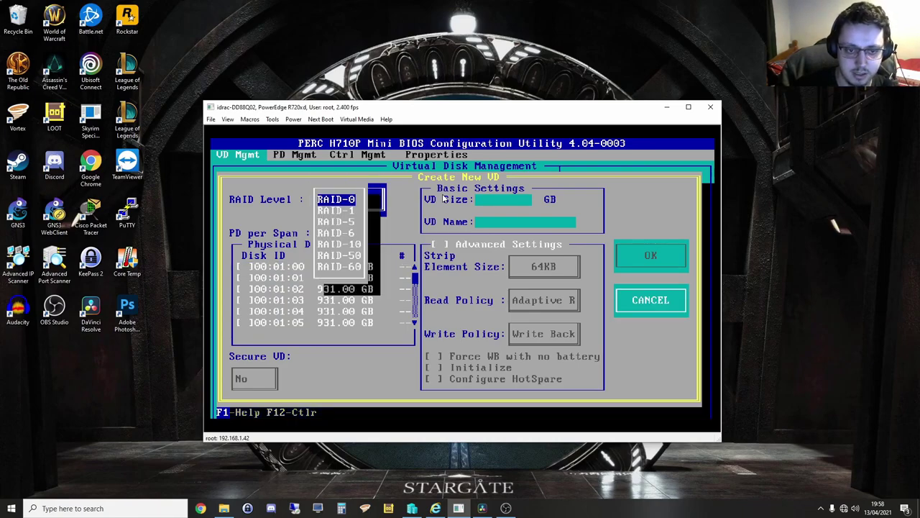
pyautogui.press('Down')
pyautogui.press('Down')
pyautogui.press('Return')
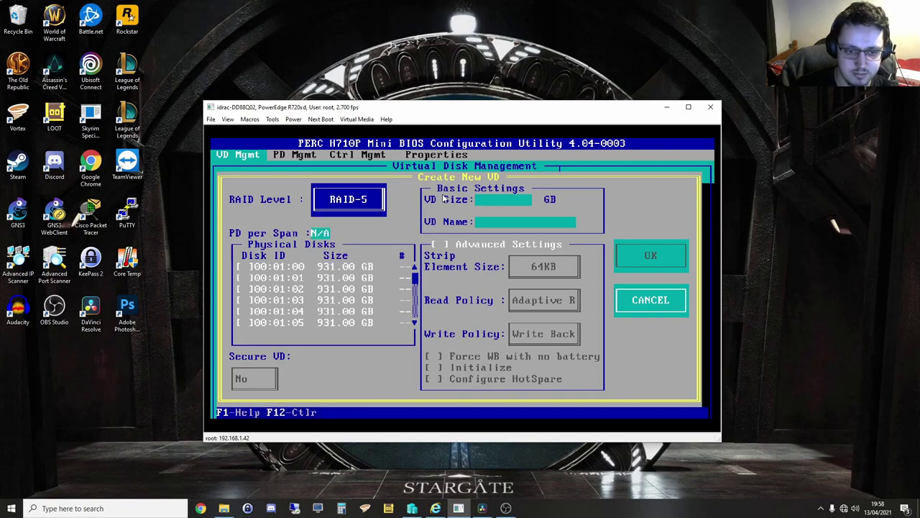
# Step: Select the eleven 931.00 GB physical disks, 00:01:00 through 00:01:10, as members of the RAID-5 virtual disk
pyautogui.press('Tab')
pyautogui.press('Down')
pyautogui.press('Down')
pyautogui.press('Up')
pyautogui.press('Up')
pyautogui.press('space')
pyautogui.press('Down')
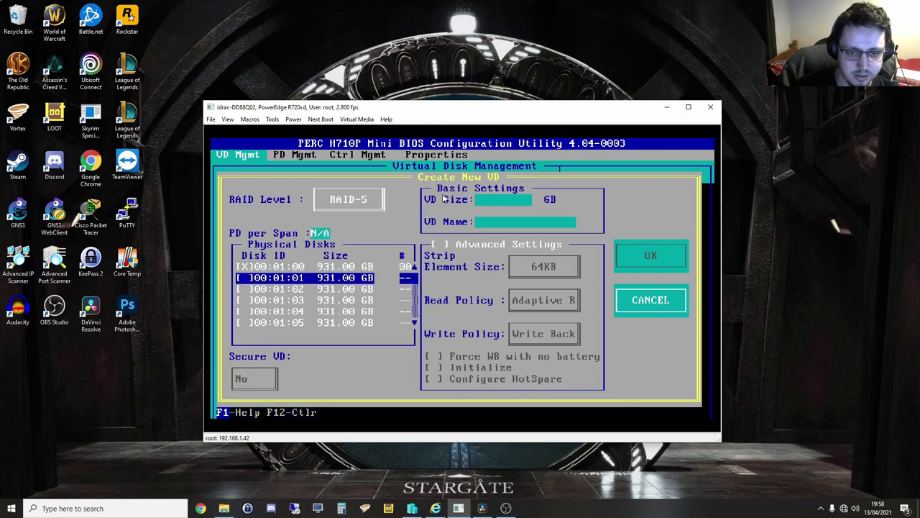
pyautogui.press('space')
pyautogui.press('Down')
pyautogui.press('space')
pyautogui.press('Down')
pyautogui.press('space')
pyautogui.press('Down')
pyautogui.press('space')
pyautogui.press('Down')
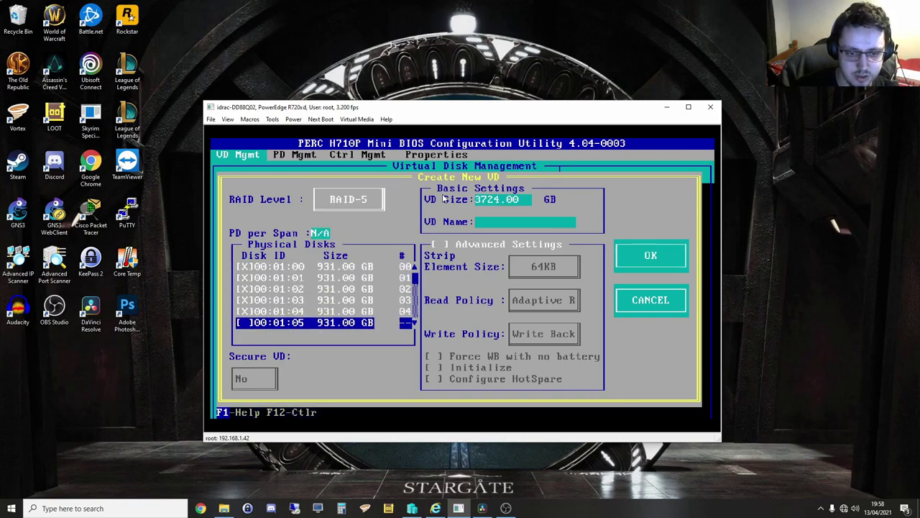
pyautogui.press('space')
pyautogui.press('Down')
pyautogui.press('space')
pyautogui.press('Down')
pyautogui.press('space')
pyautogui.press('Down')
pyautogui.press('space')
pyautogui.press('Down')
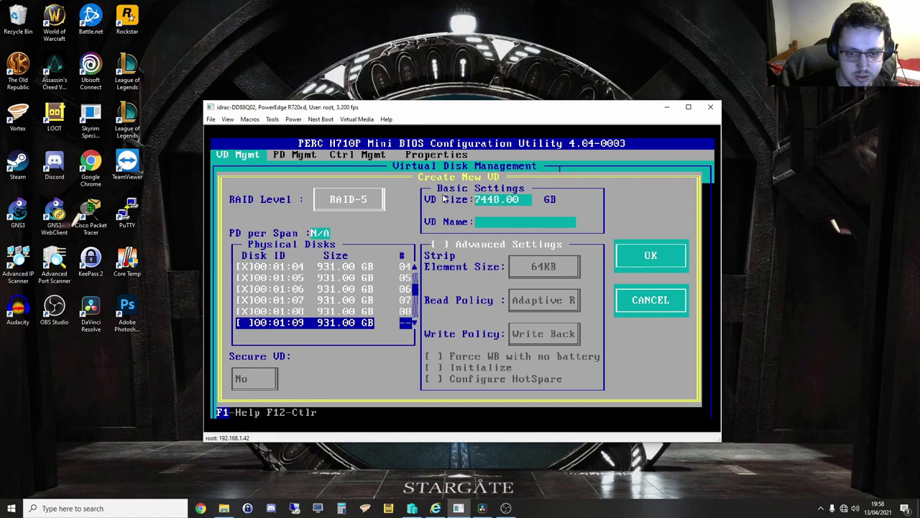
pyautogui.press('space')
pyautogui.press('Down')
pyautogui.press('space')
pyautogui.press('Down')
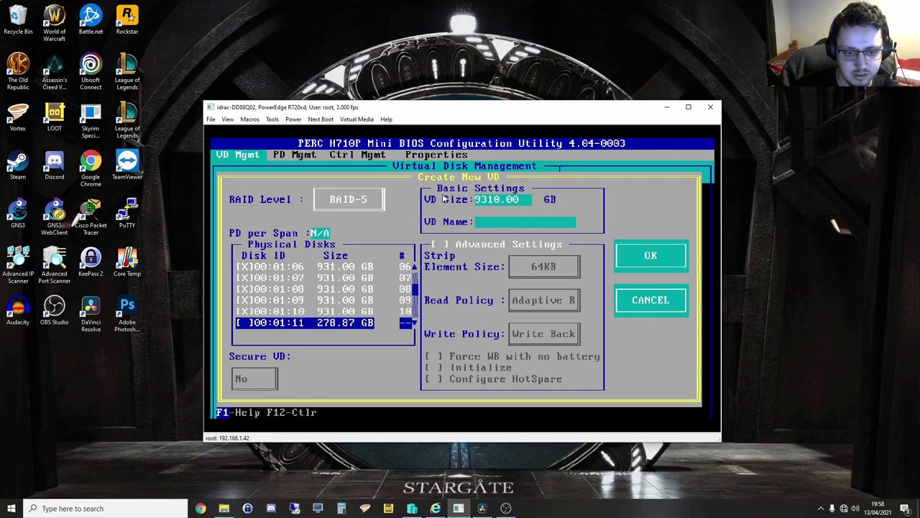
# Step: Review the whole physical disk list to check which disks are selected for the RAID-5 virtual disk
pyautogui.press('Up')
pyautogui.press('Up')
pyautogui.press('Up')
pyautogui.press('Up')
pyautogui.press('Up')
pyautogui.press('Up')
pyautogui.press('Up')
pyautogui.press('Up')
pyautogui.press('Up')
pyautogui.press('Up')
pyautogui.press('Up')
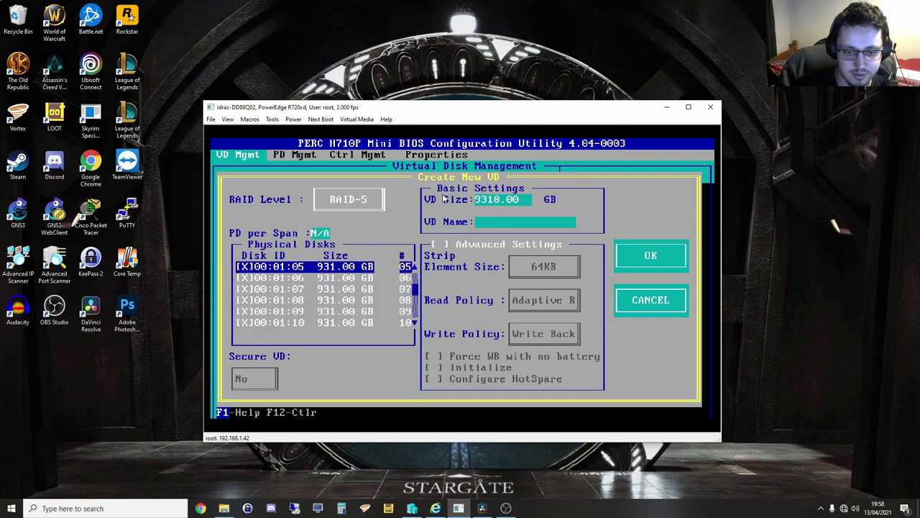
pyautogui.hotkey('shift', 'Tab')
pyautogui.press('Tab')
pyautogui.press('Tab')
pyautogui.press('Tab')
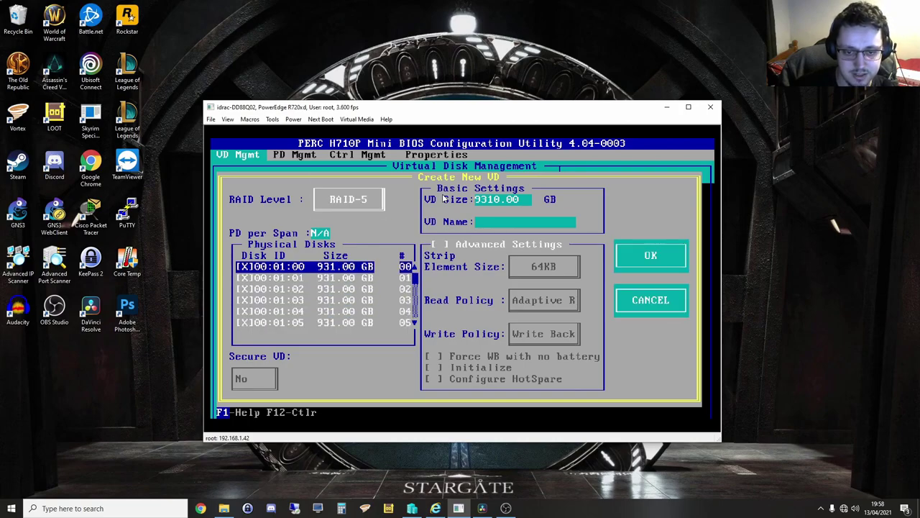
pyautogui.press('Down')
pyautogui.press('Down')
pyautogui.press('Down')
pyautogui.press('Down')
pyautogui.press('Down')
pyautogui.press('Down')
pyautogui.press('Down')
pyautogui.press('Down')
pyautogui.press('Down')
pyautogui.press('Down')
pyautogui.press('Down')
pyautogui.press('Down')
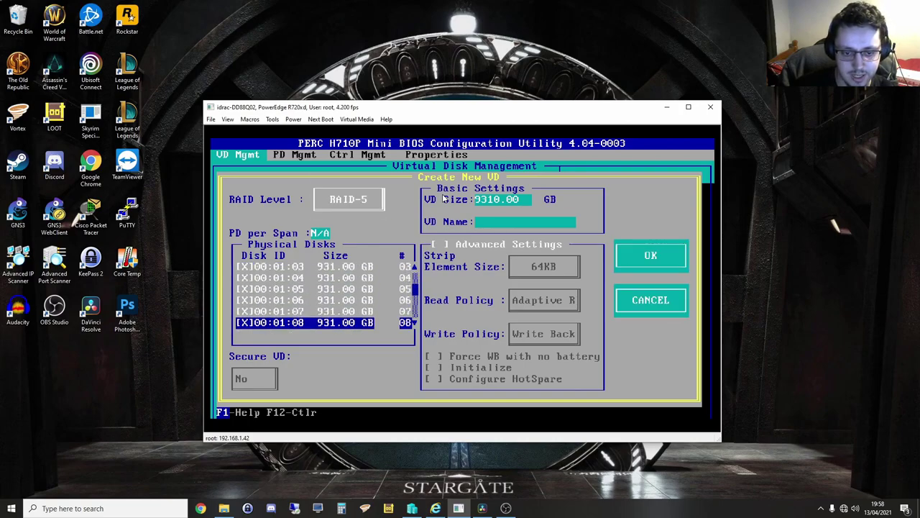
pyautogui.press('Down')
pyautogui.press('Down')
pyautogui.press('Down')
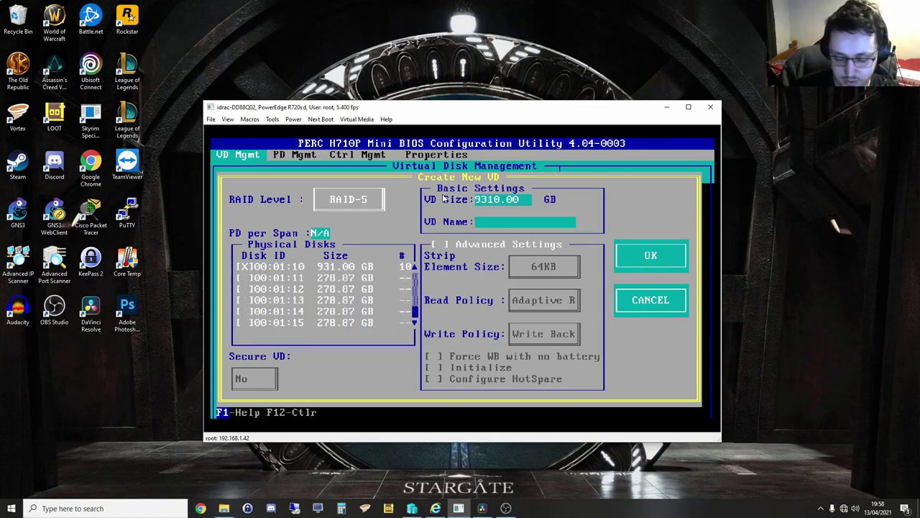
# Step: Name the new virtual disk Primary RAID and leave the advanced settings disabled
pyautogui.write('Primary')
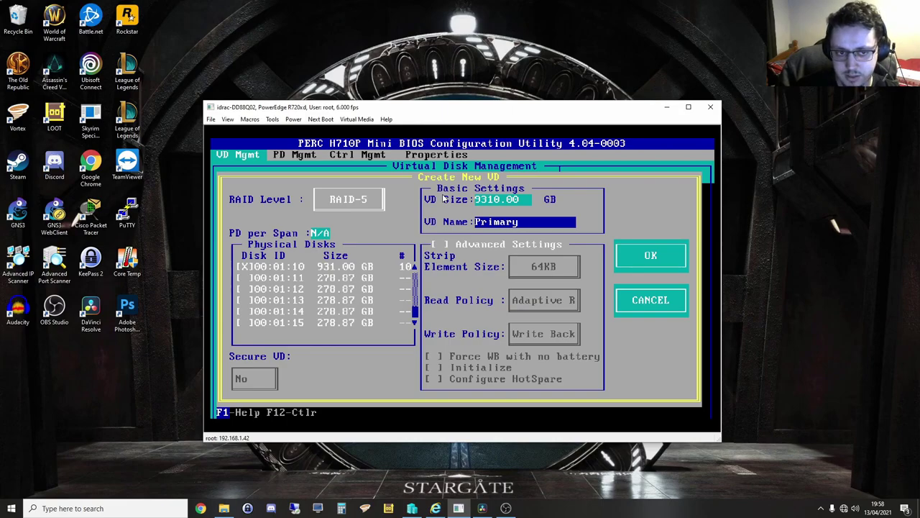
pyautogui.write(' RAID')
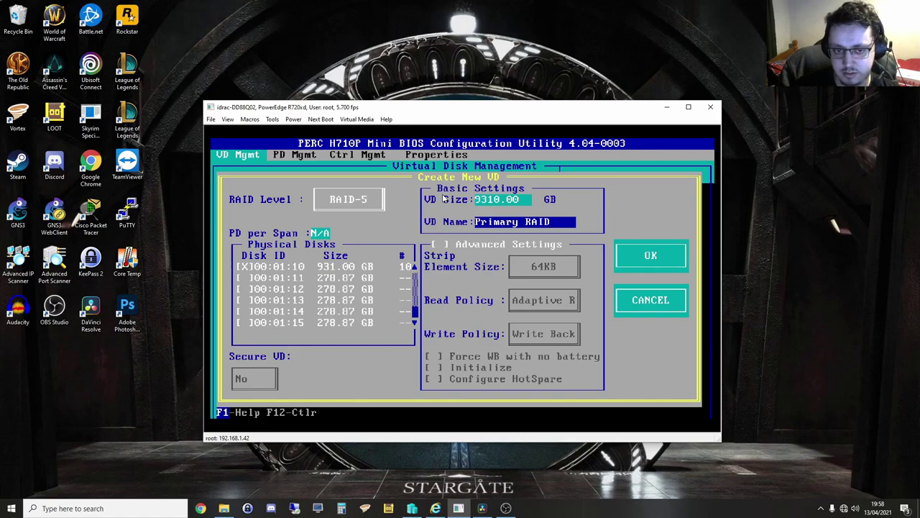
pyautogui.press('Tab')
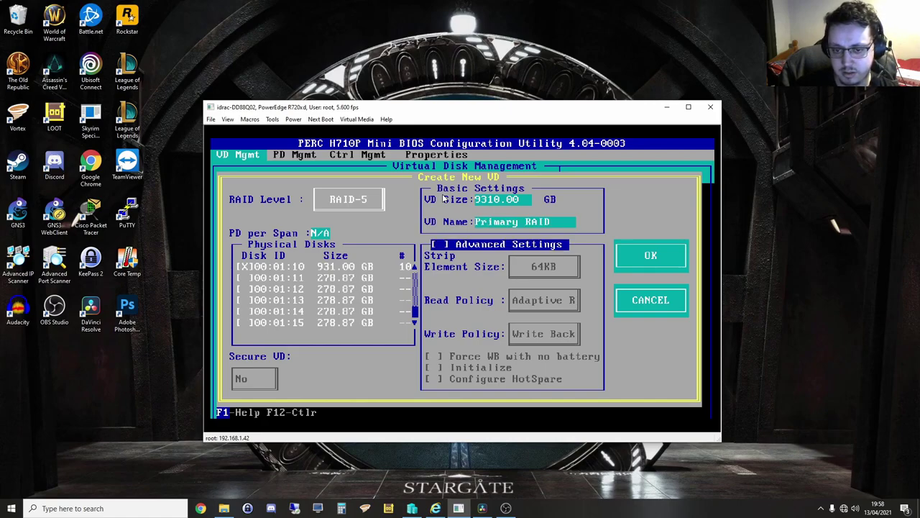
pyautogui.press('Tab')
pyautogui.press('Tab')
pyautogui.press('Tab')
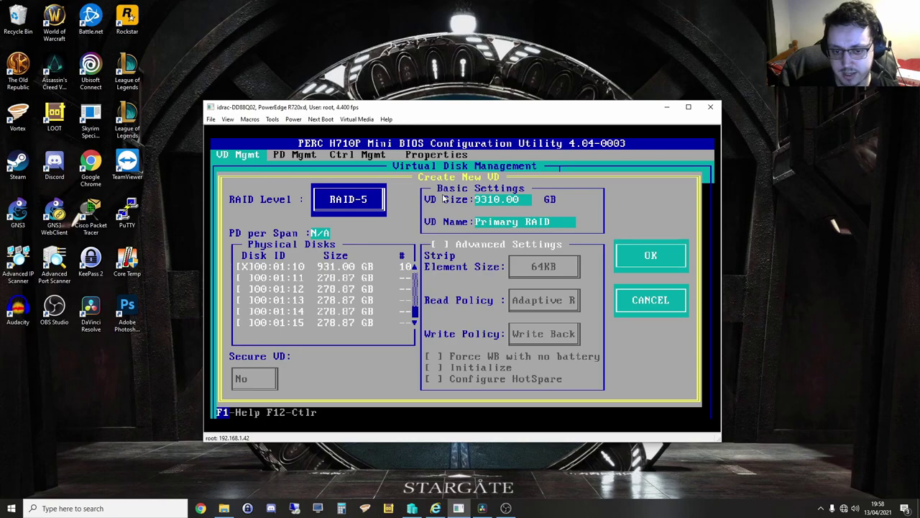
pyautogui.press('Tab')
pyautogui.press('Tab')
pyautogui.press('Tab')
pyautogui.press('Tab')
pyautogui.press('Tab')
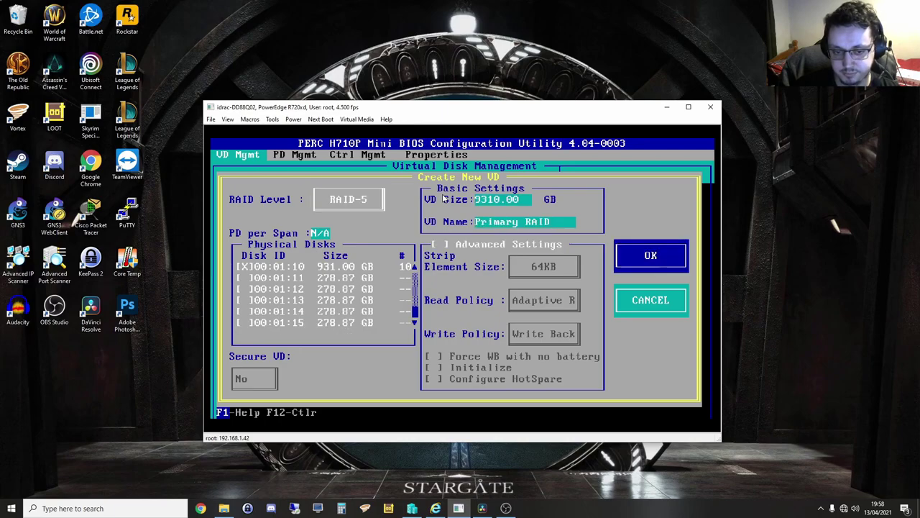
pyautogui.press('Tab')
pyautogui.hotkey('shift', 'Tab')
pyautogui.press('Return')
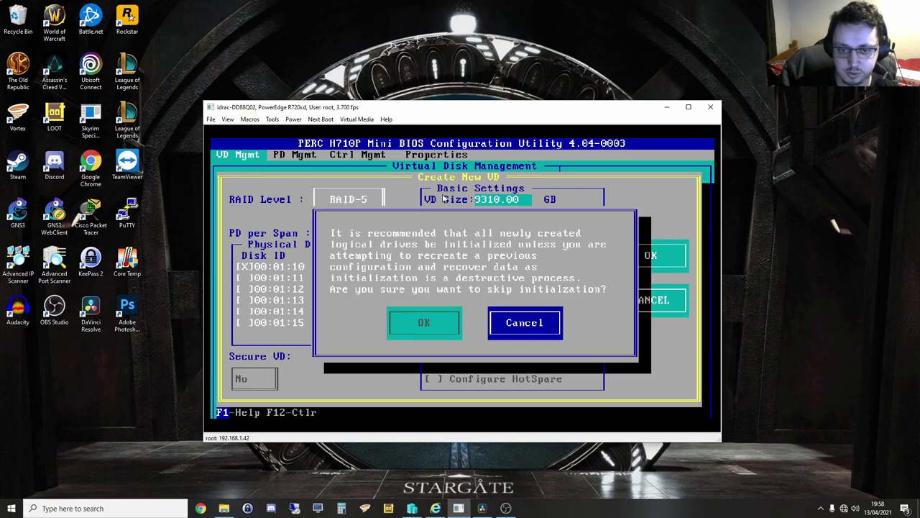
pyautogui.press('Tab')
pyautogui.press('Tab')
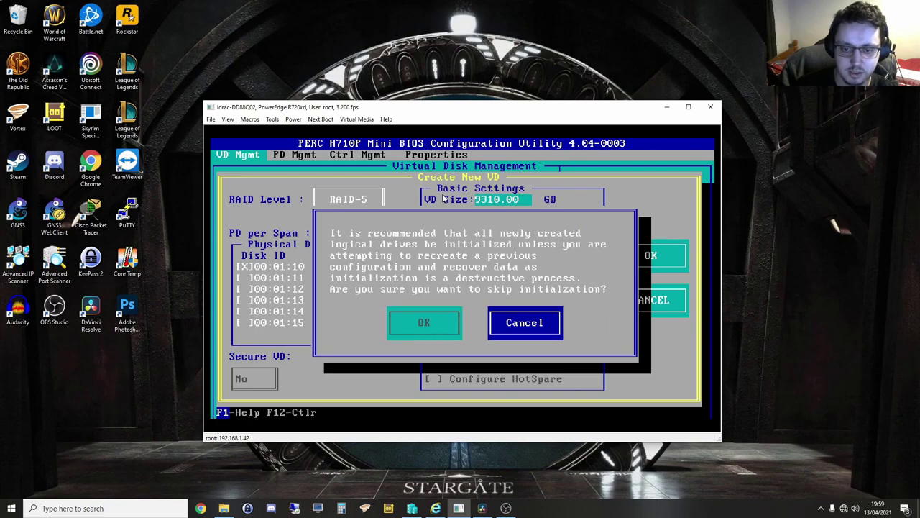
pyautogui.press('Return')
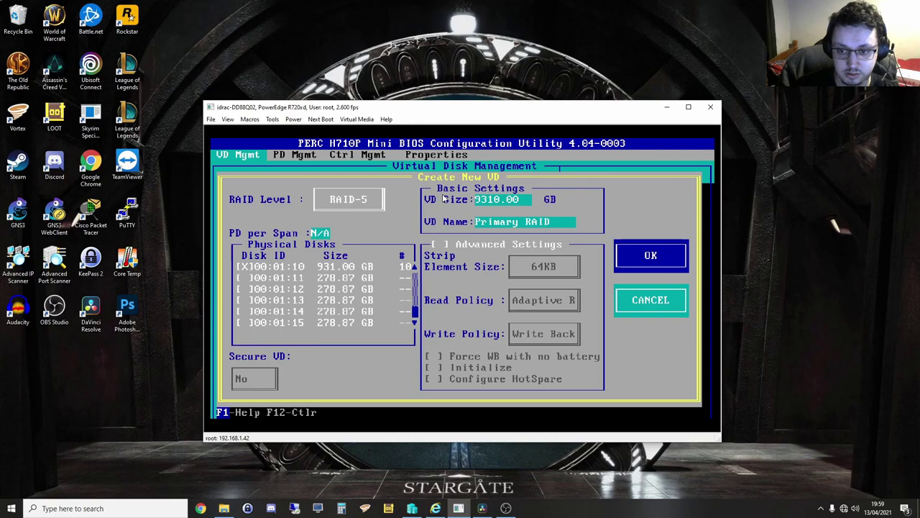
pyautogui.press('Tab')
pyautogui.hotkey('shift', 'Tab')
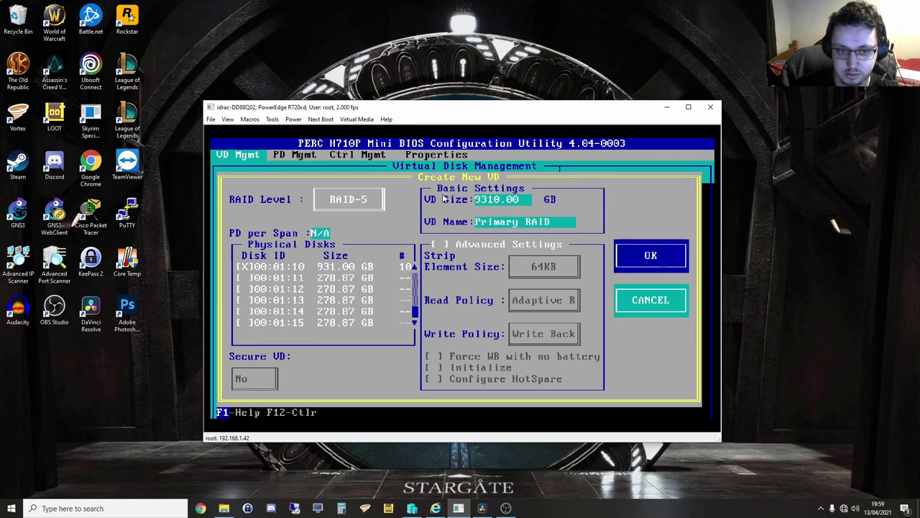
pyautogui.press('Return')
pyautogui.press('Tab')
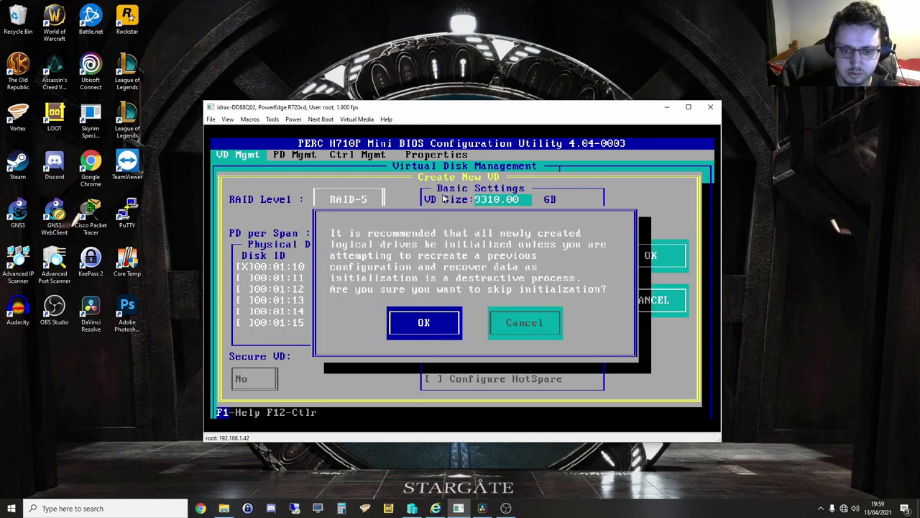
pyautogui.press('Tab')
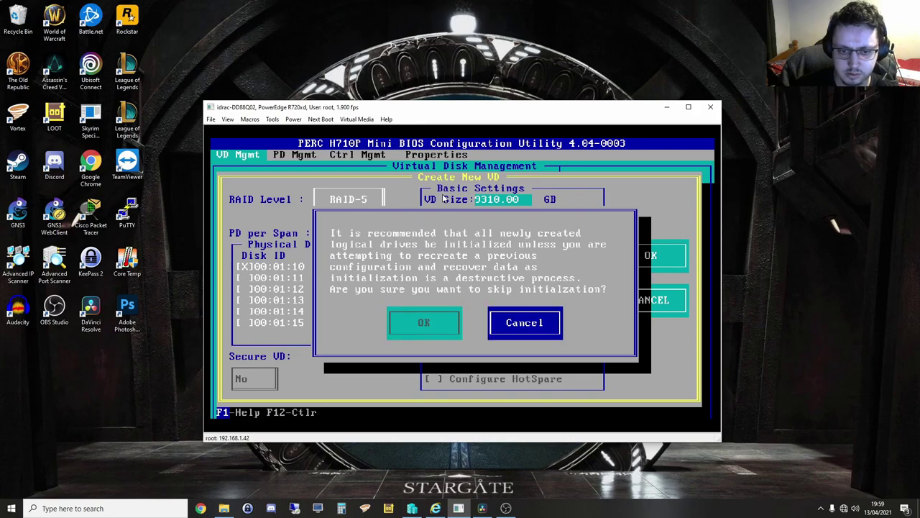
pyautogui.press('Return')
pyautogui.press('Tab')
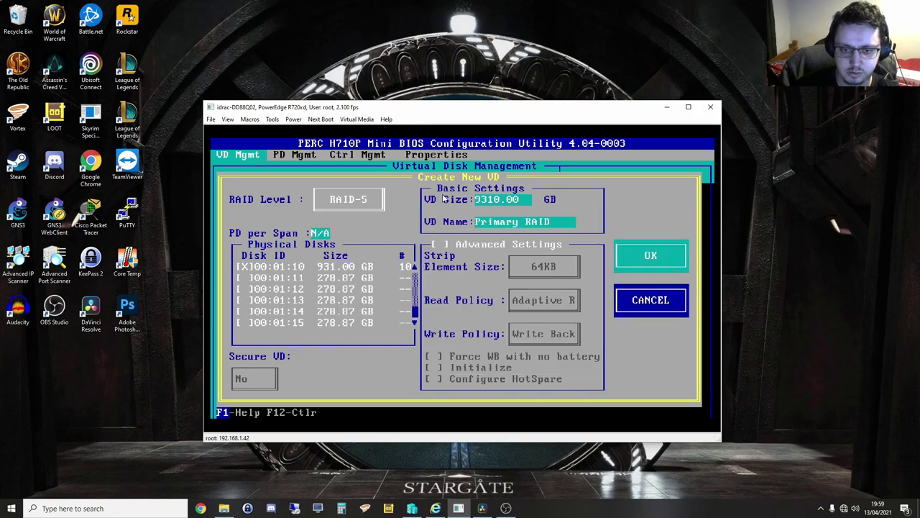
pyautogui.hotkey('shift', 'Tab')
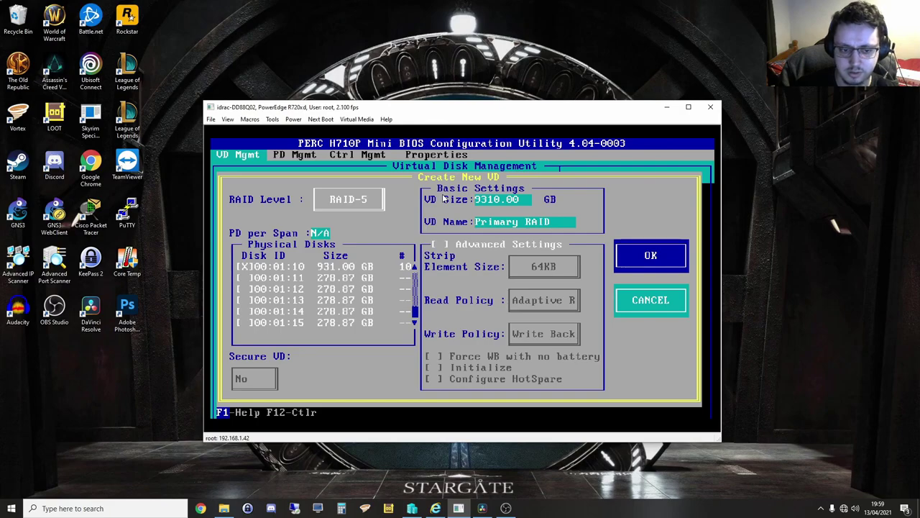
# Step: Create the Primary RAID virtual disk, agree to skip initialization, and return to the virtual disk overview
pyautogui.press('Return')
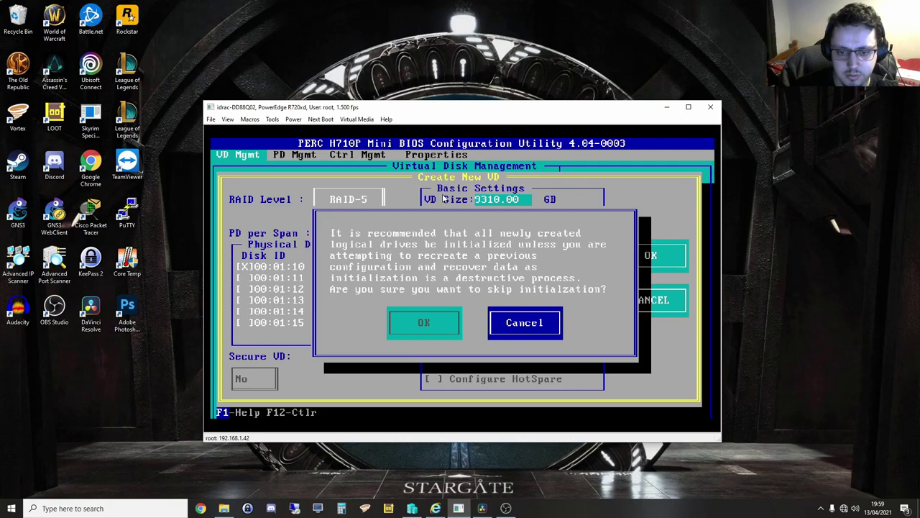
pyautogui.press('Left')
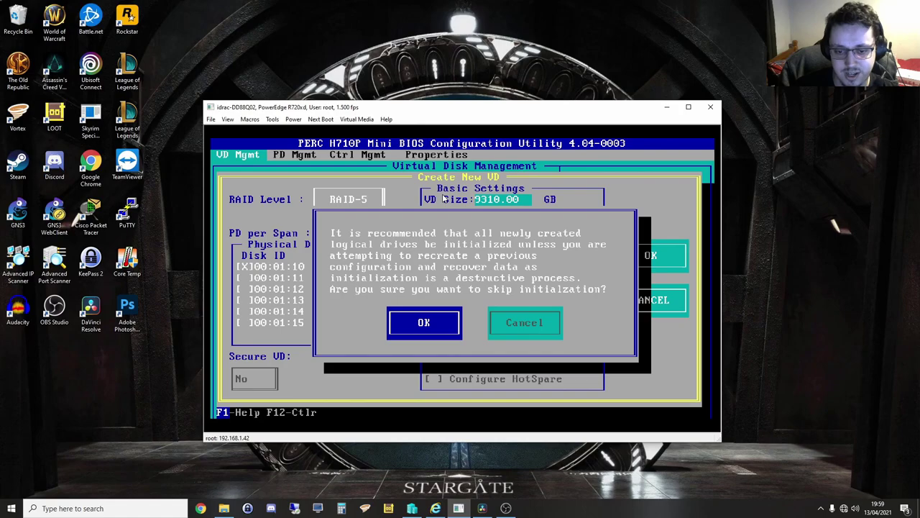
pyautogui.press('Return')
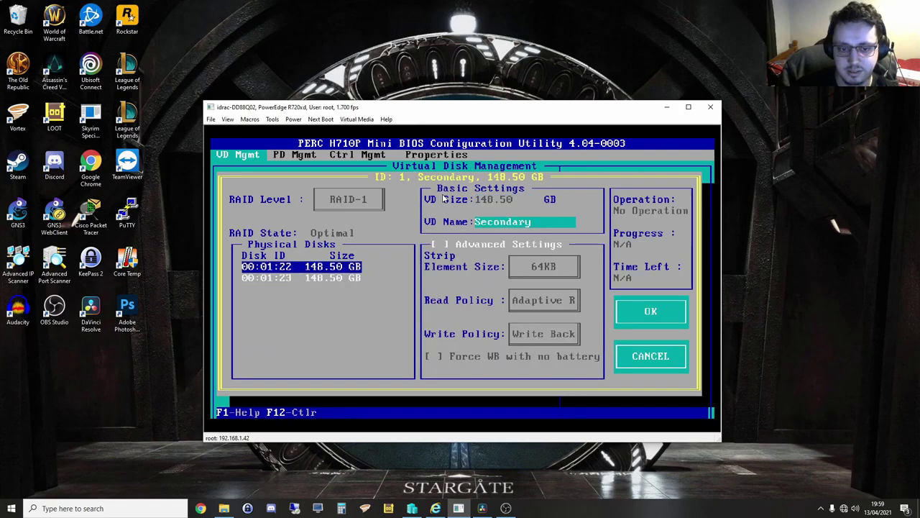
pyautogui.press('Escape')
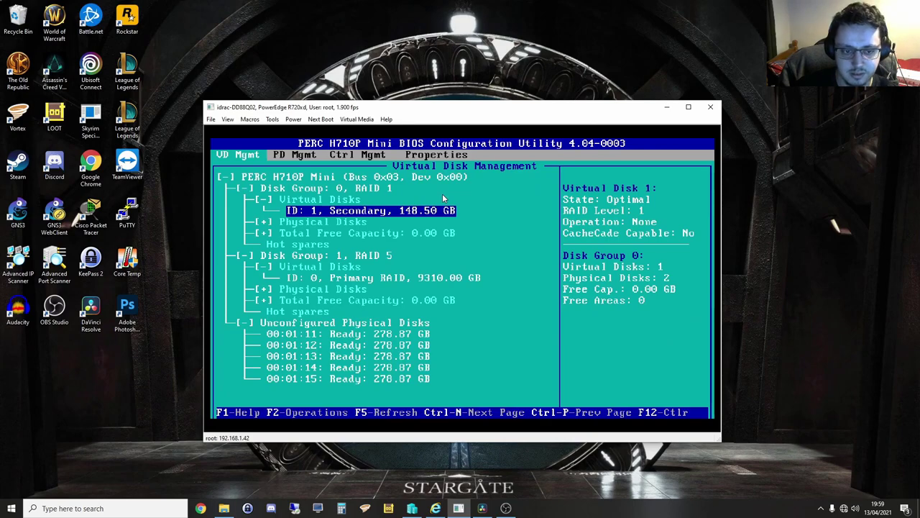
# Step: Start initialization of virtual disk 0, Primary RAID, in the RAID 5 disk group and confirm the data destruction
pyautogui.press('Down')
pyautogui.press('Down')
pyautogui.press('Down')
pyautogui.press('Down')
pyautogui.press('Down')
pyautogui.press('Down')
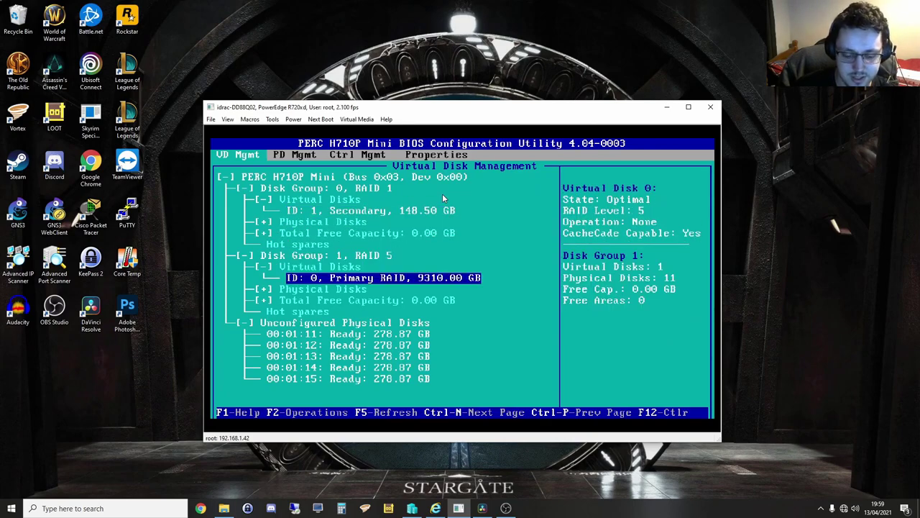
pyautogui.press('F2')
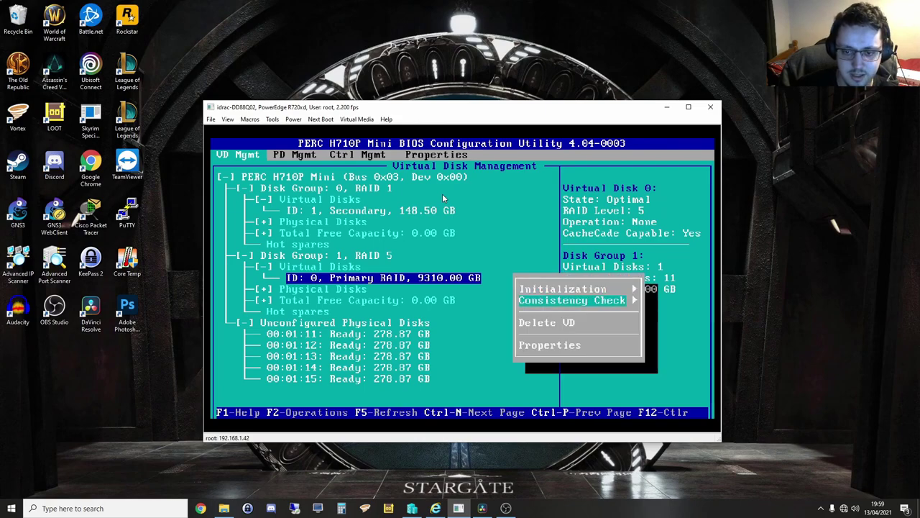
pyautogui.press('Return')
pyautogui.press('Return')
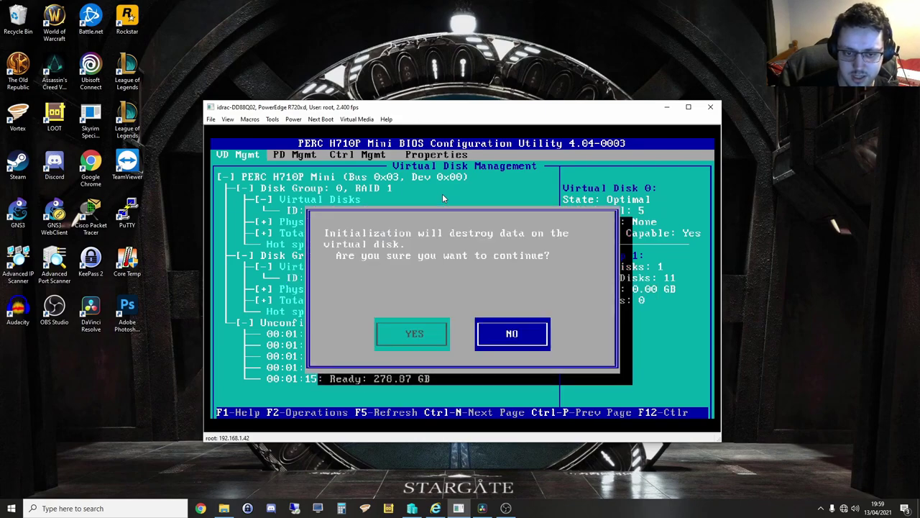
pyautogui.press('Left')
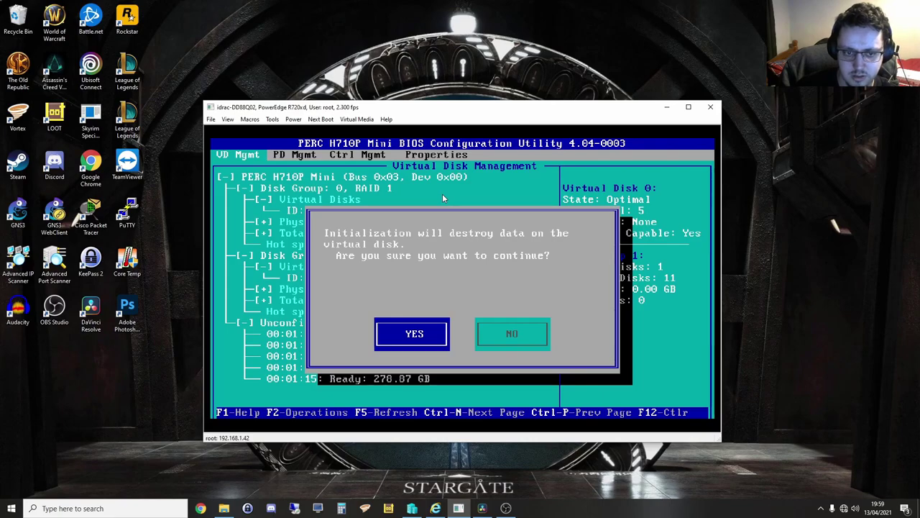
pyautogui.press('Return')
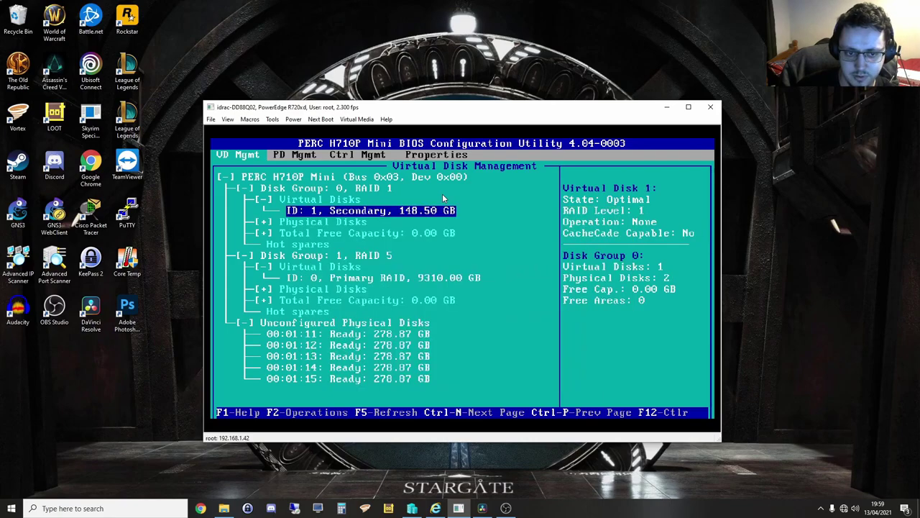
# Step: Check the initialization operations offered for the Secondary virtual disk in the RAID 1 disk group without running any
pyautogui.press('Down')
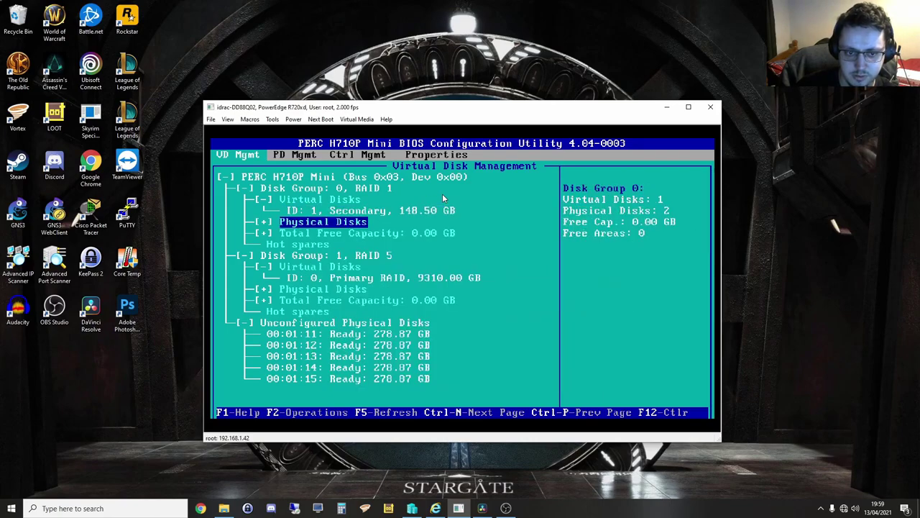
pyautogui.press('Down')
pyautogui.press('Down')
pyautogui.press('Up')
pyautogui.press('Up')
pyautogui.press('Up')
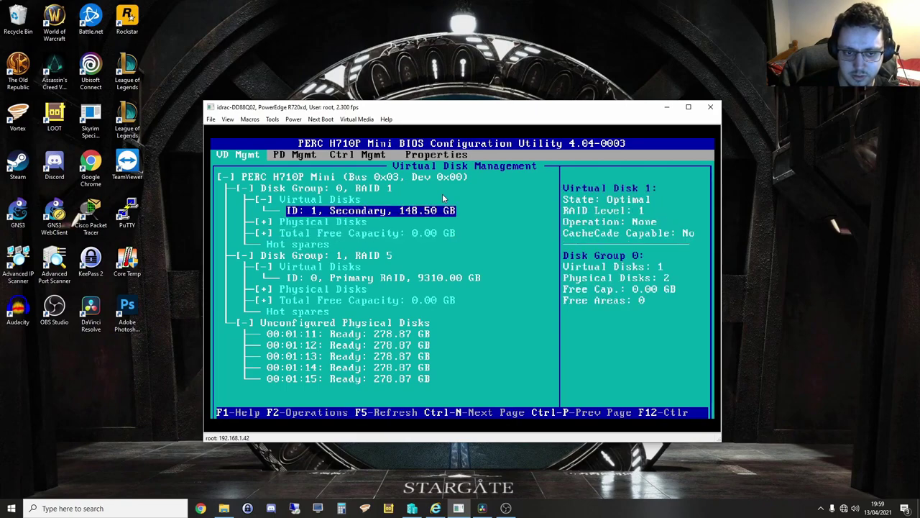
pyautogui.press('F2')
pyautogui.press('Right')
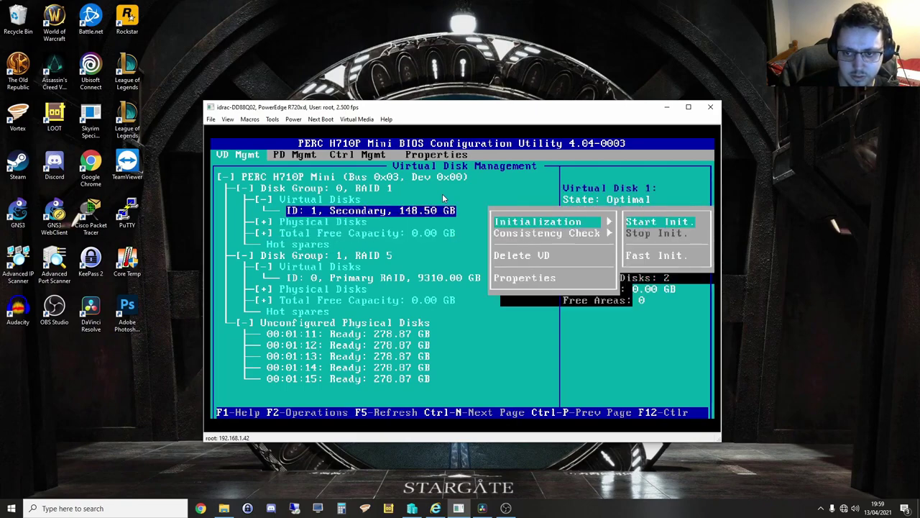
pyautogui.press('Down')
pyautogui.press('Escape')
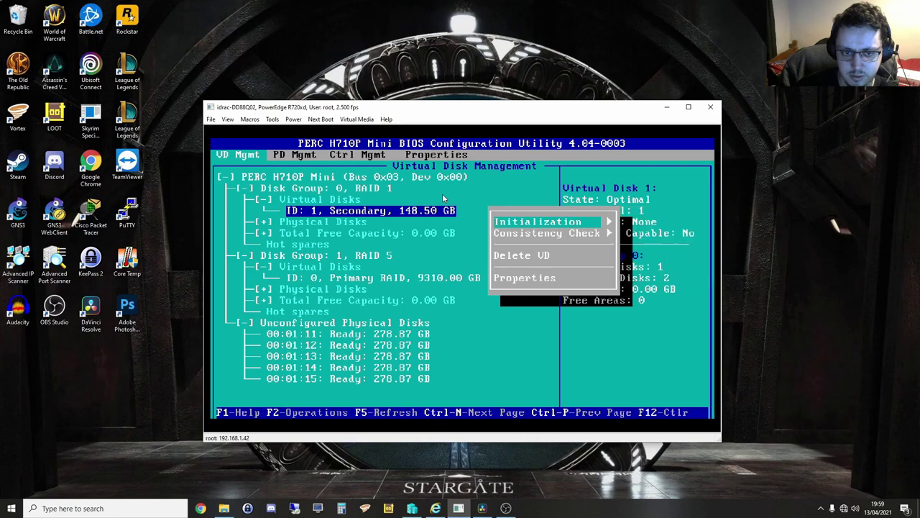
pyautogui.press('Escape')
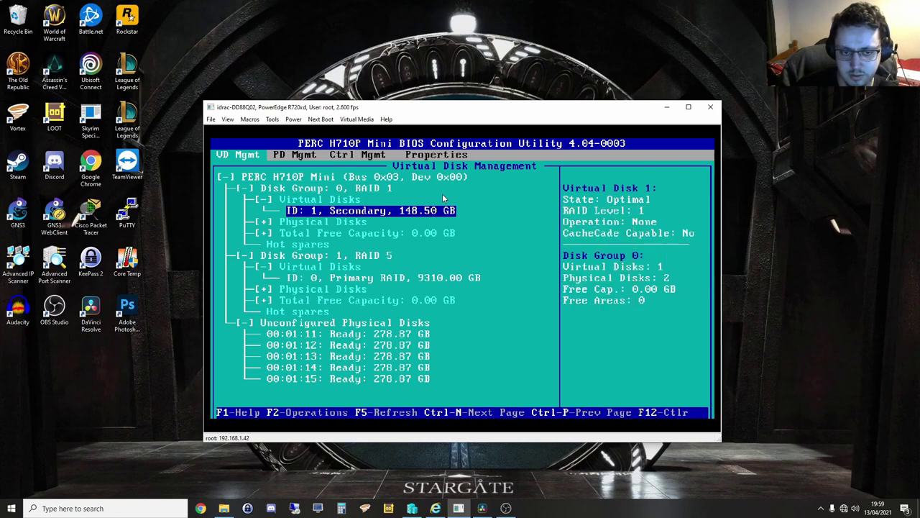
# Step: Check the initialization status of the Primary RAID virtual disk and the remaining entries of the RAID 1 and RAID 5 disk groups
pyautogui.press('Down')
pyautogui.press('Down')
pyautogui.press('Down')
pyautogui.press('Down')
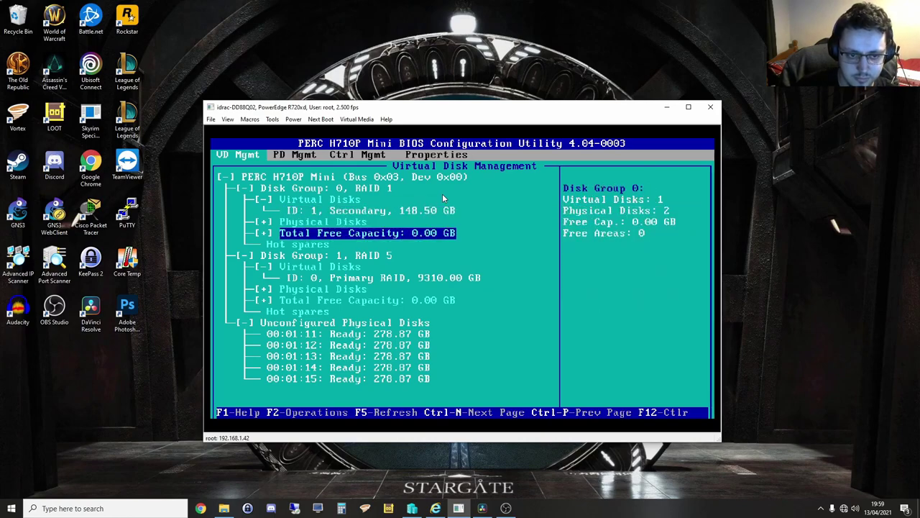
pyautogui.press('Down')
pyautogui.press('Down')
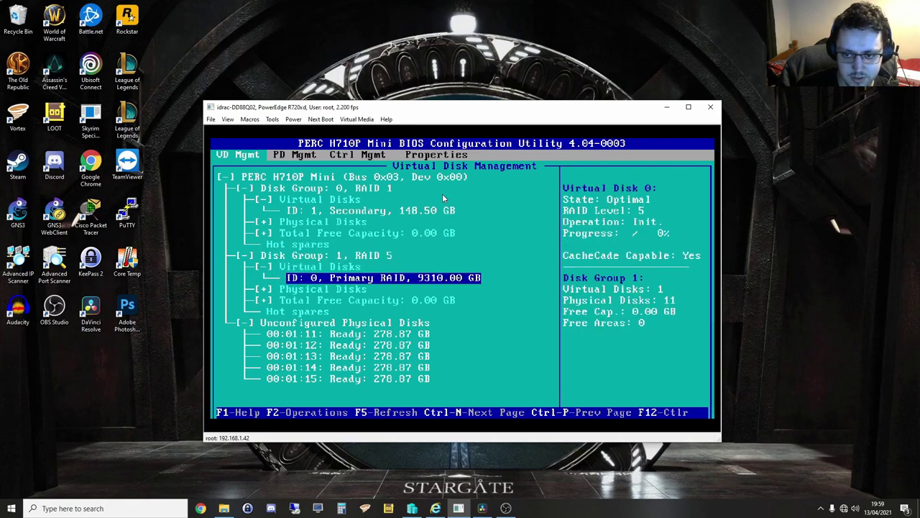
pyautogui.press('Down')
pyautogui.press('Down')
pyautogui.press('Down')
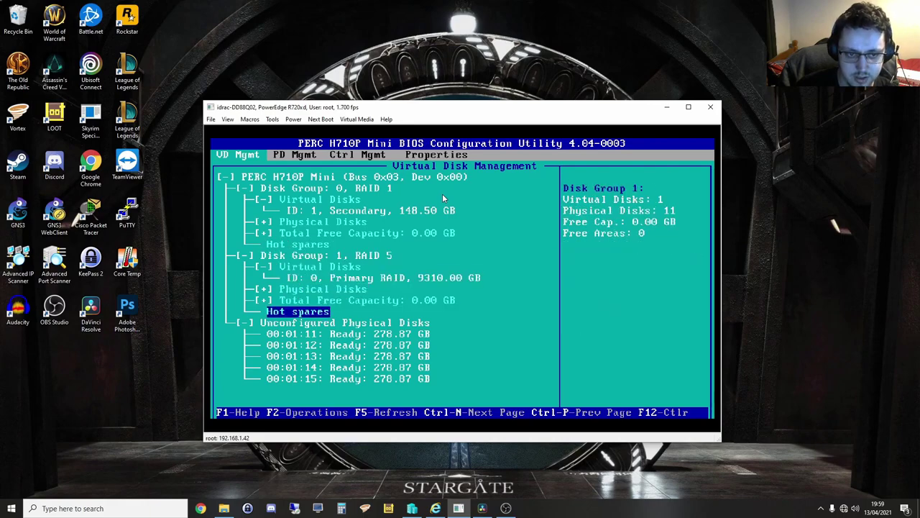
# Step: Start a new virtual disk on the PERC H710P Mini controller and set its RAID level to RAID-5
pyautogui.press('Up')
pyautogui.press('Up')
pyautogui.press('Up')
pyautogui.press('Up')
pyautogui.press('Up')
pyautogui.press('Up')
pyautogui.press('Up')
pyautogui.press('Up')
pyautogui.press('Up')
pyautogui.press('Up')
pyautogui.press('Up')
pyautogui.press('Up')
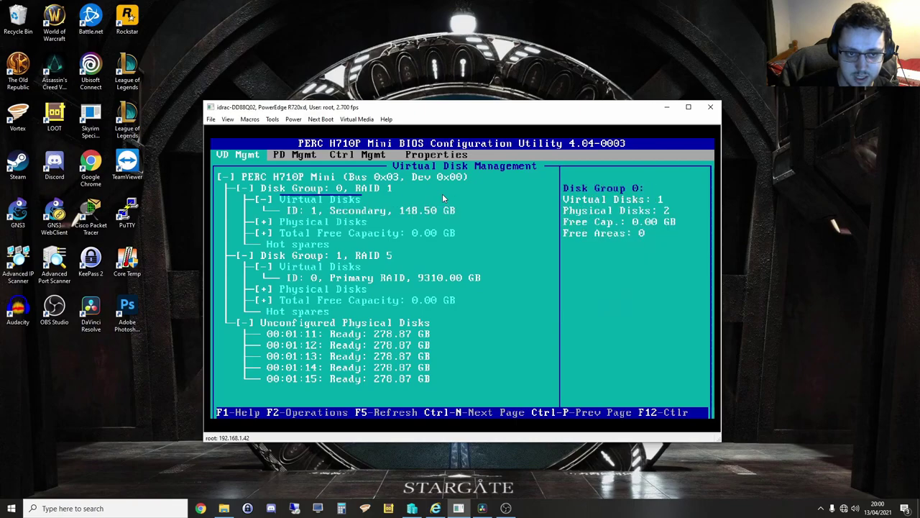
pyautogui.press('F2')
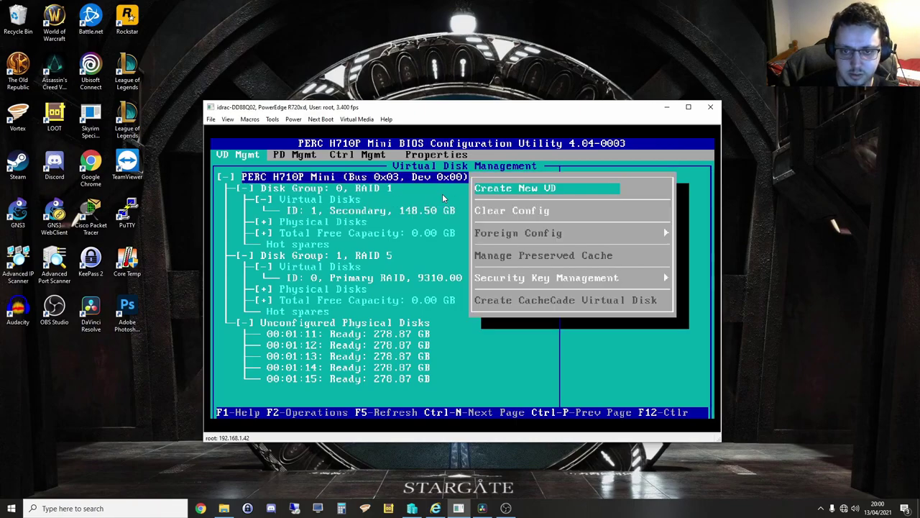
pyautogui.press('Return')
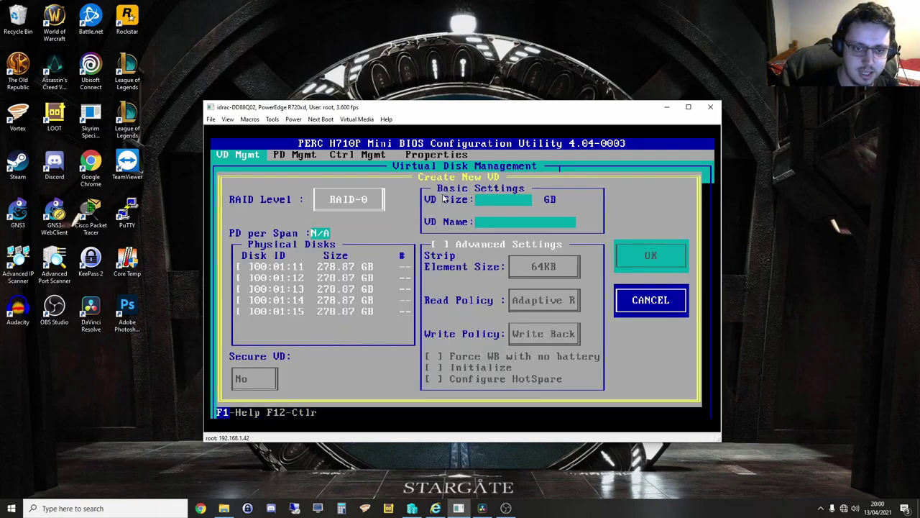
pyautogui.press('Return')
pyautogui.press('Down')
pyautogui.press('Down')
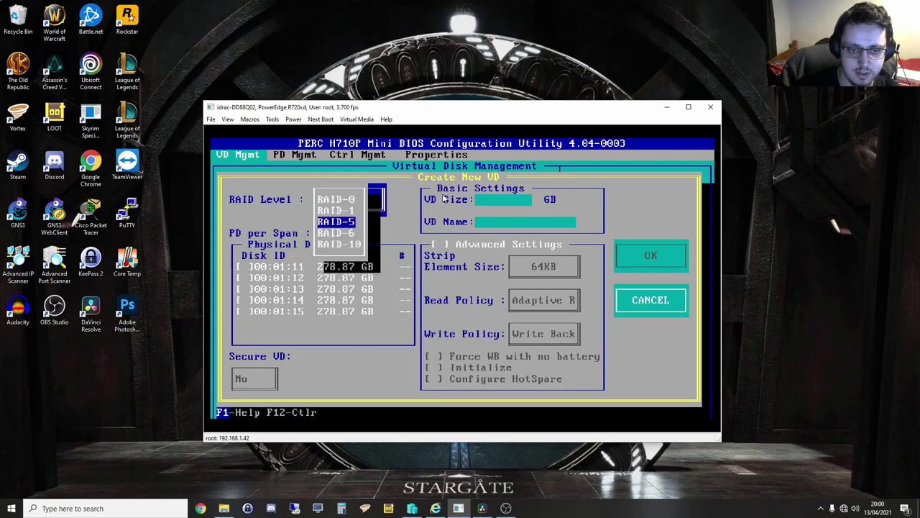
pyautogui.press('Return')
# Step: Include all five physical disks, 00:01:11 through 00:01:15, in the new RAID-5 virtual disk
pyautogui.press('Tab')
pyautogui.press('Down')
pyautogui.press('Down')
pyautogui.press('Up')
pyautogui.press('Up')
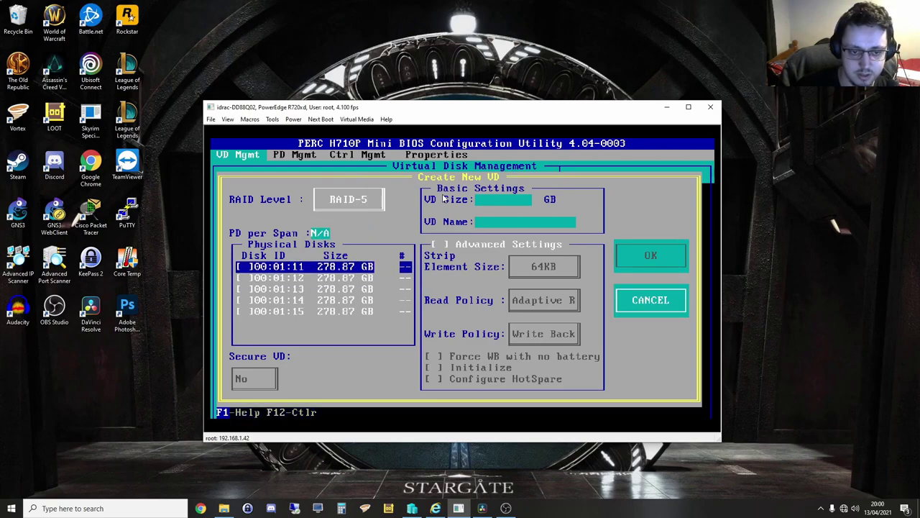
pyautogui.press('space')
pyautogui.press('space')
pyautogui.press('space')
pyautogui.press('space')
pyautogui.press('space')
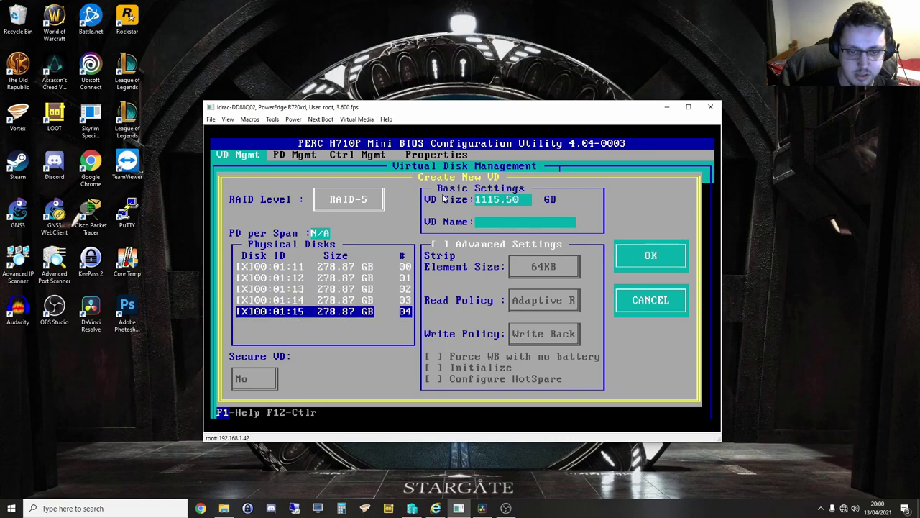
# Step: Name the new five-disk virtual disk Secondary, keeping the full available size
pyautogui.press('Tab')
pyautogui.press('Tab')
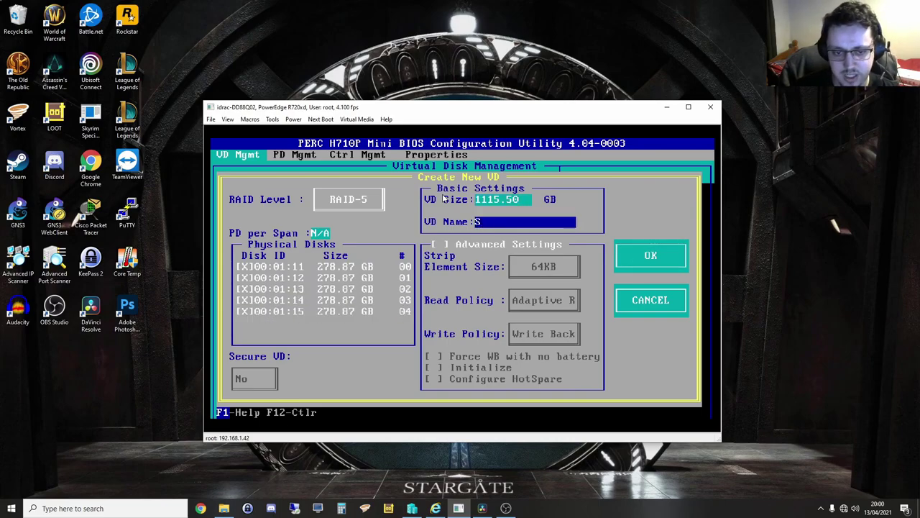
pyautogui.write('Secondary')
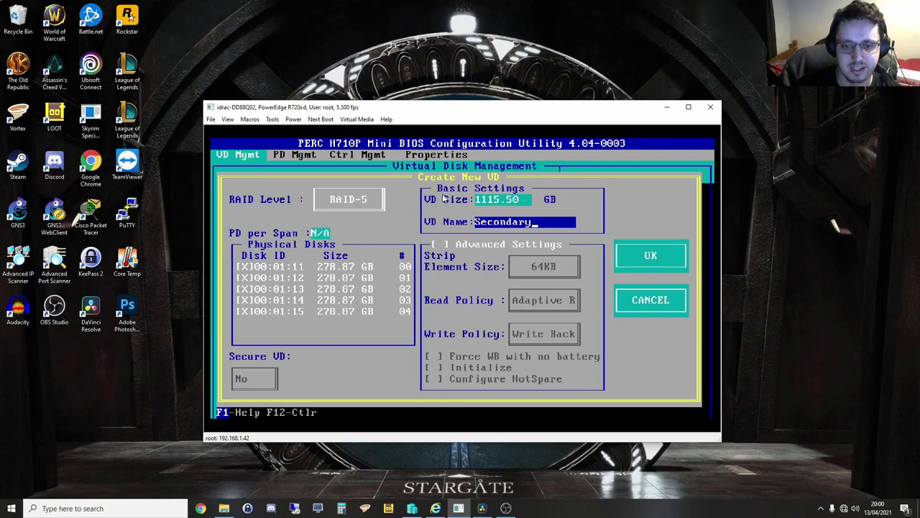
# Step: Create the Secondary RAID-5 virtual disk with advanced settings left disabled and agree to skip initialization
pyautogui.press('Tab')
pyautogui.press('Tab')
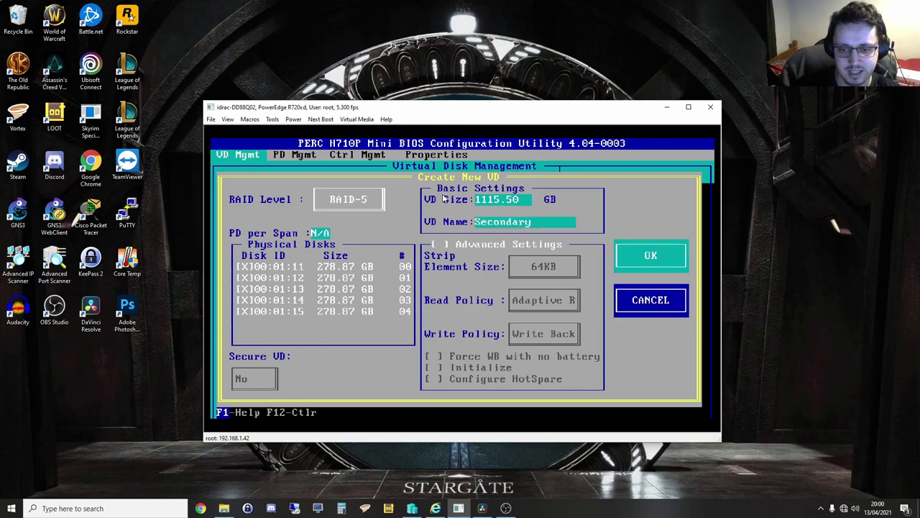
pyautogui.press('Tab')
pyautogui.hotkey('shift', 'Tab')
pyautogui.hotkey('shift', 'Tab')
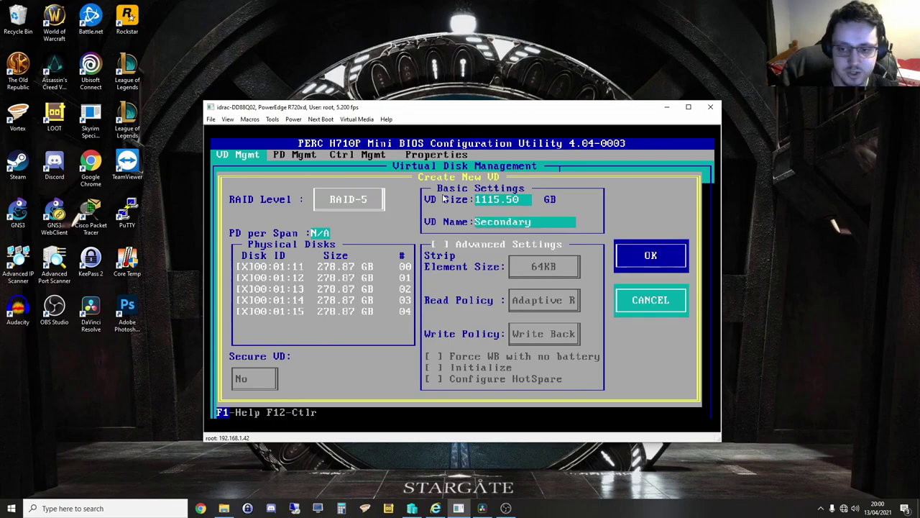
pyautogui.press('Return')
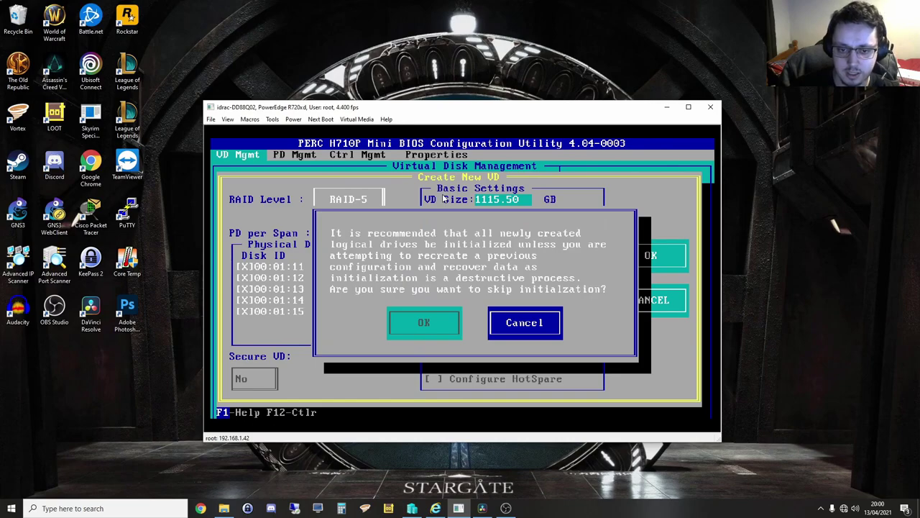
pyautogui.press('Tab')
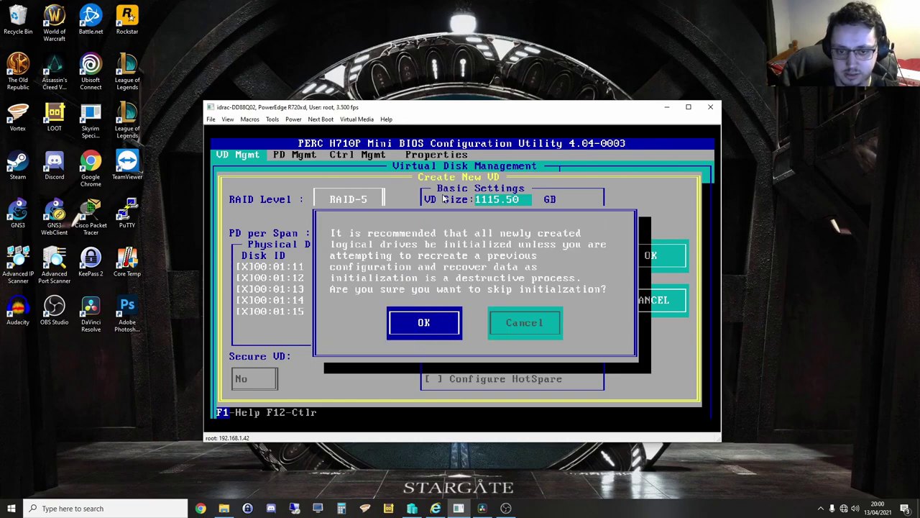
pyautogui.press('Return')
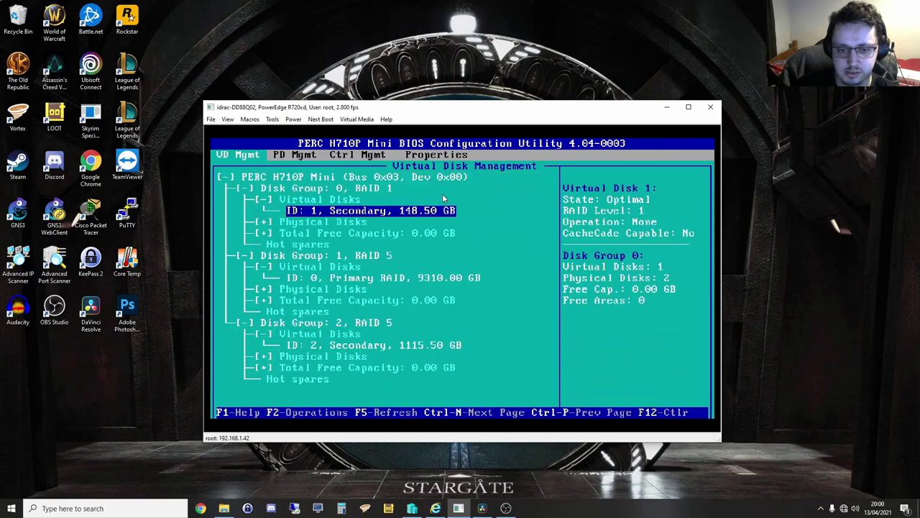
# Step: Start a full initialization of virtual disk 2, Secondary, in disk group 2 and confirm the data destruction
pyautogui.press('Down')
pyautogui.press('Down')
pyautogui.press('Down')
pyautogui.press('Down')
pyautogui.press('Down')
pyautogui.press('Down')
pyautogui.press('Down')
pyautogui.press('Down')
pyautogui.press('Down')
pyautogui.press('Down')
pyautogui.press('Down')
pyautogui.press('Down')
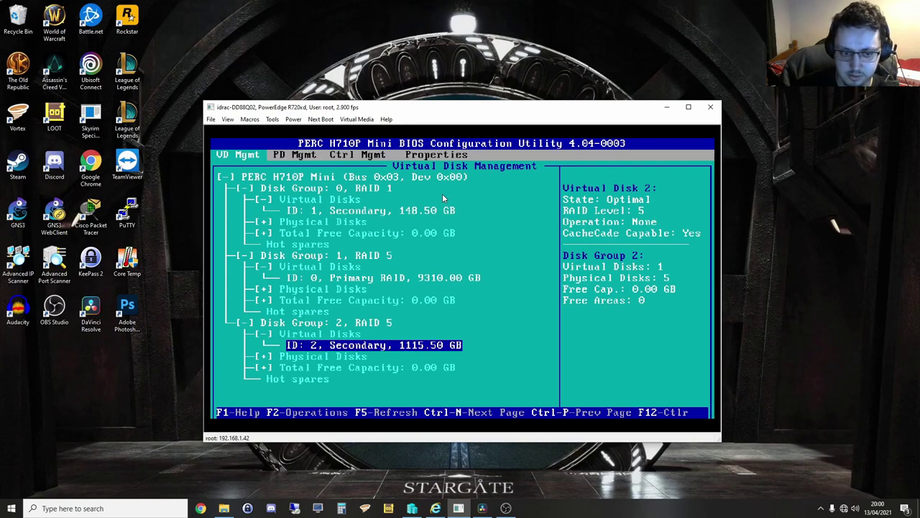
pyautogui.press('Up')
pyautogui.press('Down')
pyautogui.press('F2')
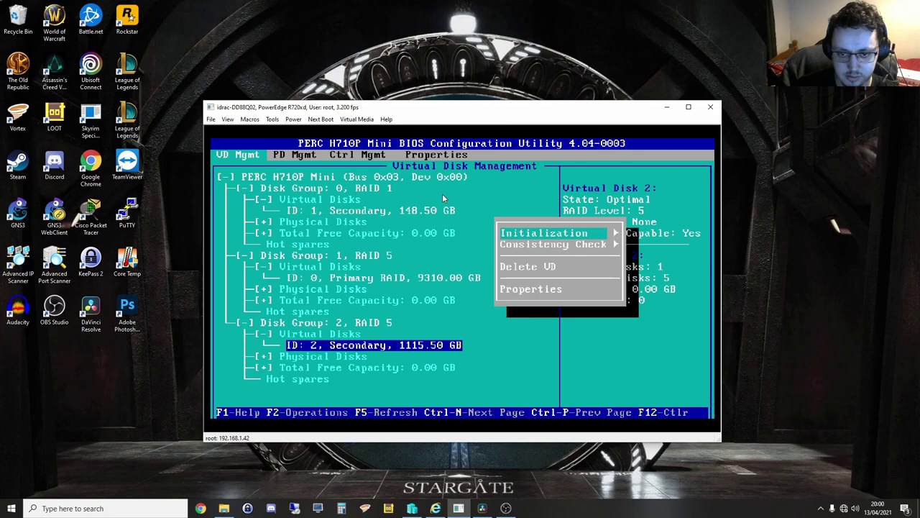
pyautogui.press('Right')
pyautogui.press('Down')
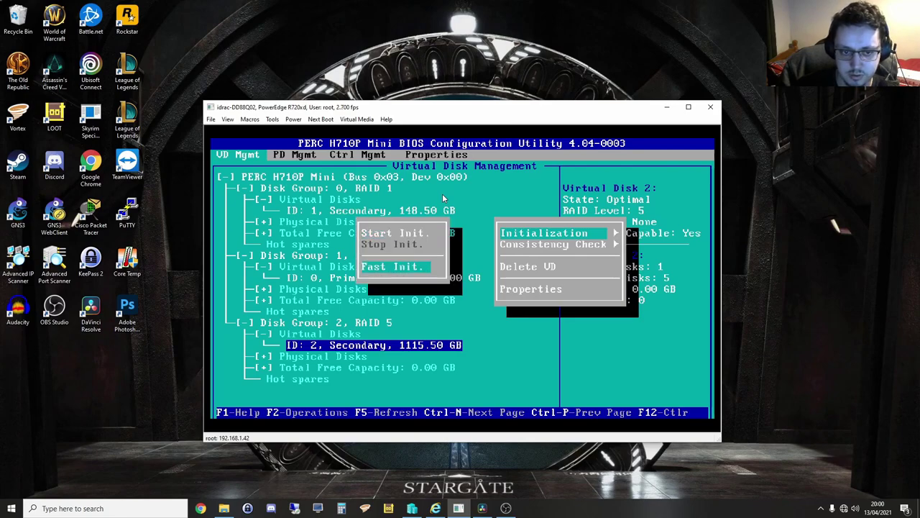
pyautogui.press('Up')
pyautogui.press('Return')
pyautogui.press('Left')
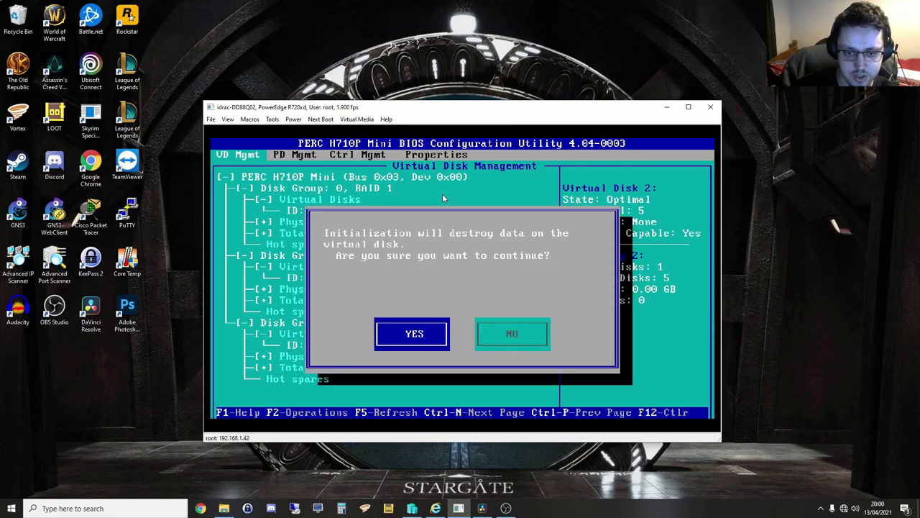
pyautogui.press('Return')
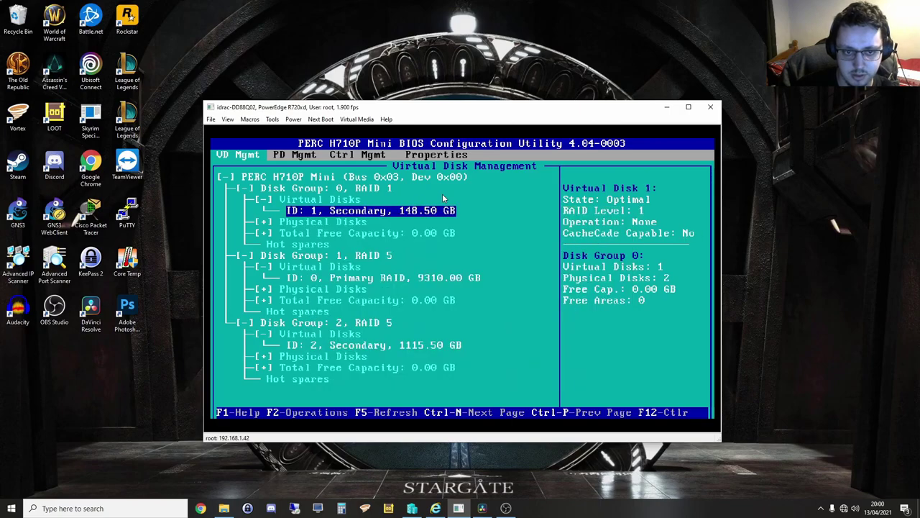
# Step: Look over the Primary RAID virtual disk and its entries in disk group 1
pyautogui.press('Down')
pyautogui.press('Down')
pyautogui.press('Down')
pyautogui.press('Down')
pyautogui.press('Down')
pyautogui.press('Down')
pyautogui.press('Down')
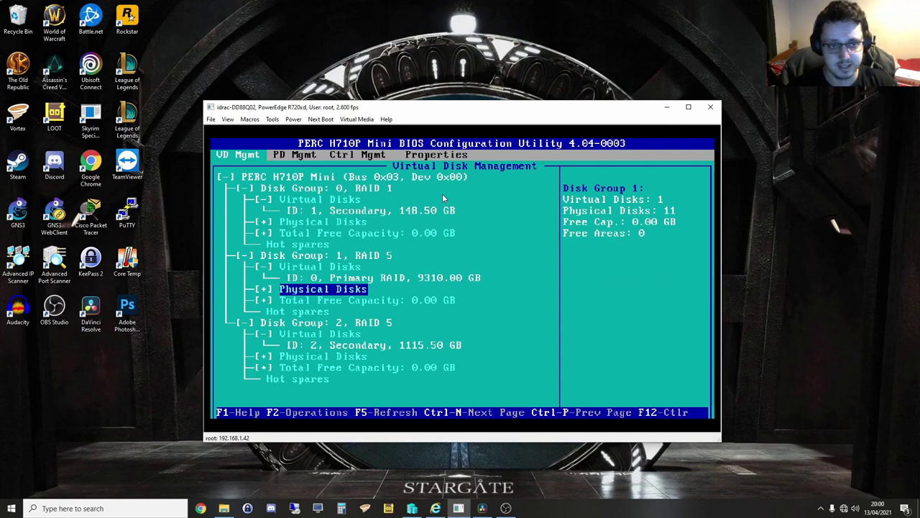
# Step: Connect virtual media to the R720xd's remote console session
pyautogui.click(363, 120)
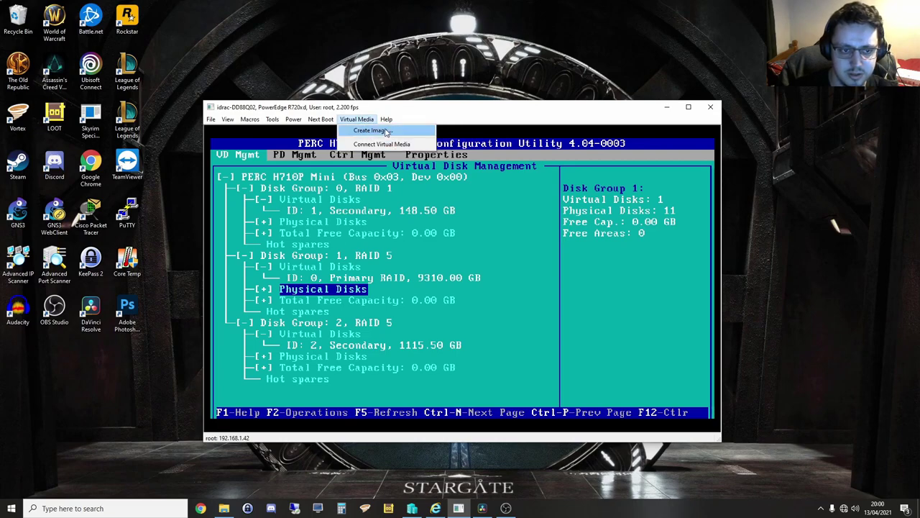
pyautogui.click(367, 120)
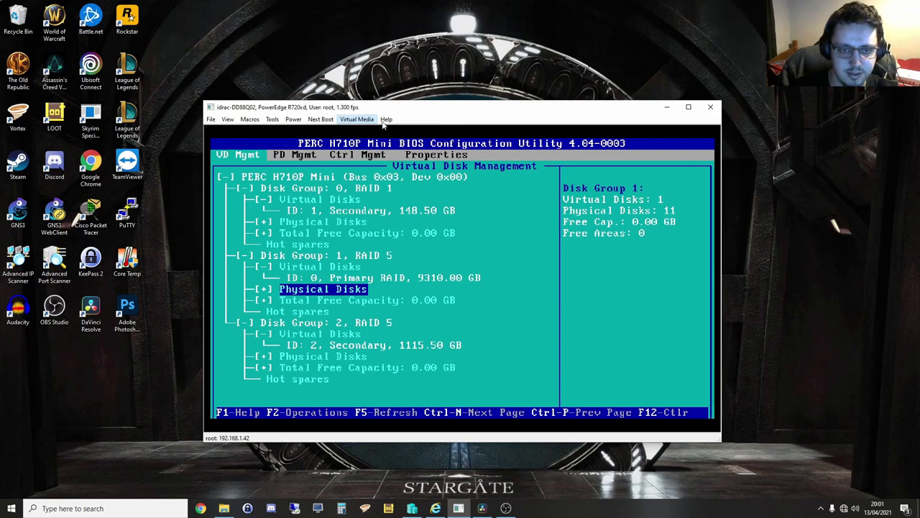
pyautogui.click(367, 120)
pyautogui.click(366, 120)
pyautogui.click(367, 120)
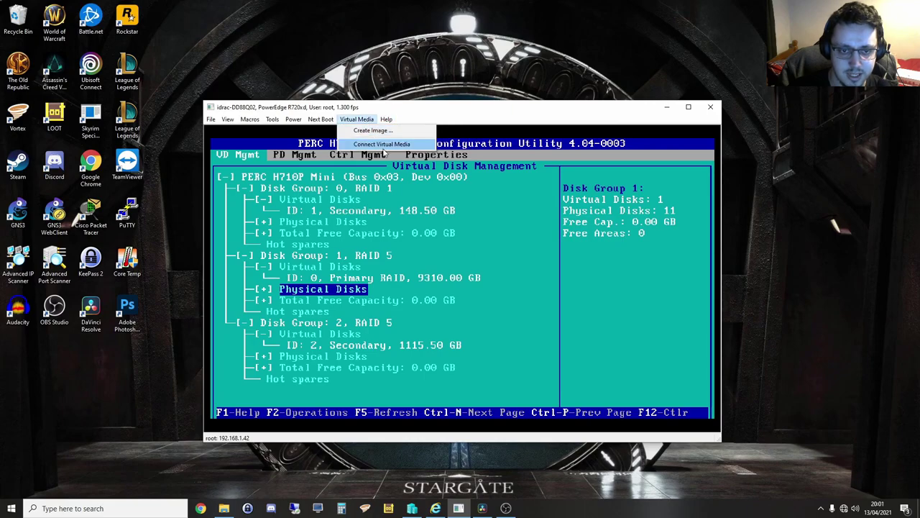
pyautogui.click(414, 147)
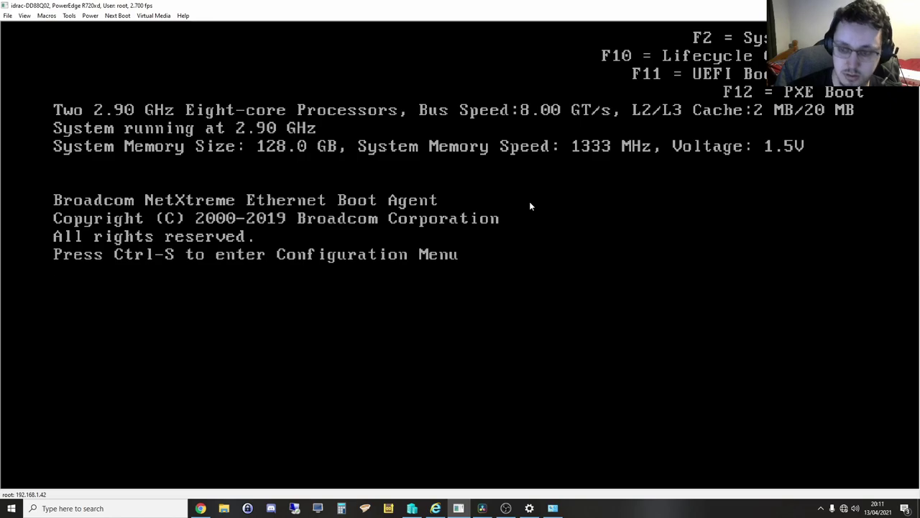
# Step: Enter the UEFI boot menu during startup and boot the server from the Virtual Optical Drive
pyautogui.press('F11')
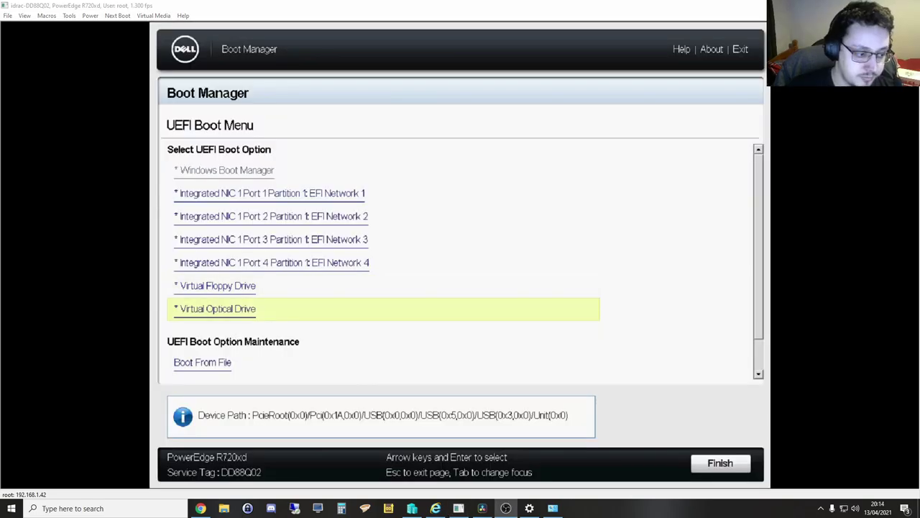
pyautogui.press('Down')
pyautogui.click(325, 152)
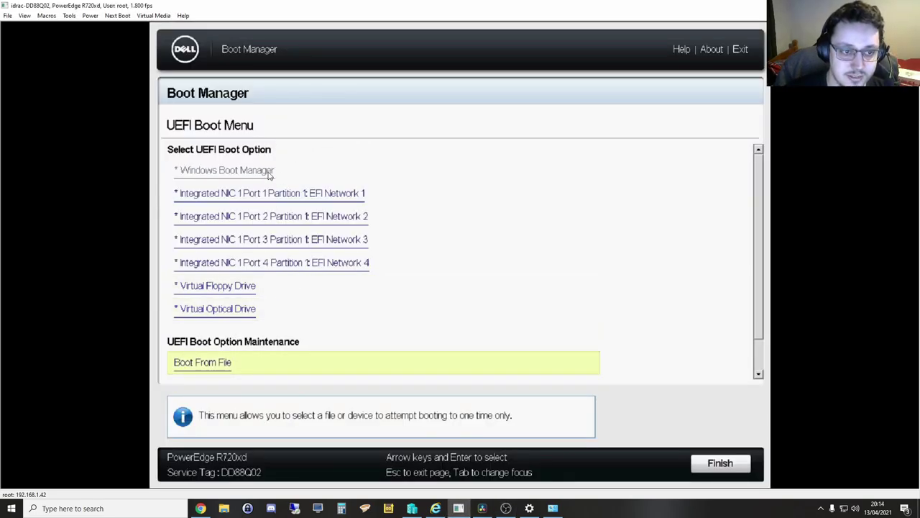
pyautogui.press('Down')
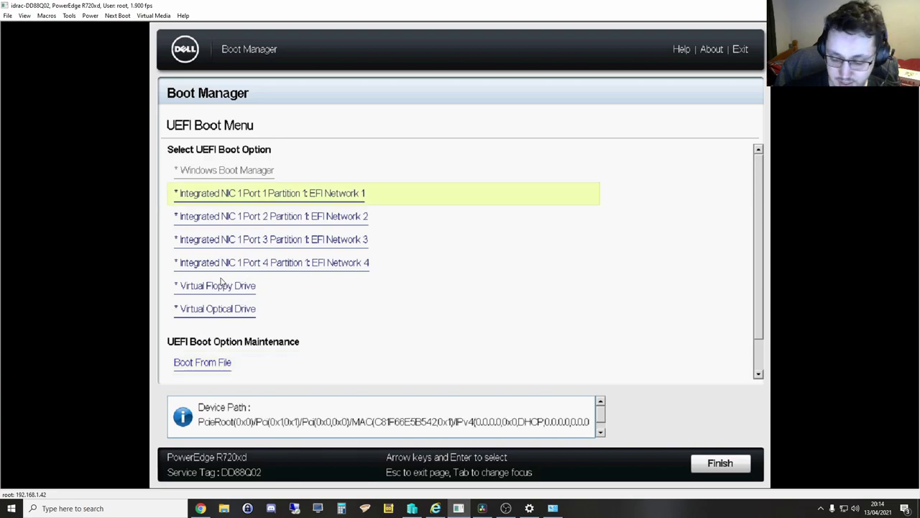
pyautogui.press('Down')
pyautogui.press('Up')
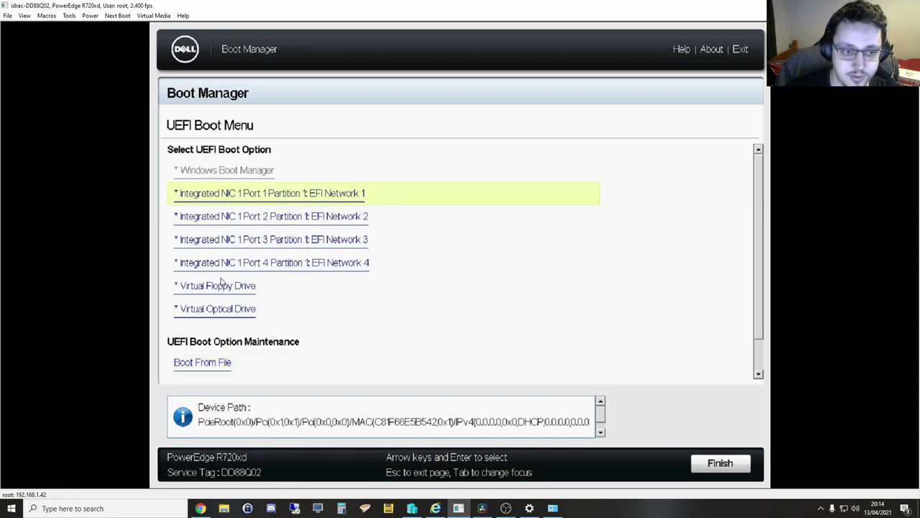
pyautogui.press('Return')
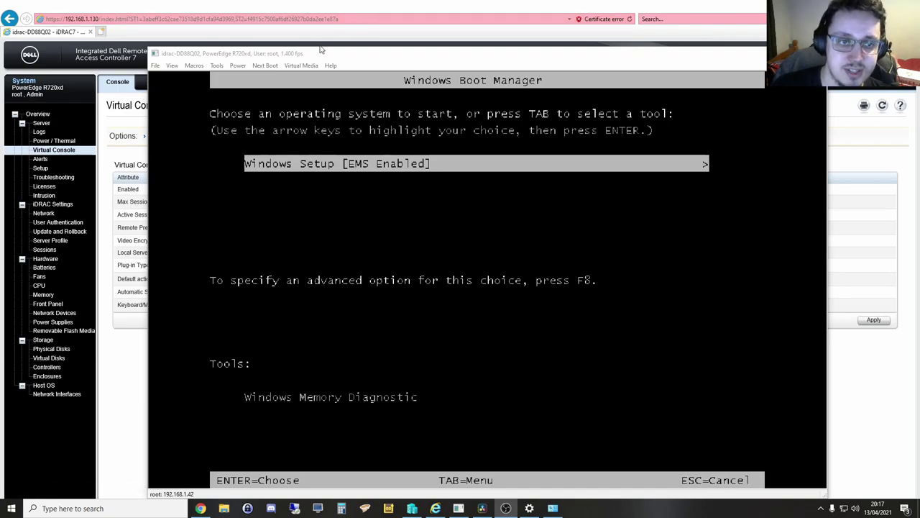
# Step: Review the console's Next Boot options without changing them and start Windows Setup [EMS Enabled] from Windows Boot Manager
pyautogui.moveTo(359, 53); pyautogui.dragTo(363, 34)
pyautogui.click(268, 44)
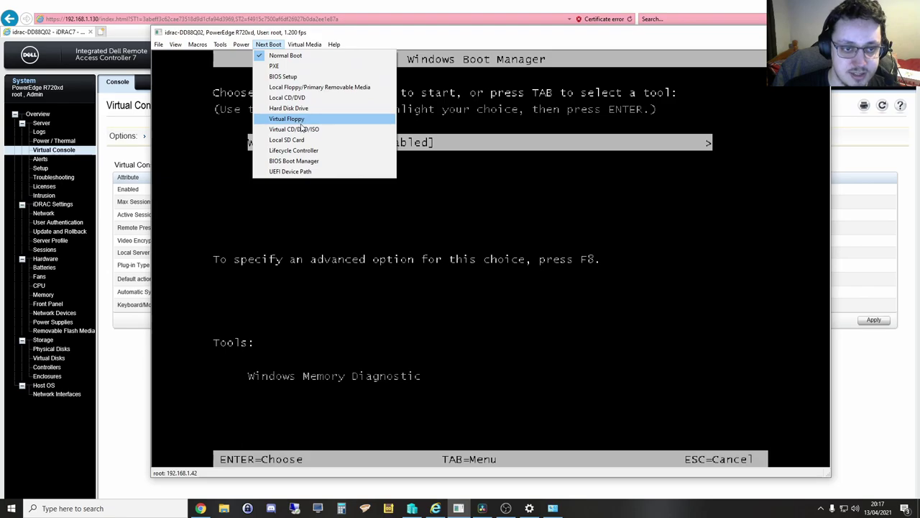
pyautogui.moveTo(335, 43)
pyautogui.click(374, 41)
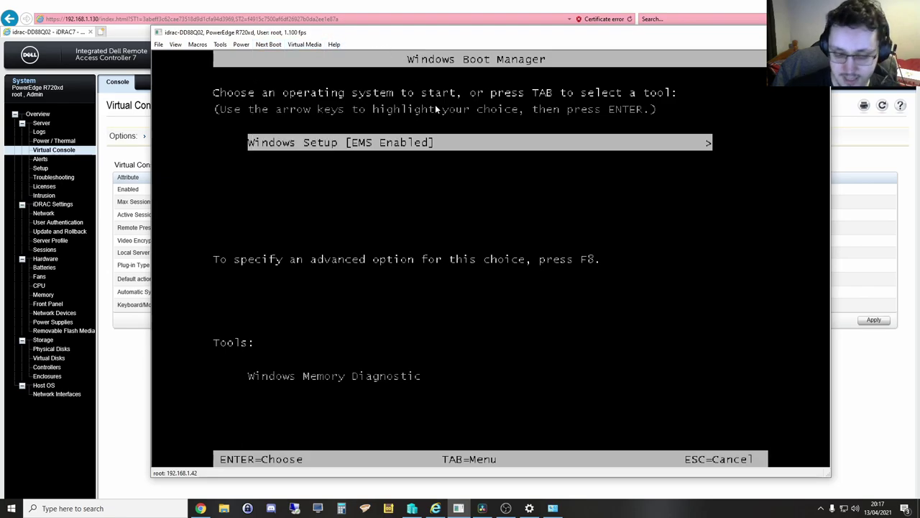
pyautogui.press('Return')
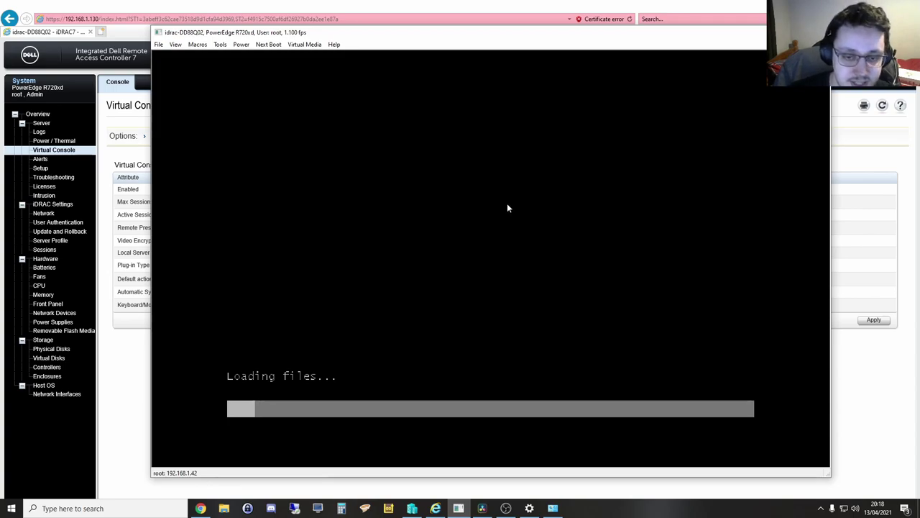
pyautogui.moveTo(280, 35); pyautogui.dragTo(303, 41)
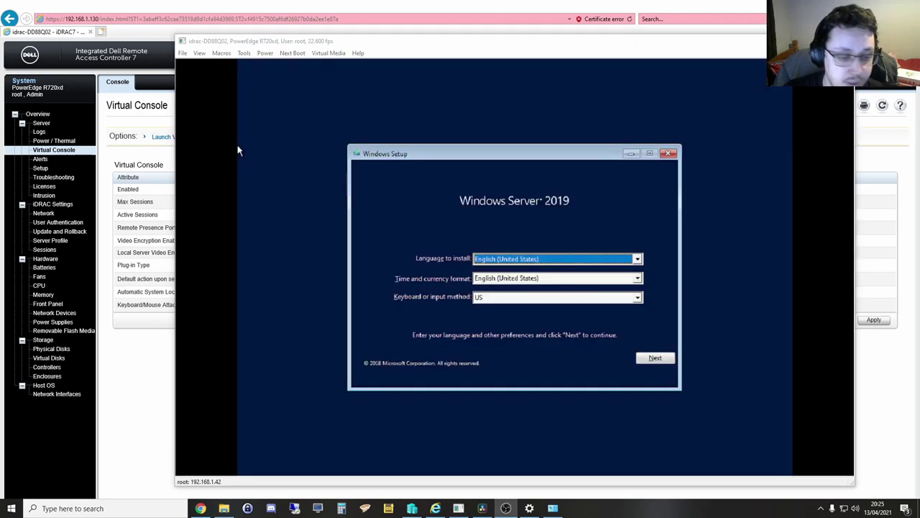
# Step: Set the time and currency format in Windows Setup to English (United Kingdom)
pyautogui.click(611, 277)
pyautogui.click(633, 280)
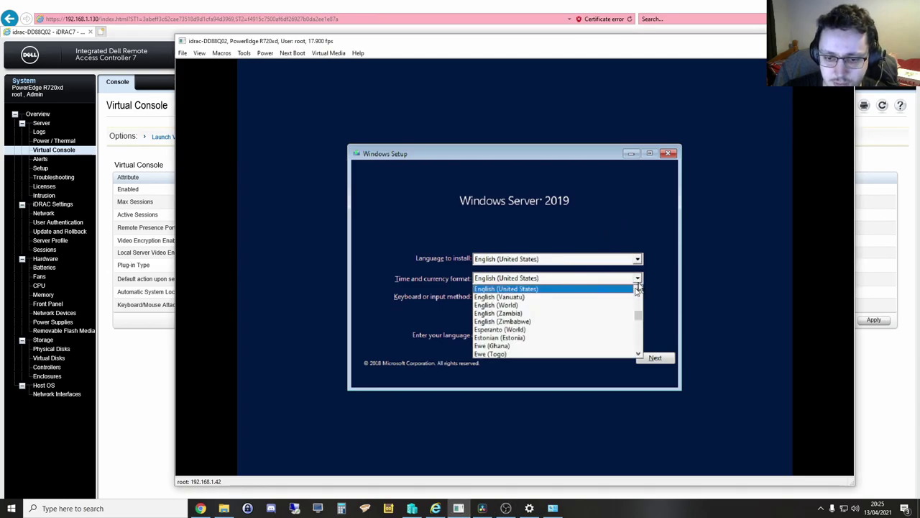
pyautogui.scroll(1, 584, 302)
pyautogui.click(584, 290)
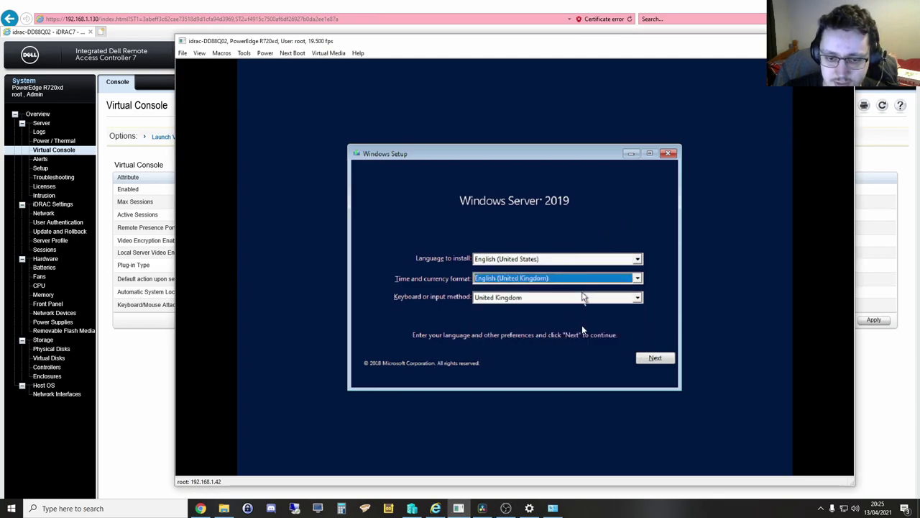
# Step: Start the installation and choose the Windows Server 2019 Standard Evaluation (Desktop Experience) edition
pyautogui.click(655, 358)
pyautogui.click(514, 271)
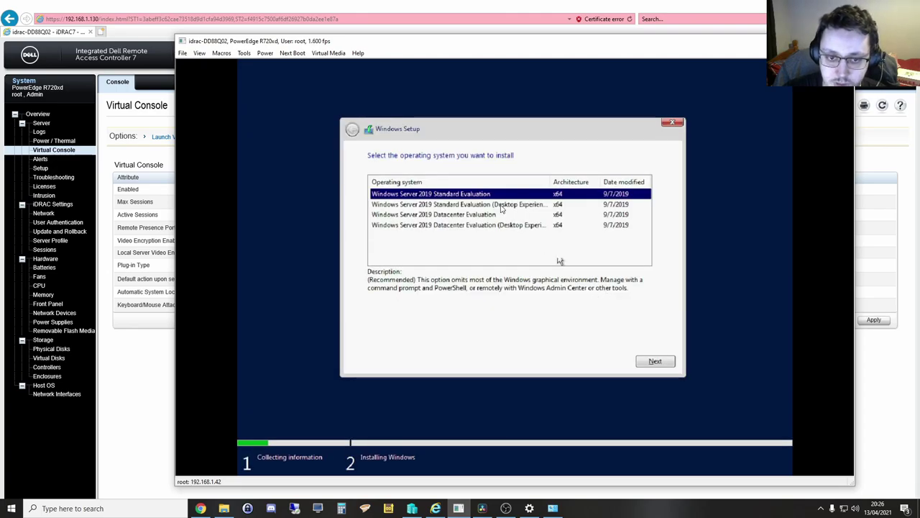
pyautogui.click(505, 207)
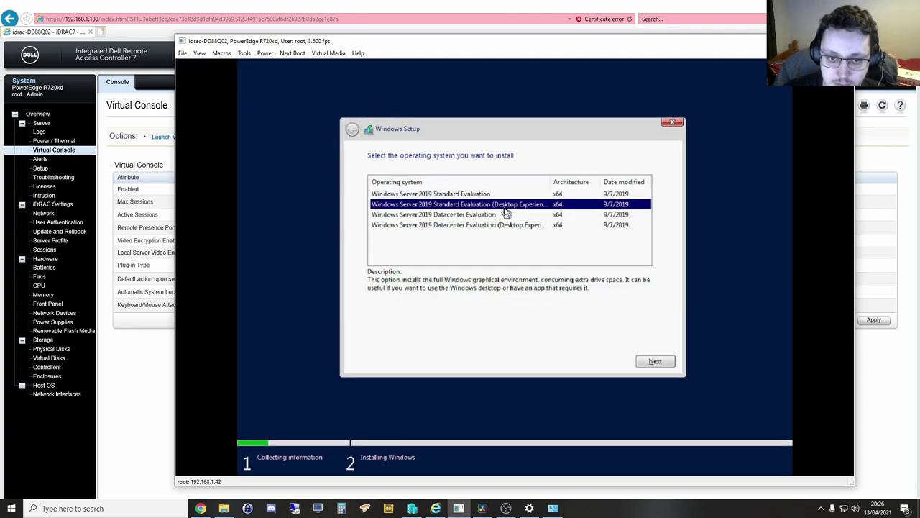
pyautogui.click(654, 362)
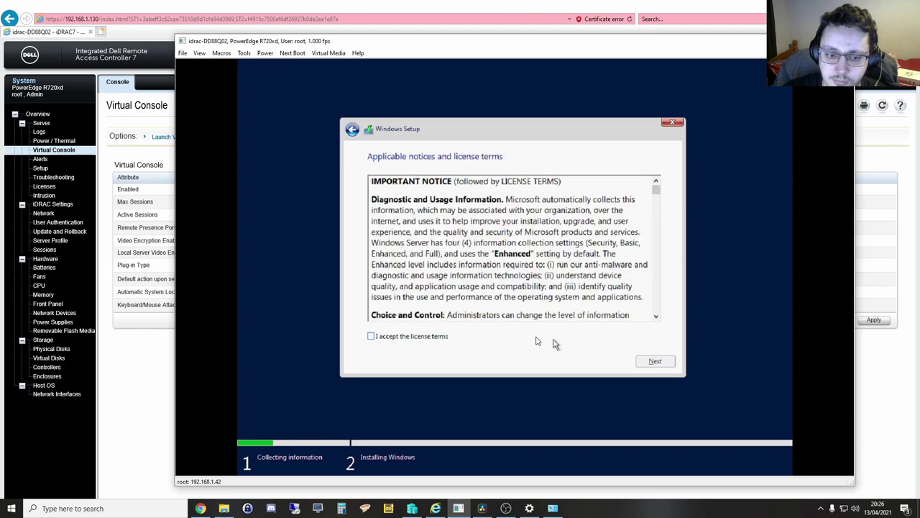
# Step: Accept the license terms and choose the Custom: Install Windows only (advanced) installation type
pyautogui.click(408, 341)
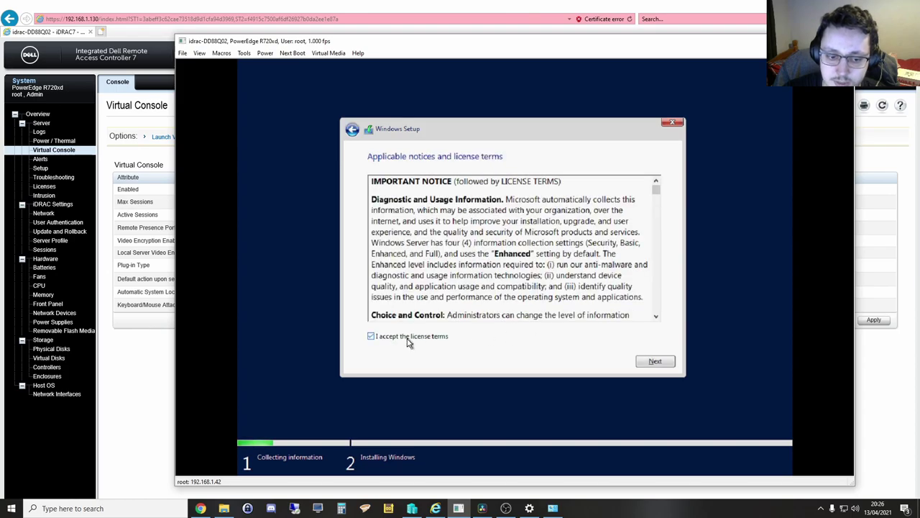
pyautogui.click(655, 361)
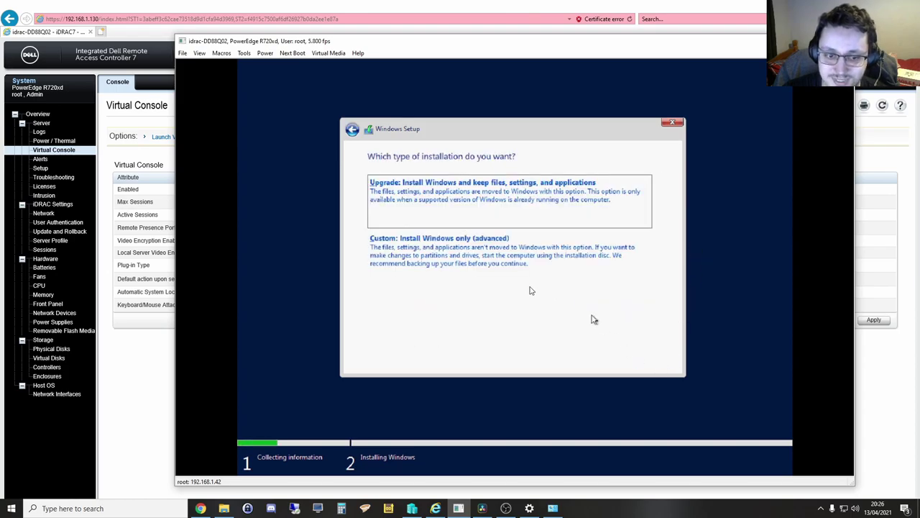
pyautogui.click(466, 258)
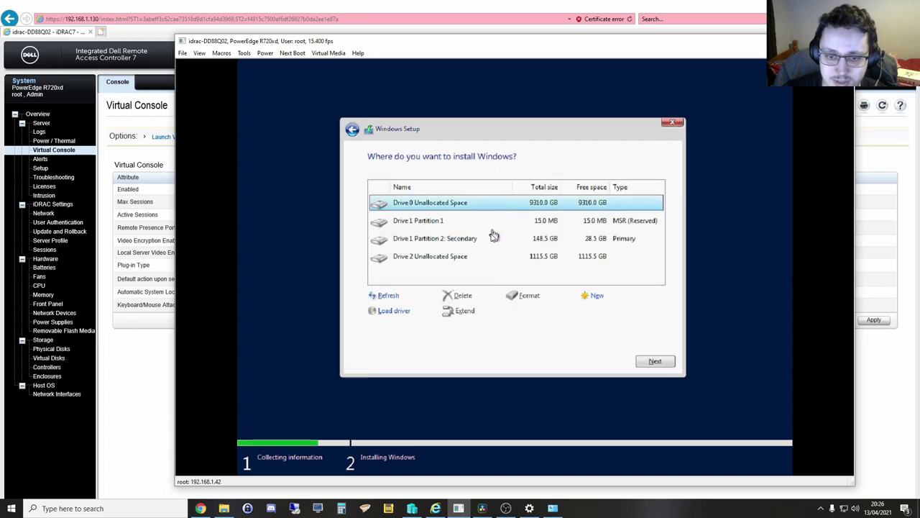
# Step: Examine the two Drive 1 partitions as possible installation targets
pyautogui.click(475, 242)
pyautogui.click(466, 222)
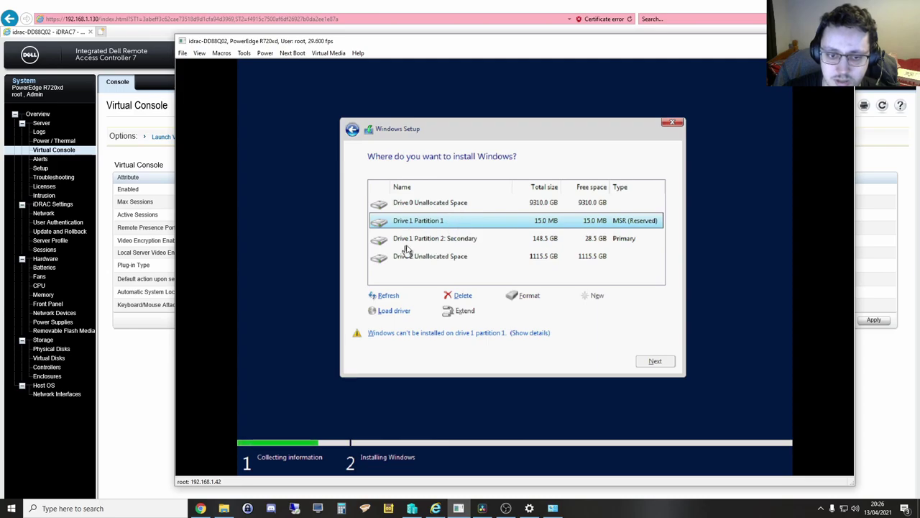
pyautogui.click(460, 243)
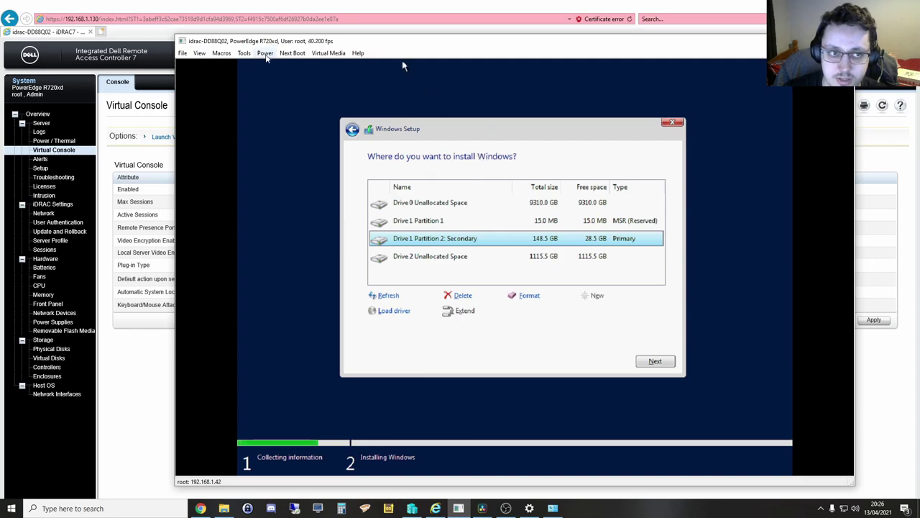
# Step: Set the remote console session's mouse acceleration to None
pyautogui.click(244, 53)
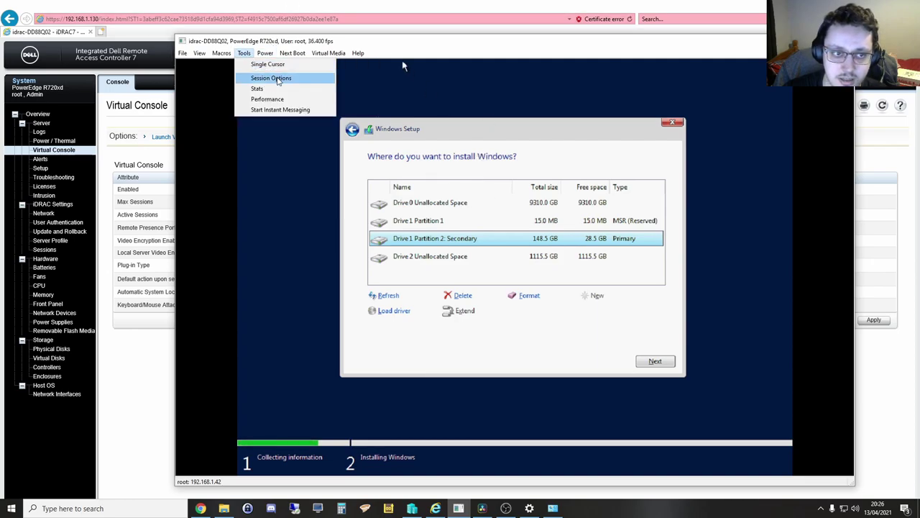
pyautogui.click(271, 78)
pyautogui.click(467, 213)
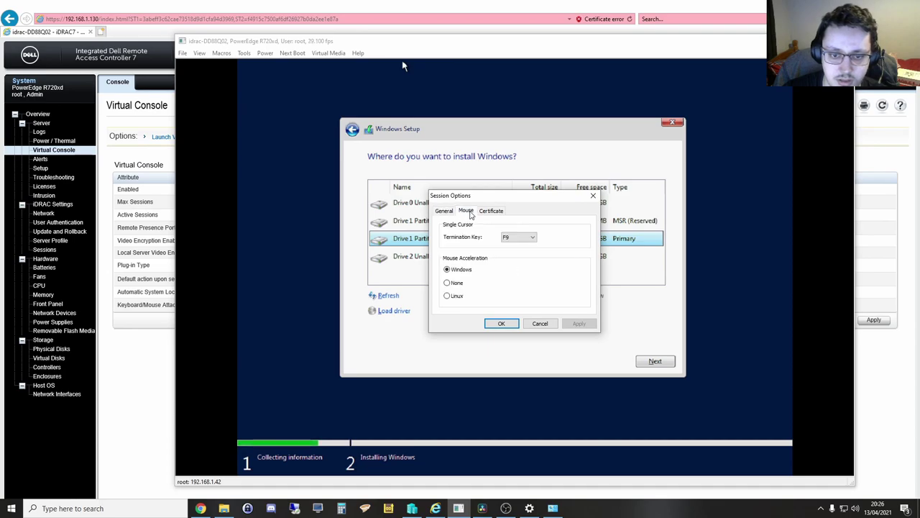
pyautogui.click(456, 284)
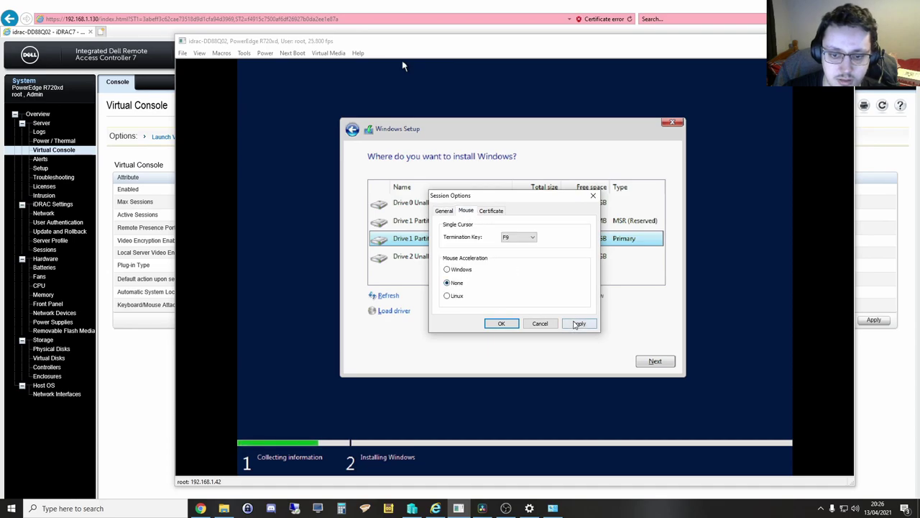
pyautogui.click(501, 322)
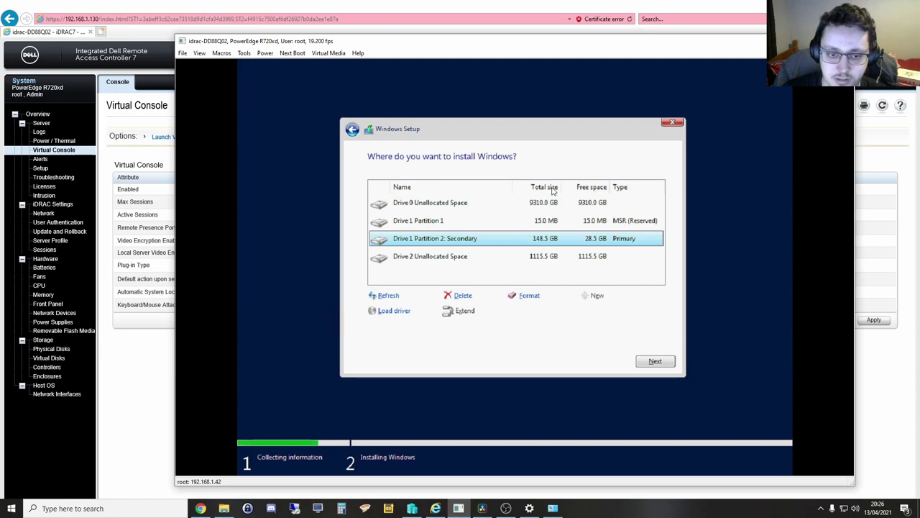
# Step: Restore the console session's mouse acceleration to Windows
pyautogui.click(292, 54)
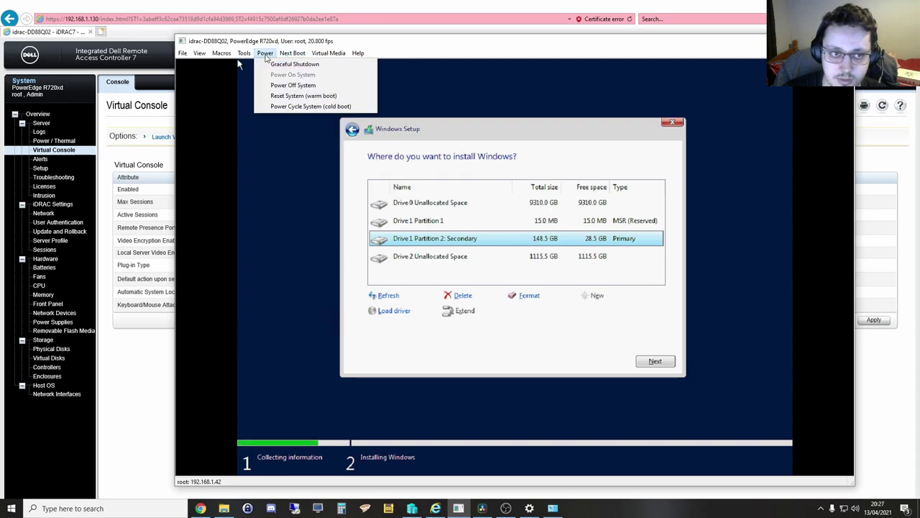
pyautogui.moveTo(244, 53)
pyautogui.click(244, 79)
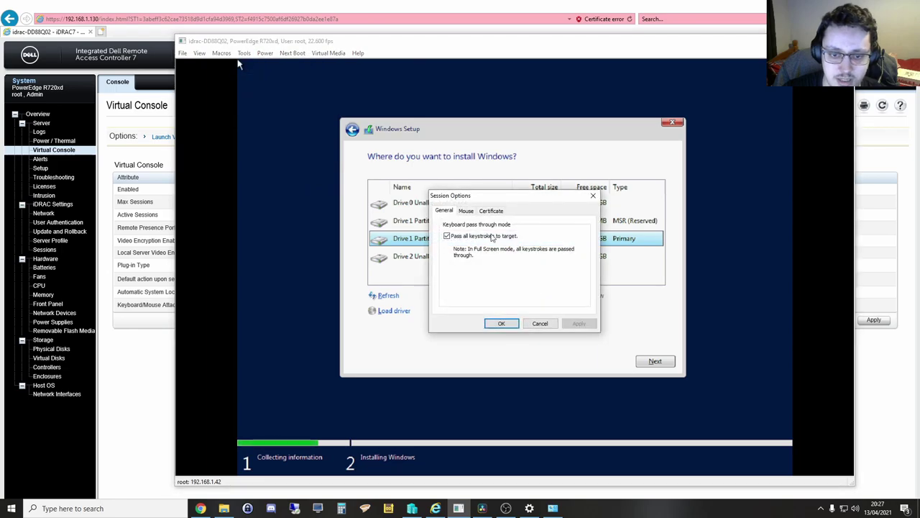
pyautogui.click(467, 211)
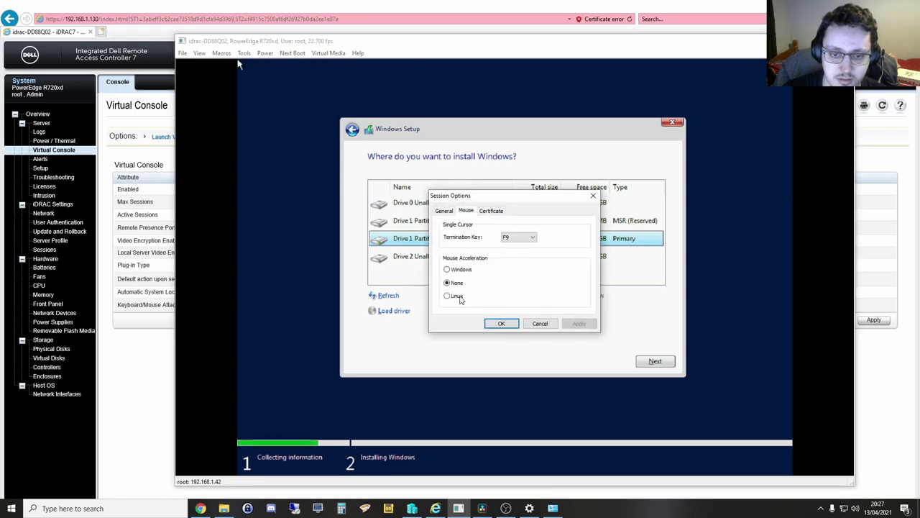
pyautogui.click(464, 270)
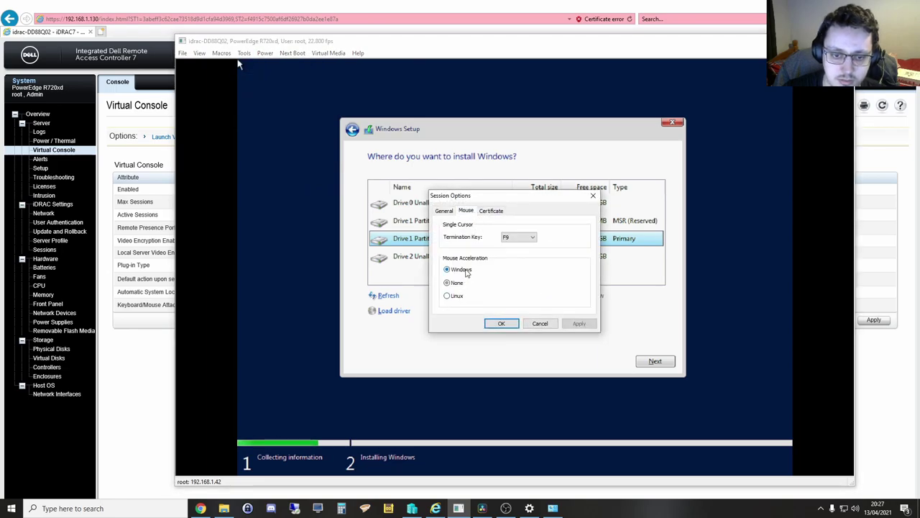
pyautogui.click(501, 323)
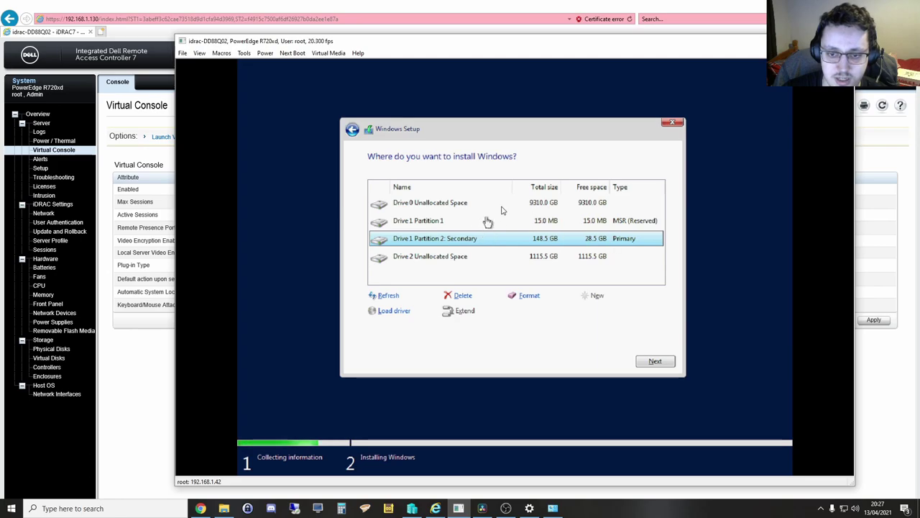
# Step: Install Windows on the Drive 2 unallocated space
pyautogui.click(468, 259)
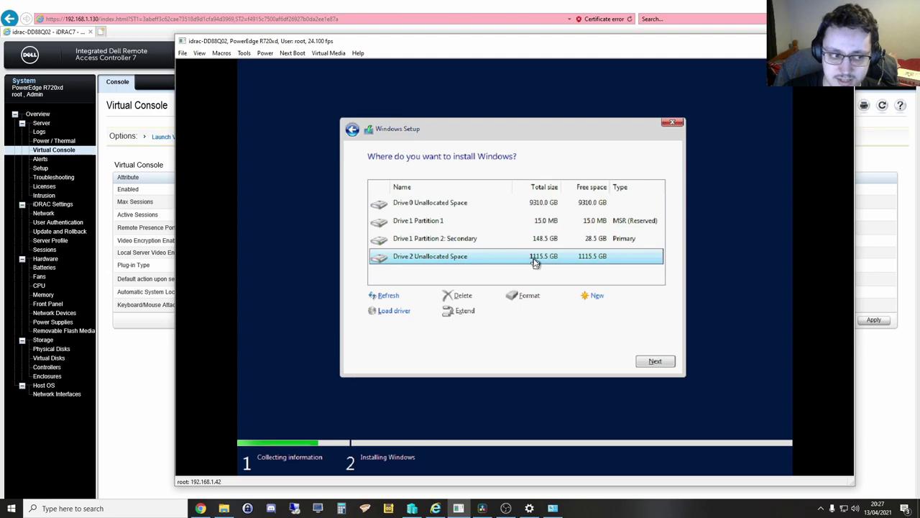
pyautogui.click(656, 362)
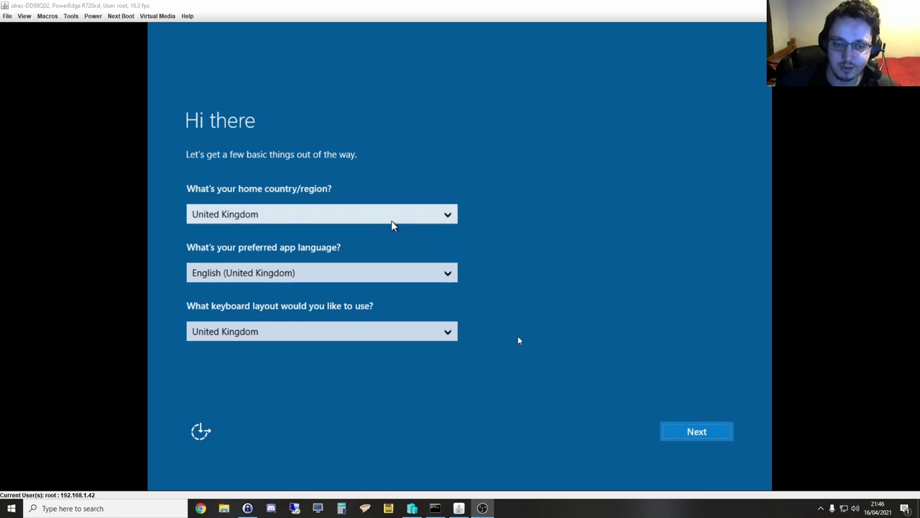
# Step: Accept the United Kingdom regional defaults and license terms, and set the built-in administrator account's password
pyautogui.click(693, 430)
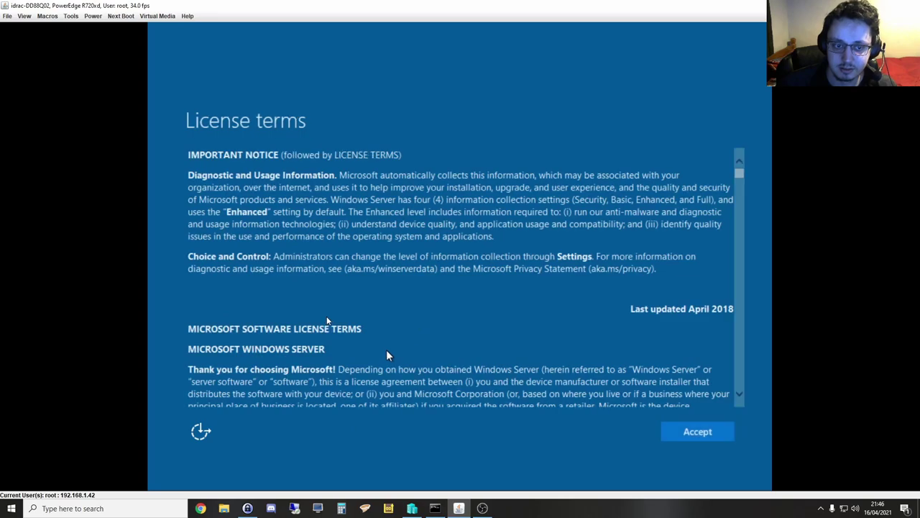
pyautogui.click(679, 432)
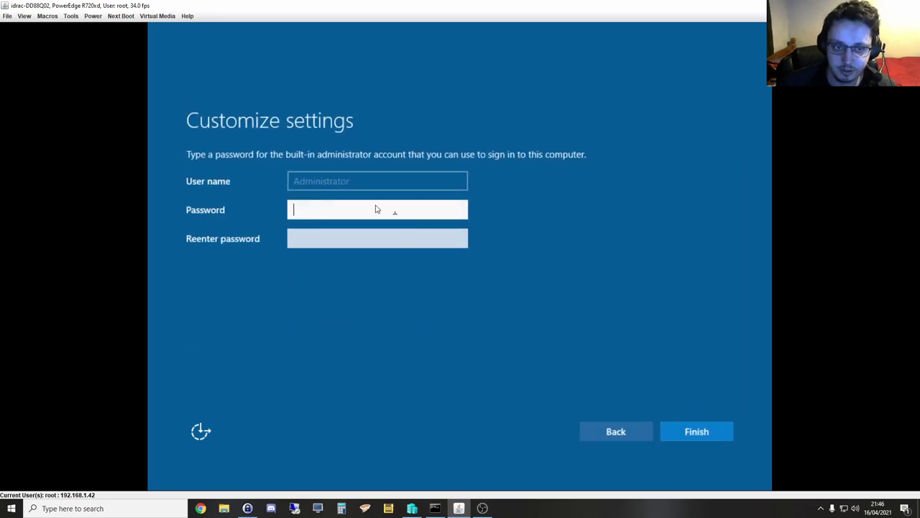
pyautogui.write('•••••••••')
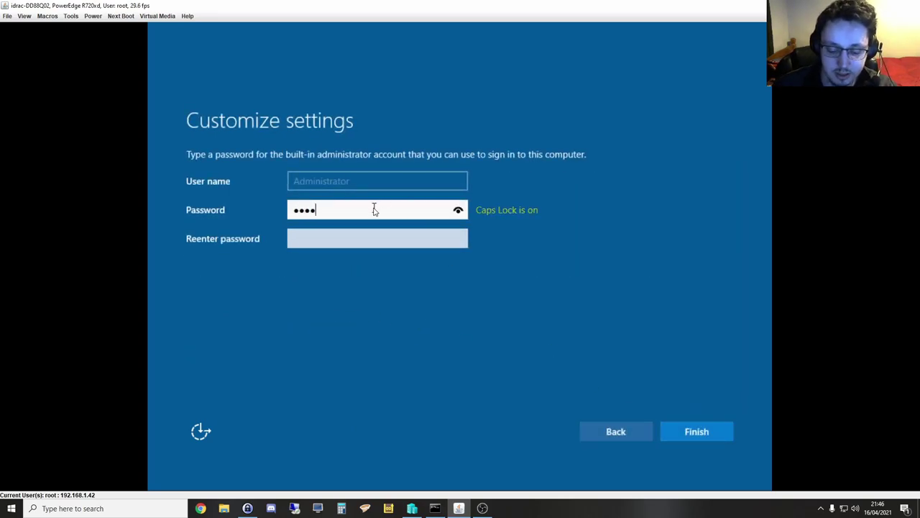
pyautogui.write('•••••')
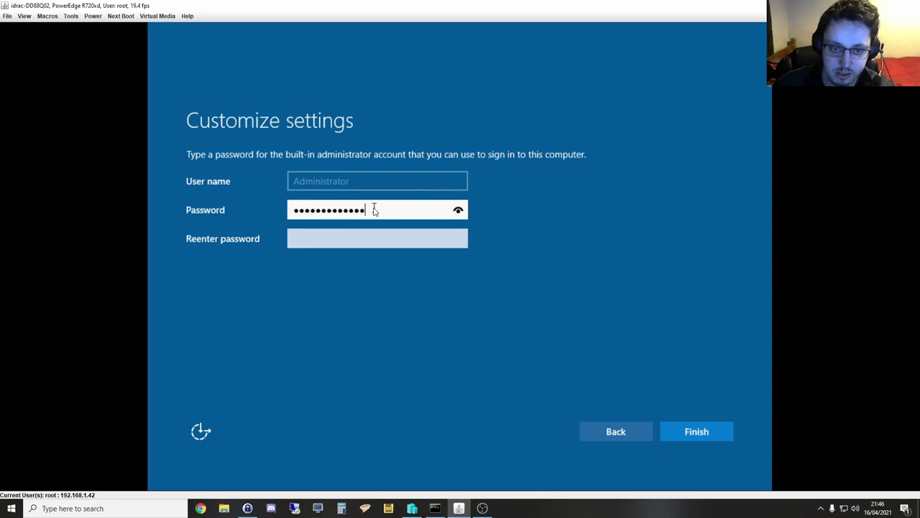
pyautogui.press('Tab')
pyautogui.write('••••')
pyautogui.press('capslock')
pyautogui.write('•••••••')
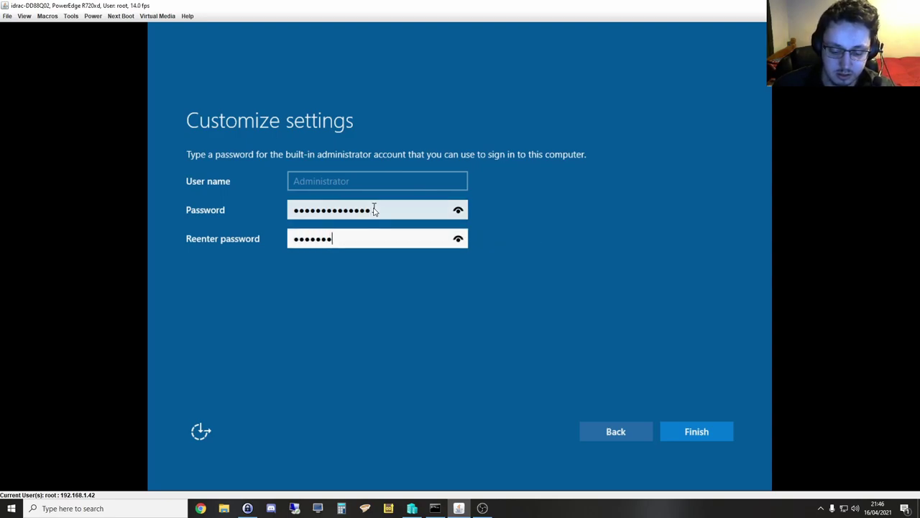
pyautogui.write('•••')
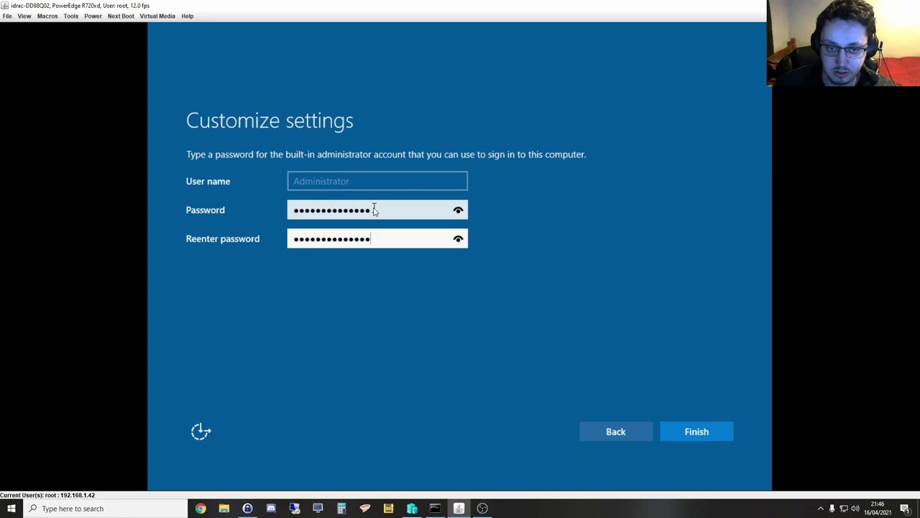
pyautogui.press('Return')
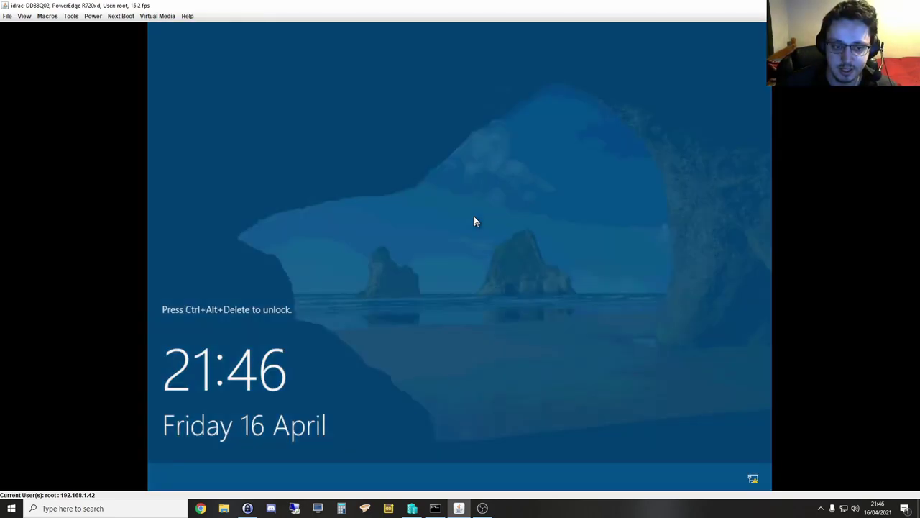
# Step: Unlock the server's lock screen and sign in as Administrator with the account password
pyautogui.click(47, 16)
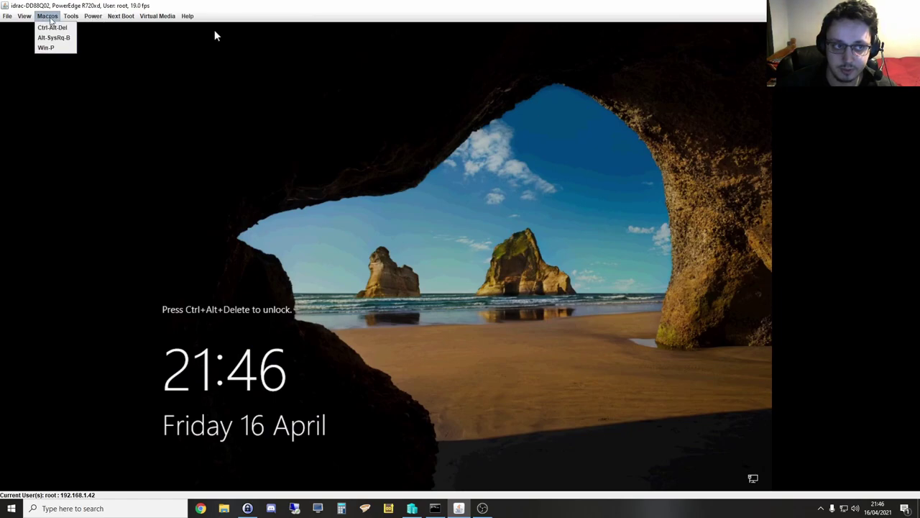
pyautogui.press('Down')
pyautogui.press('Return')
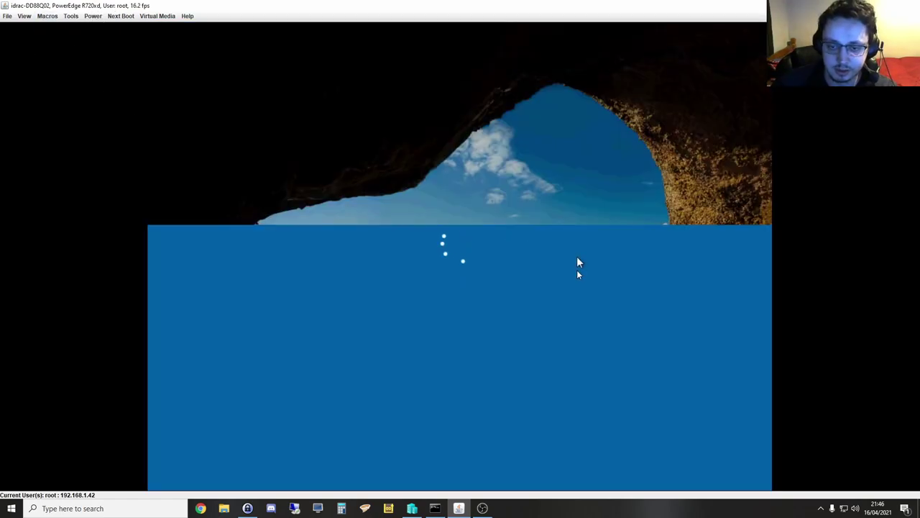
pyautogui.write('••••••••••')
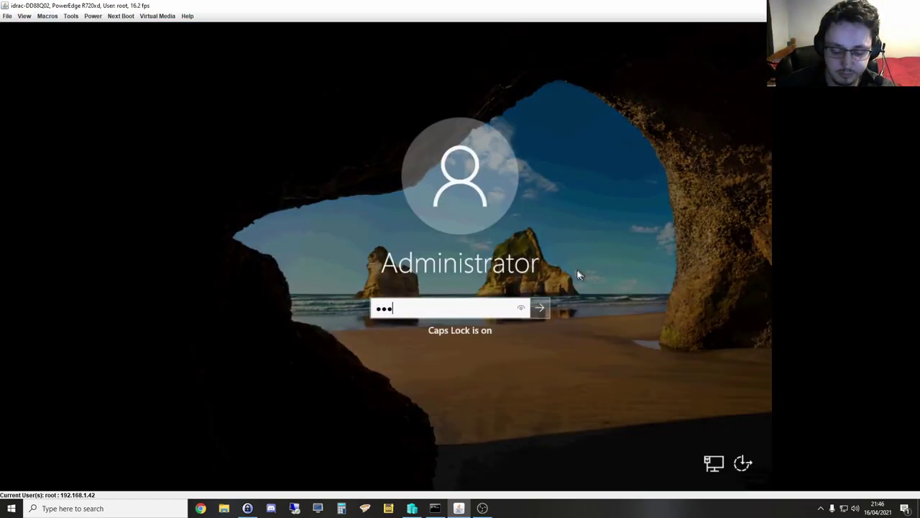
pyautogui.write('•••••')
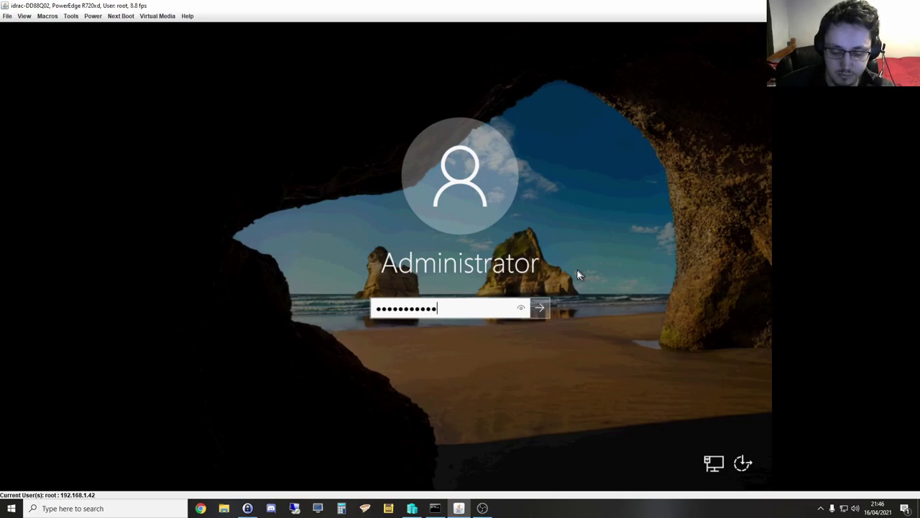
pyautogui.press('Return')
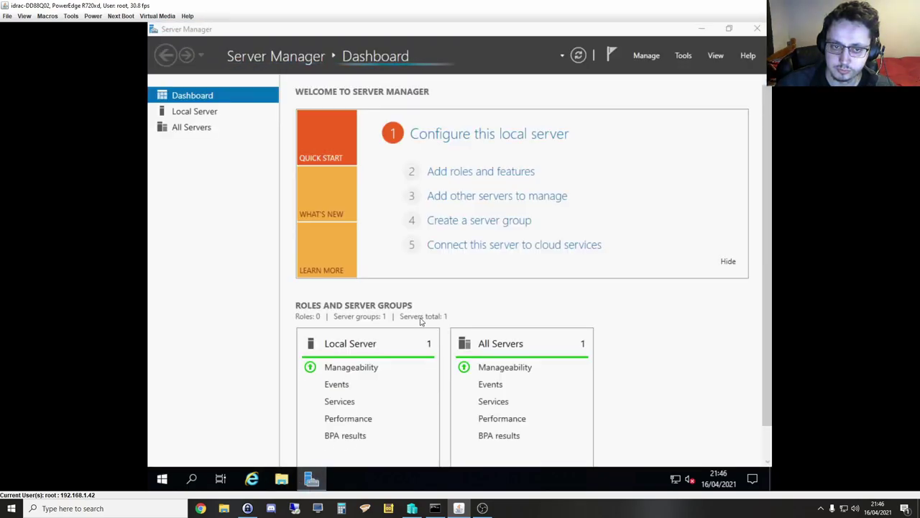
# Step: Open a command prompt from File Explorer and launch the sconfig server configuration utility
pyautogui.press('super+e')
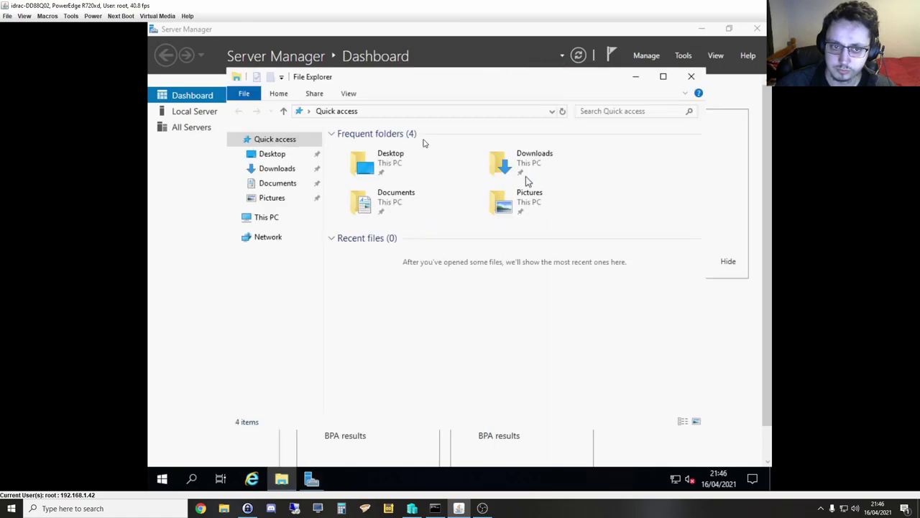
pyautogui.click(392, 111)
pyautogui.write('cmd')
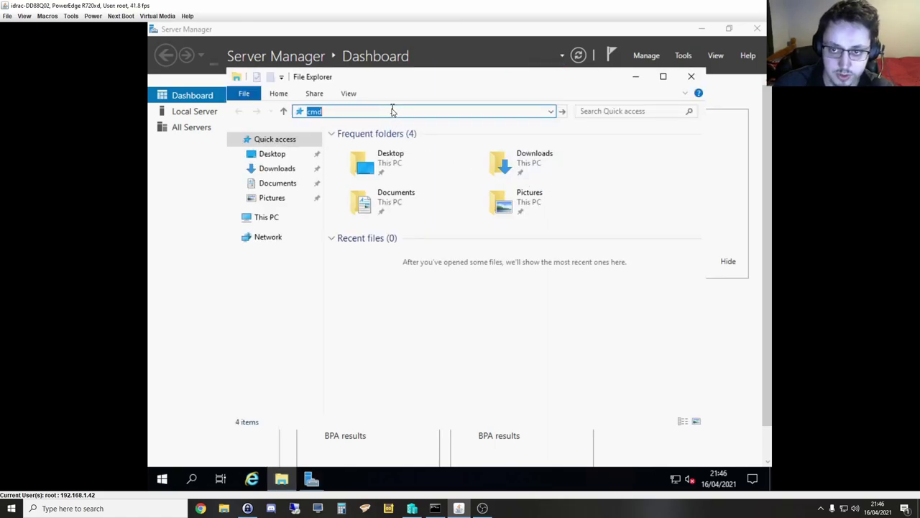
pyautogui.press('Return')
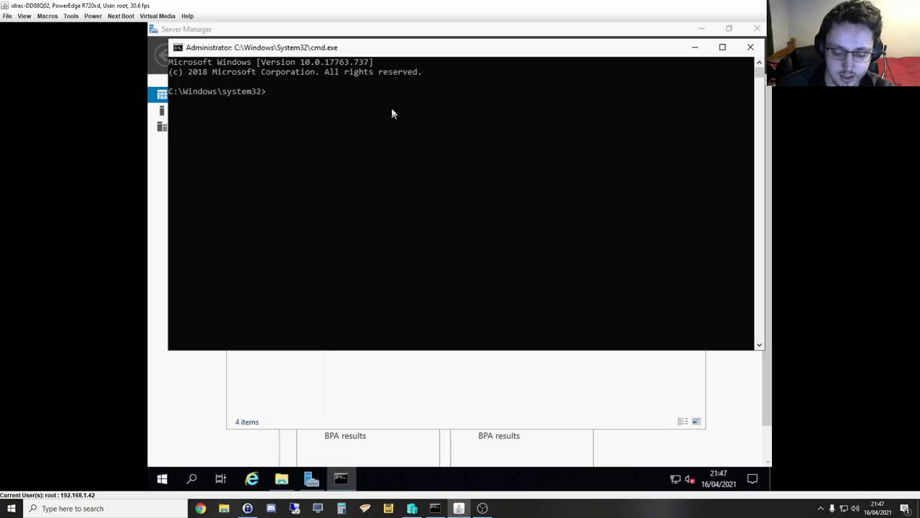
pyautogui.write('sconfig')
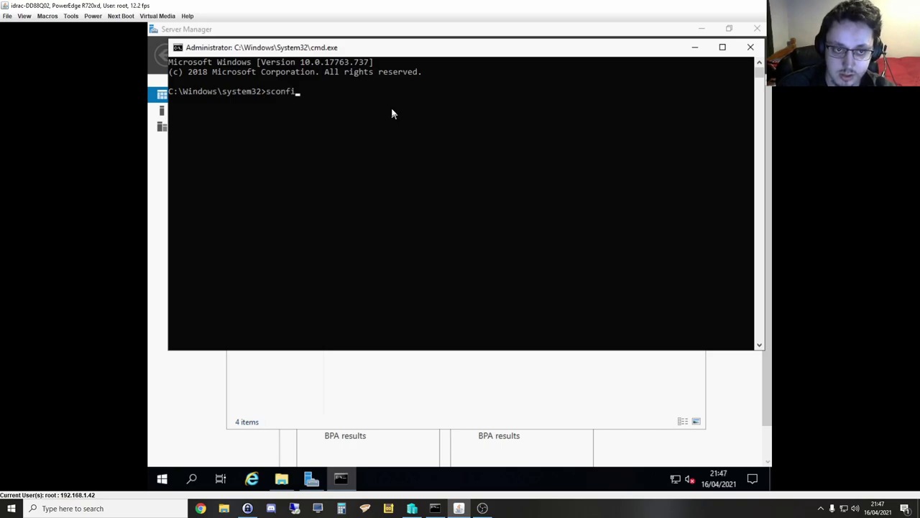
pyautogui.press('Return')
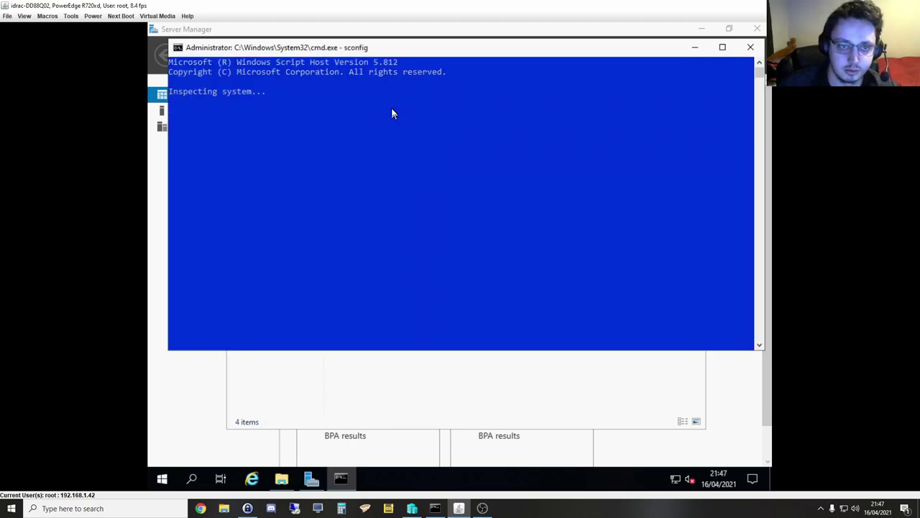
# Step: Rename the computer to HOST-01 through sconfig option 2 and decline the immediate restart
pyautogui.moveTo(366, 171)
pyautogui.mouseDown()
pyautogui.moveTo(368, 163)
pyautogui.moveTo(427, 175)
pyautogui.moveTo(366, 169)
pyautogui.mouseUp()
pyautogui.click(358, 345)
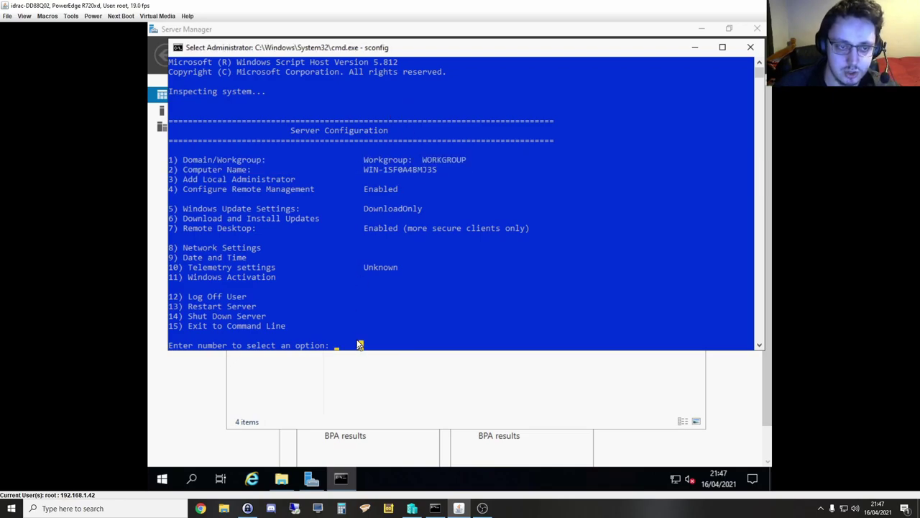
pyautogui.write('2')
pyautogui.press('Return')
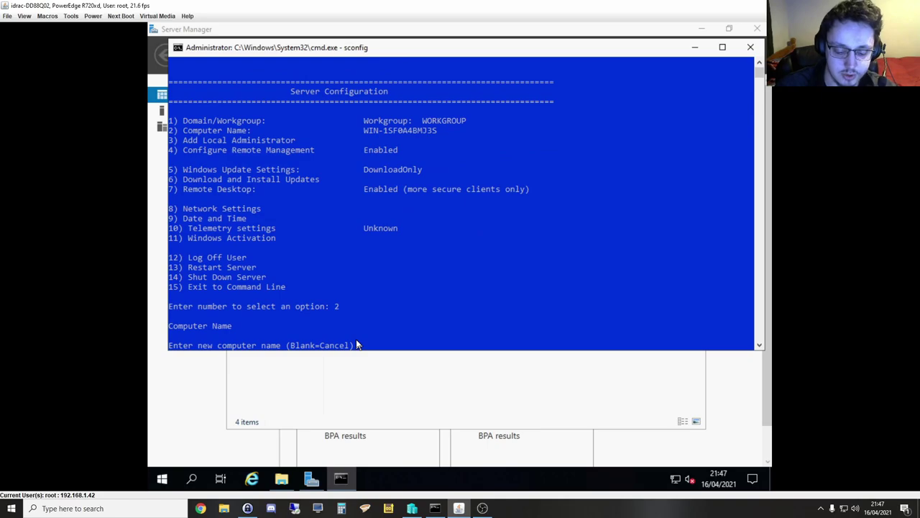
pyautogui.write('HOST-01')
pyautogui.press('Return')
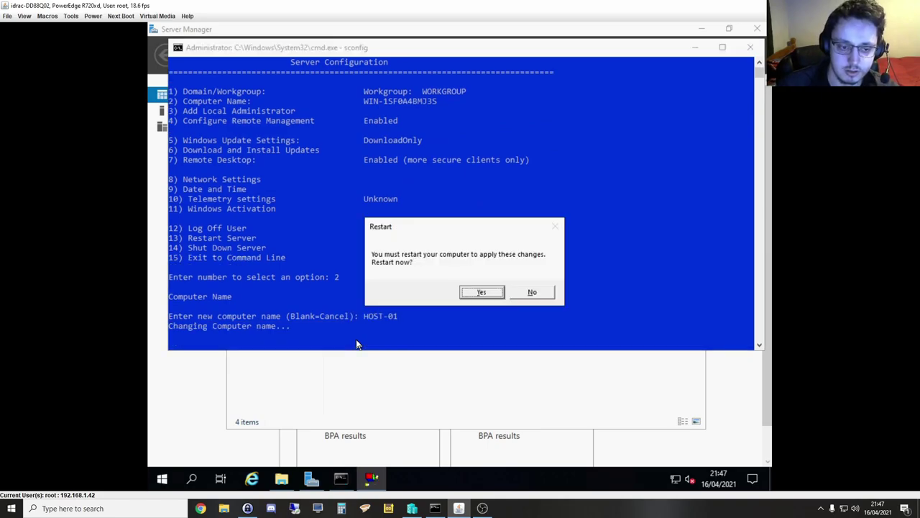
pyautogui.click(532, 292)
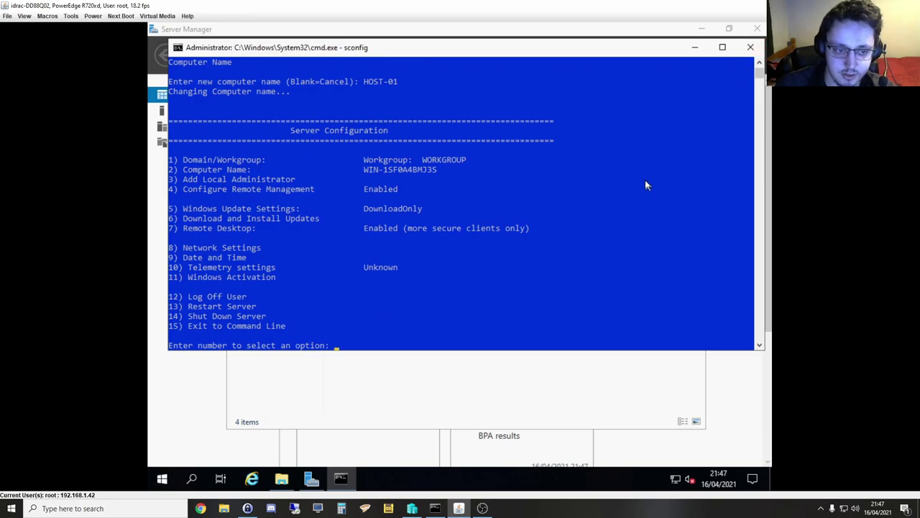
# Step: Open the NIC Teaming configuration from Server Manager's Local Server properties
pyautogui.click(236, 394)
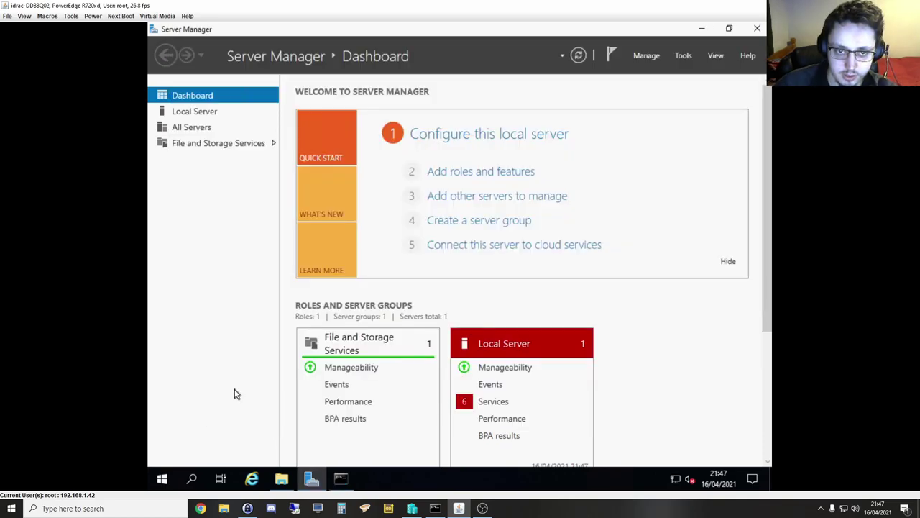
pyautogui.click(209, 113)
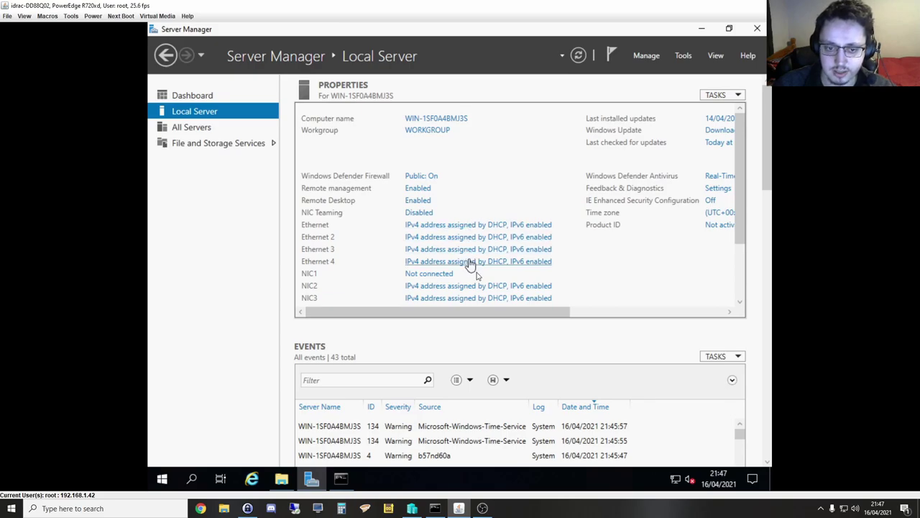
pyautogui.scroll(-2, 478, 277)
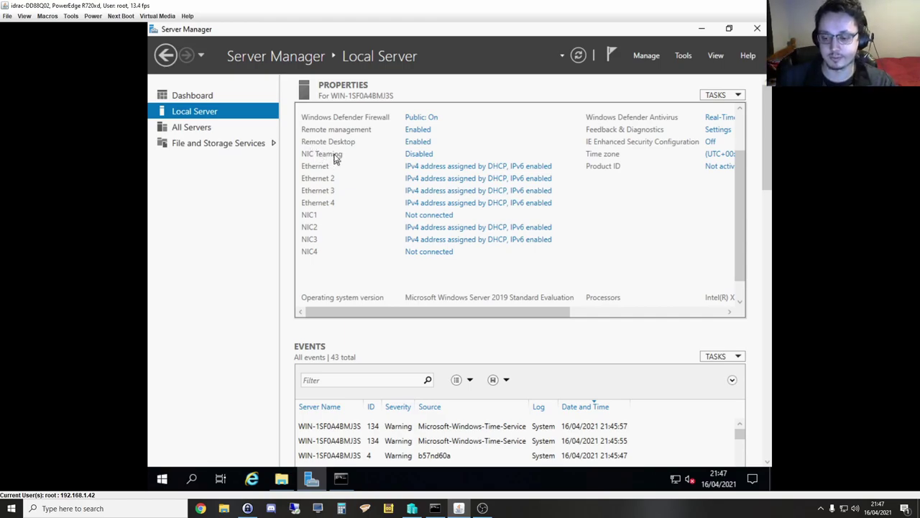
pyautogui.click(426, 158)
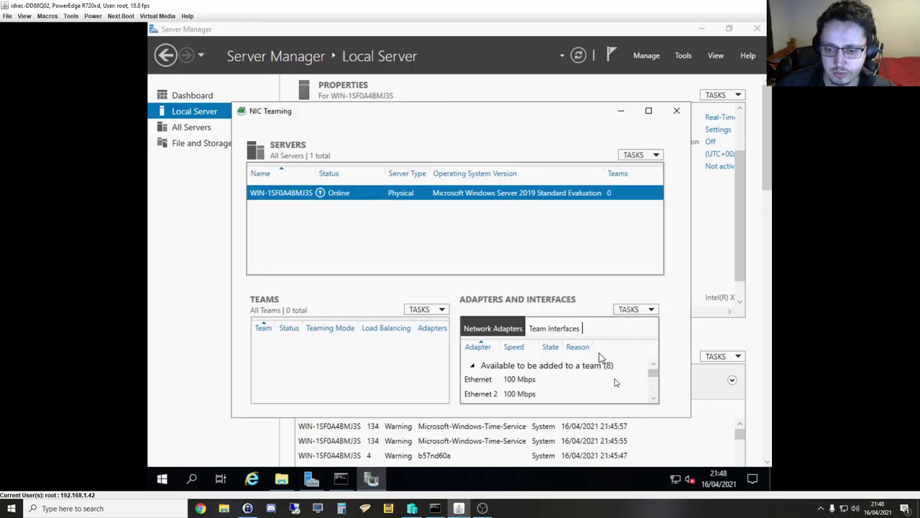
# Step: Enlarge the NIC Teaming window and examine the speed of each adapter available for teaming, Ethernet through NIC4
pyautogui.click(655, 398)
pyautogui.click(655, 397)
pyautogui.click(655, 397)
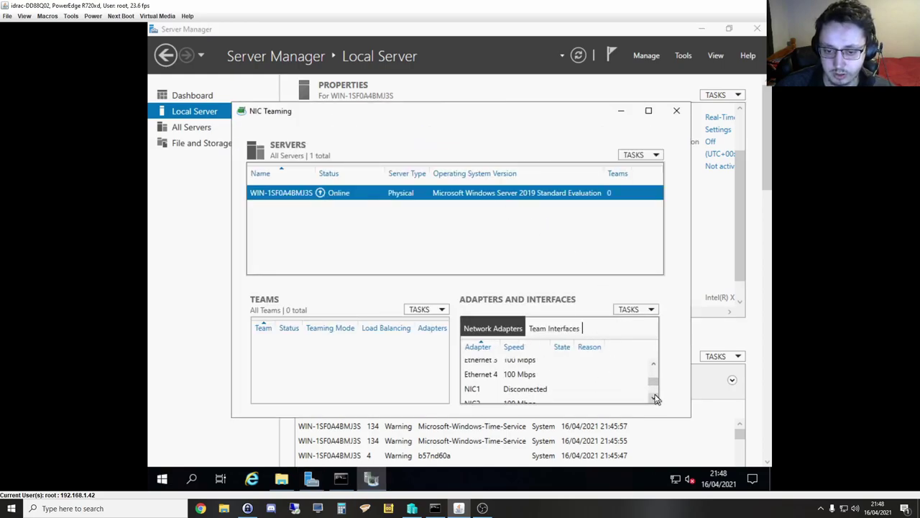
pyautogui.click(656, 398)
pyautogui.click(655, 398)
pyautogui.click(656, 398)
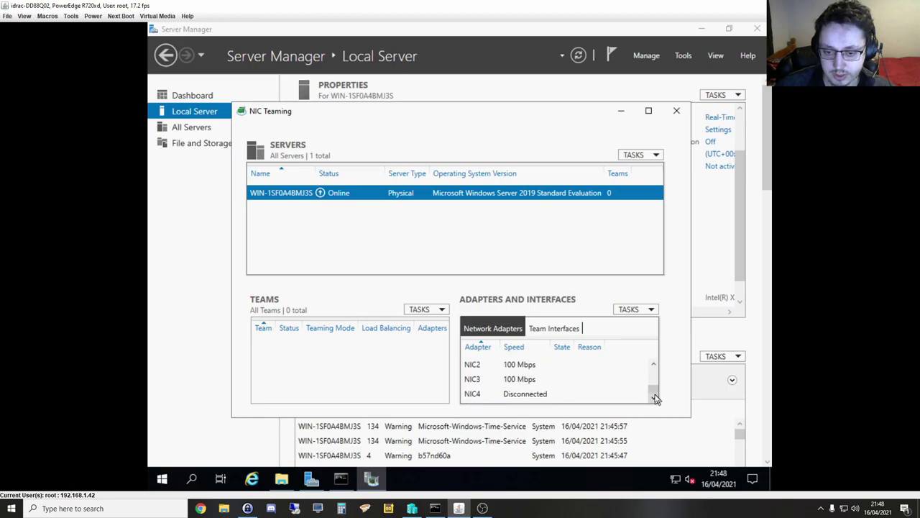
pyautogui.click(588, 392)
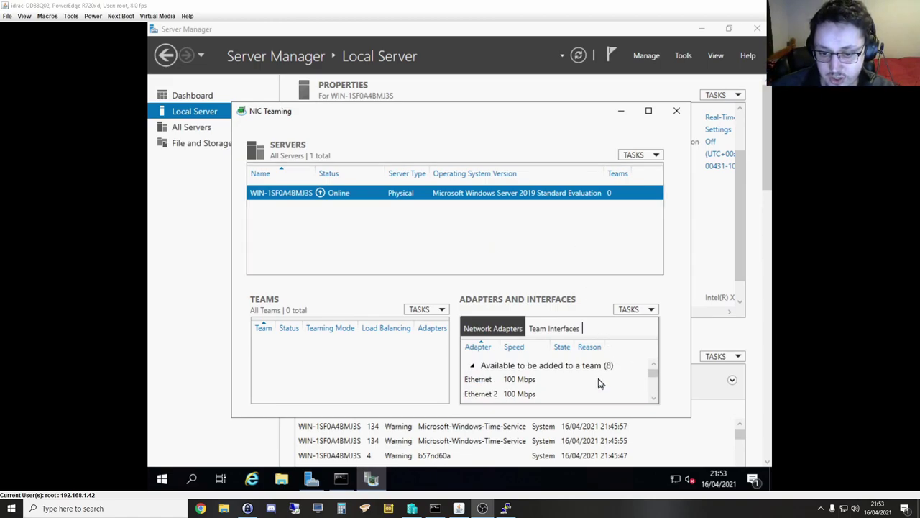
pyautogui.scroll(-1, 597, 380)
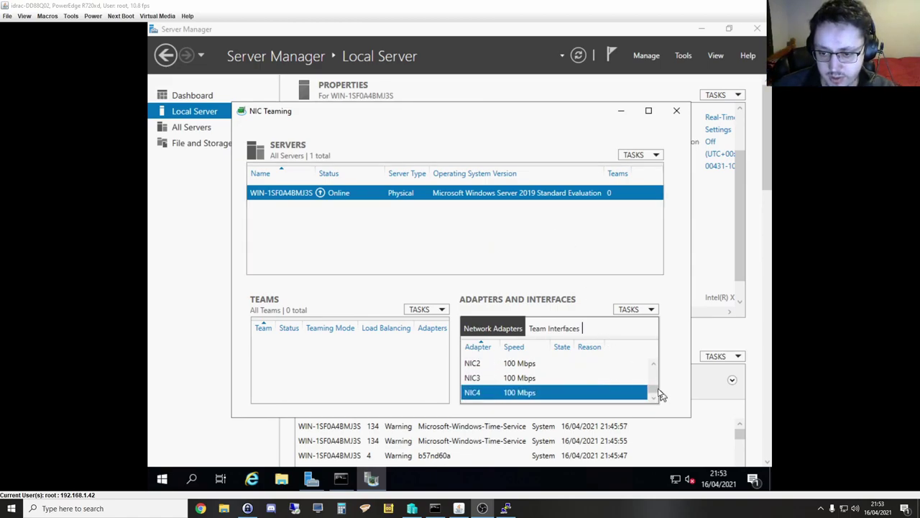
pyautogui.moveTo(656, 391); pyautogui.dragTo(653, 361)
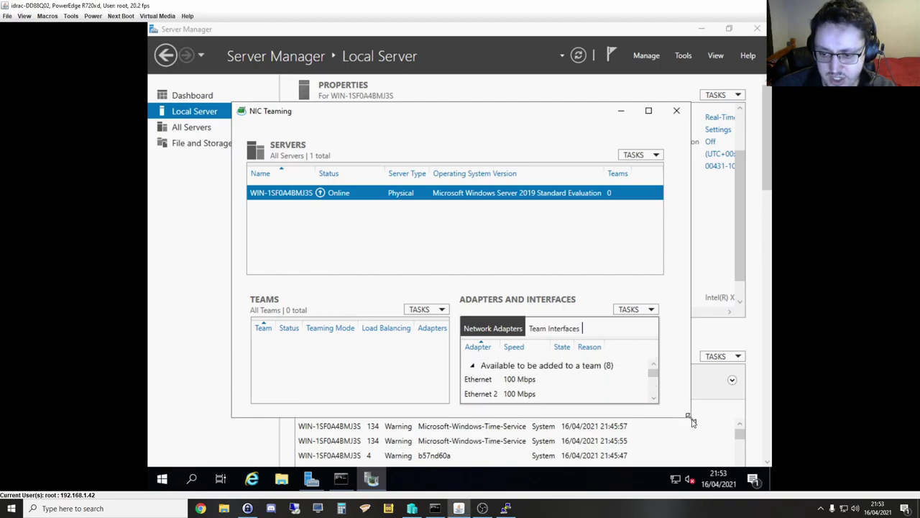
pyautogui.moveTo(691, 422); pyautogui.dragTo(761, 466)
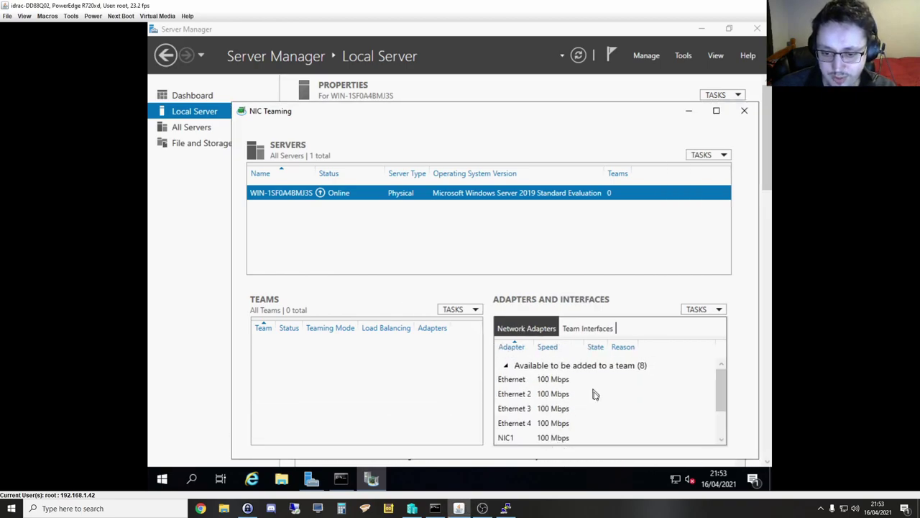
pyautogui.scroll(-2, 595, 394)
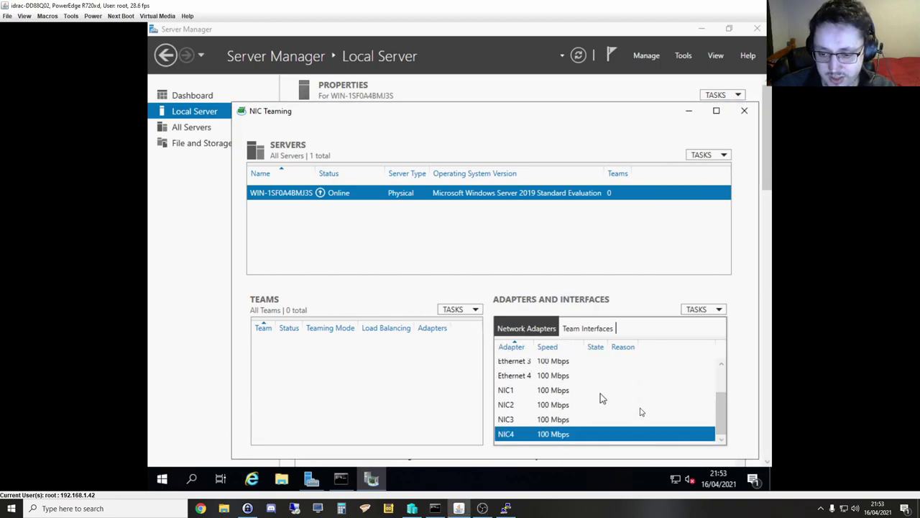
# Step: Open the Network Connections list of adapters from the server's network settings
pyautogui.rightClick(676, 479)
pyautogui.press('Escape')
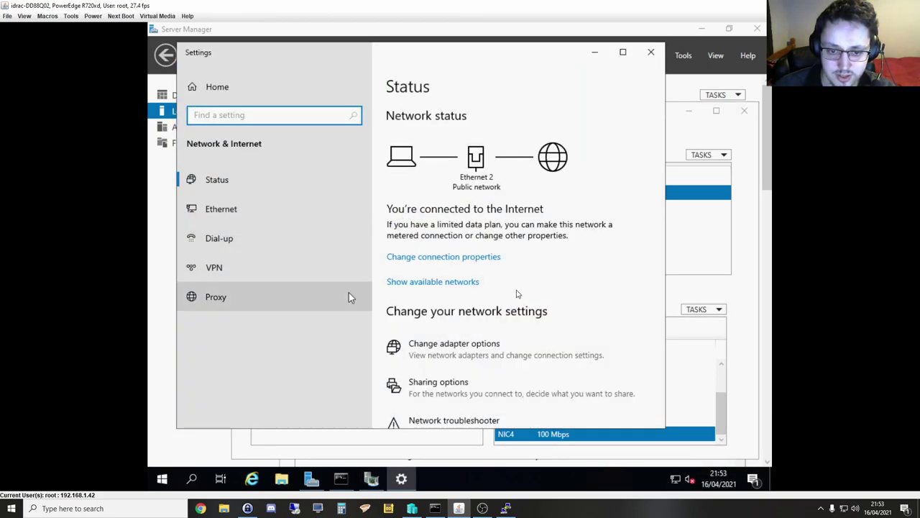
pyautogui.click(496, 351)
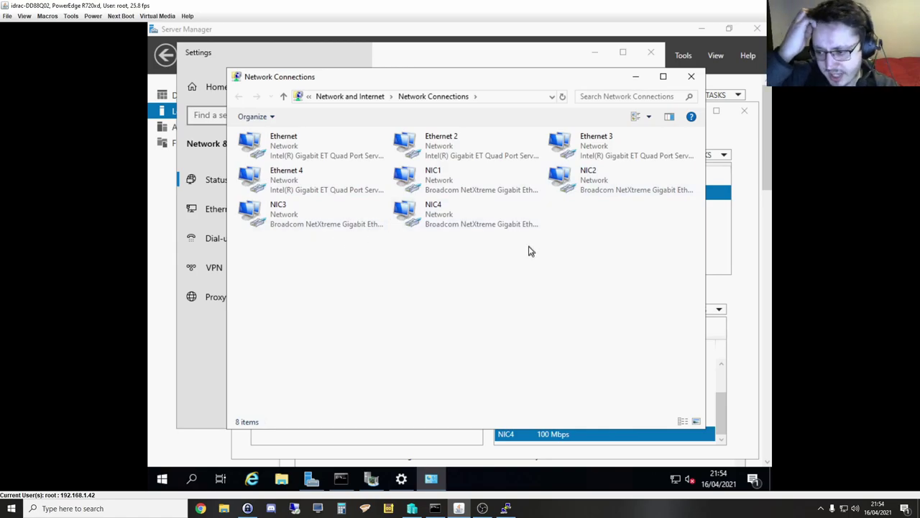
# Step: Select Ethernet, Ethernet 2, NIC1 and NIC2 together as one possible adapter group
pyautogui.click(291, 147)
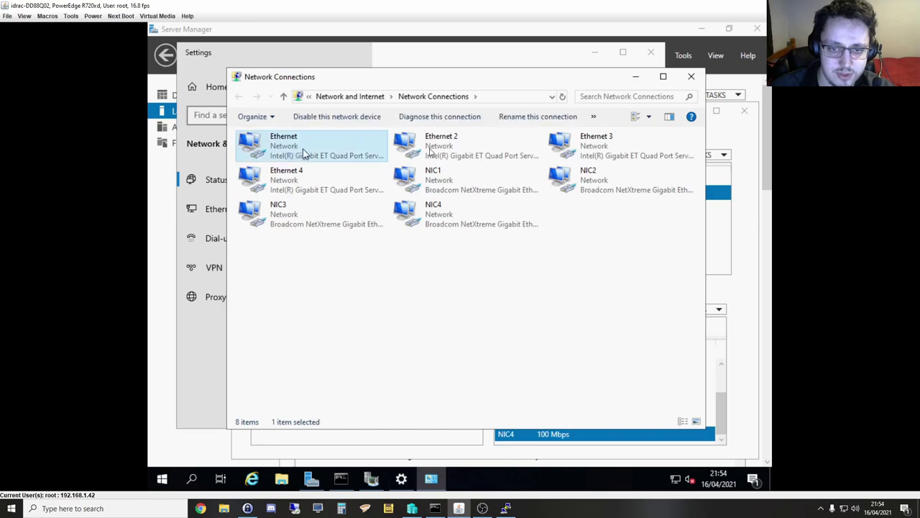
pyautogui.click(430, 152)
pyautogui.keyDown('ctrl'); pyautogui.click(325, 153); pyautogui.keyUp('ctrl')
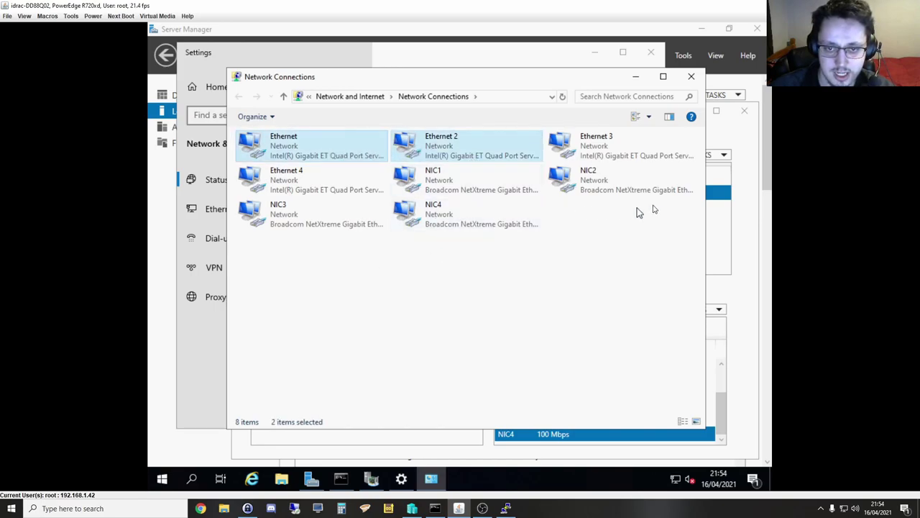
pyautogui.keyDown('ctrl'); pyautogui.click(503, 192); pyautogui.keyUp('ctrl')
pyautogui.keyDown('ctrl'); pyautogui.click(599, 188); pyautogui.keyUp('ctrl')
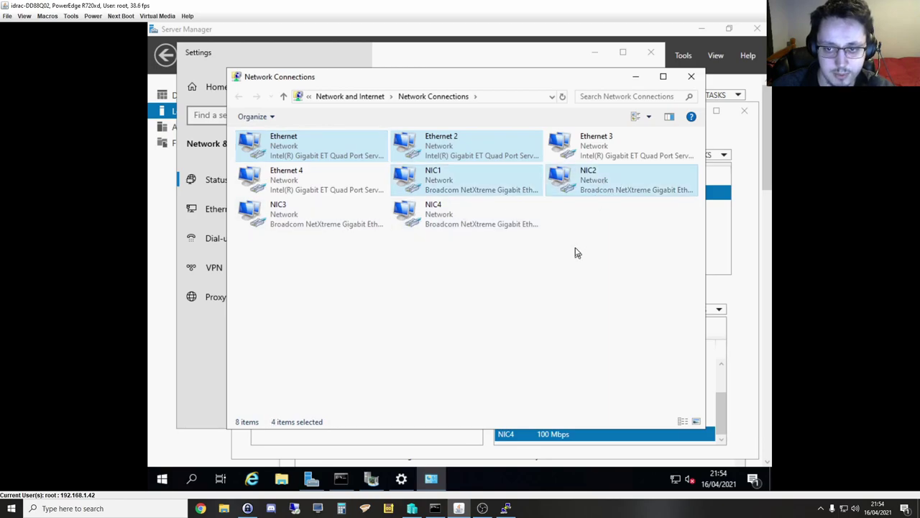
# Step: Select Ethernet 3, Ethernet 4, NIC3 and NIC4 together as the other possible adapter group
pyautogui.keyDown('ctrl'); pyautogui.click(594, 143); pyautogui.keyUp('ctrl')
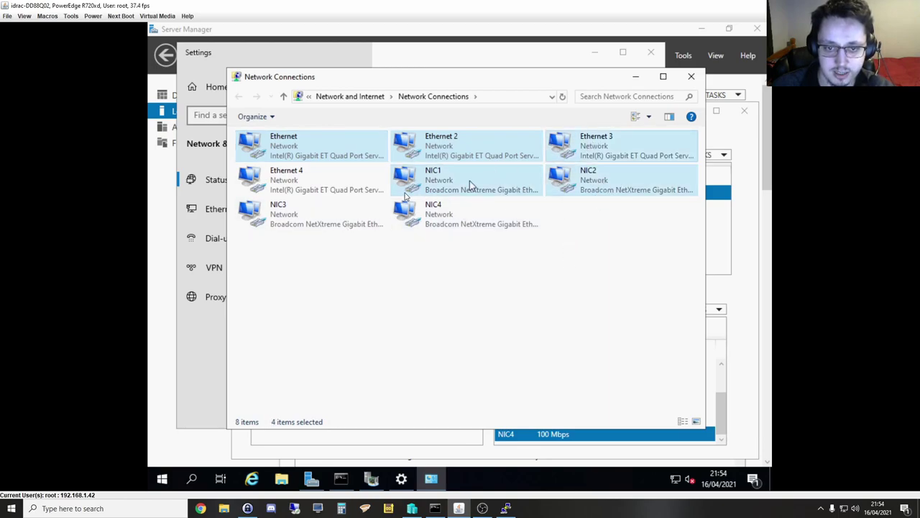
pyautogui.click(602, 153)
pyautogui.keyDown('ctrl'); pyautogui.click(338, 185); pyautogui.keyUp('ctrl')
pyautogui.keyDown('ctrl'); pyautogui.click(338, 216); pyautogui.keyUp('ctrl')
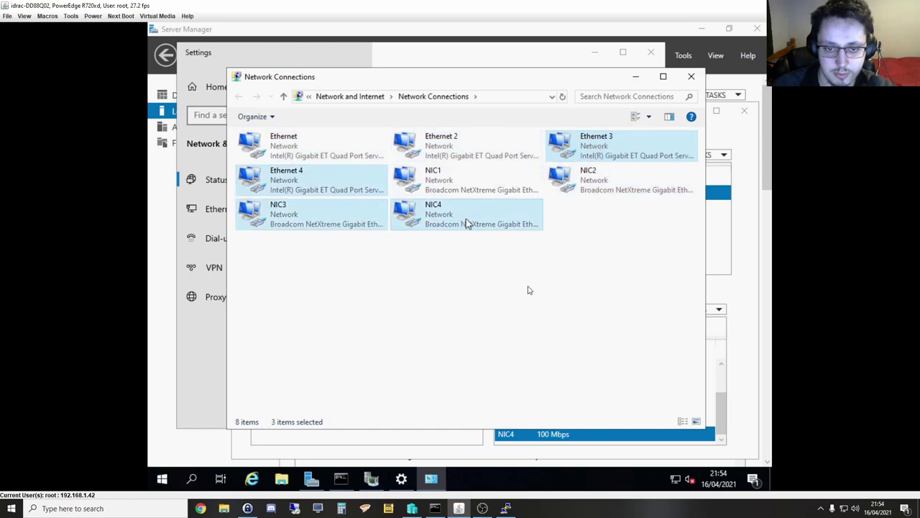
pyautogui.keyDown('ctrl'); pyautogui.click(466, 223); pyautogui.keyUp('ctrl')
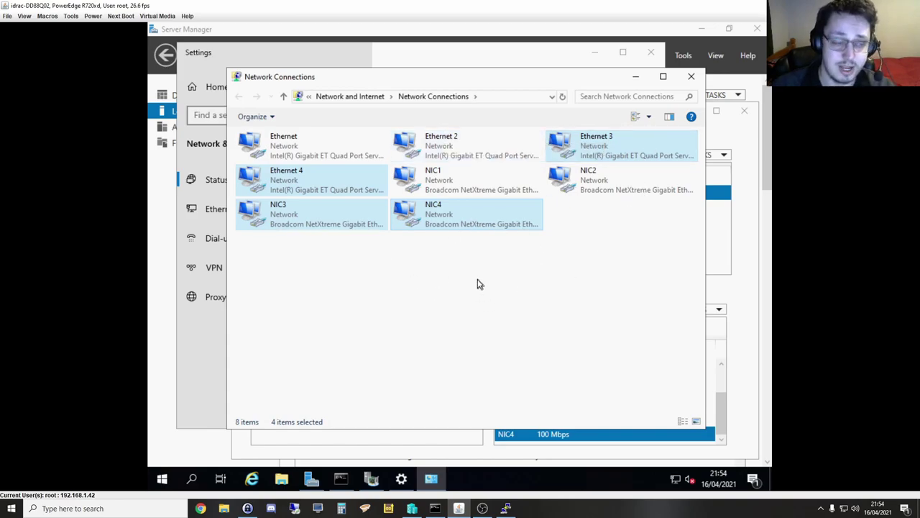
pyautogui.click(328, 149)
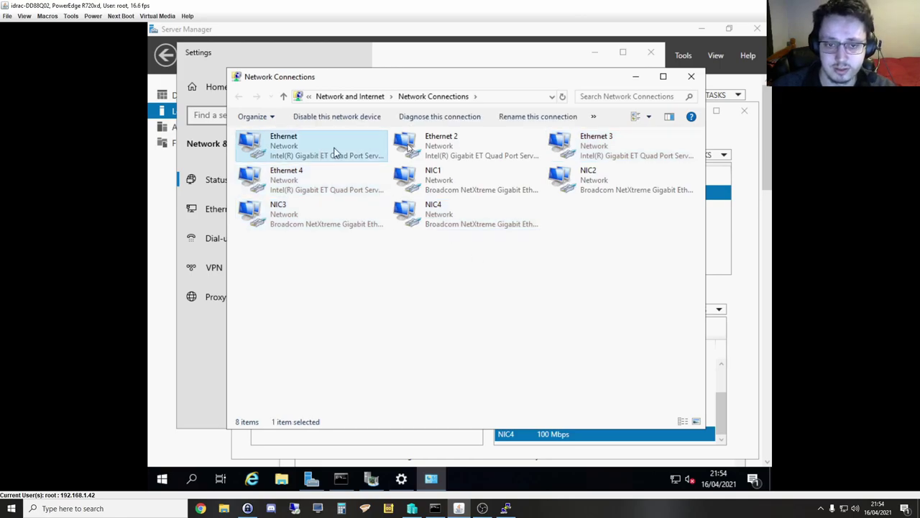
pyautogui.click(431, 146)
pyautogui.click(585, 146)
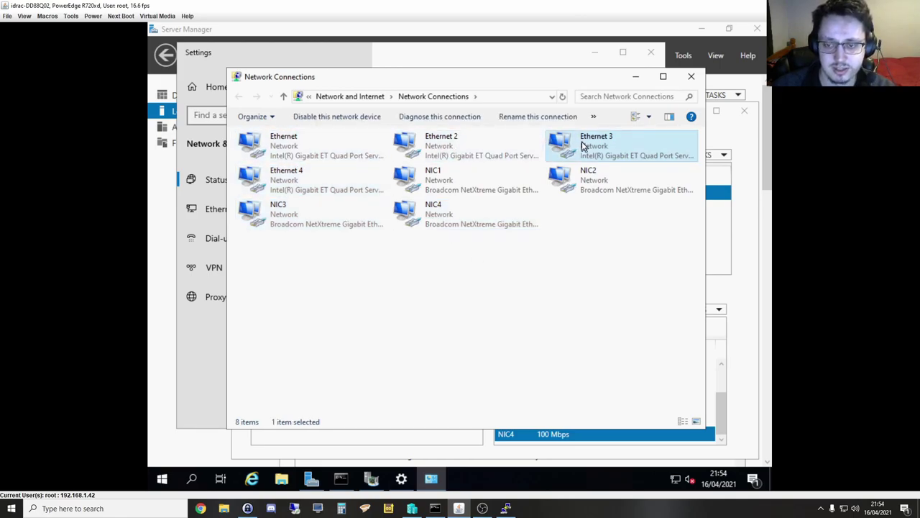
pyautogui.click(596, 172)
pyautogui.click(590, 144)
pyautogui.click(464, 142)
pyautogui.click(318, 144)
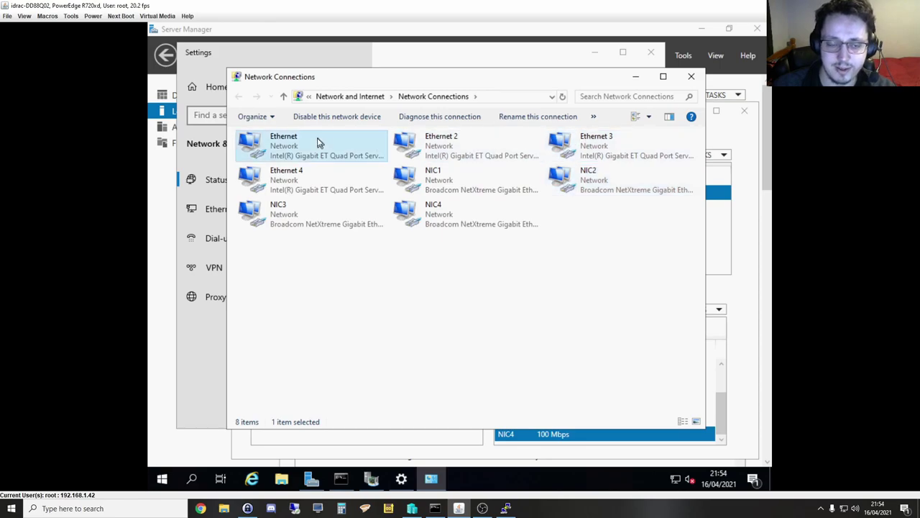
pyautogui.click(435, 144)
# Step: Select the four Intel quad-port adapters together, Ethernet through Ethernet 4
pyautogui.click(341, 141)
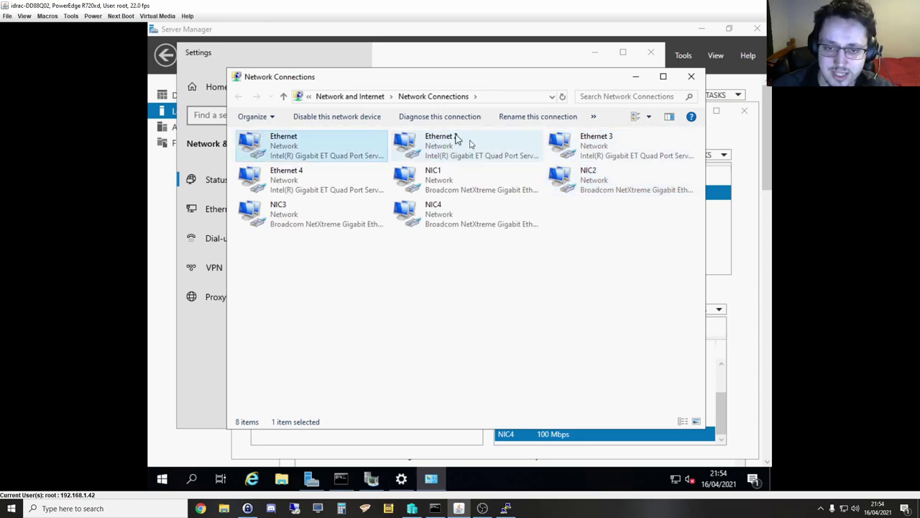
pyautogui.keyDown('ctrl'); pyautogui.click(444, 152); pyautogui.keyUp('ctrl')
pyautogui.keyDown('ctrl'); pyautogui.click(597, 147); pyautogui.keyUp('ctrl')
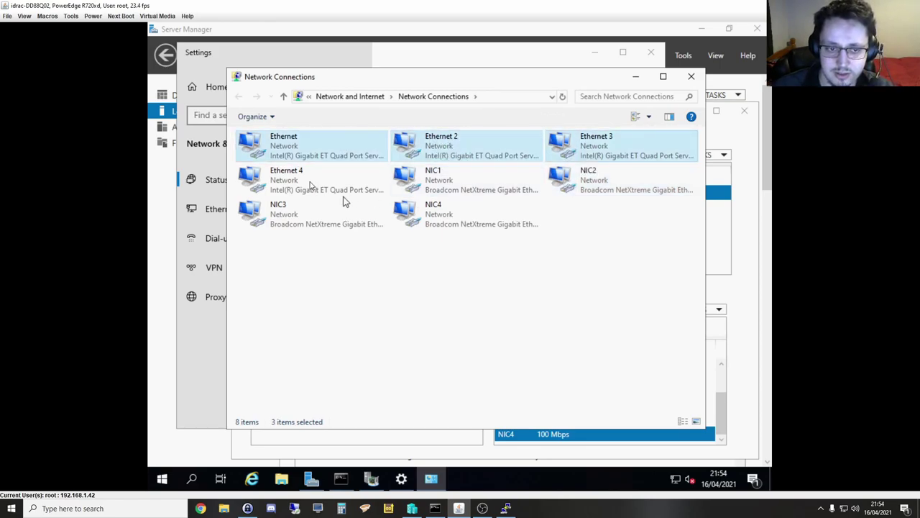
pyautogui.keyDown('ctrl'); pyautogui.click(338, 188); pyautogui.keyUp('ctrl')
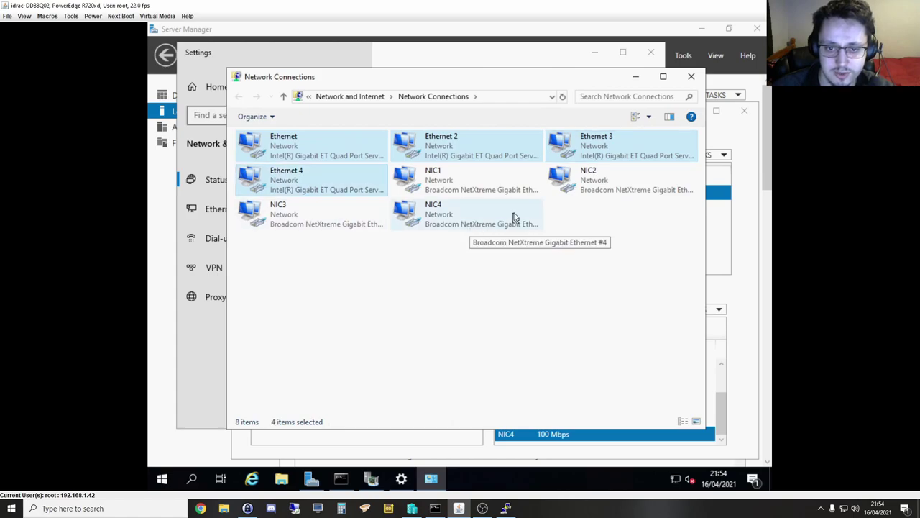
# Step: Select NIC3 with NIC4 and after that all eight network adapters together, closing the adapter list and network settings when done
pyautogui.click(454, 228)
pyautogui.keyDown('ctrl'); pyautogui.click(343, 221); pyautogui.keyUp('ctrl')
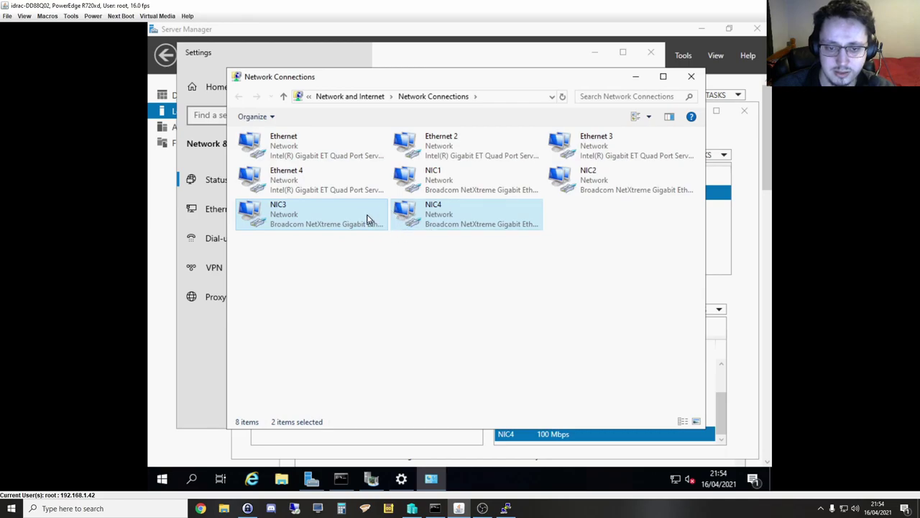
pyautogui.click(323, 152)
pyautogui.keyDown('shift'); pyautogui.click(463, 157); pyautogui.keyUp('shift')
pyautogui.keyDown('shift'); pyautogui.click(335, 191); pyautogui.keyUp('shift')
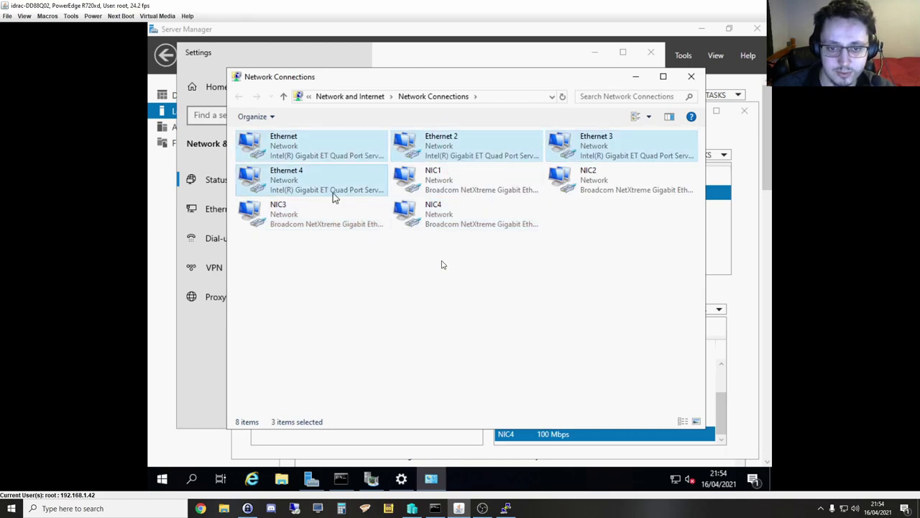
pyautogui.keyDown('shift'); pyautogui.click(472, 182); pyautogui.keyUp('shift')
pyautogui.keyDown('shift'); pyautogui.click(555, 184); pyautogui.keyUp('shift')
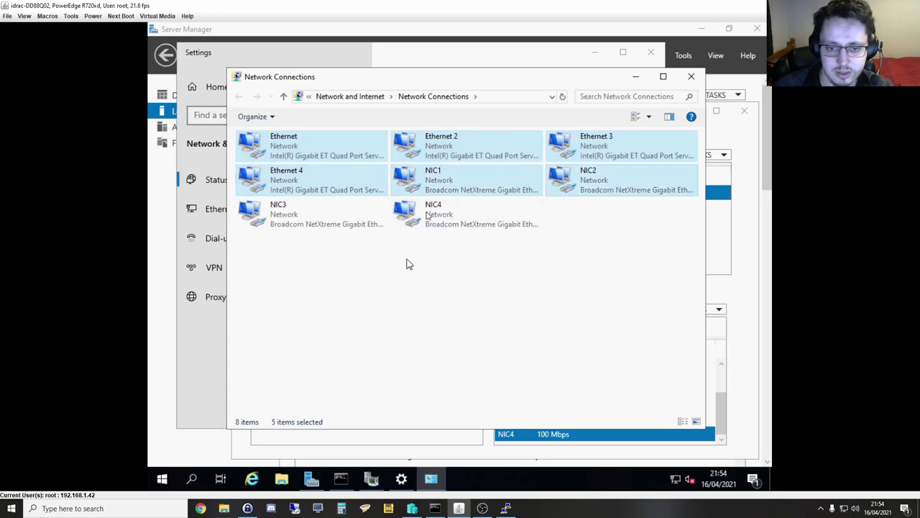
pyautogui.keyDown('shift'); pyautogui.click(325, 227); pyautogui.keyUp('shift')
pyautogui.keyDown('shift'); pyautogui.click(469, 217); pyautogui.keyUp('shift')
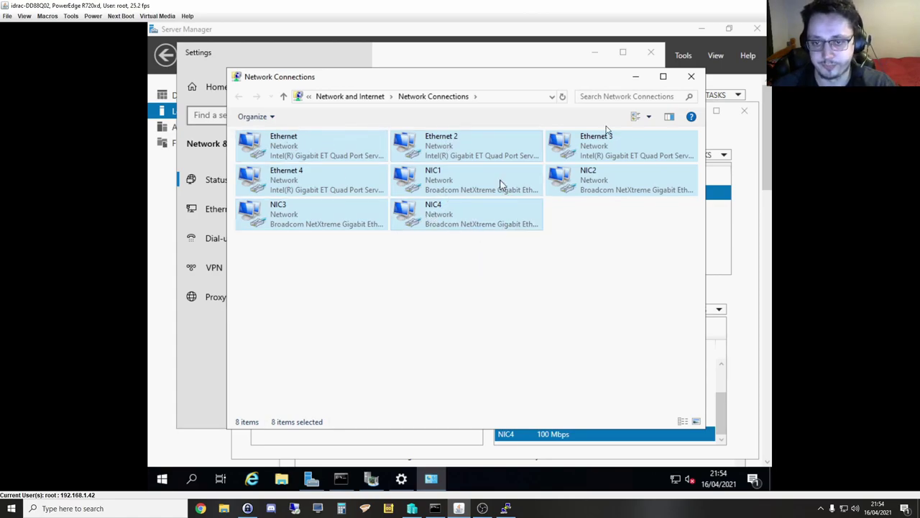
pyautogui.click(691, 78)
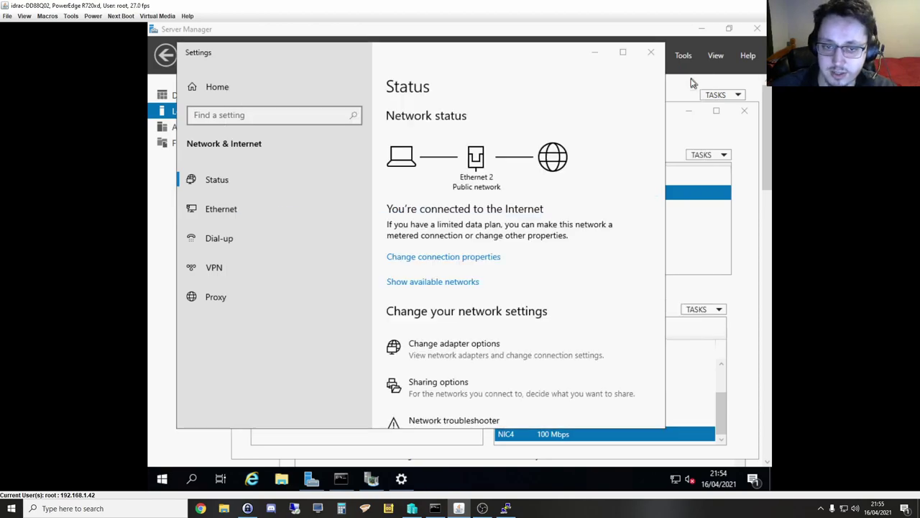
pyautogui.click(651, 51)
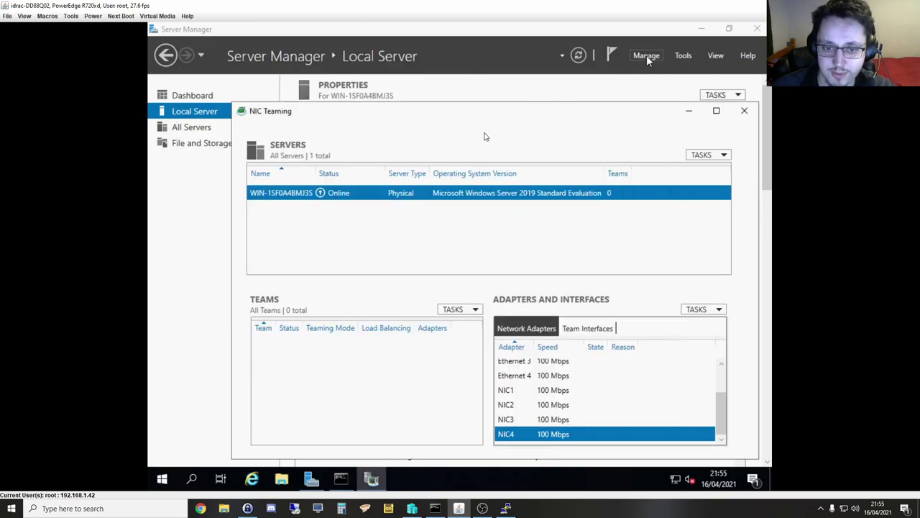
# Step: Create a NIC team named Host from the adapters Ethernet, Ethernet 2, NIC1 and NIC2
pyautogui.scroll(1, 535, 391)
pyautogui.click(551, 381)
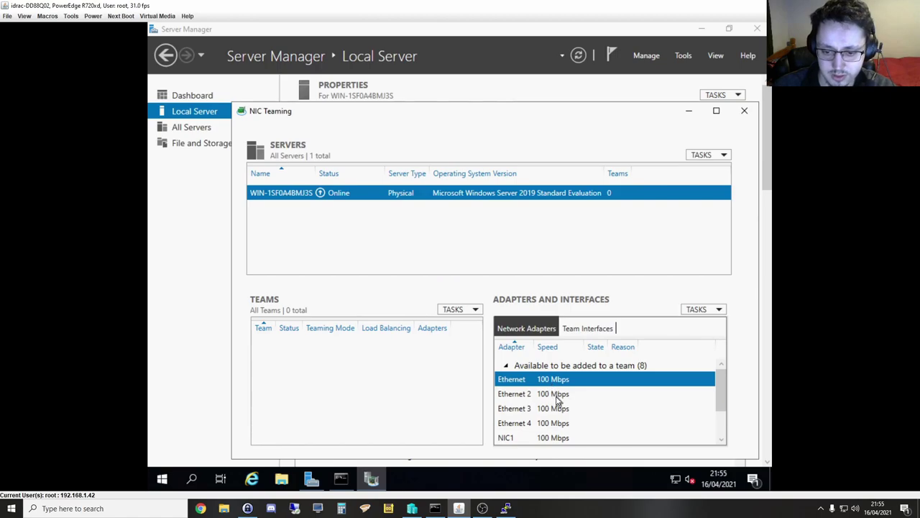
pyautogui.keyDown('ctrl'); pyautogui.click(559, 396); pyautogui.keyUp('ctrl')
pyautogui.scroll(-1, 585, 405)
pyautogui.keyDown('ctrl'); pyautogui.click(565, 411); pyautogui.keyUp('ctrl')
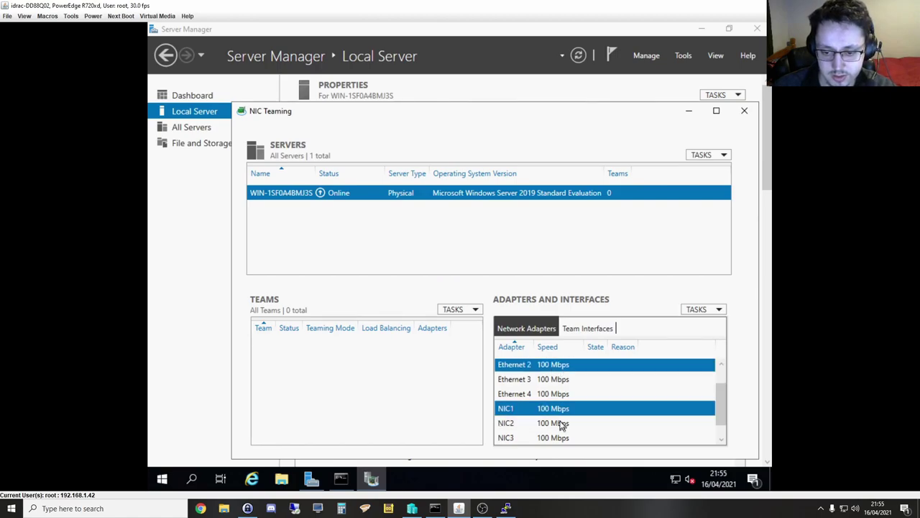
pyautogui.keyDown('ctrl'); pyautogui.click(563, 426); pyautogui.keyUp('ctrl')
pyautogui.rightClick(579, 422)
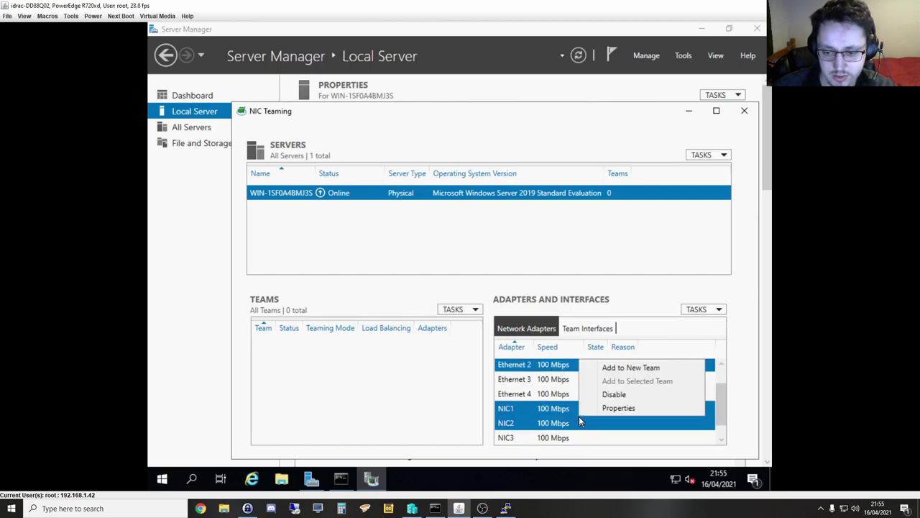
pyautogui.click(615, 372)
pyautogui.write('Host')
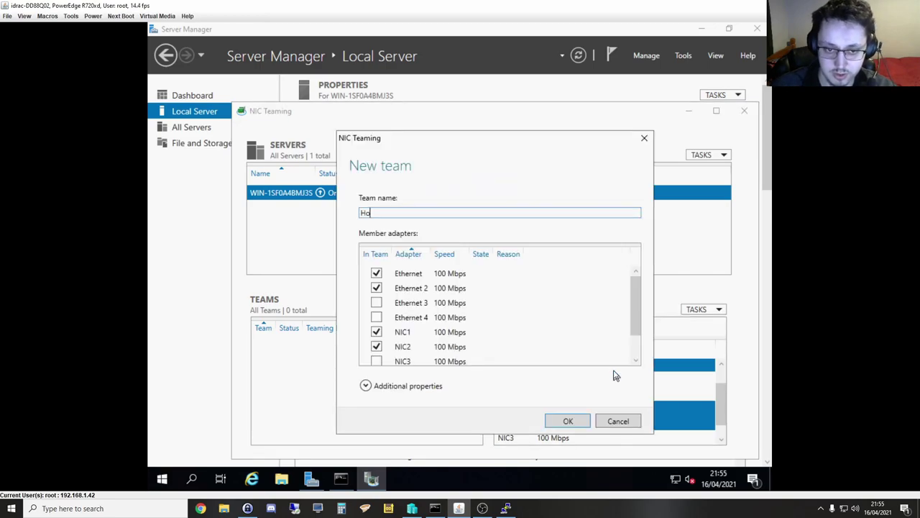
pyautogui.click(566, 422)
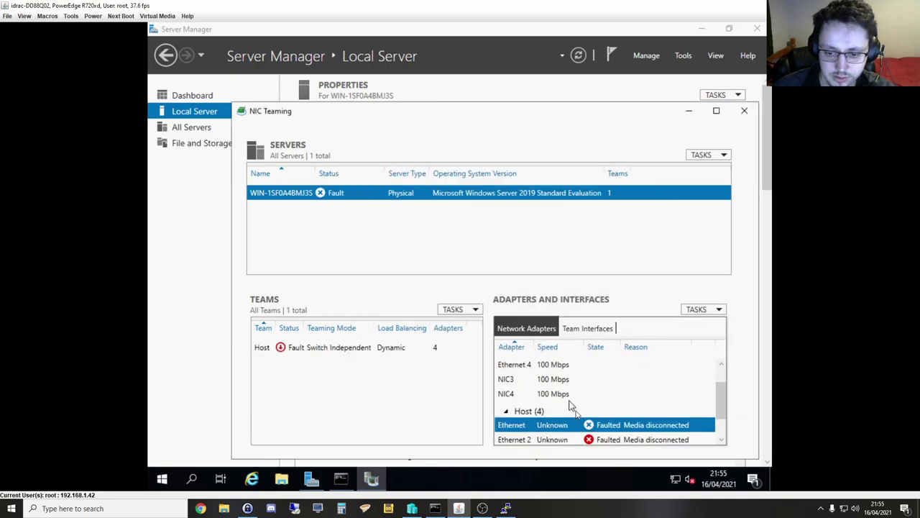
# Step: Create a second NIC team named VMs from the remaining adapters Ethernet 3, Ethernet 4, NIC3 and NIC4
pyautogui.scroll(1, 565, 408)
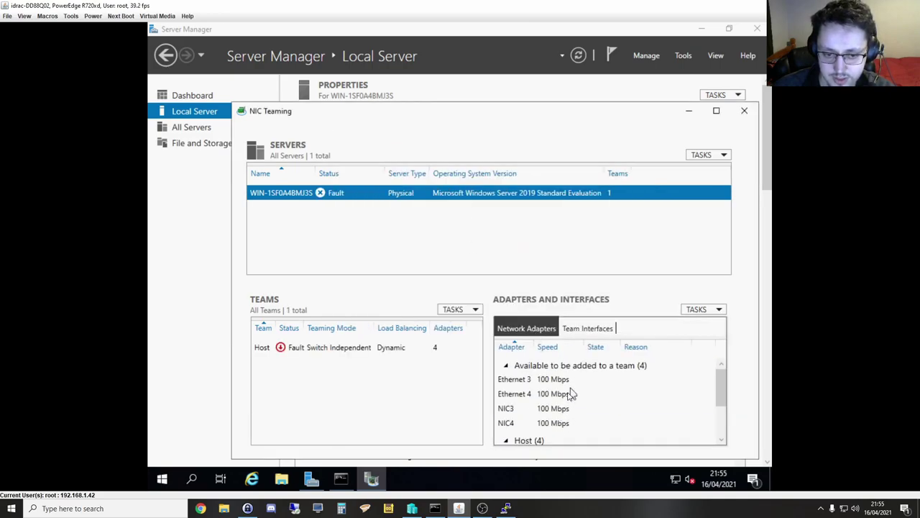
pyautogui.scroll(-2, 604, 406)
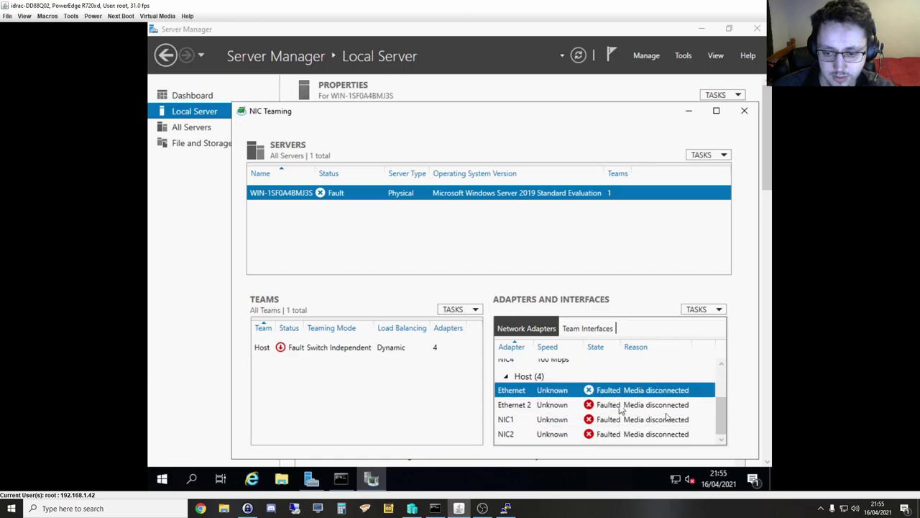
pyautogui.scroll(2, 606, 430)
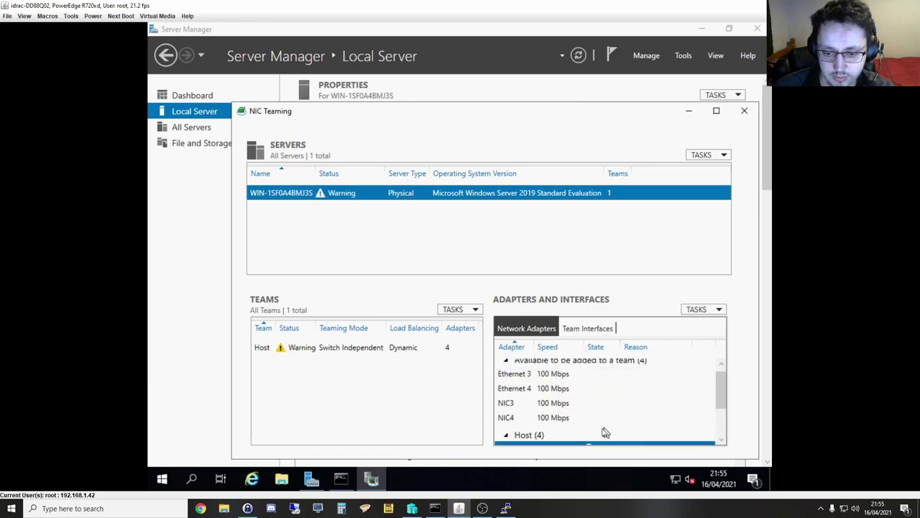
pyautogui.moveTo(568, 380); pyautogui.dragTo(565, 422)
pyautogui.rightClick(563, 408)
pyautogui.click(582, 417)
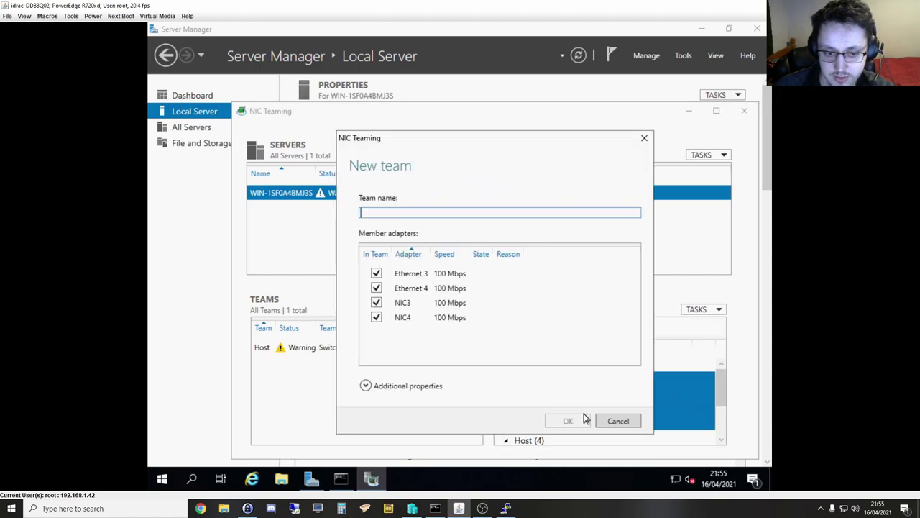
pyautogui.write('VM')
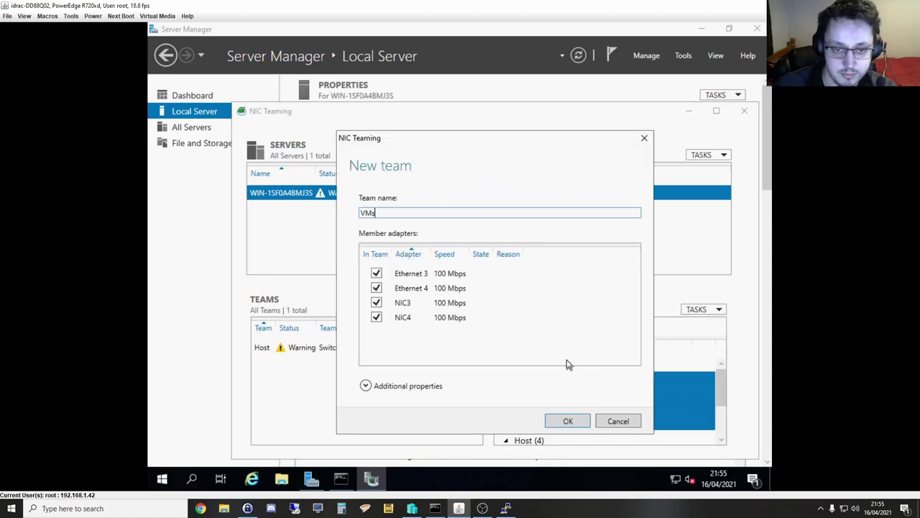
pyautogui.write('s')
pyautogui.click(582, 421)
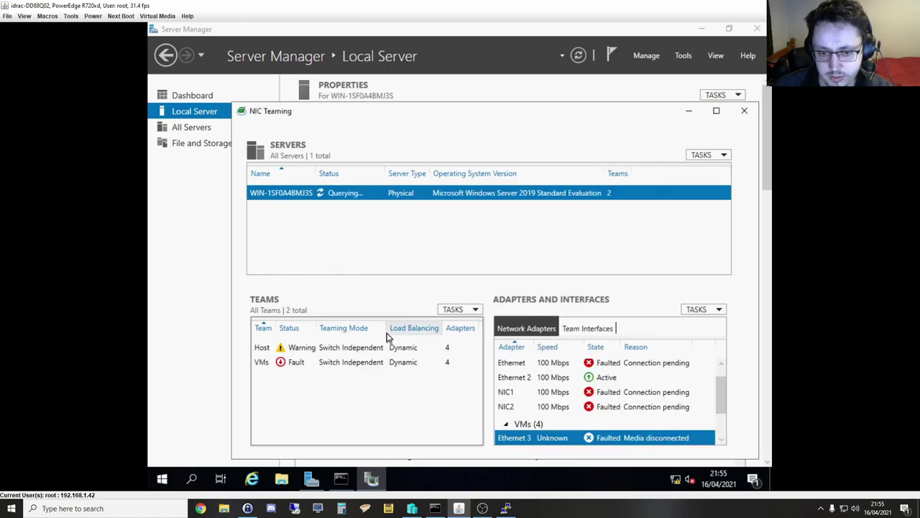
# Step: Review the team interfaces and the member adapter states of the Host and VMs teams
pyautogui.click(405, 352)
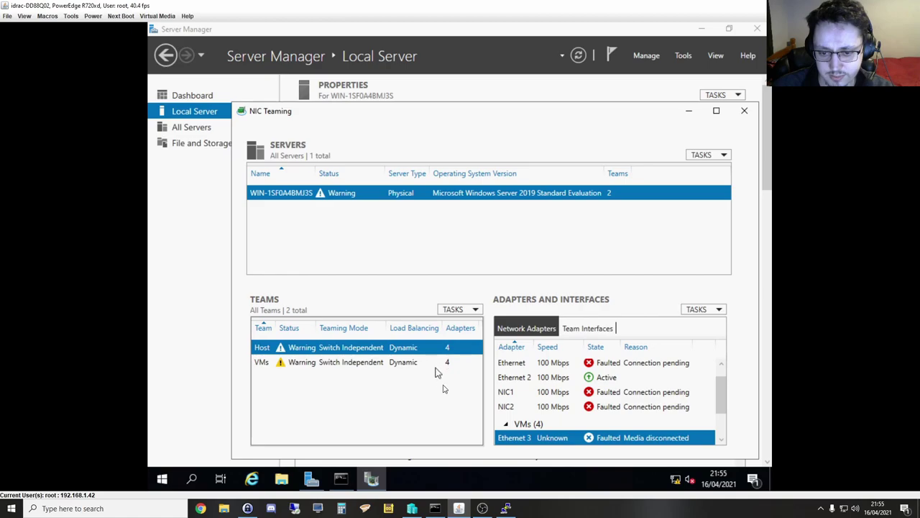
pyautogui.click(584, 331)
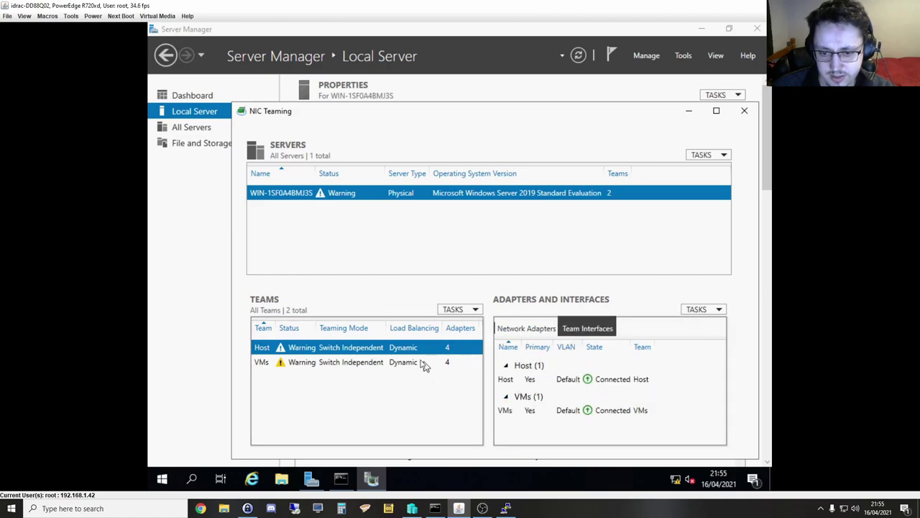
pyautogui.click(528, 328)
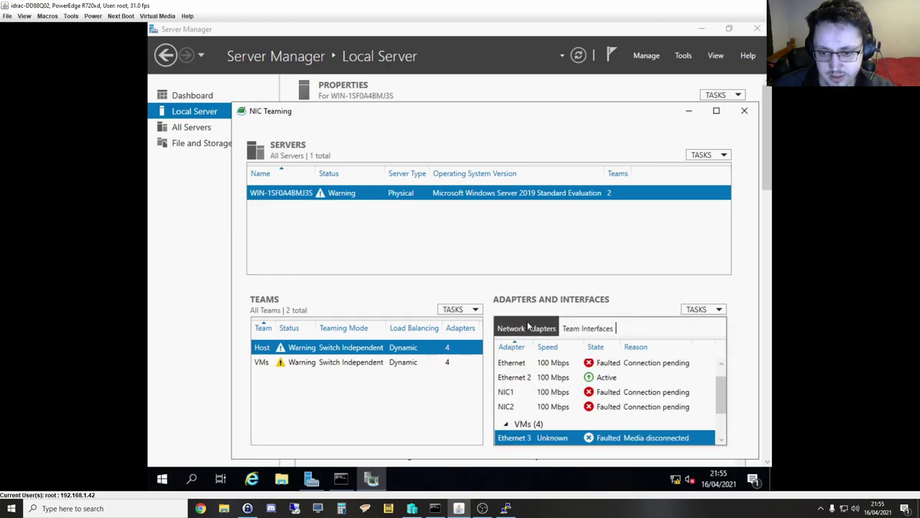
pyautogui.click(589, 364)
pyautogui.scroll(-2, 572, 415)
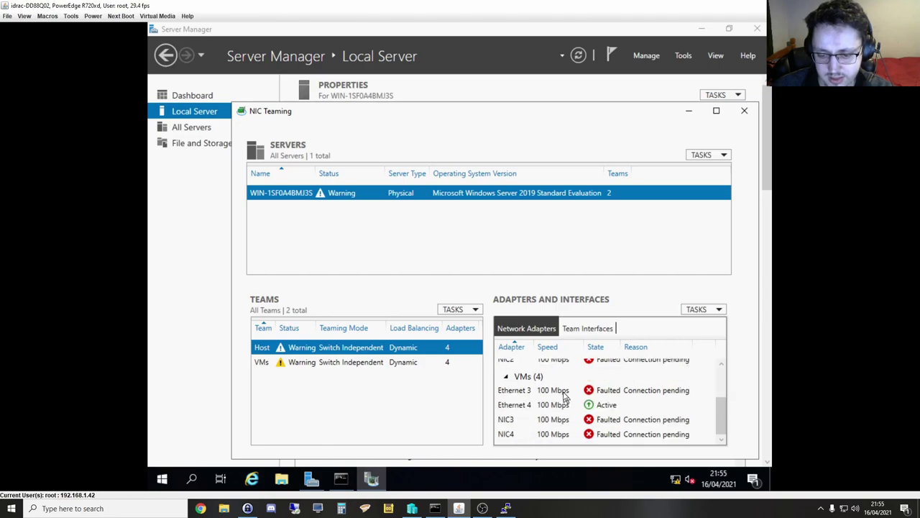
pyautogui.click(566, 394)
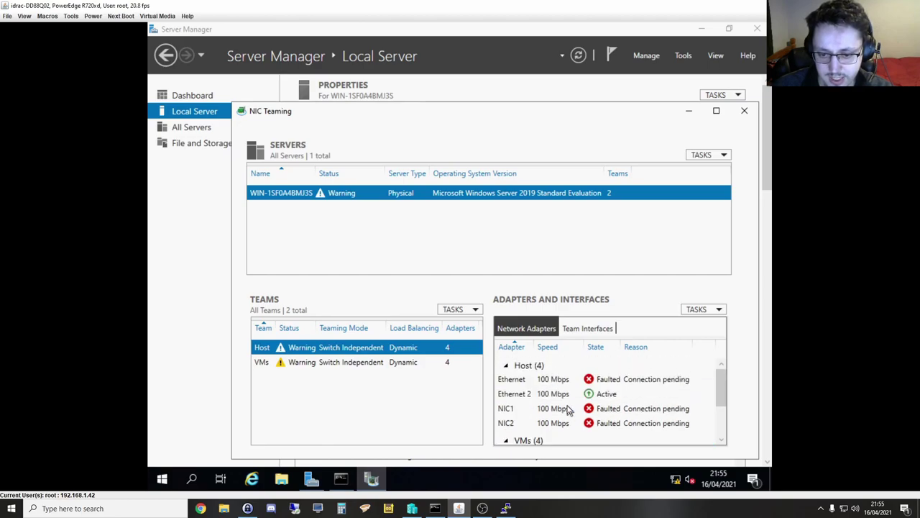
pyautogui.scroll(-3, 561, 388)
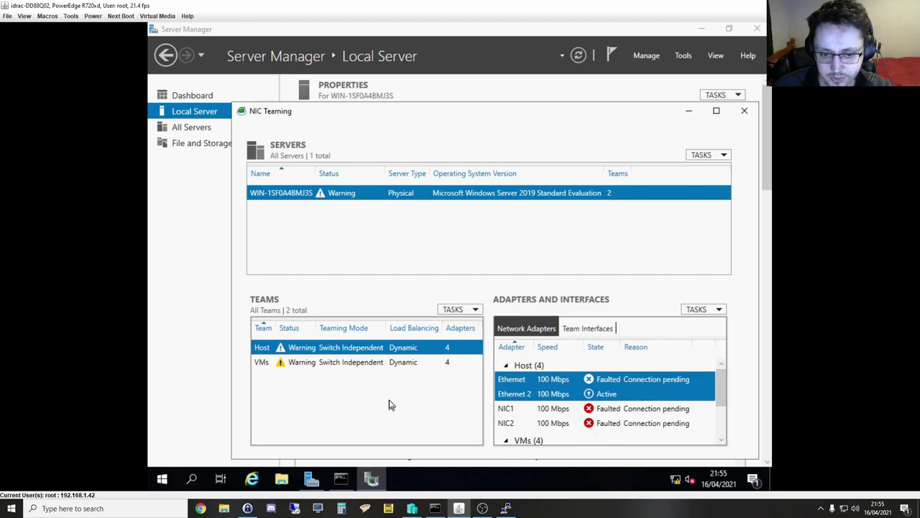
# Step: Compare the status of the two teams and recheck the adapters in the Host and VMs groups
pyautogui.click(359, 363)
pyautogui.click(364, 351)
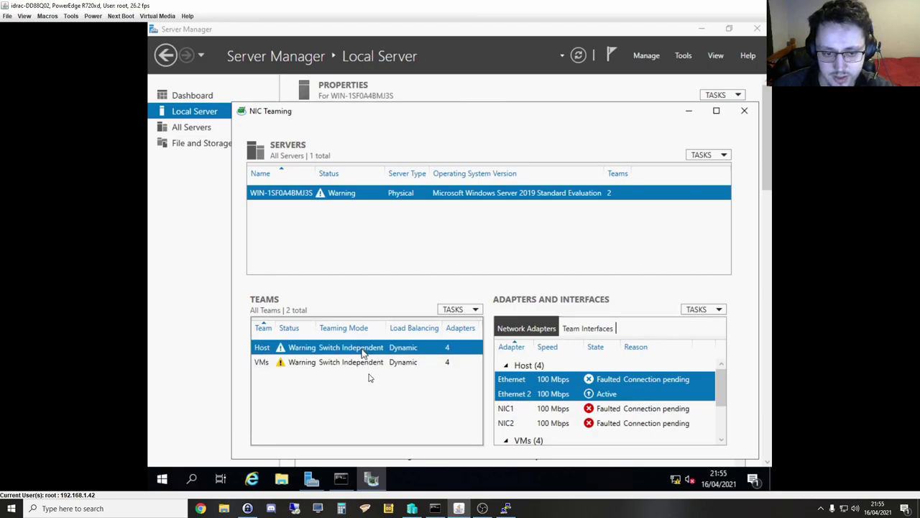
pyautogui.click(506, 366)
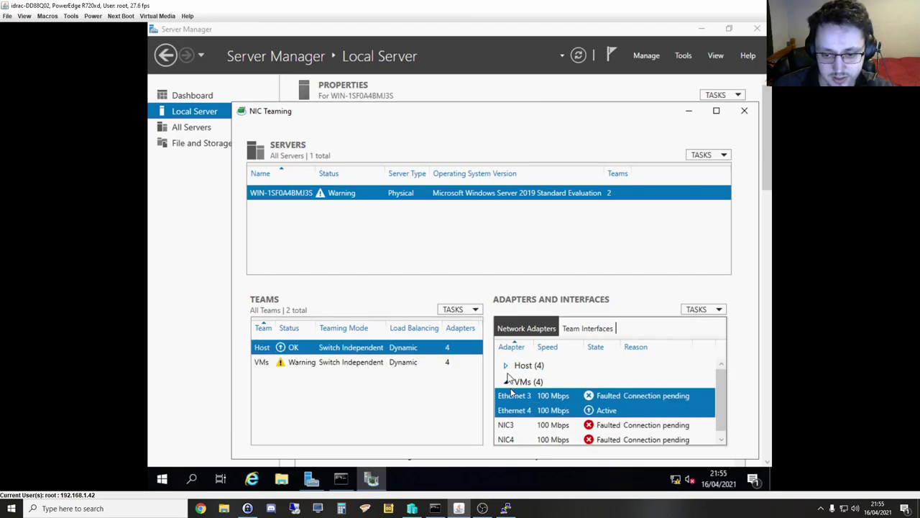
pyautogui.click(505, 365)
pyautogui.scroll(-2, 578, 388)
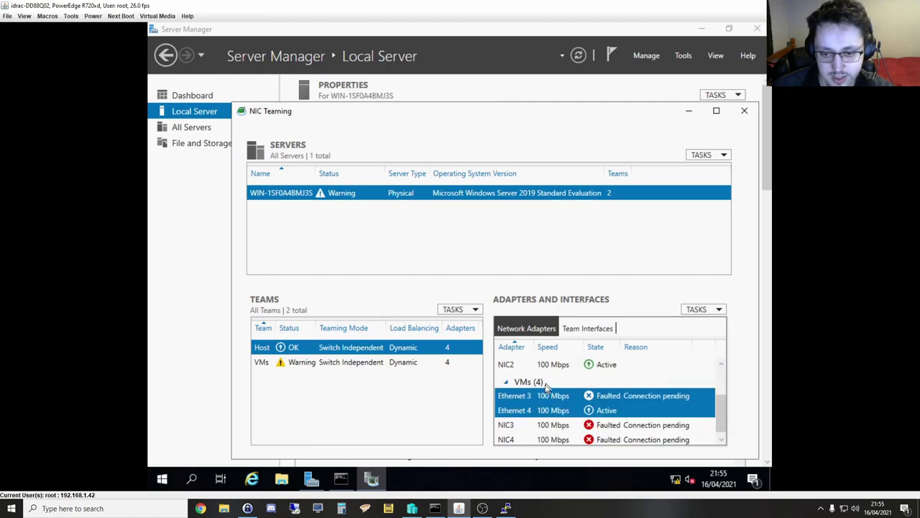
pyautogui.scroll(2, 545, 387)
pyautogui.click(302, 365)
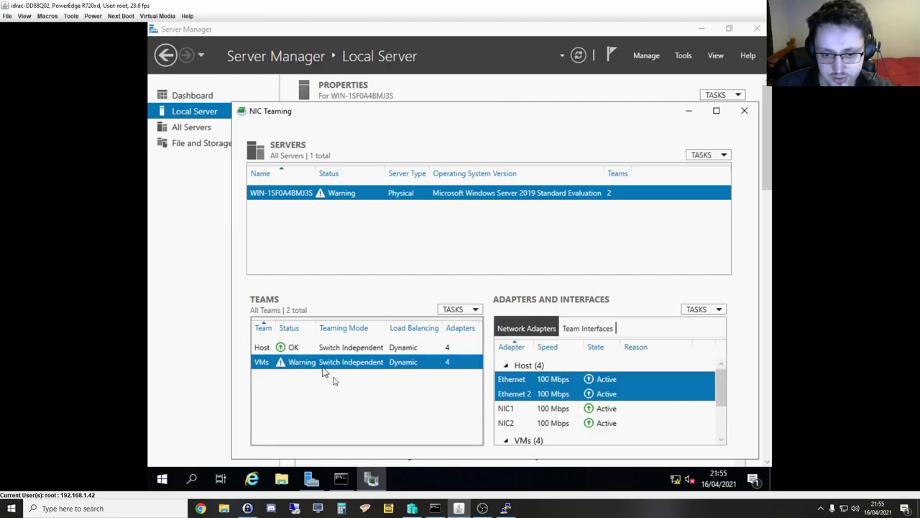
# Step: Collapse the Host adapter group to examine the VMs members, and check the status of both teams
pyautogui.click(504, 366)
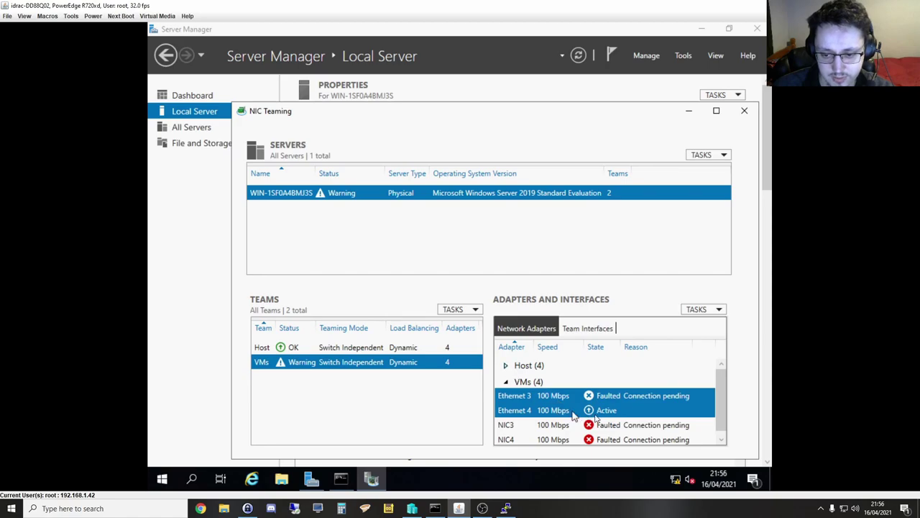
pyautogui.click(620, 427)
pyautogui.scroll(-1, 633, 426)
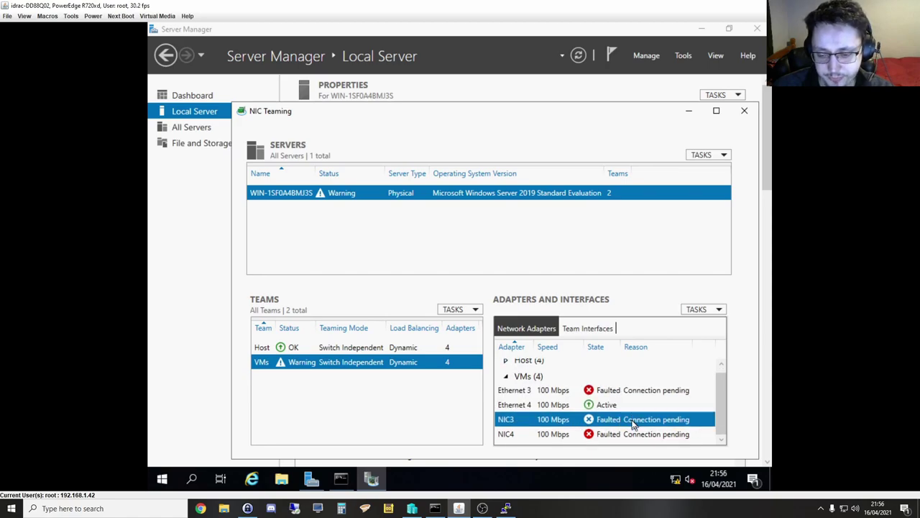
pyautogui.click(635, 407)
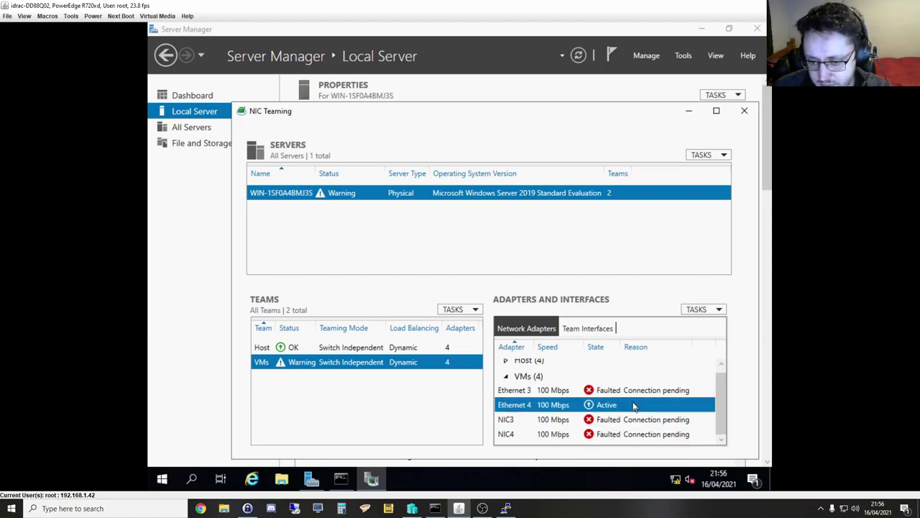
pyautogui.click(353, 348)
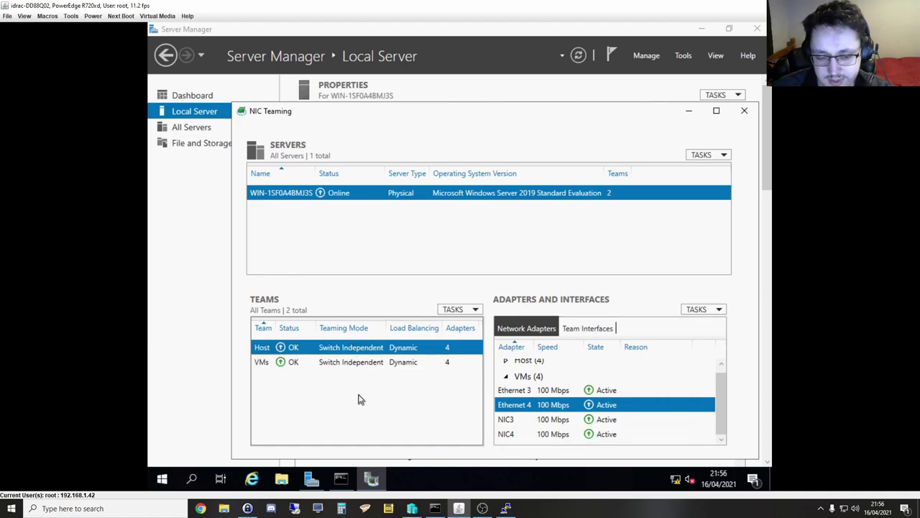
pyautogui.click(357, 362)
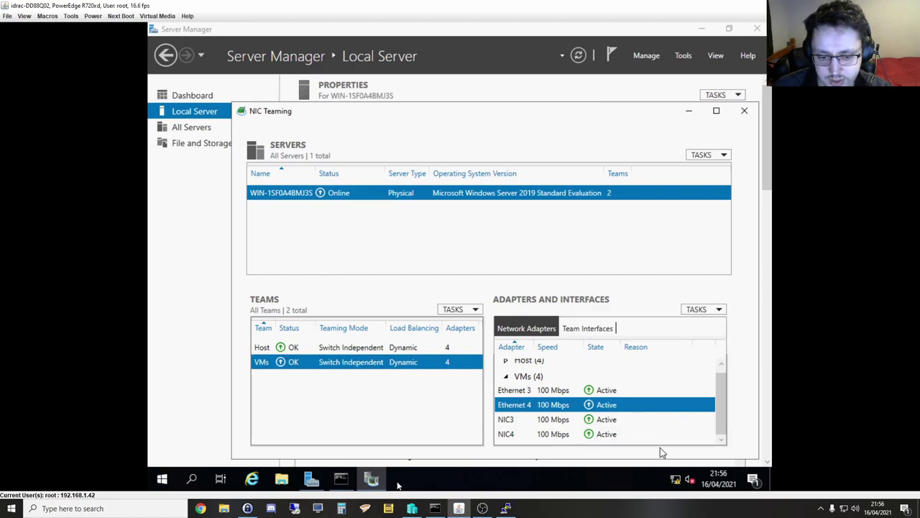
# Step: Reopen the Network Connections adapter list through the server's Network & Internet settings
pyautogui.click(677, 482)
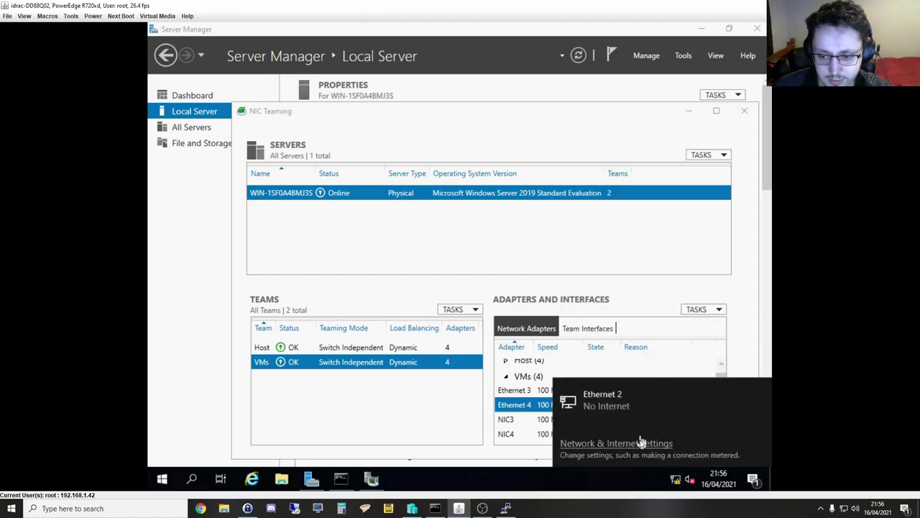
pyautogui.click(643, 446)
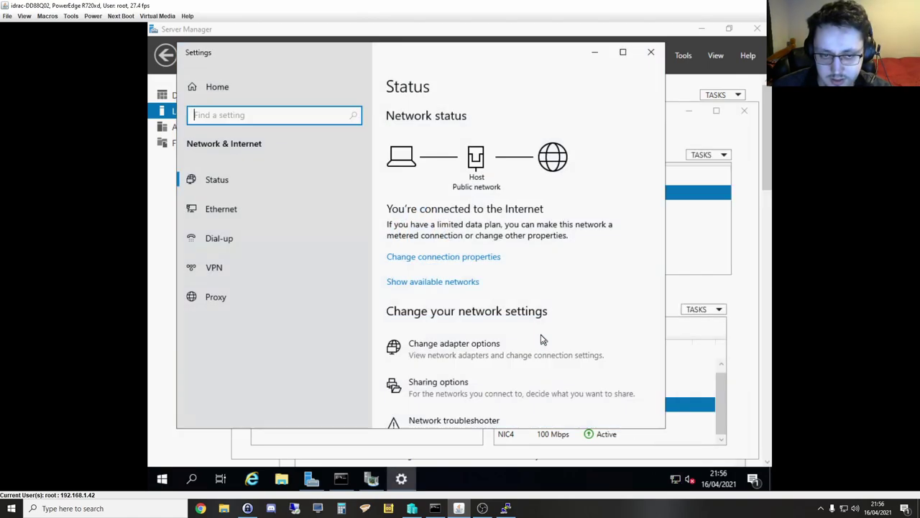
pyautogui.click(481, 344)
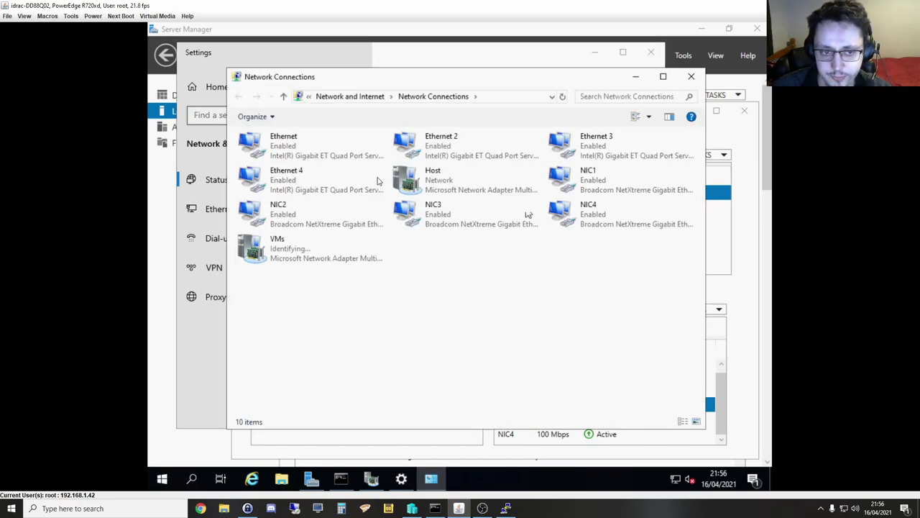
pyautogui.click(458, 179)
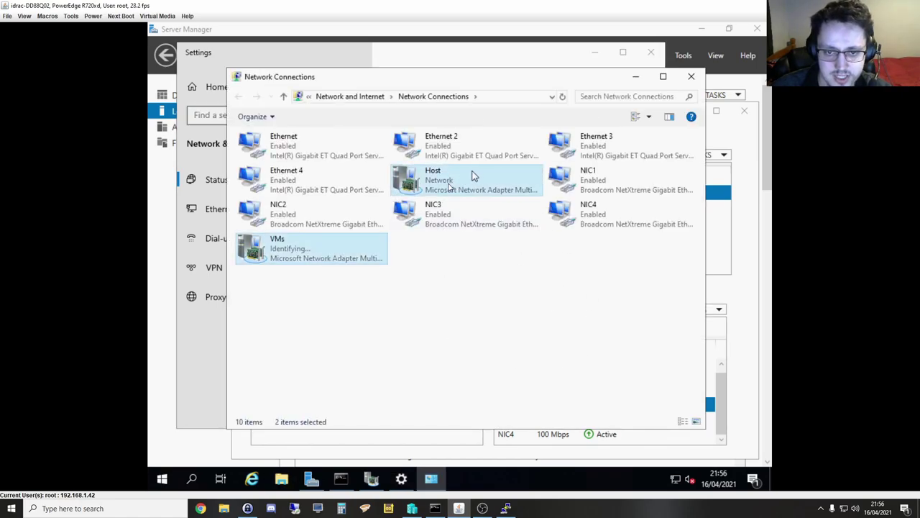
pyautogui.rightClick(449, 188)
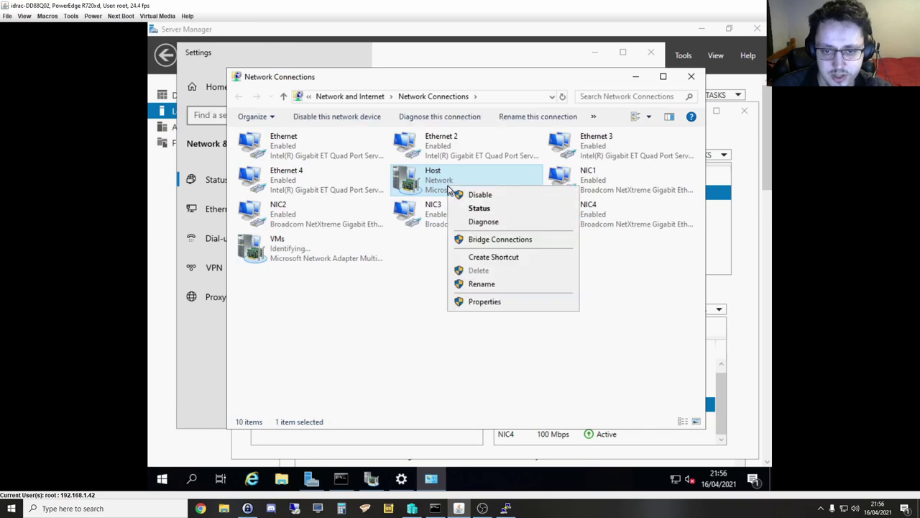
pyautogui.click(494, 302)
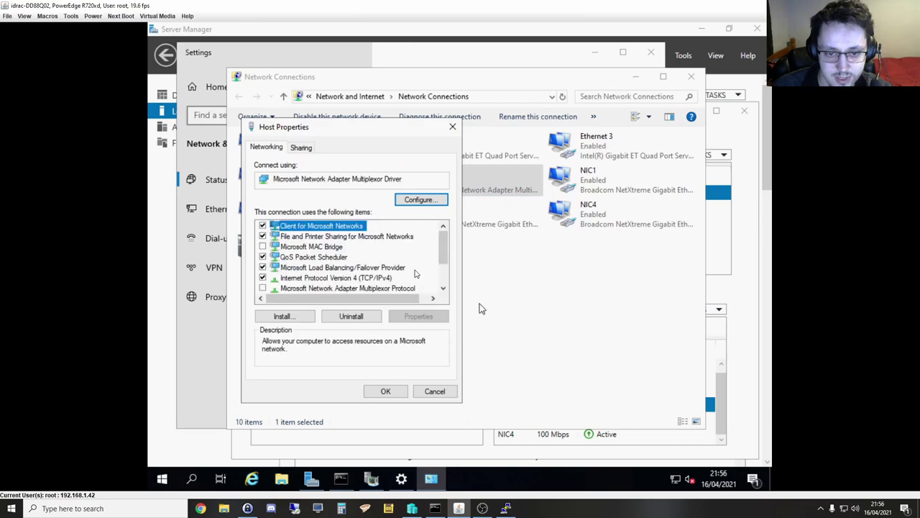
pyautogui.click(361, 280)
pyautogui.click(419, 316)
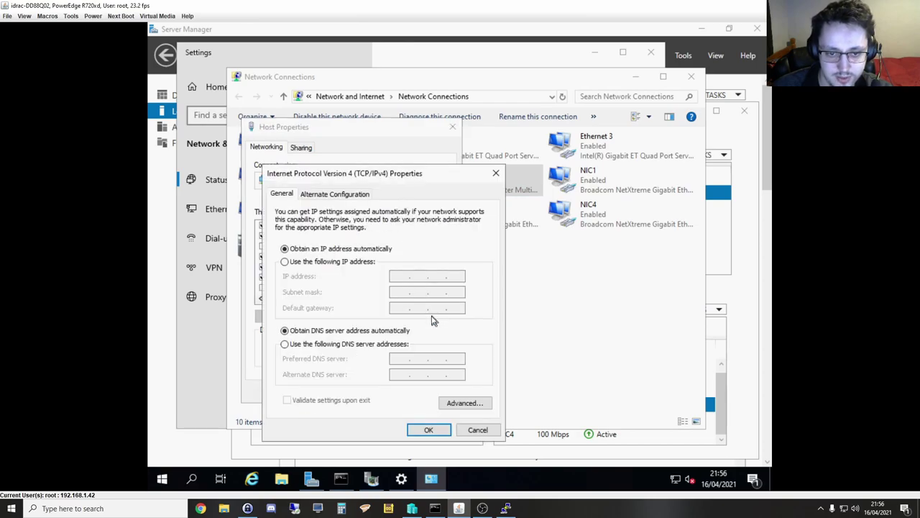
pyautogui.click(314, 263)
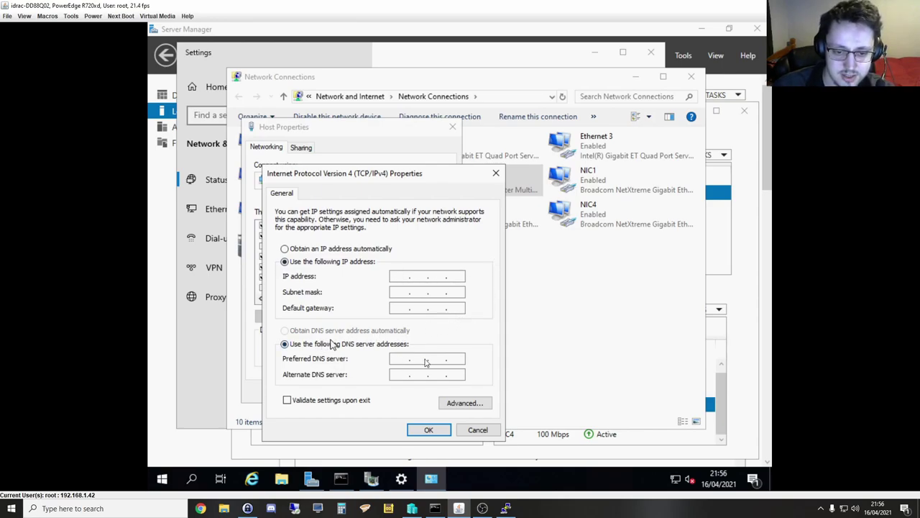
pyautogui.click(403, 358)
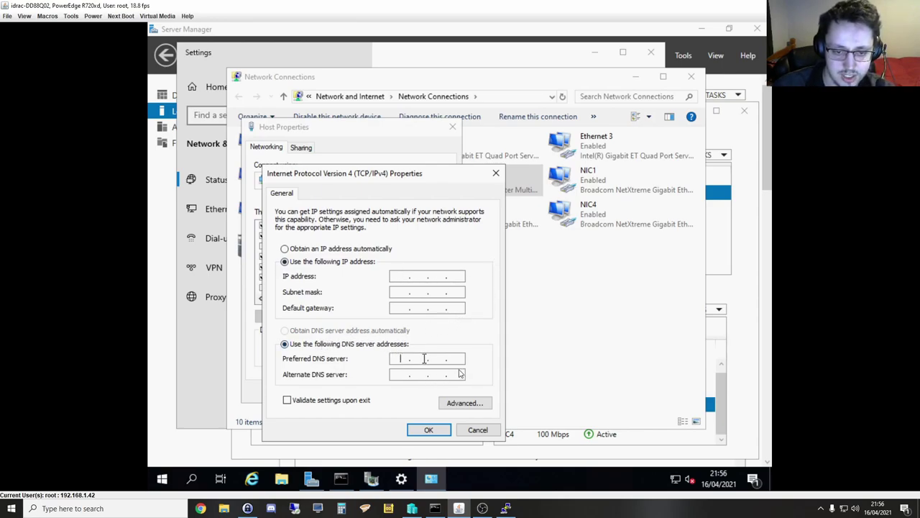
pyautogui.click(403, 276)
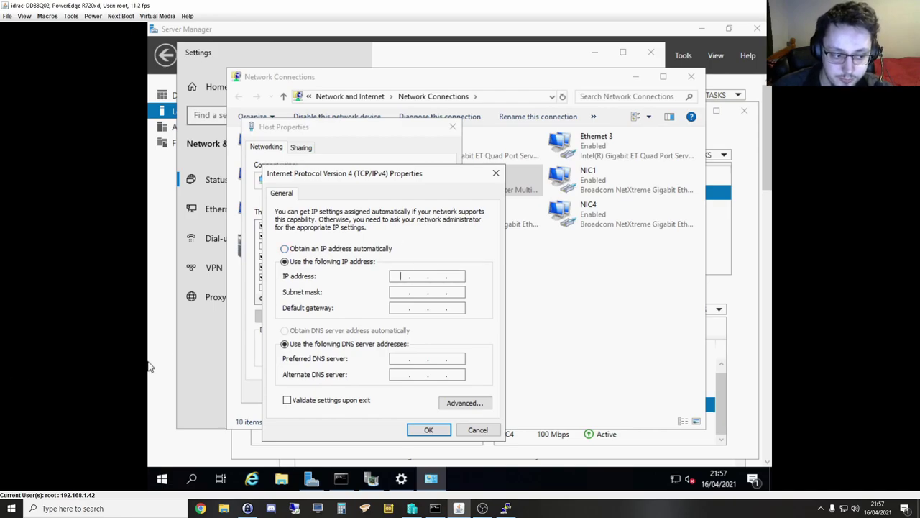
pyautogui.press('Escape')
pyautogui.press('Escape')
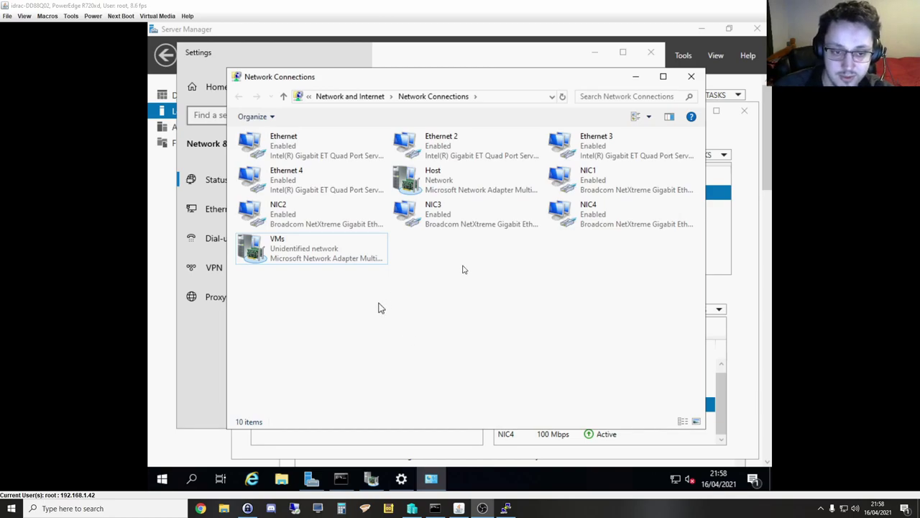
# Step: Close the Network Connections, Settings and NIC Teaming windows to return to the Local Server properties
pyautogui.click(691, 76)
pyautogui.click(651, 52)
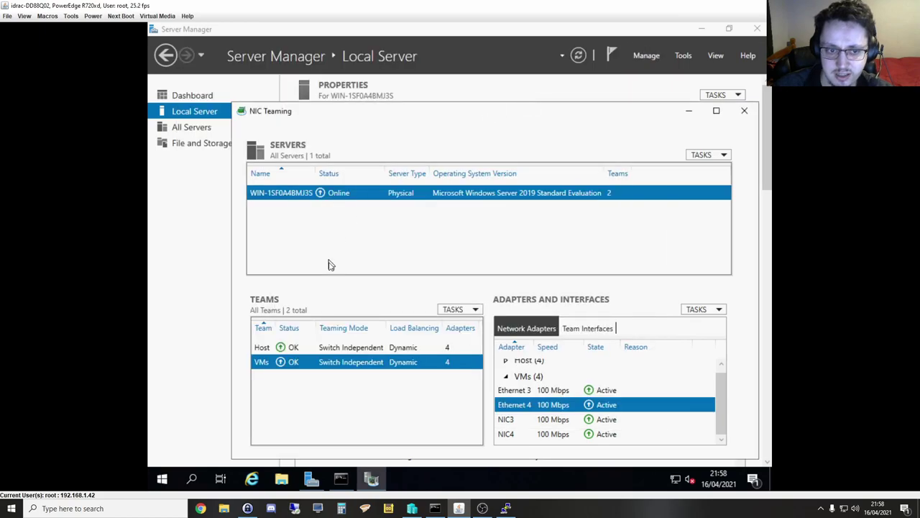
pyautogui.click(744, 111)
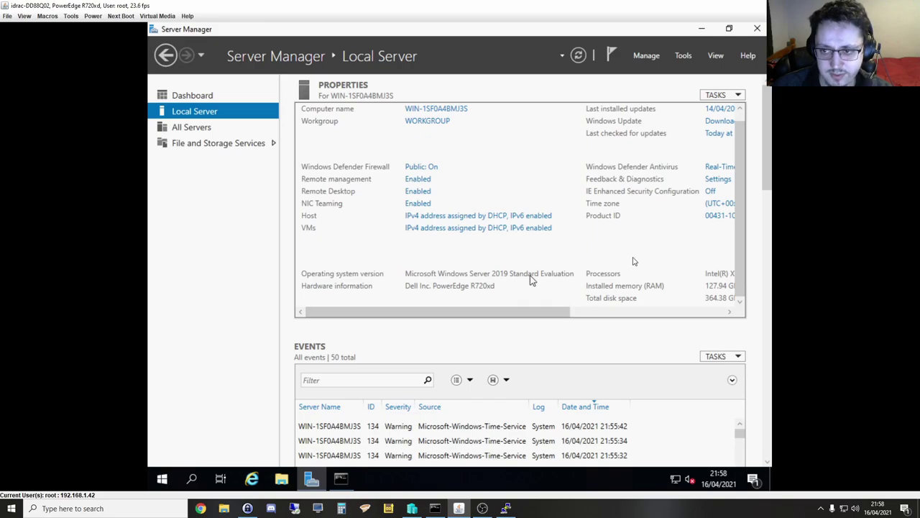
pyautogui.scroll(1, 611, 279)
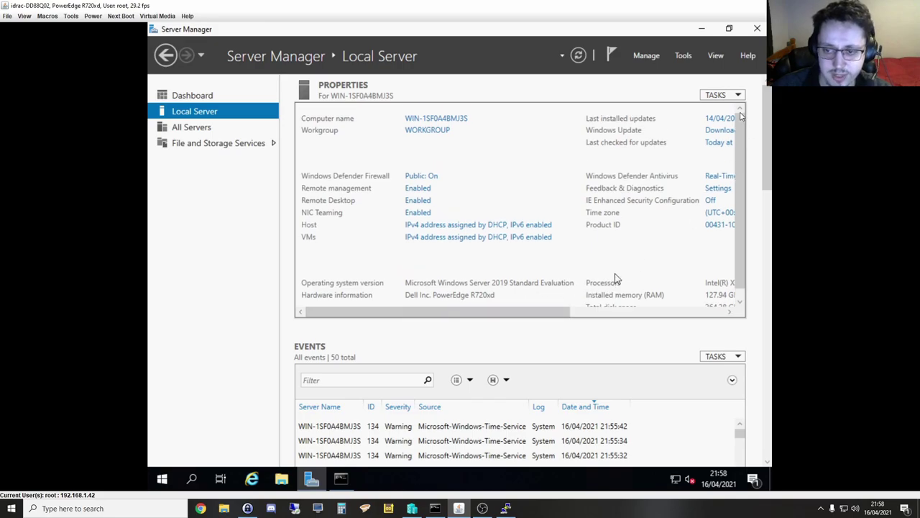
# Step: Start adding roles and features with a role-based installation on the local server, advancing to the server role selection
pyautogui.click(684, 57)
pyautogui.click(650, 57)
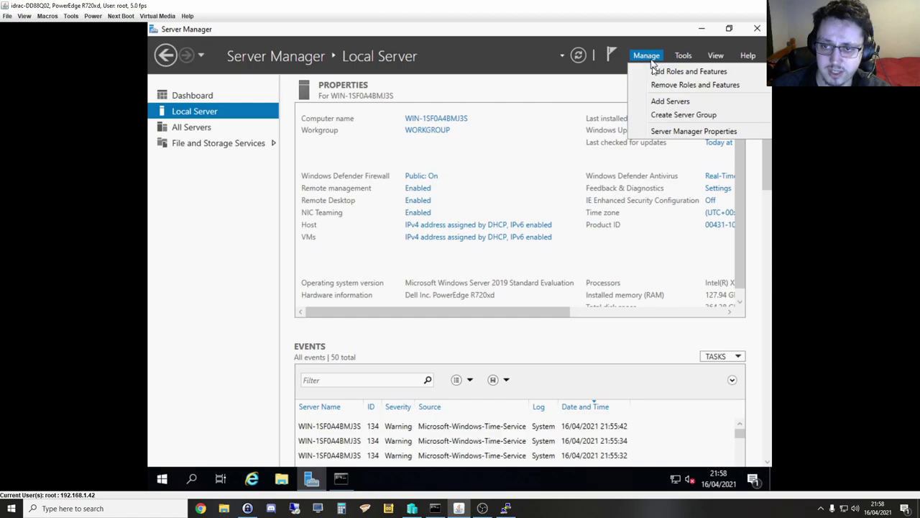
pyautogui.click(656, 71)
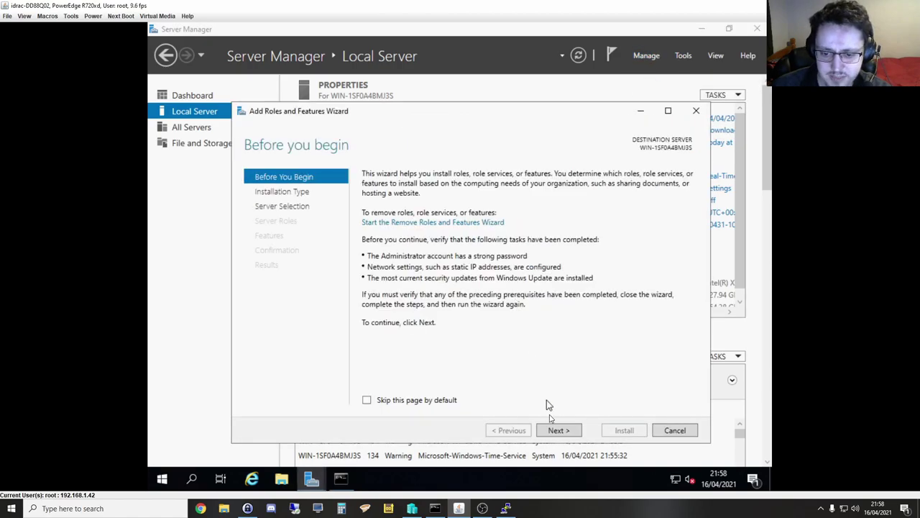
pyautogui.click(558, 430)
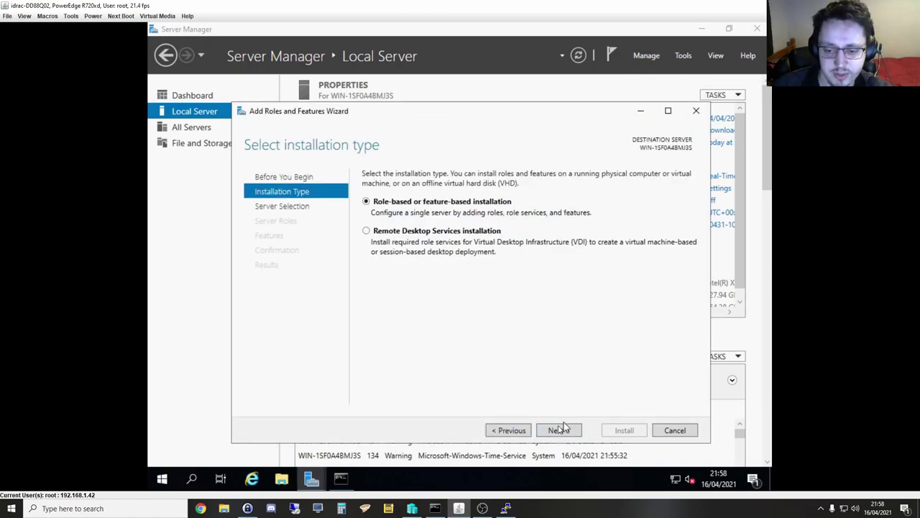
pyautogui.click(559, 430)
pyautogui.click(551, 433)
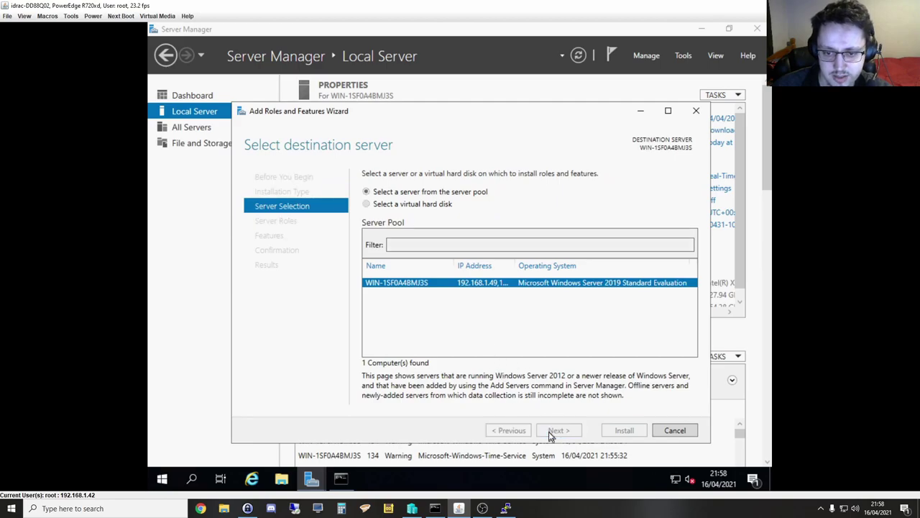
pyautogui.click(525, 432)
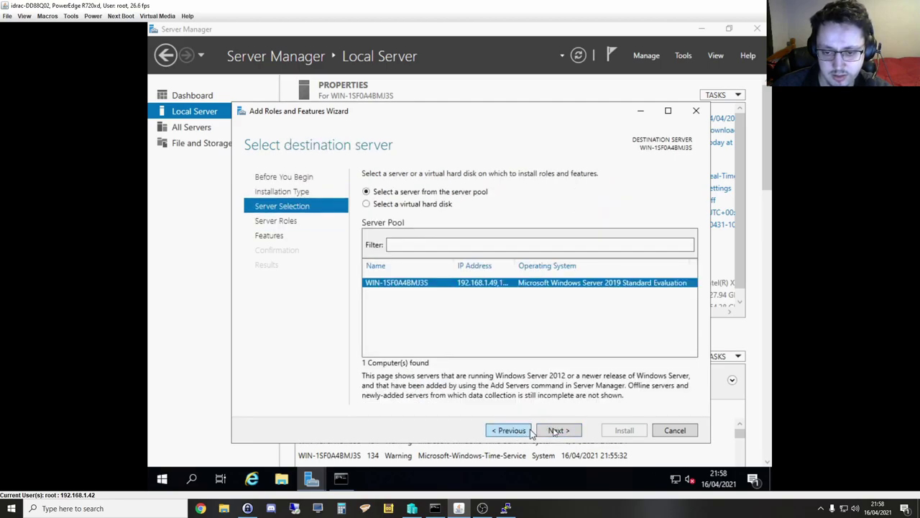
pyautogui.click(561, 435)
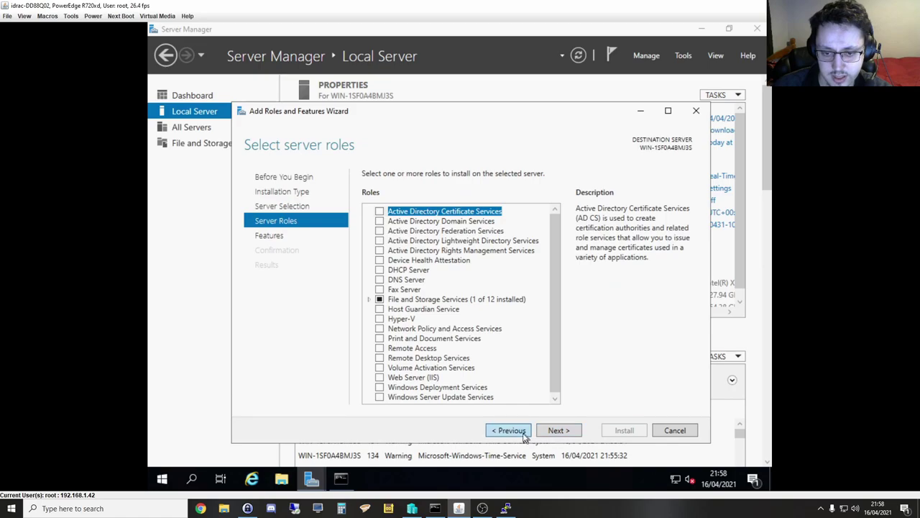
pyautogui.click(526, 433)
pyautogui.click(577, 436)
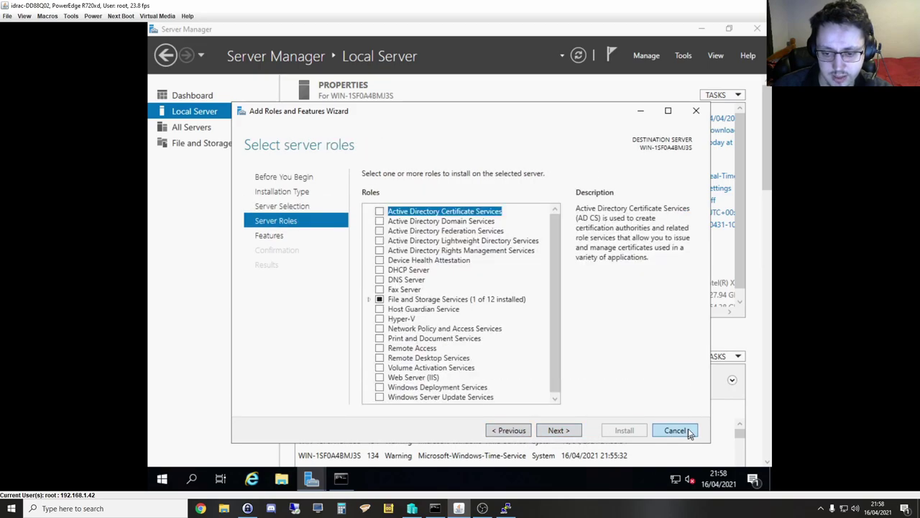
# Step: Close the server's sconfig window and the command prompt on the local workstation
pyautogui.click(341, 479)
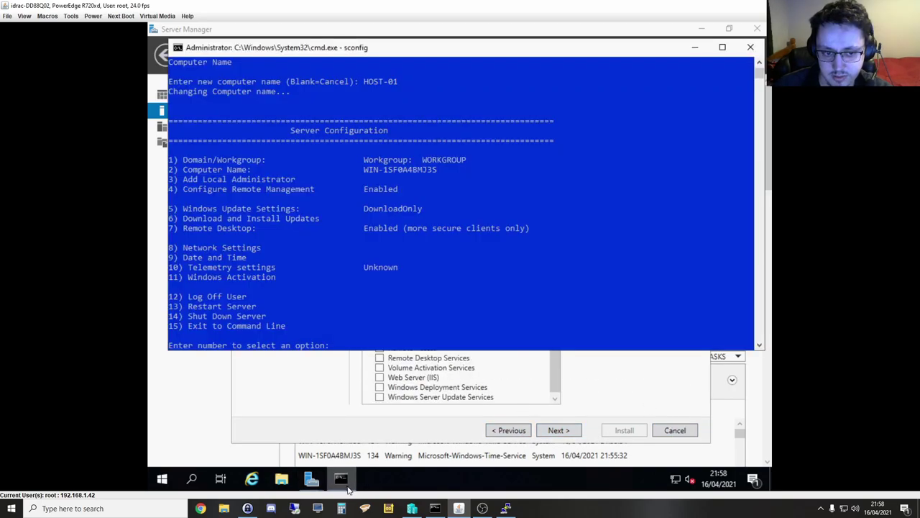
pyautogui.click(751, 48)
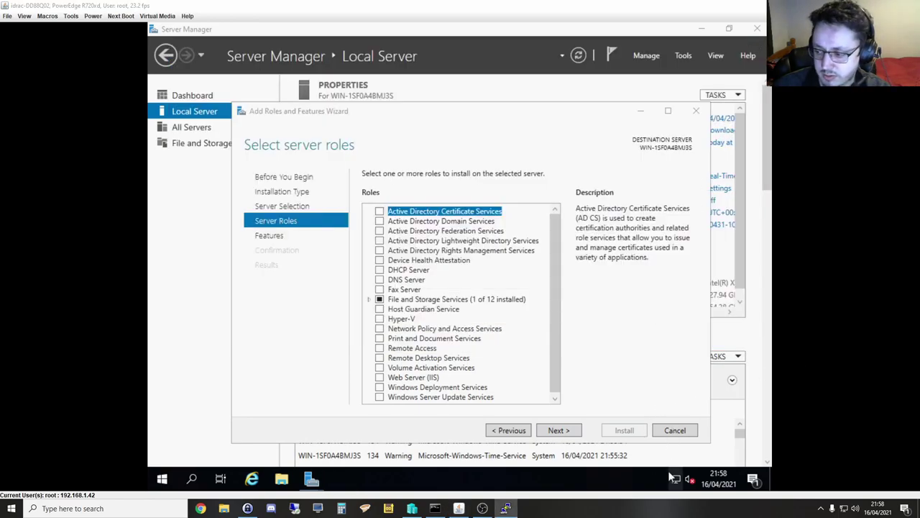
pyautogui.hotkey('alt', 'Tab')
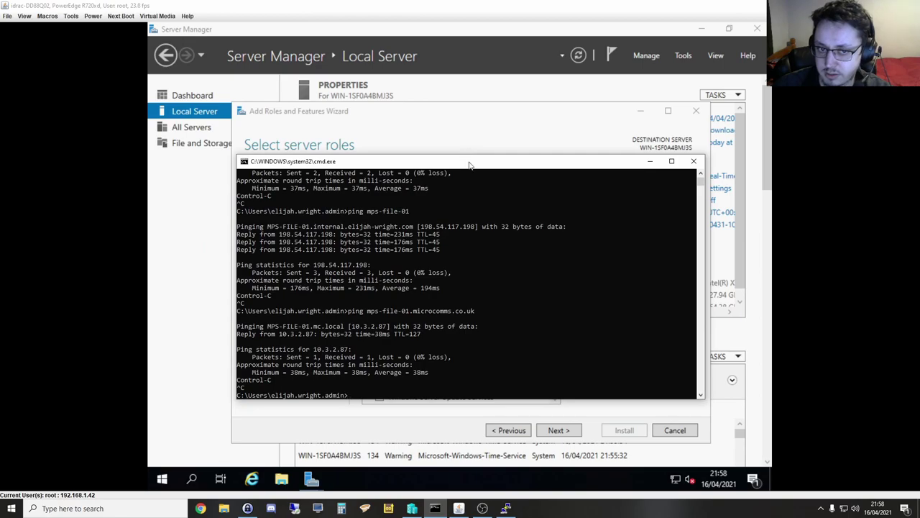
pyautogui.hotkey('alt', 'Tab')
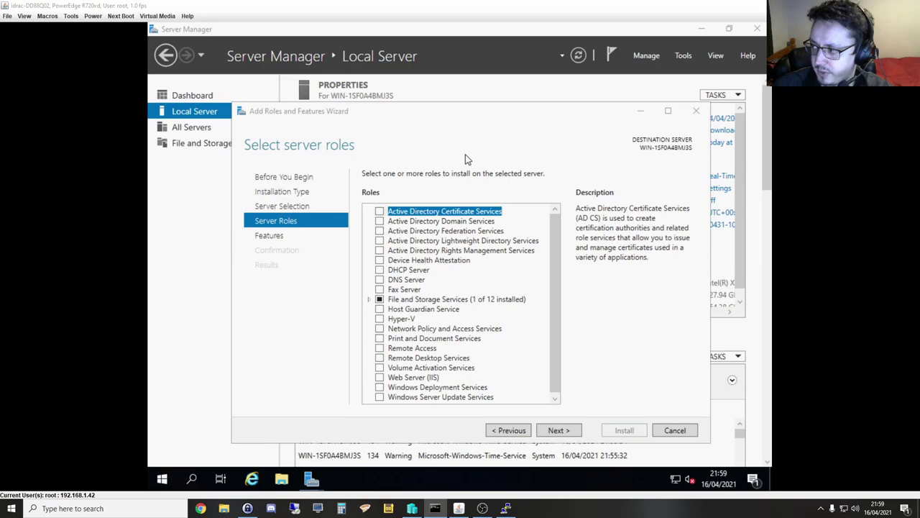
# Step: Select the Hyper-V role and continue to the virtual switch setup without choosing any additional features
pyautogui.click(380, 320)
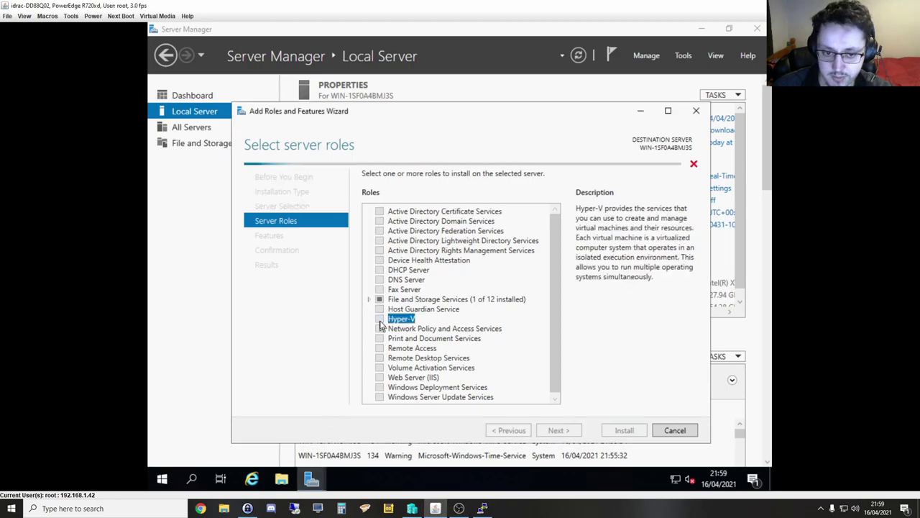
pyautogui.click(514, 376)
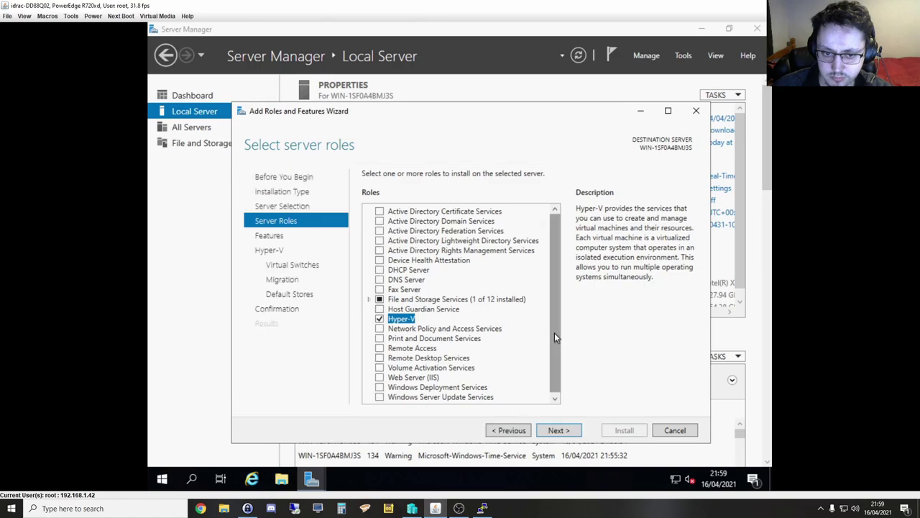
pyautogui.click(559, 432)
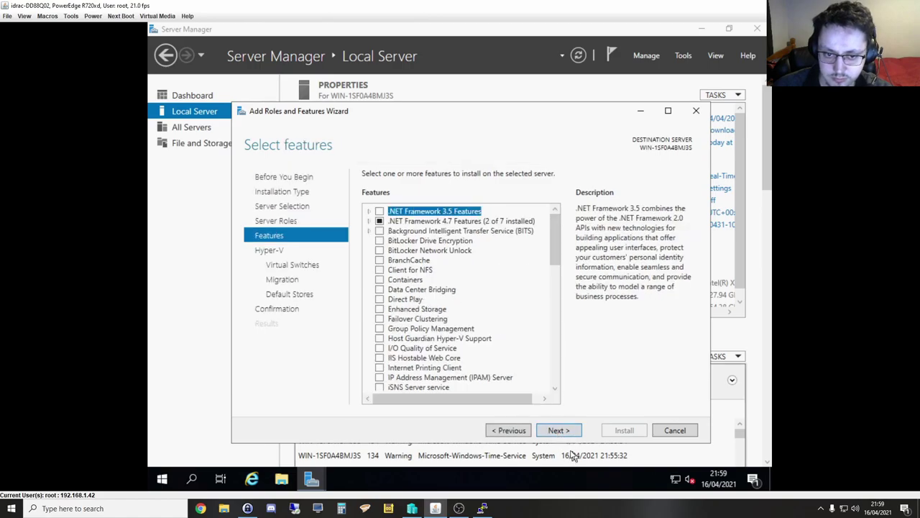
pyautogui.click(557, 431)
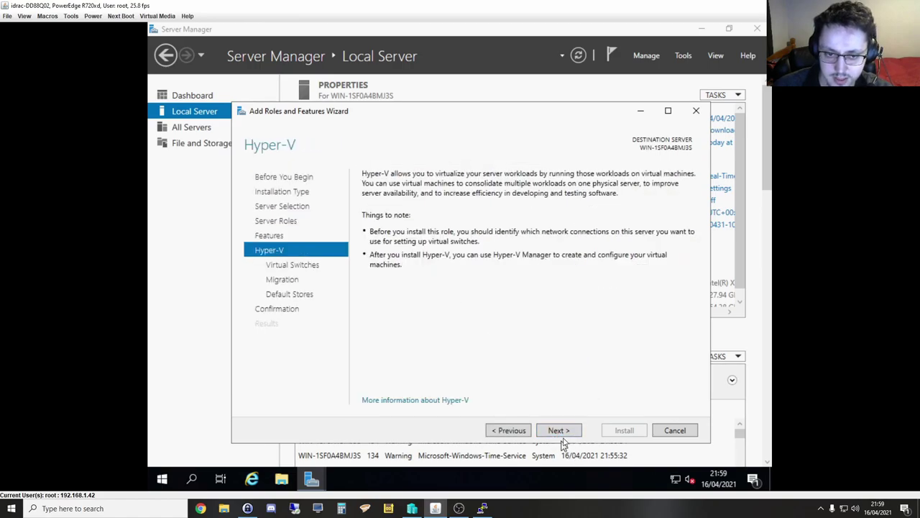
pyautogui.click(559, 431)
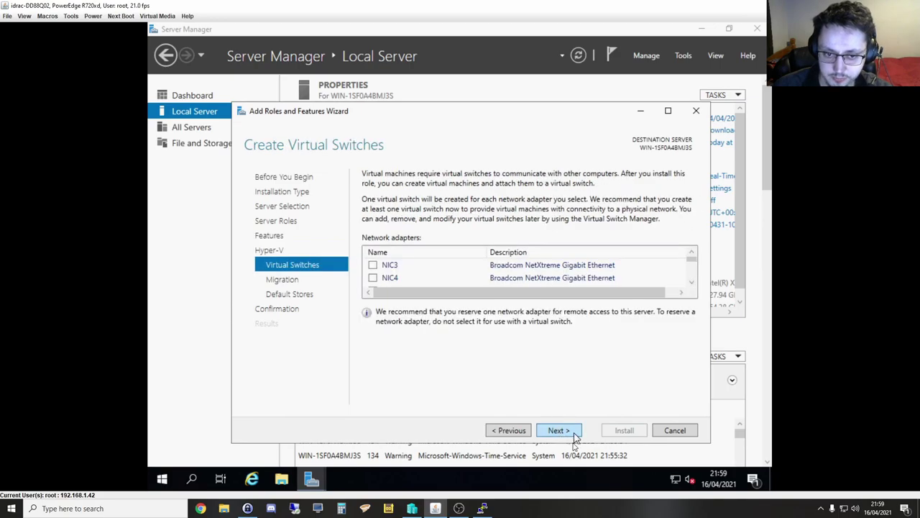
# Step: Choose the VMs team adapter for the Hyper-V virtual switch and continue to the migration settings
pyautogui.scroll(-2, 639, 281)
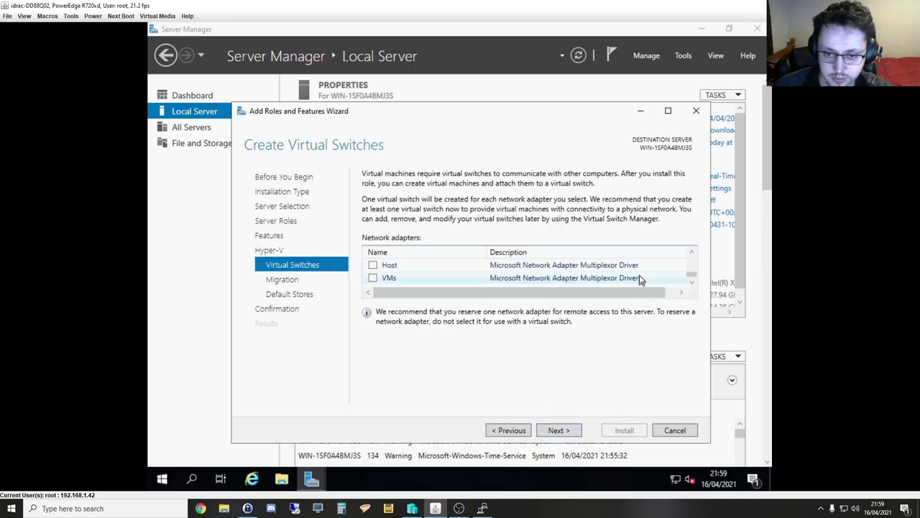
pyautogui.click(373, 278)
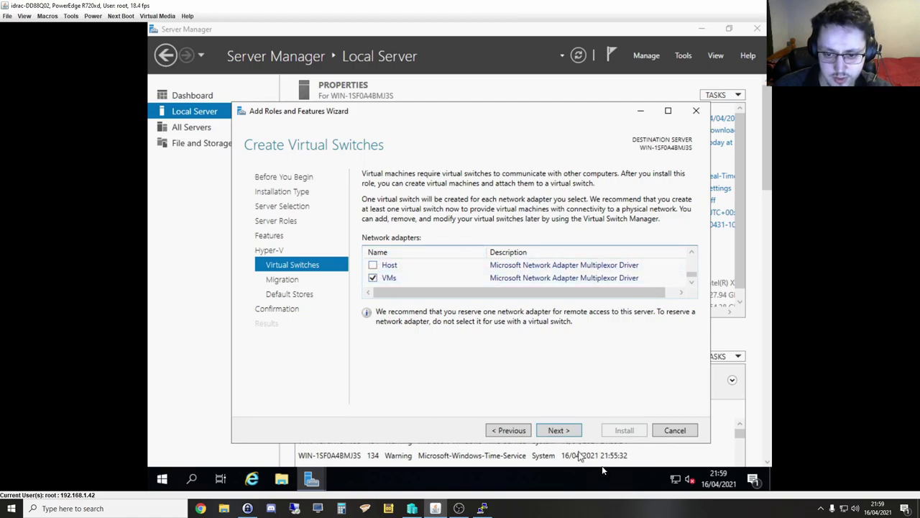
pyautogui.click(558, 430)
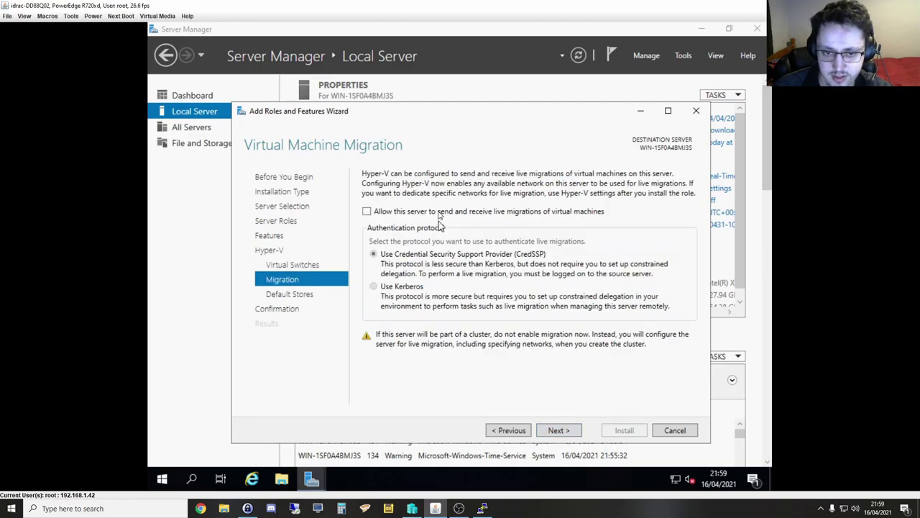
# Step: Allow the server to send and receive live migrations using Kerberos authentication, then continue to the default stores
pyautogui.click(434, 219)
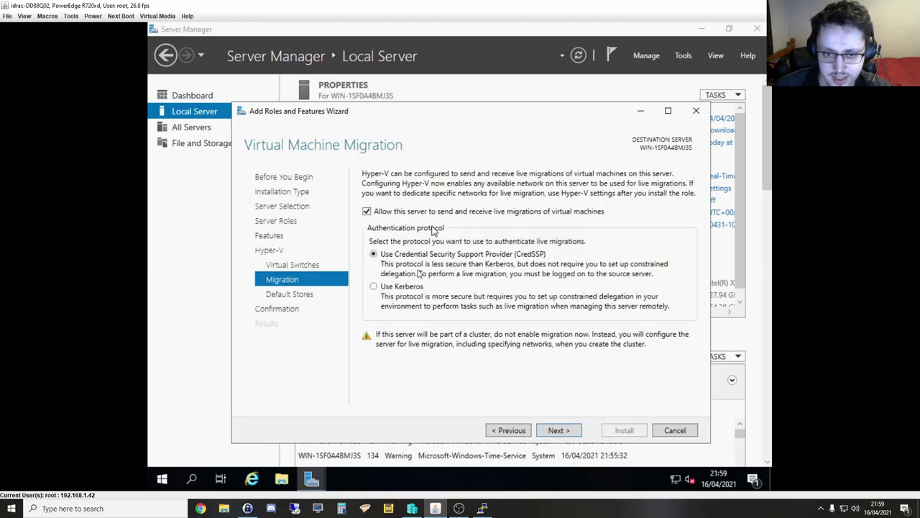
pyautogui.click(412, 289)
pyautogui.click(558, 430)
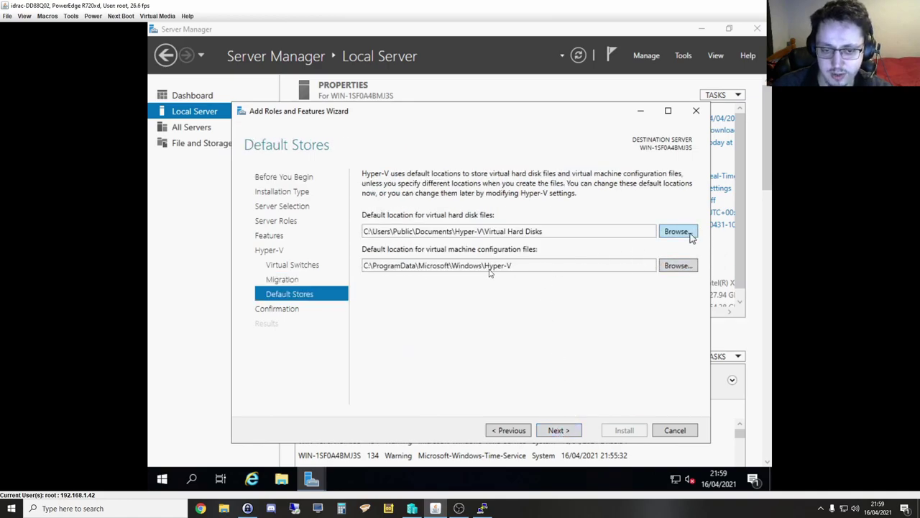
# Step: Look through the Hyper-V folder on the Secondary (D:) drive in File Explorer, then return to the default stores page
pyautogui.tripleClick(432, 232)
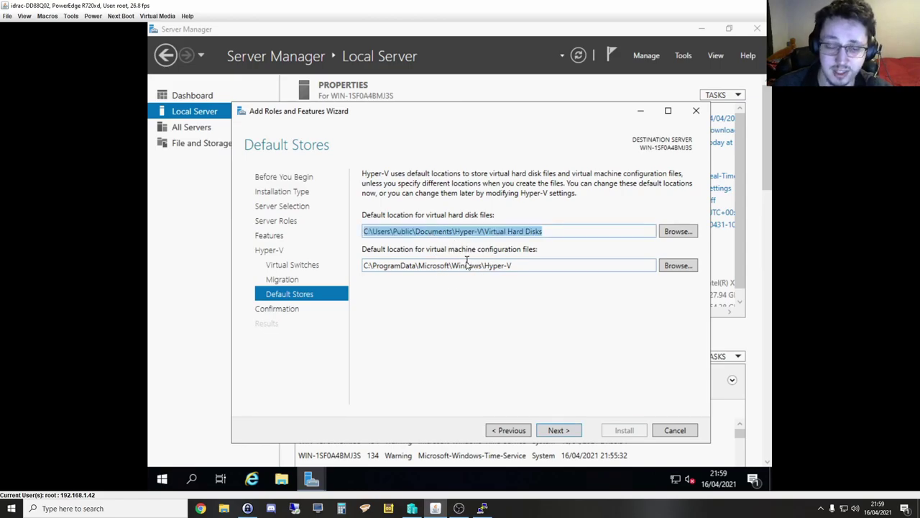
pyautogui.click(281, 478)
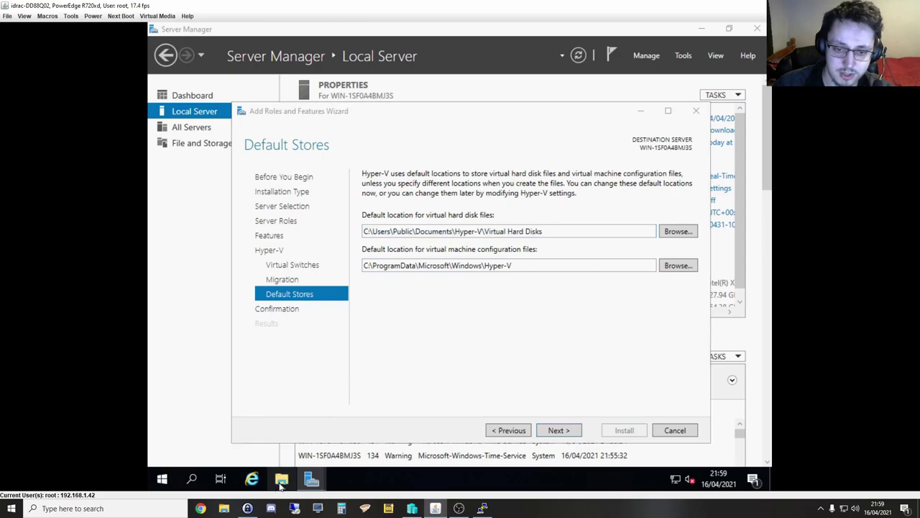
pyautogui.click(269, 220)
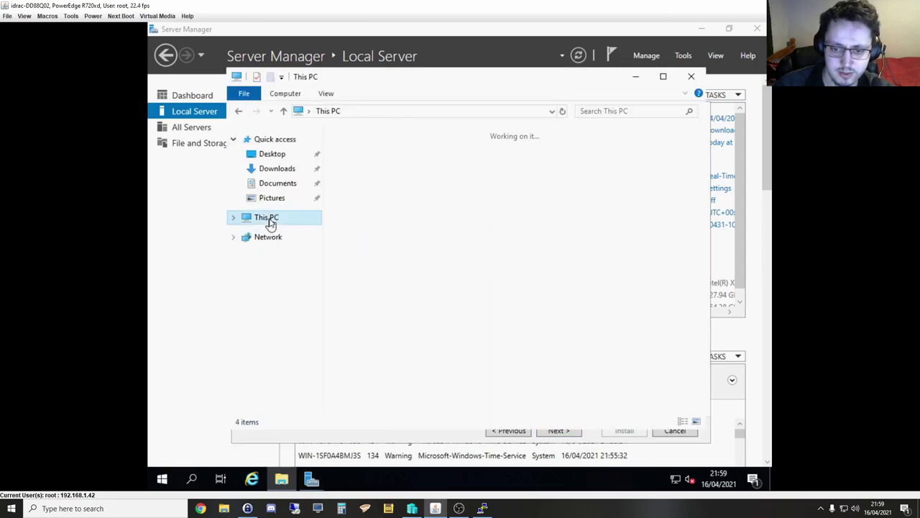
pyautogui.doubleClick(541, 321)
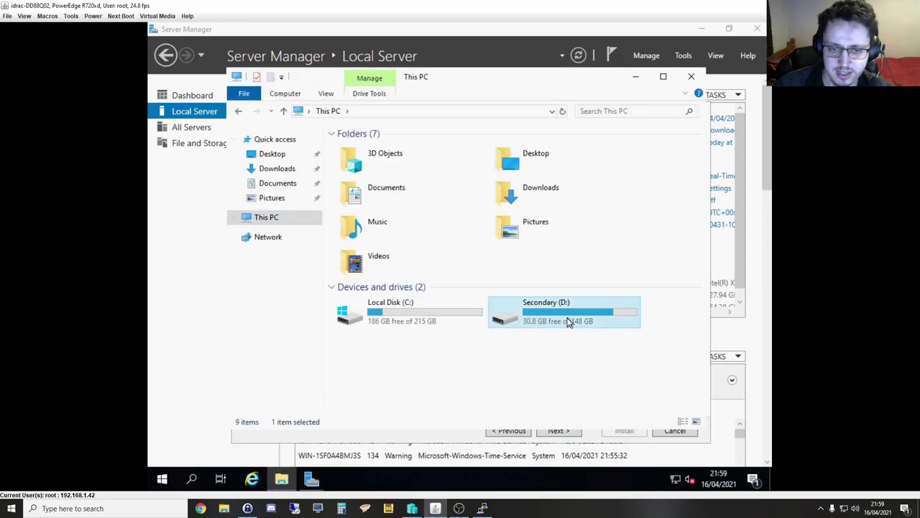
pyautogui.doubleClick(363, 161)
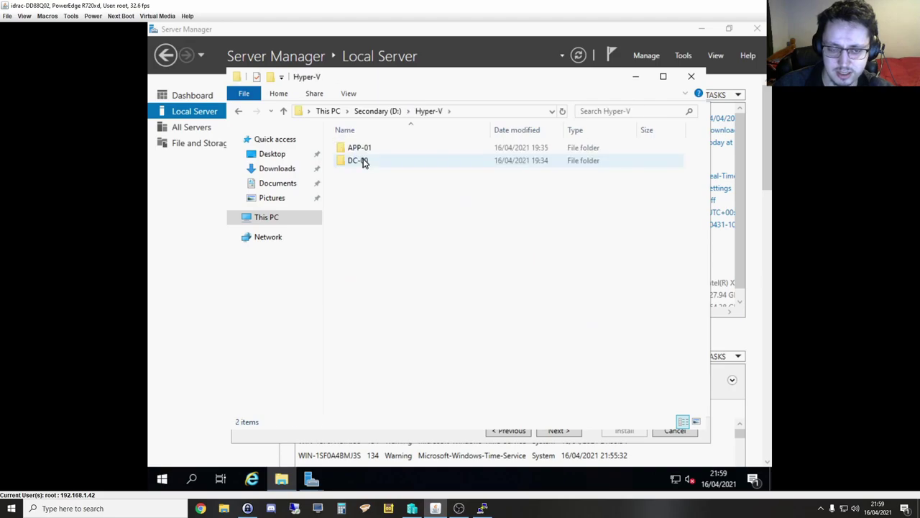
pyautogui.moveTo(391, 207); pyautogui.dragTo(369, 135)
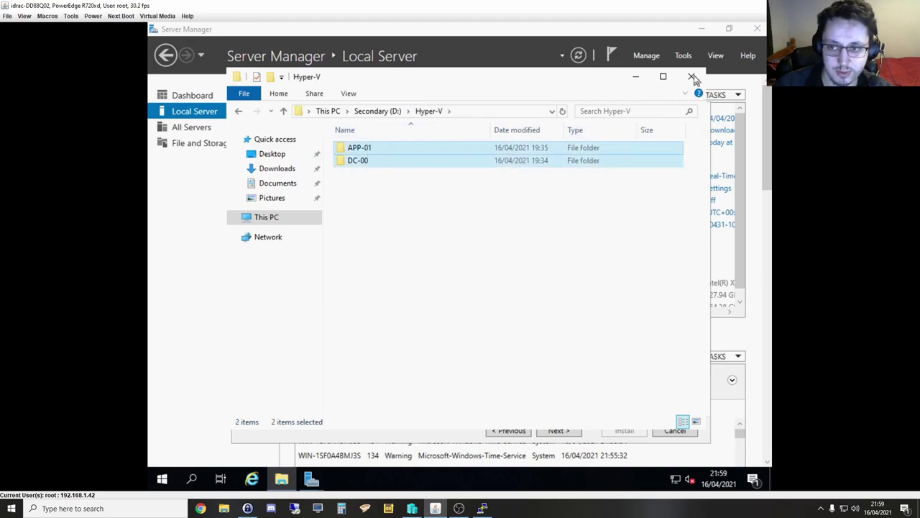
pyautogui.click(640, 78)
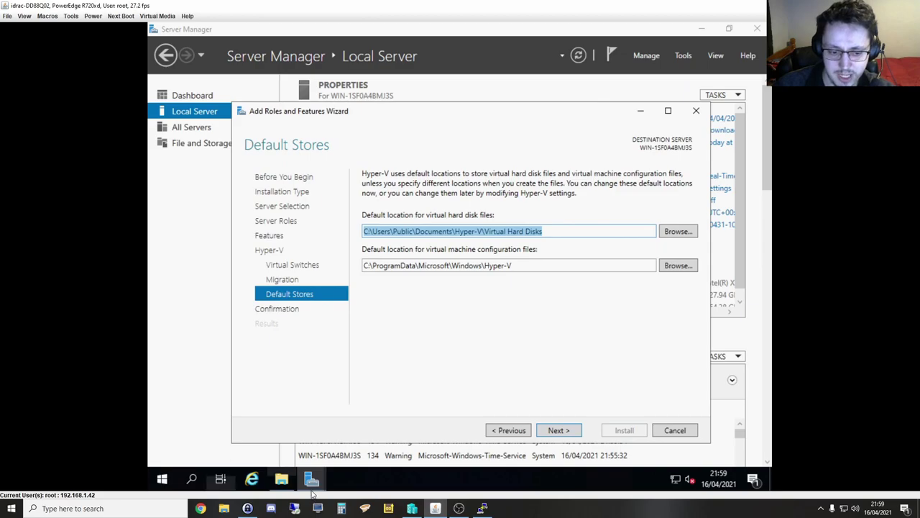
# Step: Run diskmgmt.msc to open Disk Management and check the options available for Disk 0
pyautogui.press('super+r')
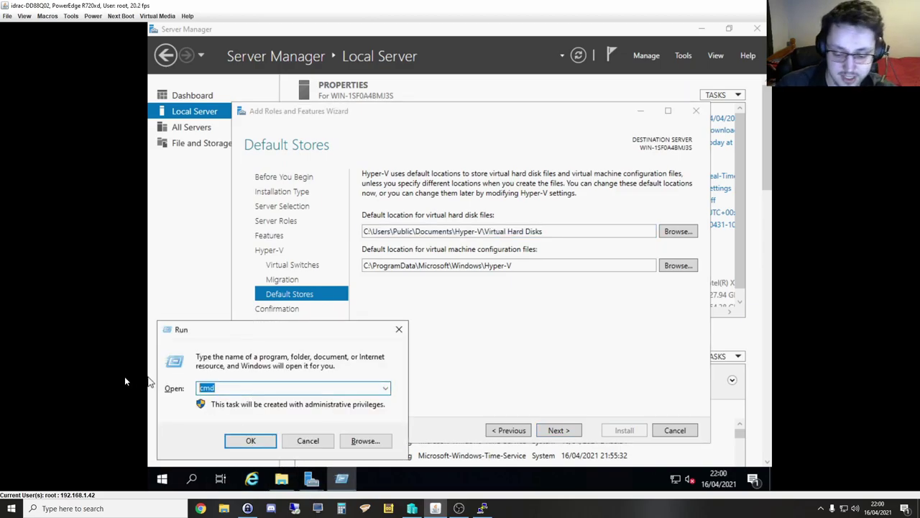
pyautogui.write('diskmgmt.ms')
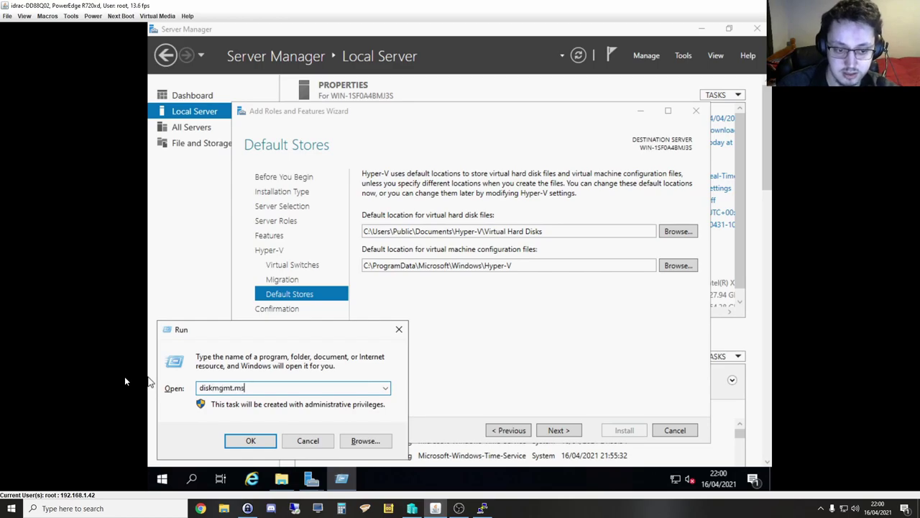
pyautogui.write('c')
pyautogui.press('Return')
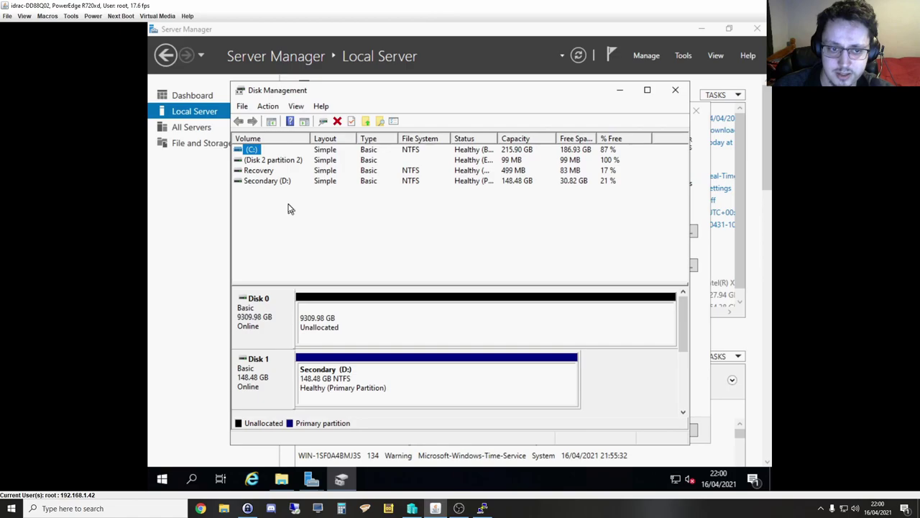
pyautogui.click(347, 331)
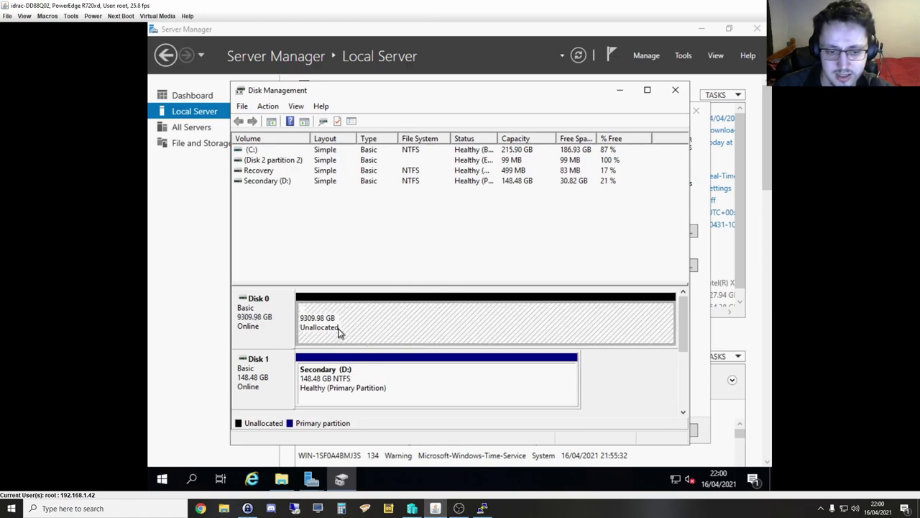
pyautogui.rightClick(272, 323)
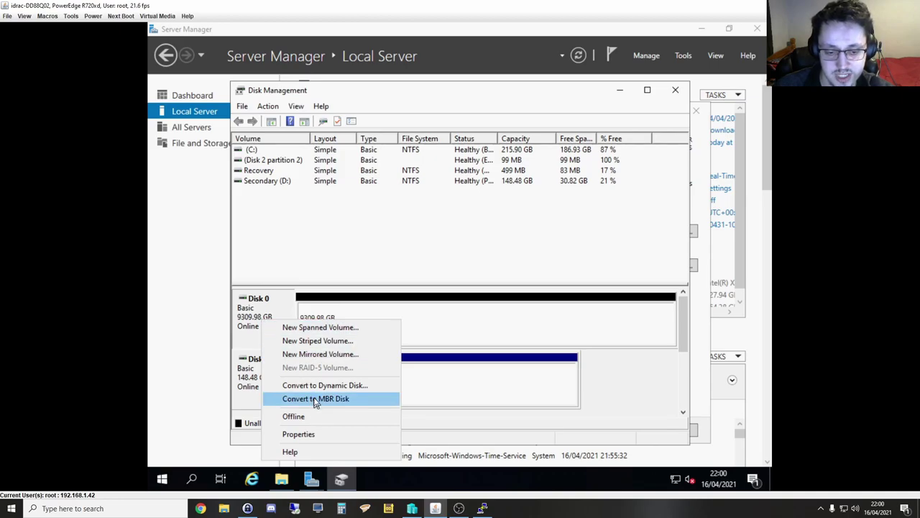
pyautogui.click(447, 321)
# Step: Start a full-size simple volume on Disk 0's unallocated space and assign it drive letter F
pyautogui.rightClick(448, 317)
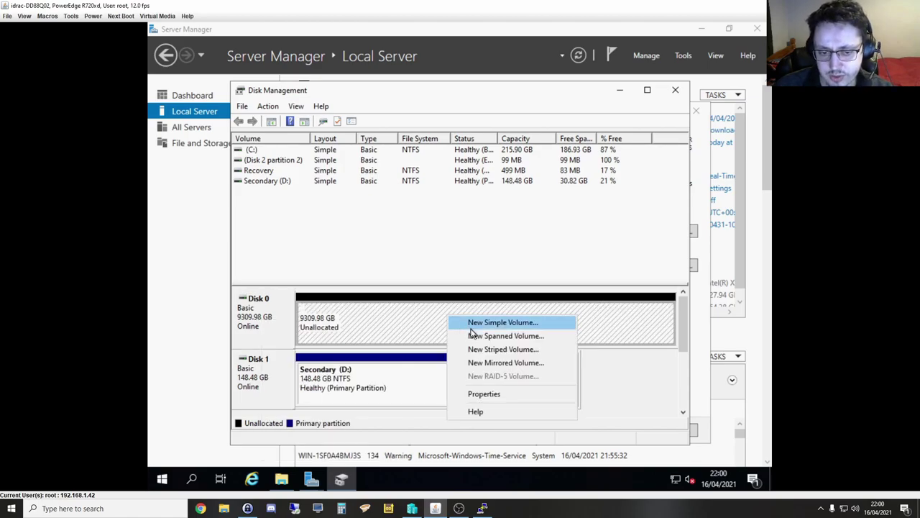
pyautogui.click(471, 330)
pyautogui.click(469, 371)
pyautogui.click(469, 370)
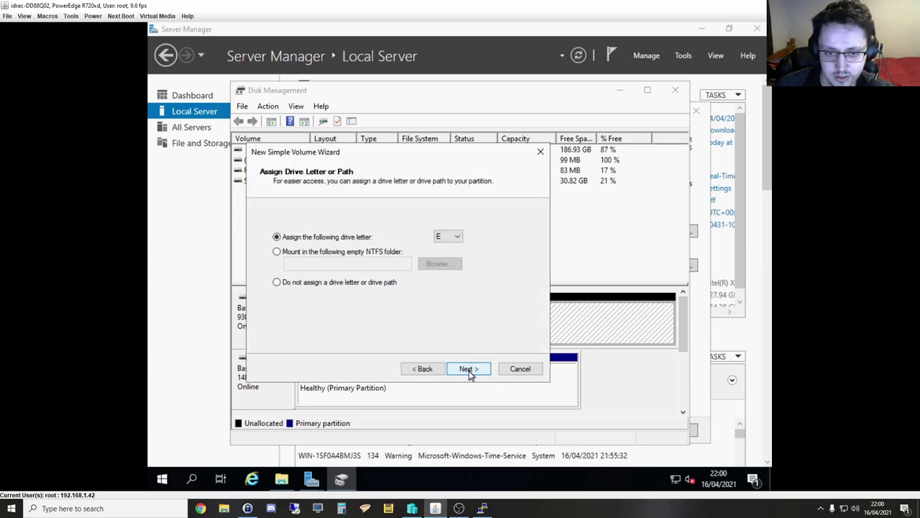
pyautogui.click(451, 237)
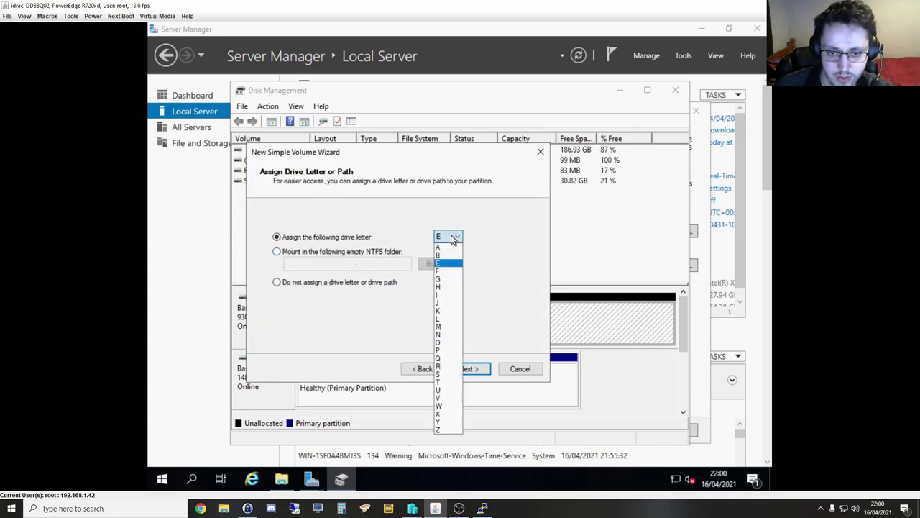
pyautogui.click(443, 280)
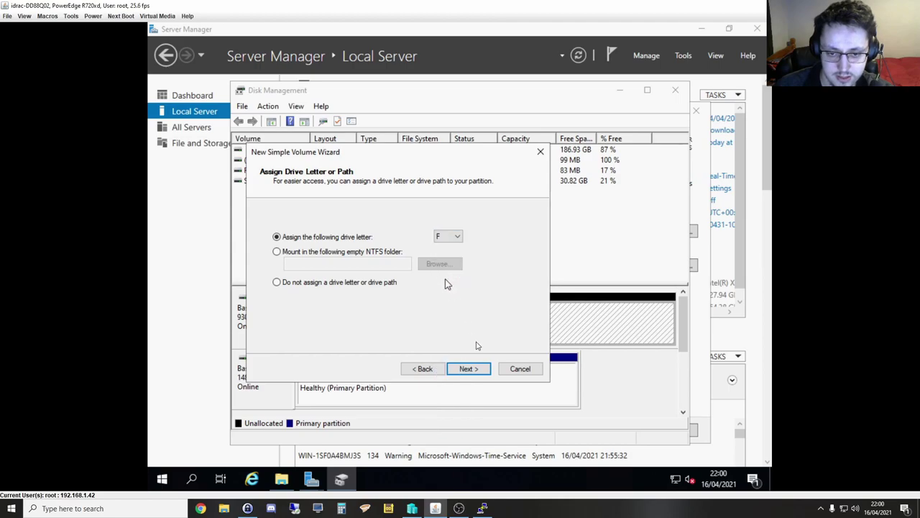
# Step: Set the new volume's label to Data, keep the NTFS quick format, and finish creating it
pyautogui.click(476, 370)
pyautogui.moveTo(423, 298); pyautogui.dragTo(284, 285)
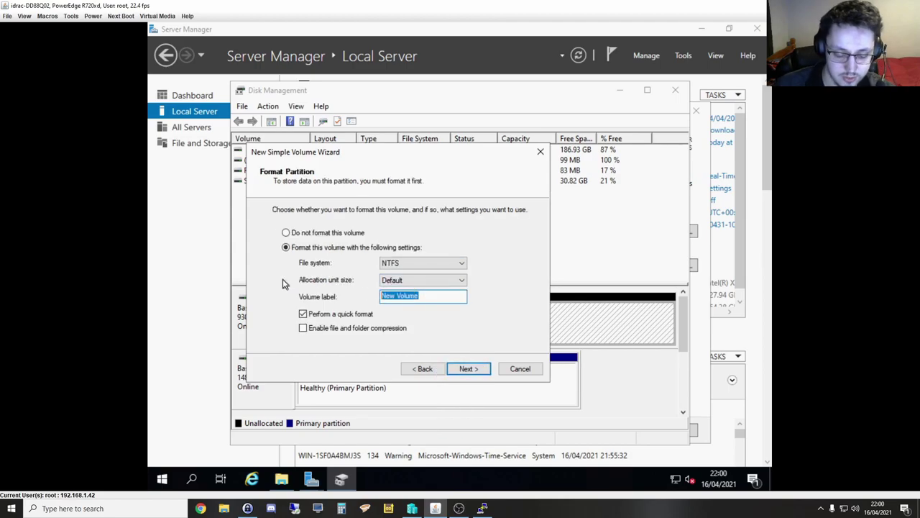
pyautogui.write('Data')
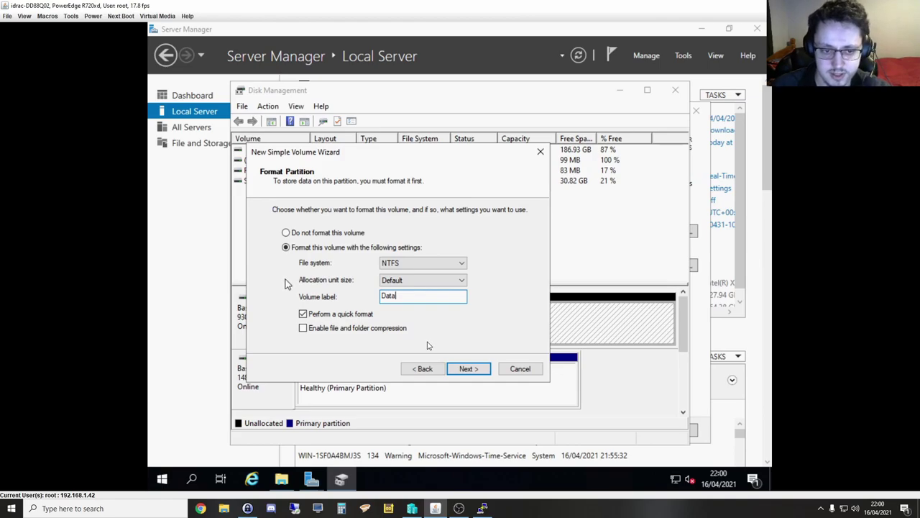
pyautogui.click(478, 370)
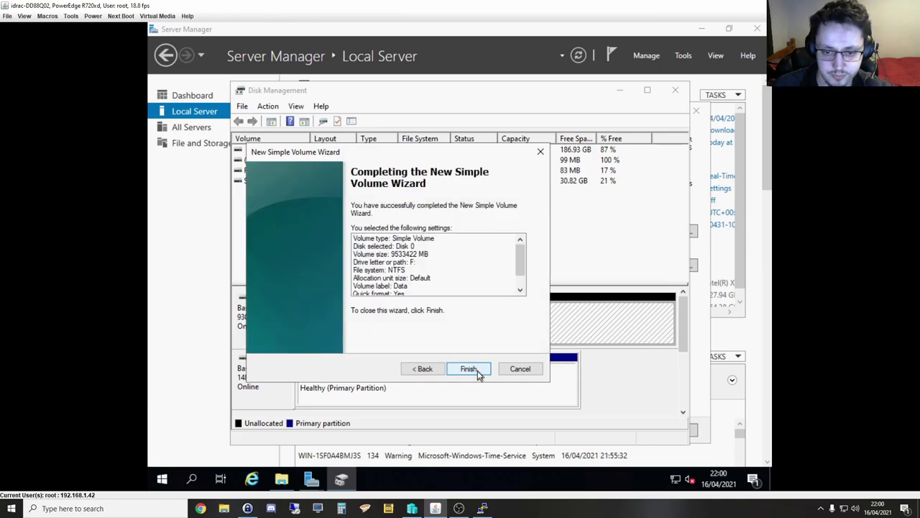
pyautogui.click(468, 369)
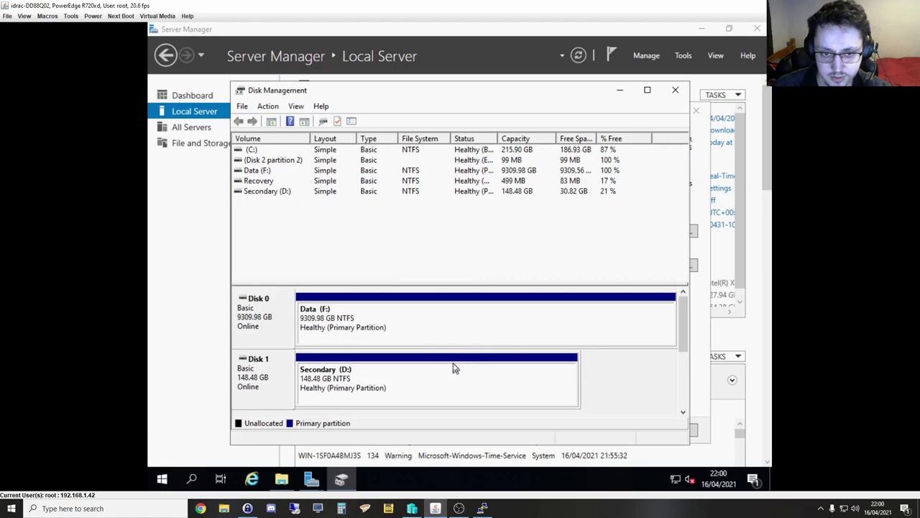
# Step: Examine the C: partition and the unallocated space on Disk 2
pyautogui.click(252, 149)
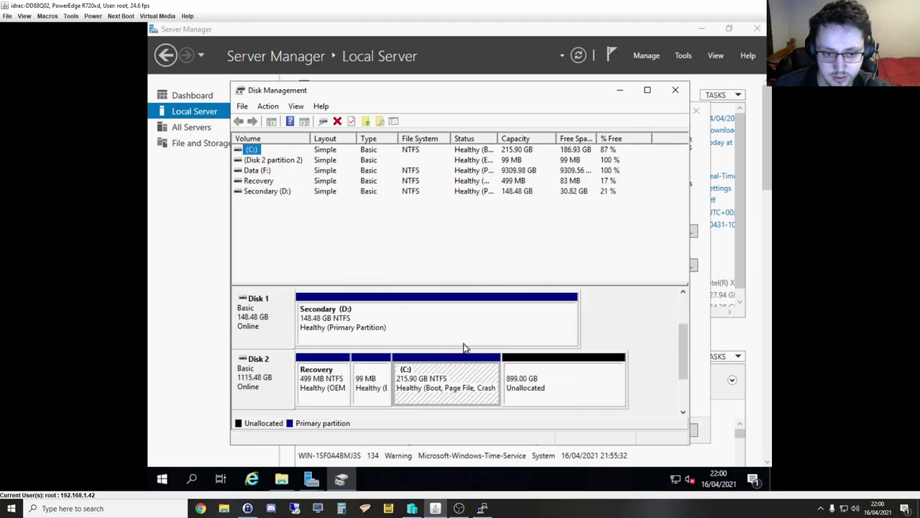
pyautogui.moveTo(683, 353)
pyautogui.mouseDown()
pyautogui.moveTo(683, 374)
pyautogui.moveTo(676, 316)
pyautogui.moveTo(674, 367)
pyautogui.moveTo(671, 350)
pyautogui.mouseUp()
pyautogui.click(455, 378)
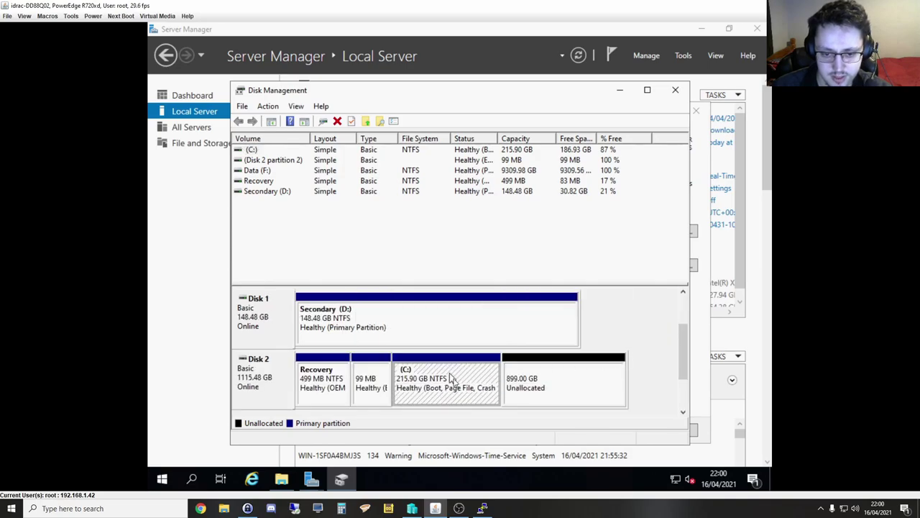
pyautogui.click(539, 387)
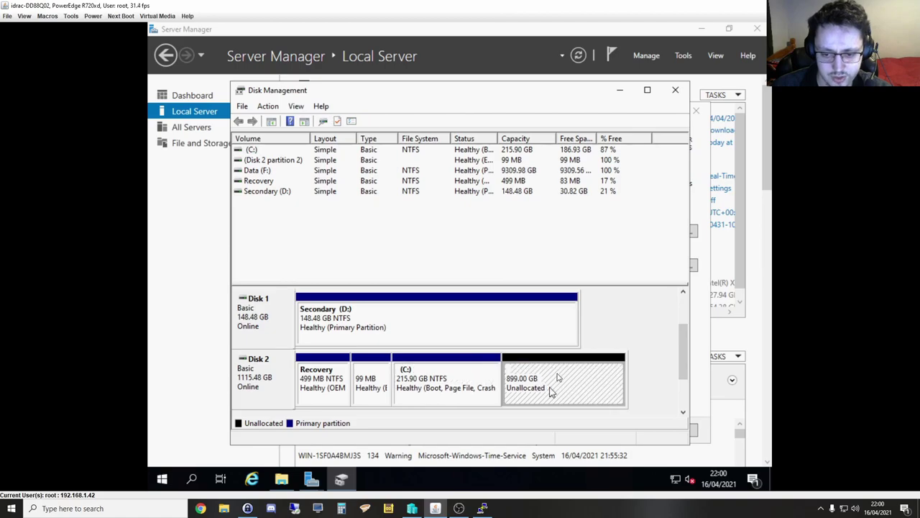
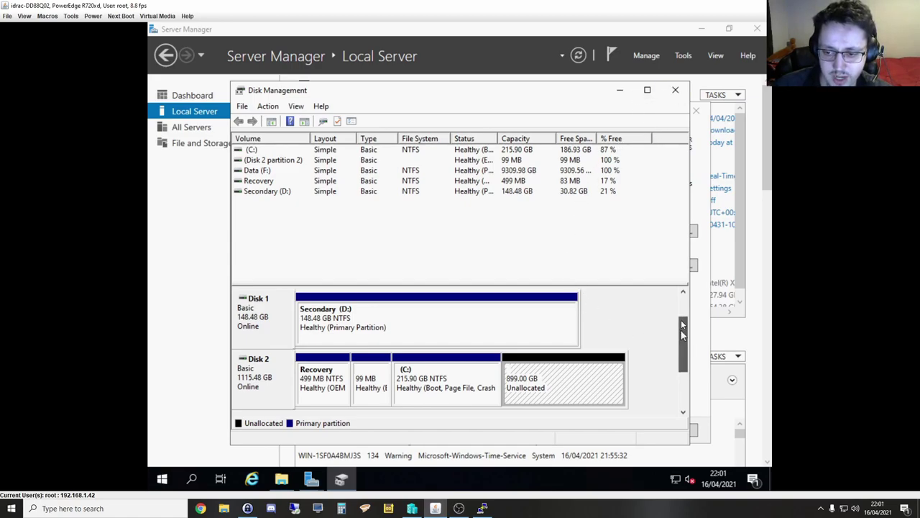
# Step: Compare the Data (F:) volume on Disk 0 with the Secondary (D:) volume on Disk 1, then minimize Disk Management
pyautogui.moveTo(684, 325); pyautogui.dragTo(683, 307)
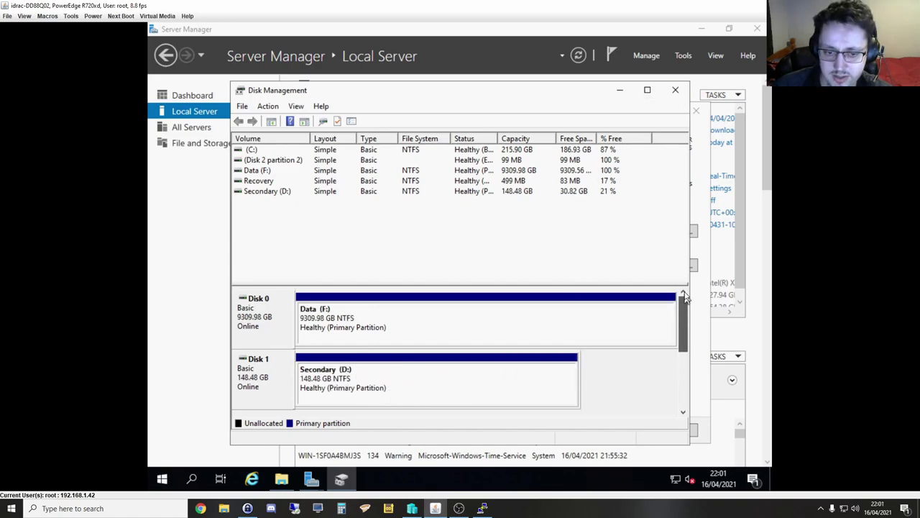
pyautogui.click(461, 398)
pyautogui.click(417, 325)
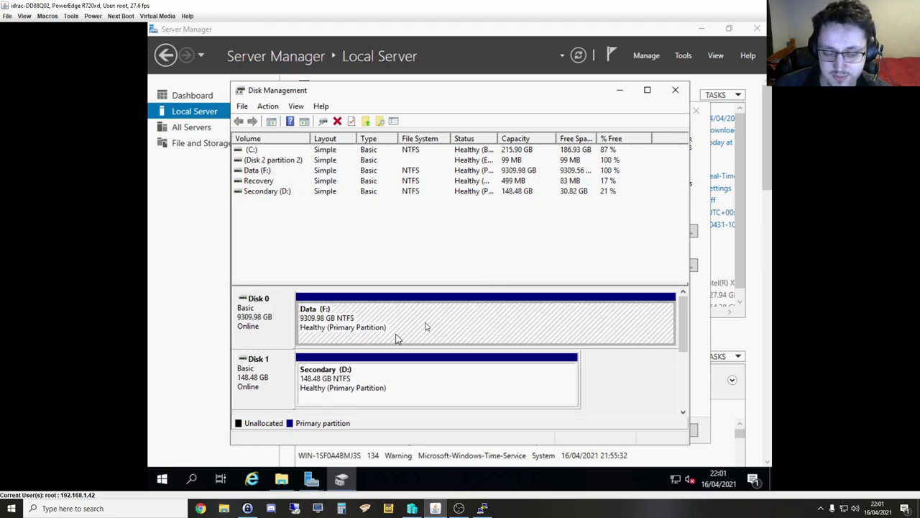
pyautogui.click(394, 391)
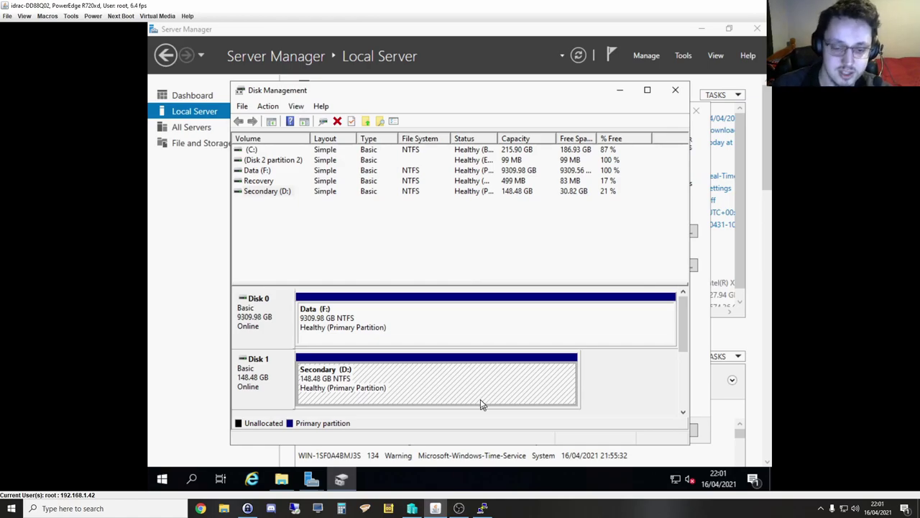
pyautogui.click(463, 328)
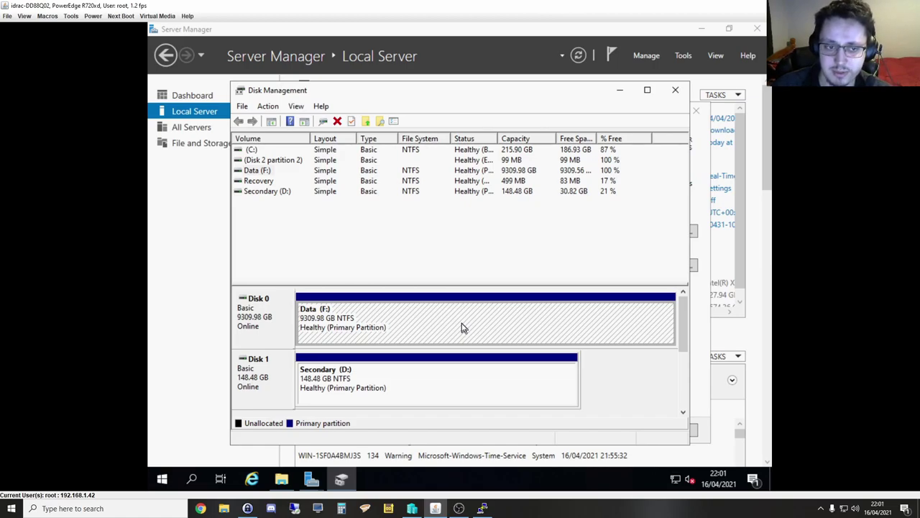
pyautogui.click(445, 380)
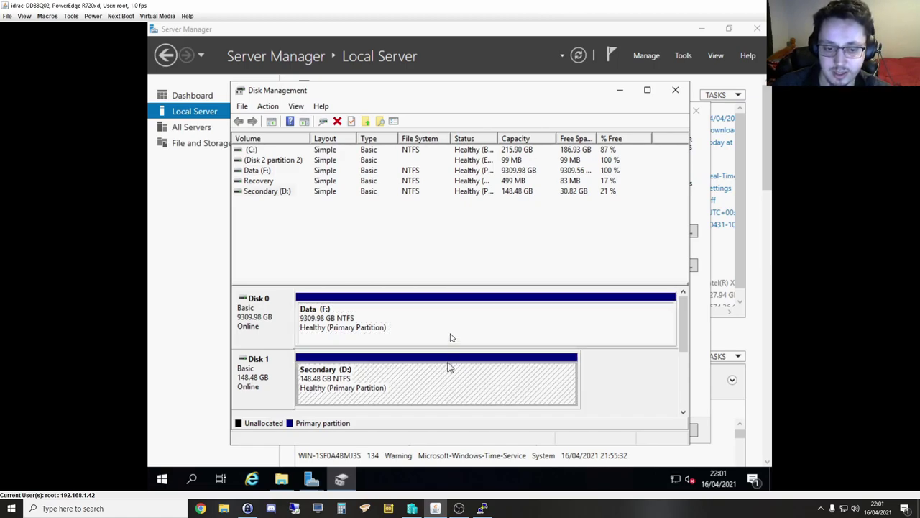
pyautogui.click(451, 331)
pyautogui.click(442, 367)
pyautogui.click(439, 325)
pyautogui.click(426, 376)
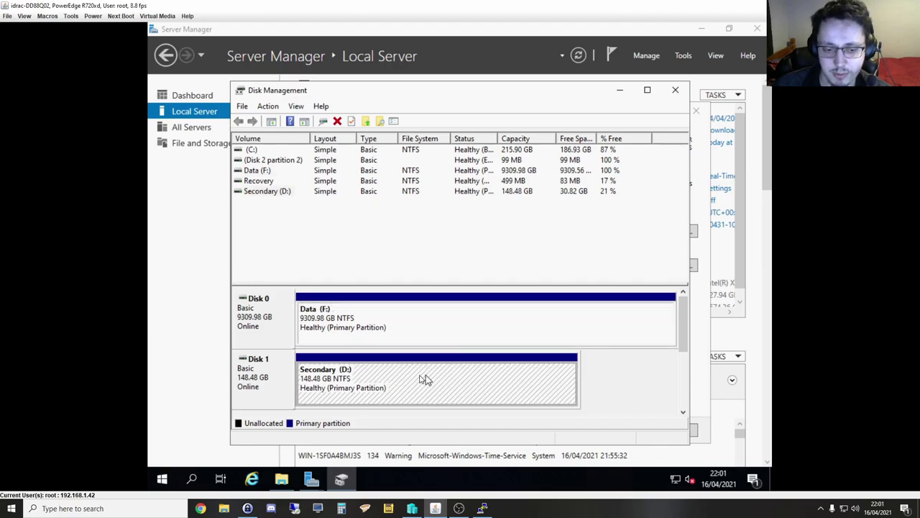
pyautogui.click(396, 326)
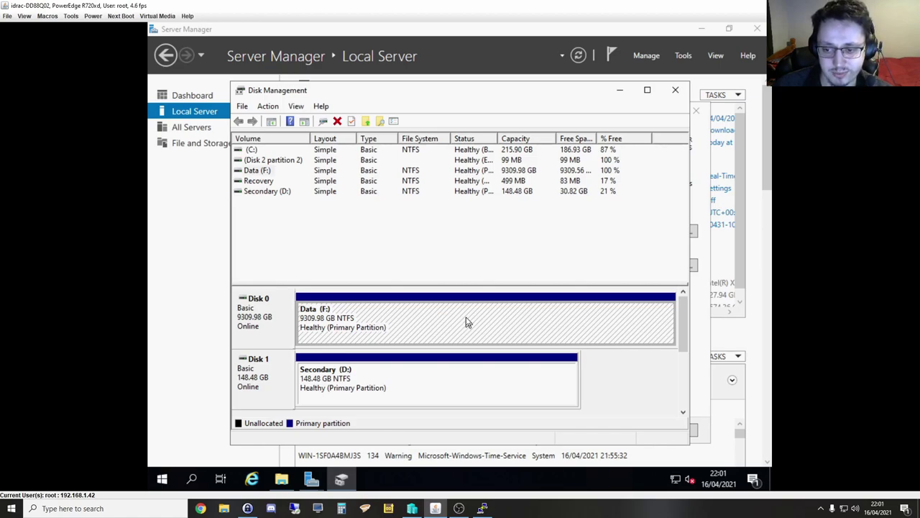
pyautogui.click(620, 92)
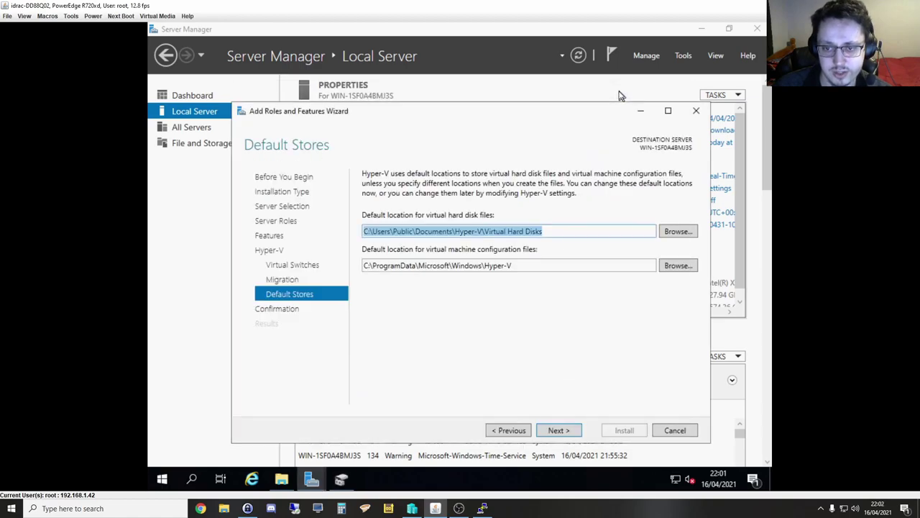
# Step: Create a folder named HyperV at the root of the Data (F:) volume and open it
pyautogui.click(677, 231)
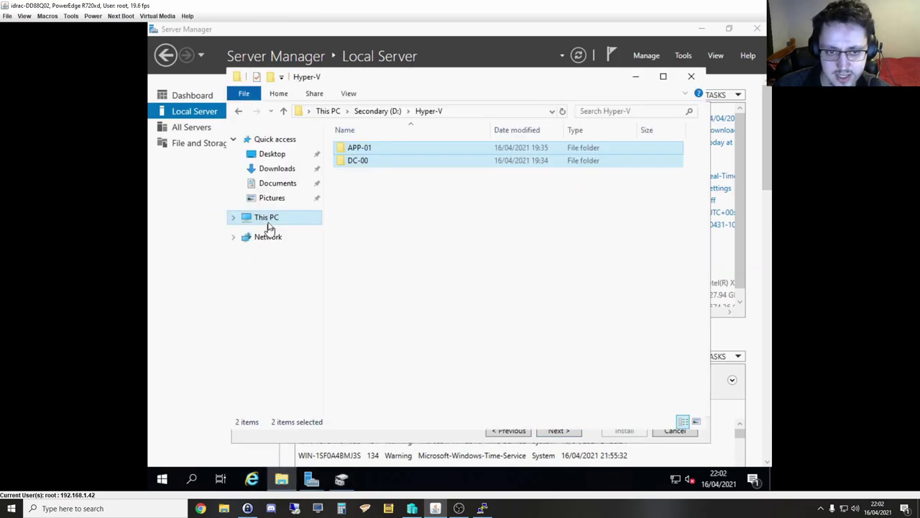
pyautogui.click(270, 228)
pyautogui.doubleClick(436, 352)
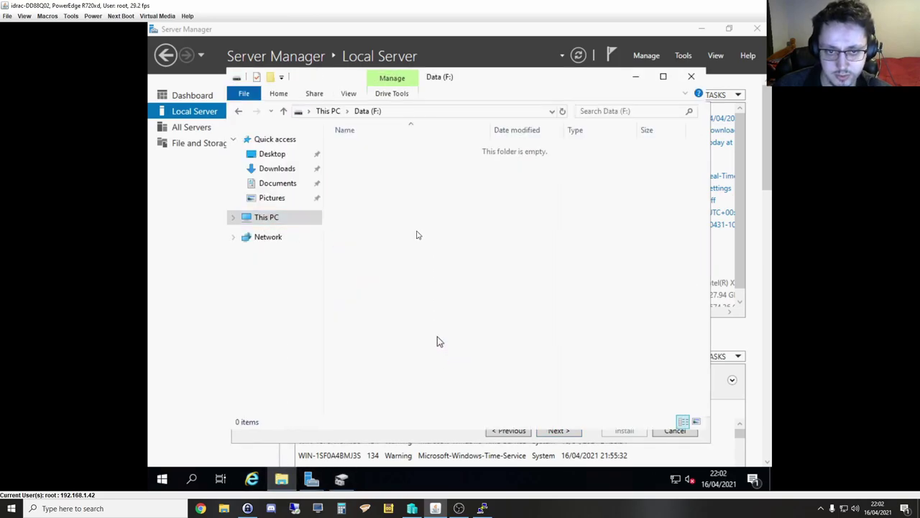
pyautogui.rightClick(417, 232)
pyautogui.moveTo(499, 364)
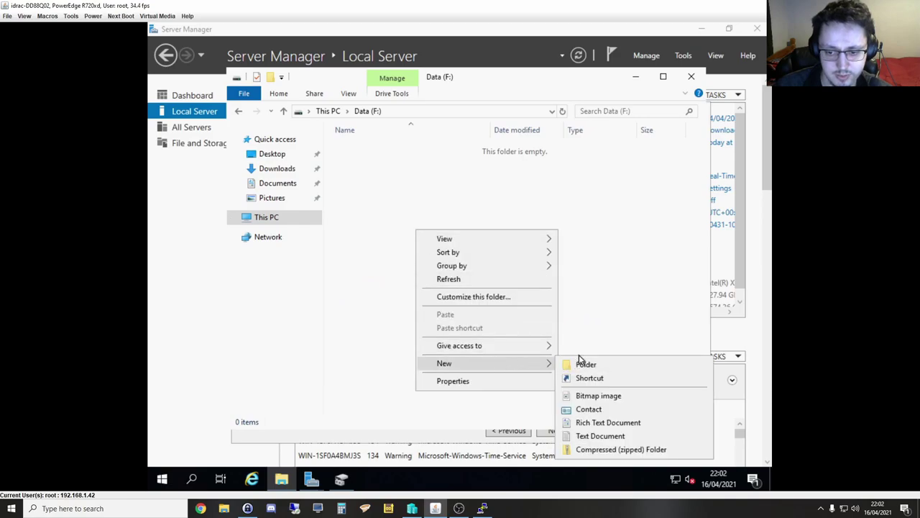
pyautogui.click(581, 359)
pyautogui.write('HYper')
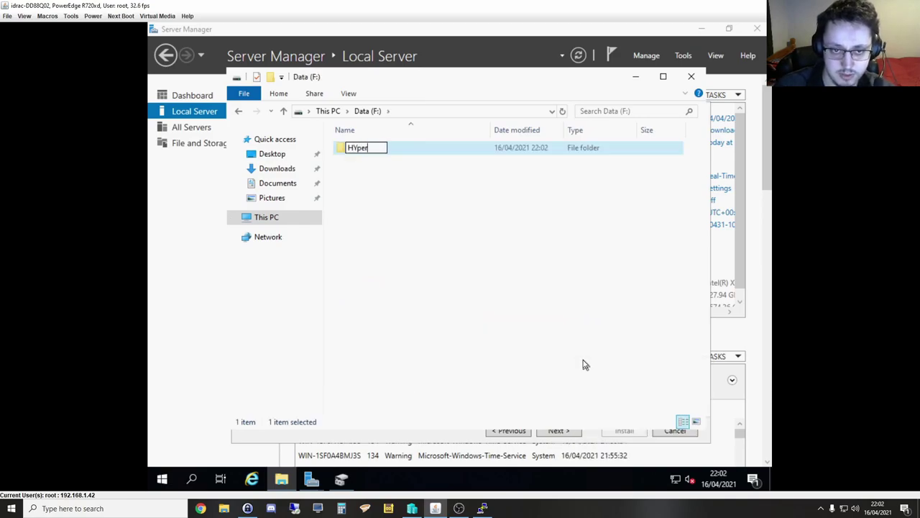
pyautogui.press('BackSpace')
pyautogui.press('BackSpace')
pyautogui.press('BackSpace')
pyautogui.press('BackSpace')
pyautogui.write('yper')
pyautogui.press('BackSpace')
pyautogui.press('BackSpace')
pyautogui.press('BackSpace')
pyautogui.press('BackSpace')
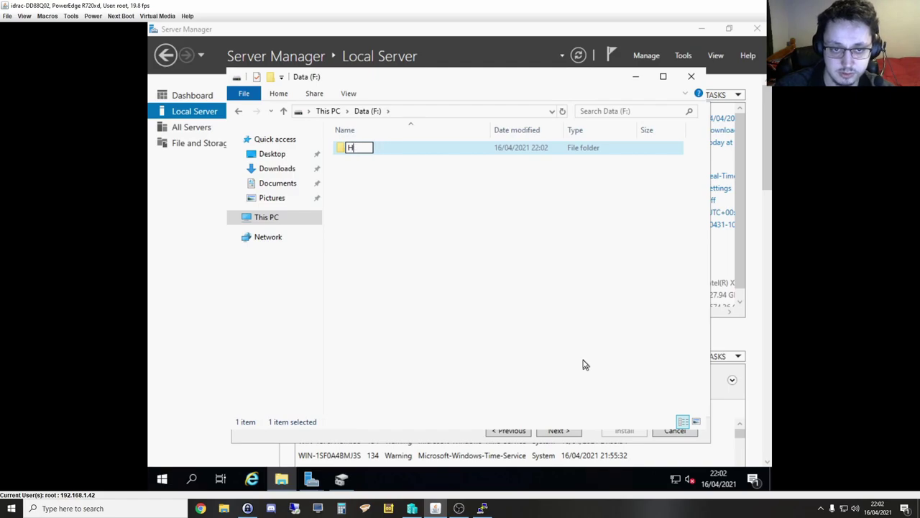
pyautogui.write('yperV')
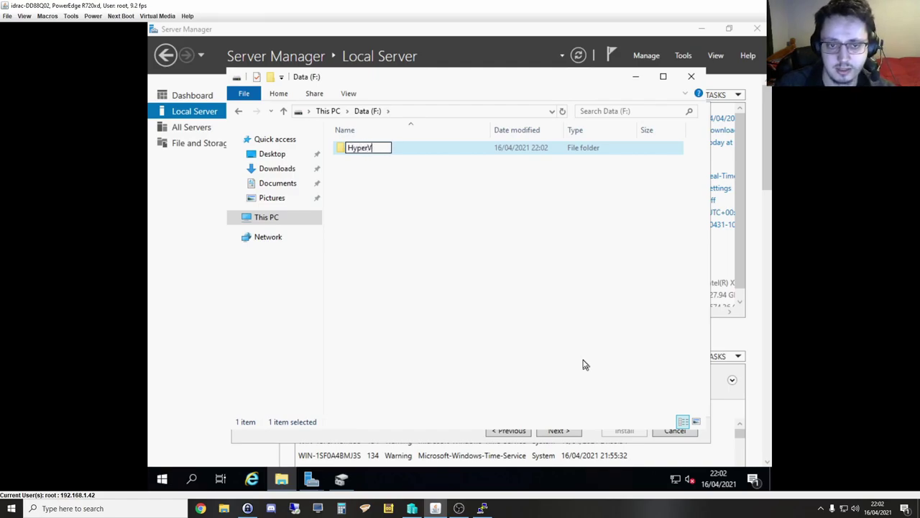
pyautogui.press('Return')
pyautogui.press('Return')
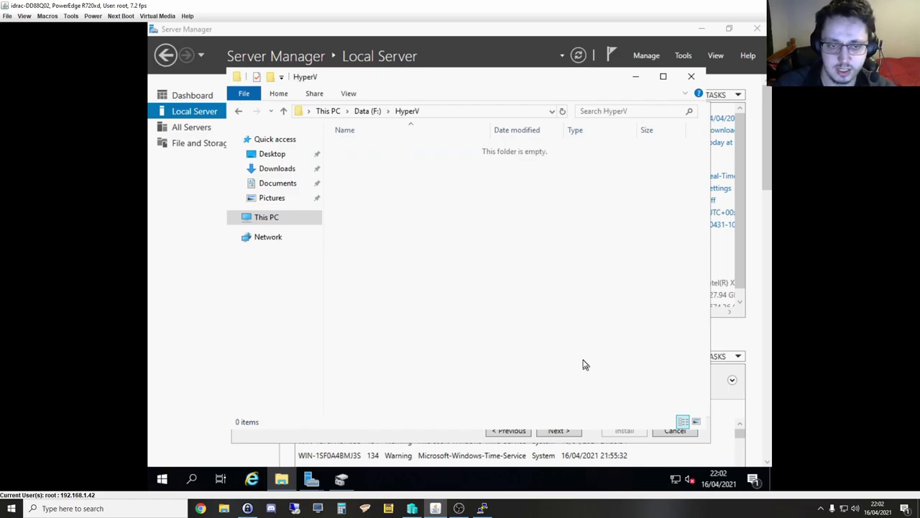
# Step: Create a folder named Virtual Hard Disks inside F:\HyperV
pyautogui.hotkey('ctrl', 'shift', 'n')
pyautogui.write('vhd')
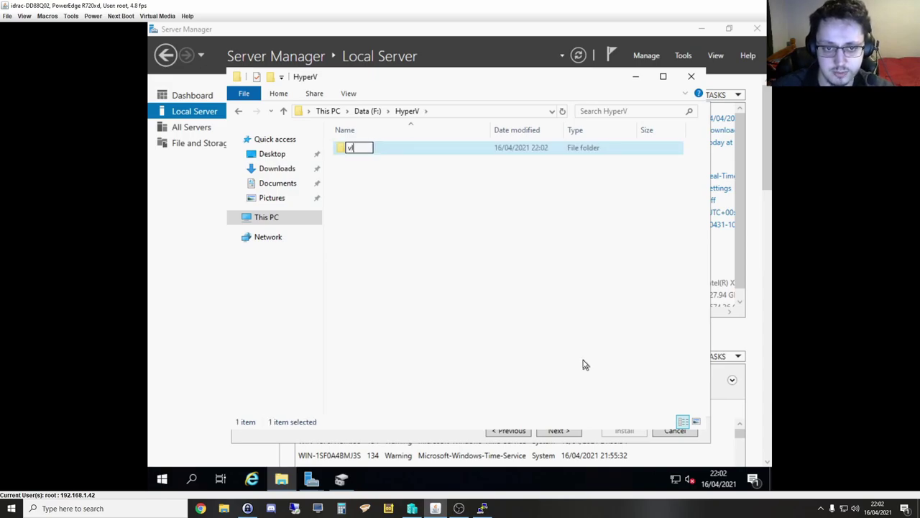
pyautogui.press('BackSpace')
pyautogui.press('BackSpace')
pyautogui.press('BackSpace')
pyautogui.write('VIrtual')
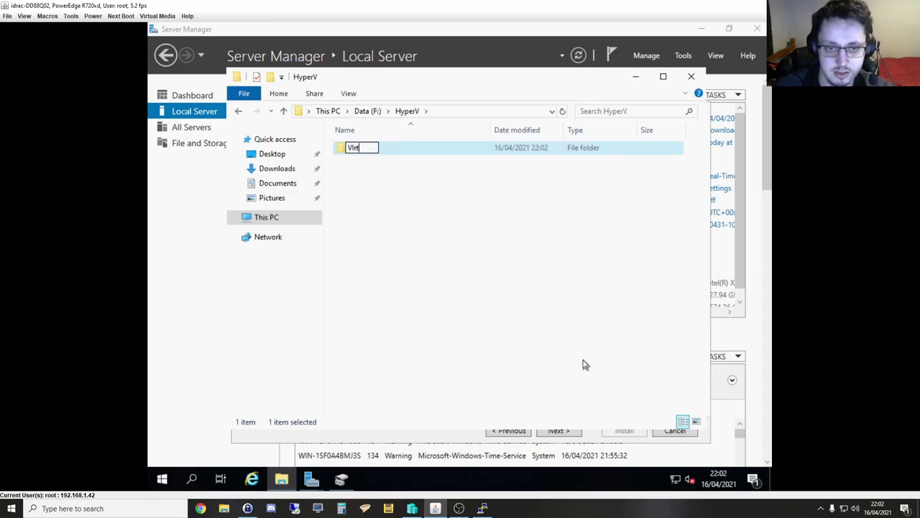
pyautogui.press('BackSpace')
pyautogui.press('BackSpace')
pyautogui.press('BackSpace')
pyautogui.press('BackSpace')
pyautogui.press('BackSpace')
pyautogui.press('BackSpace')
pyautogui.write('i')
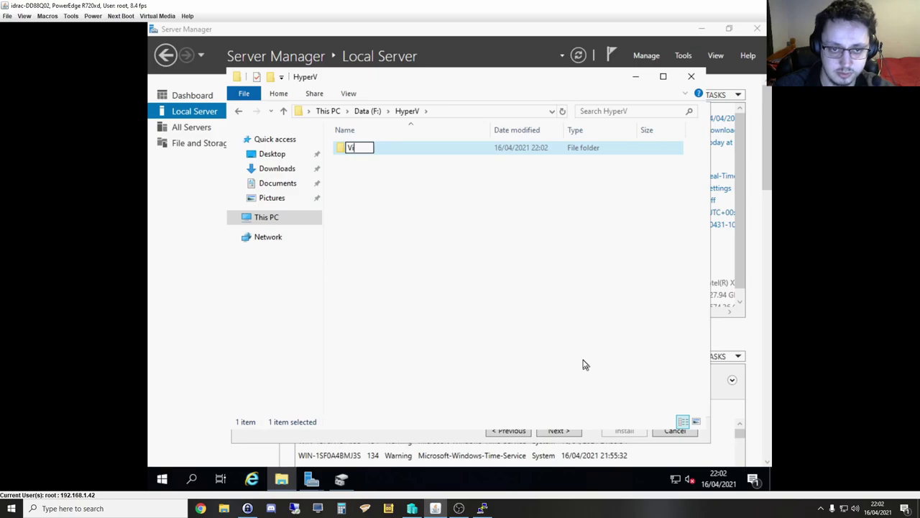
pyautogui.write('rtual Hard Disk')
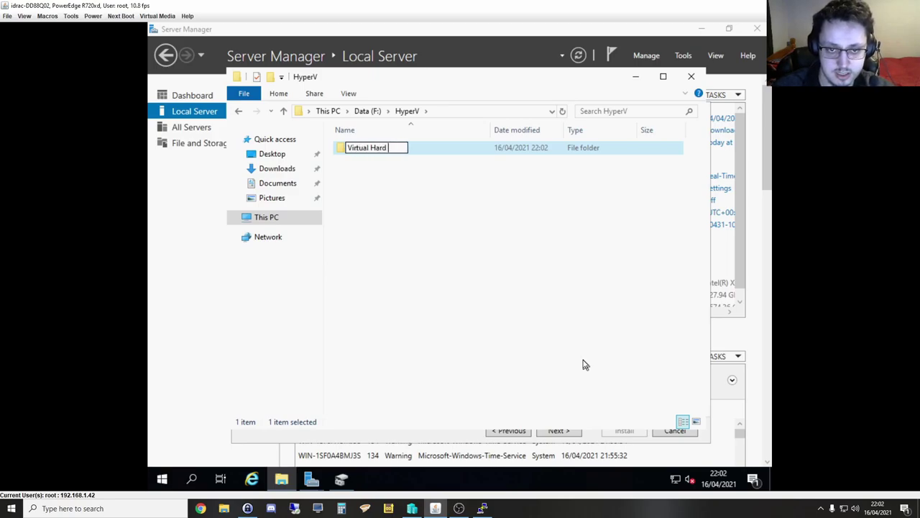
pyautogui.press('BackSpace')
pyautogui.press('BackSpace')
pyautogui.press('BackSpace')
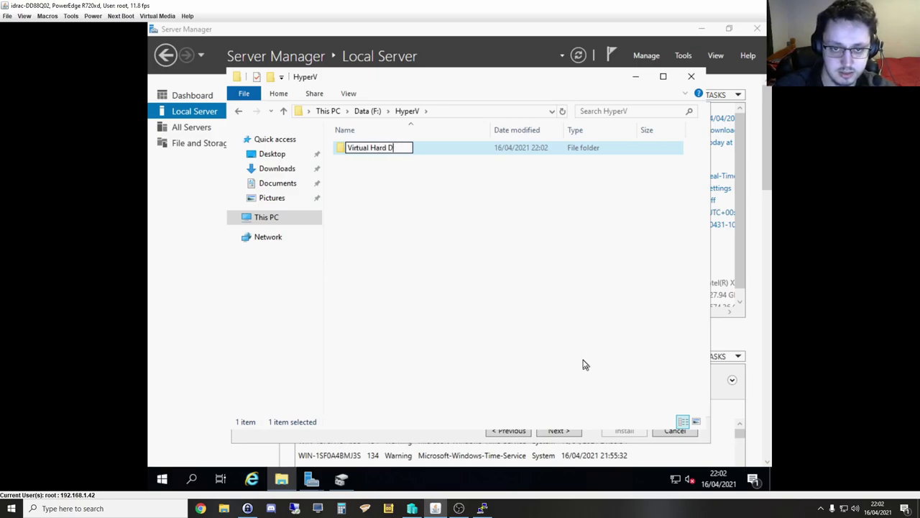
pyautogui.write('isks')
pyautogui.press('Return')
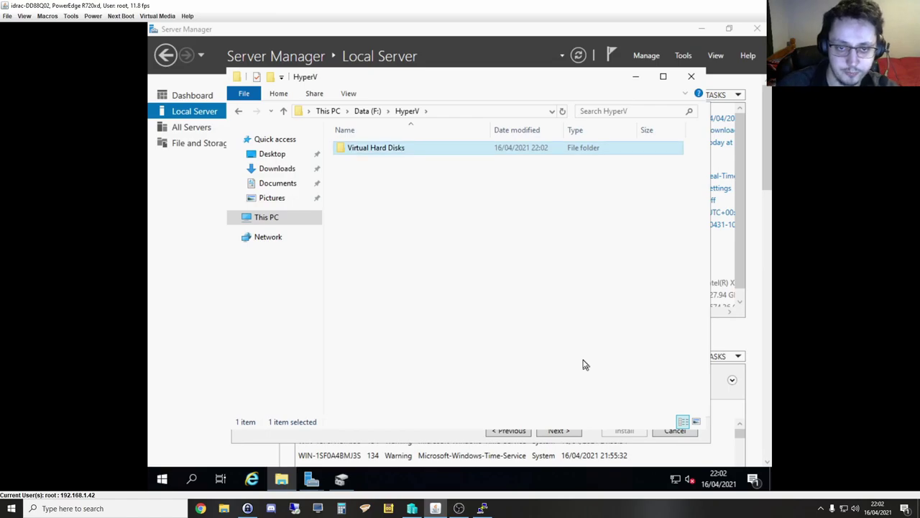
# Step: Add a folder named Virtual Machines alongside the Virtual Hard Disks folder
pyautogui.rightClick(452, 256)
pyautogui.moveTo(521, 402)
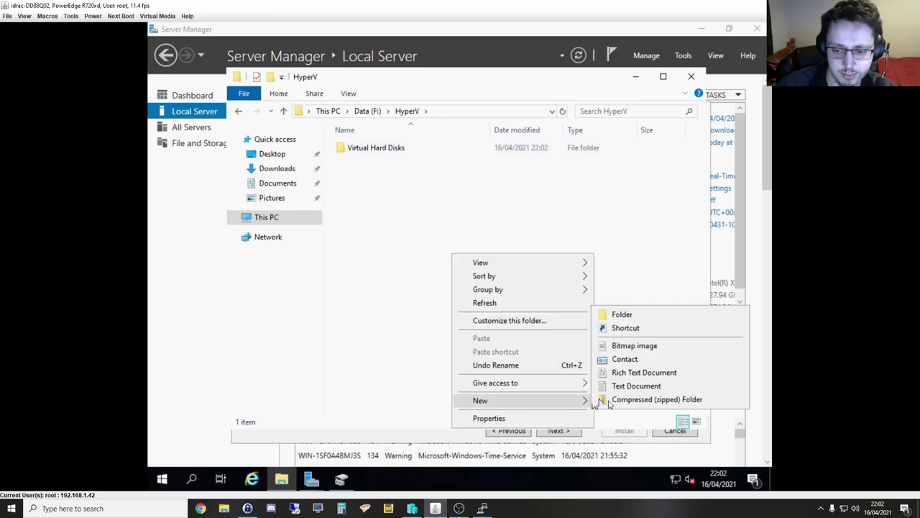
pyautogui.click(628, 315)
pyautogui.press('BackSpace')
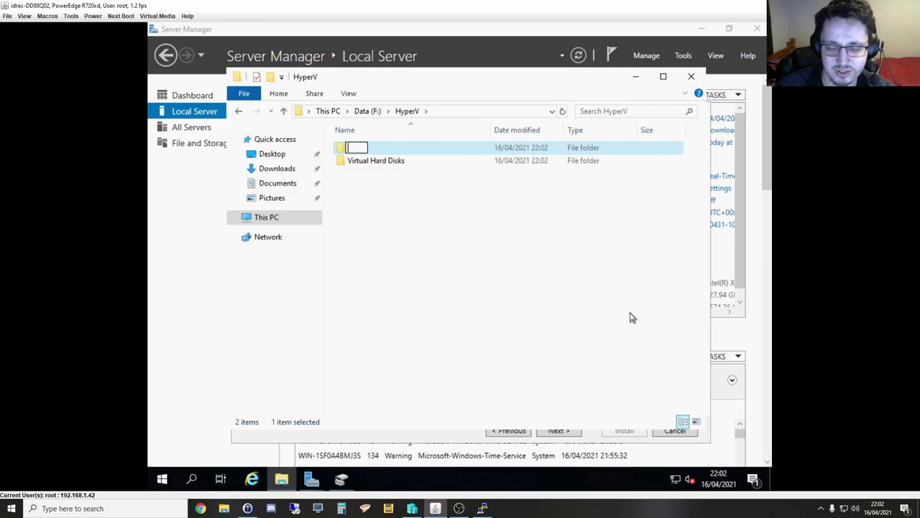
pyautogui.write('Virtual')
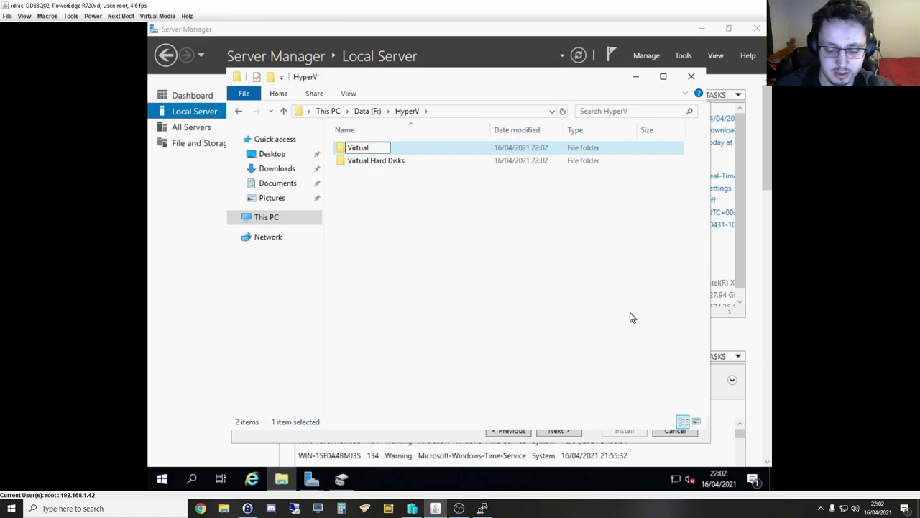
pyautogui.write(' Mach')
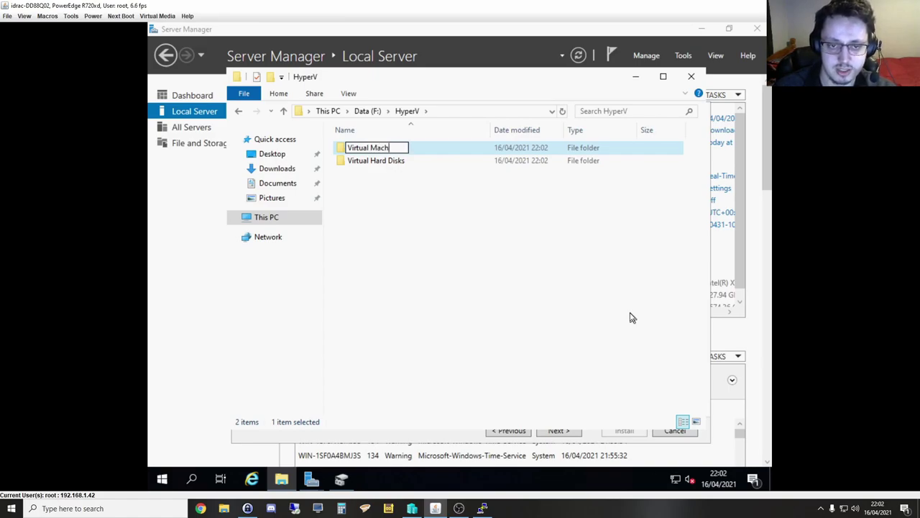
pyautogui.write('ines')
pyautogui.press('Return')
pyautogui.click(382, 207)
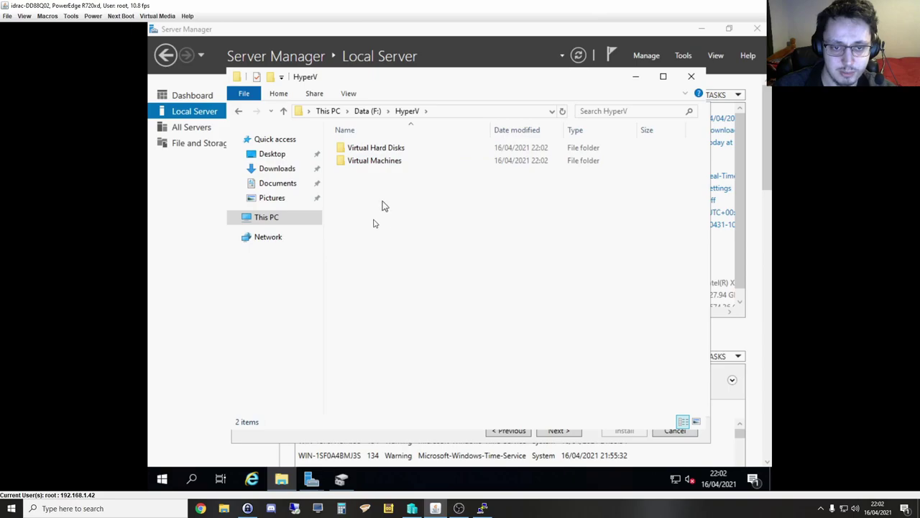
# Step: Add a Snapshots folder inside HyperV and minimize the file window to return to the Default Stores page
pyautogui.rightClick(367, 201)
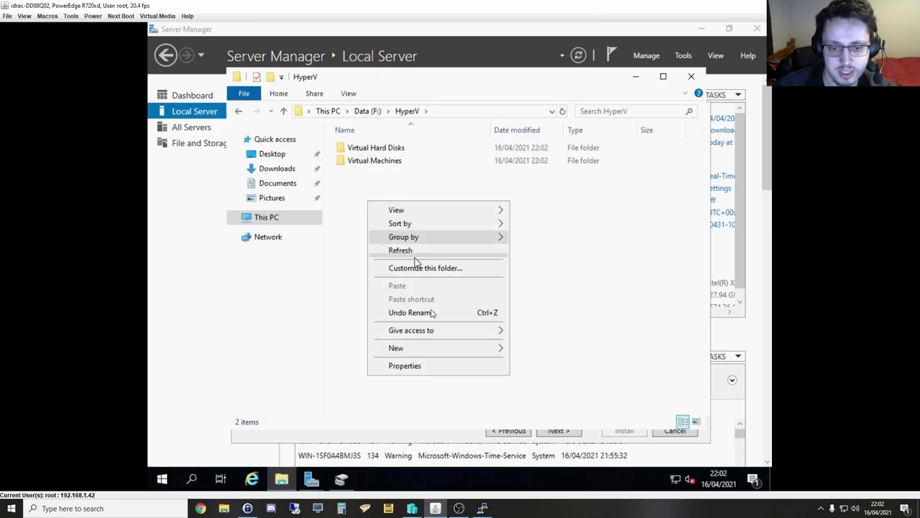
pyautogui.moveTo(443, 351)
pyautogui.click(573, 349)
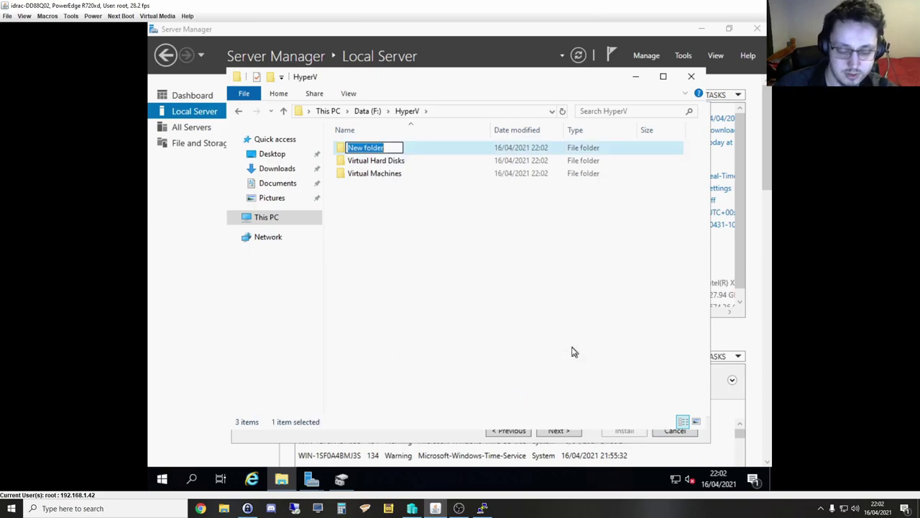
pyautogui.write('SNapshots')
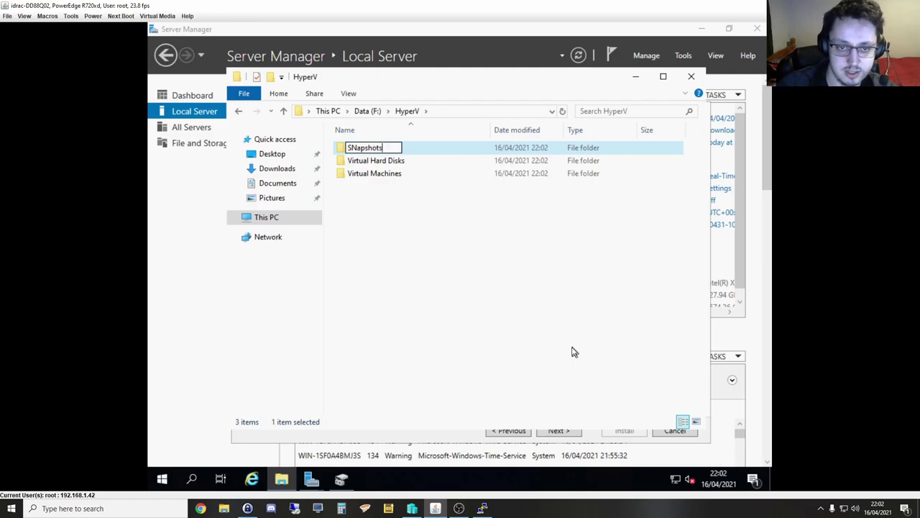
pyautogui.press('Delete')
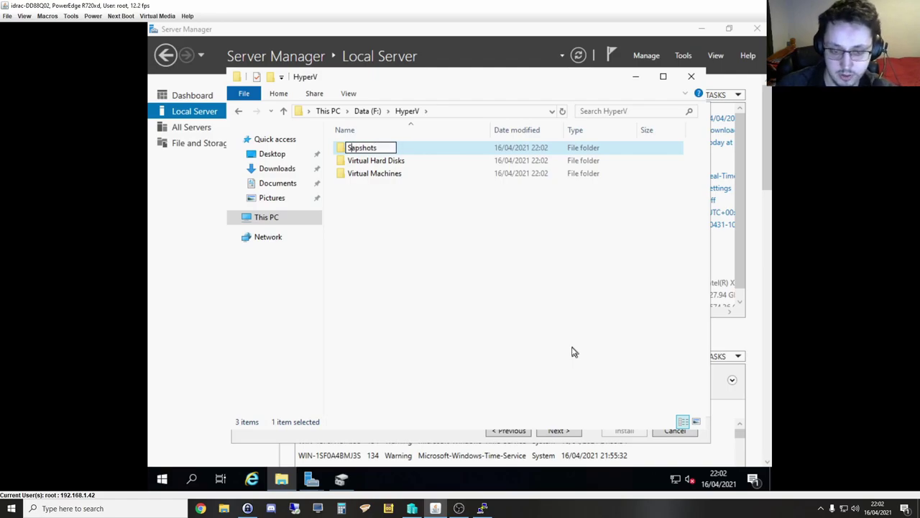
pyautogui.write('n')
pyautogui.press('Return')
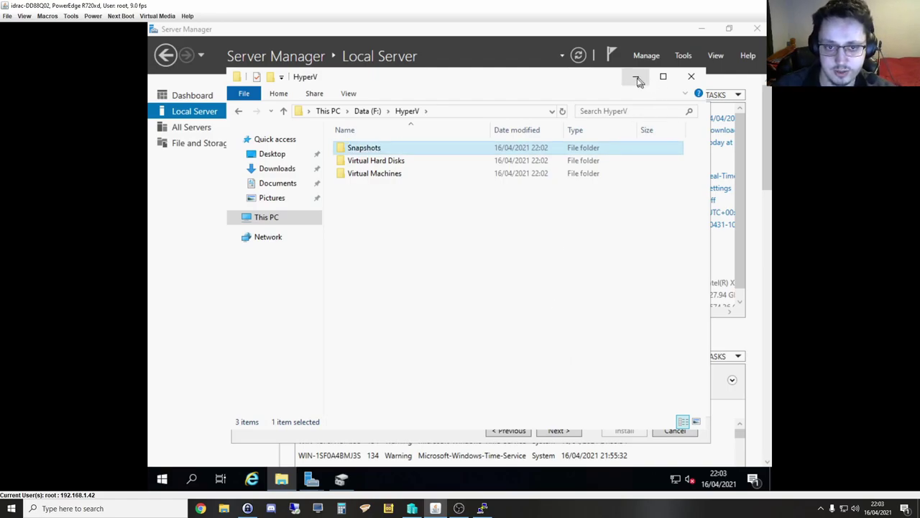
pyautogui.click(636, 77)
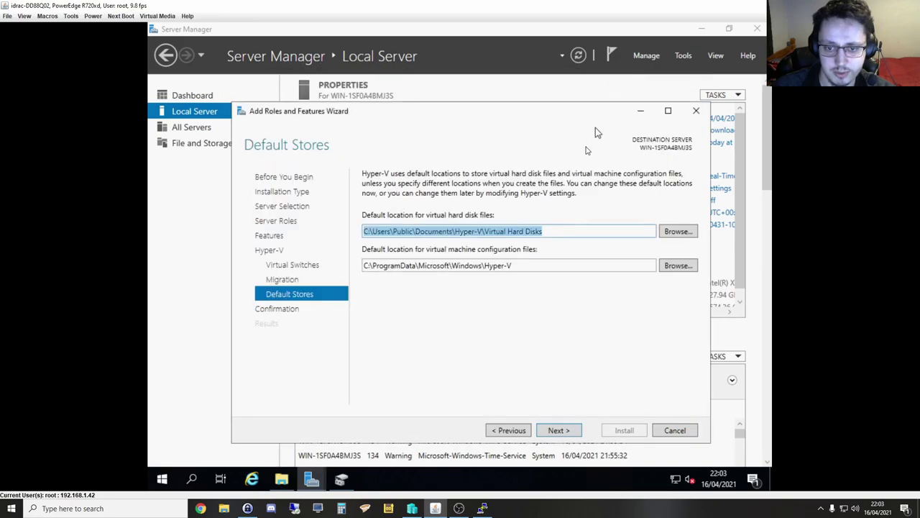
# Step: Browse for the default virtual hard disk location and expand the Data (F:) volume down to the HyperV subfolders
pyautogui.click(678, 231)
pyautogui.click(377, 230)
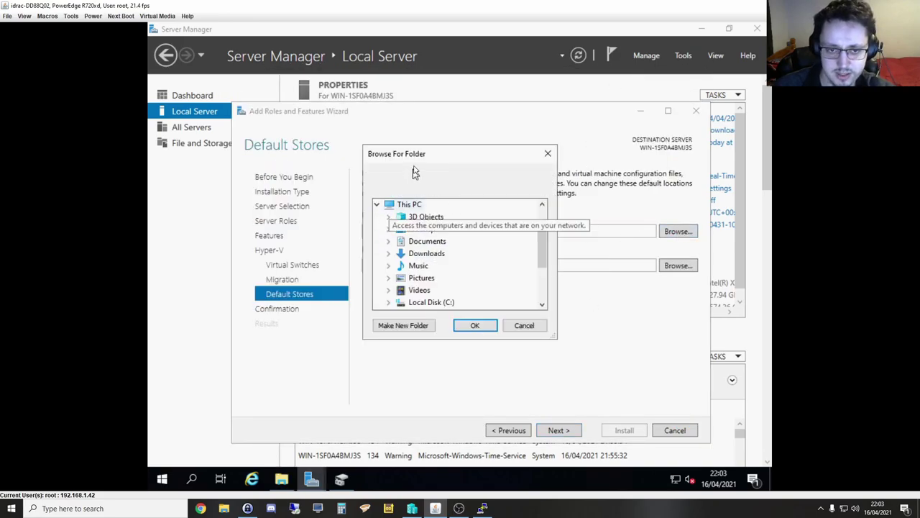
pyautogui.moveTo(416, 157); pyautogui.dragTo(550, 172)
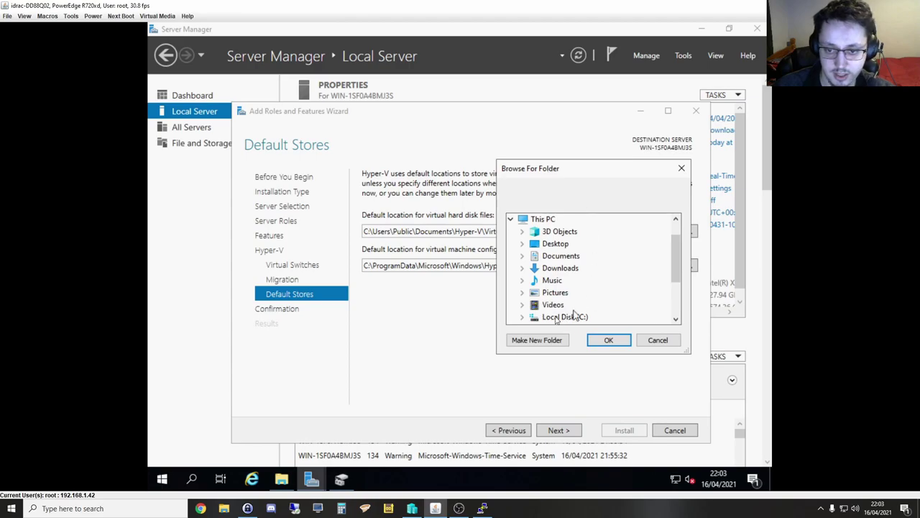
pyautogui.scroll(-2, 536, 298)
pyautogui.click(523, 267)
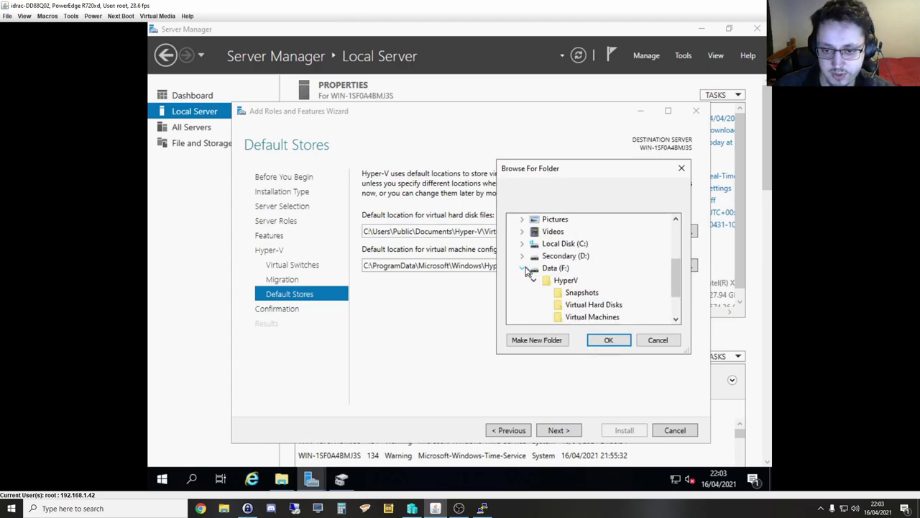
# Step: Set the default location for virtual hard disk files to F:\HyperV\Virtual Hard Disks
pyautogui.click(613, 308)
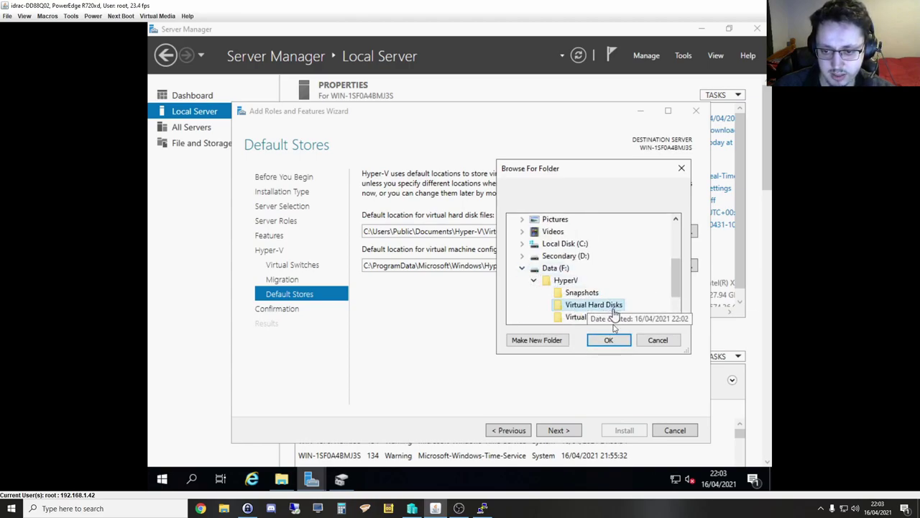
pyautogui.click(609, 339)
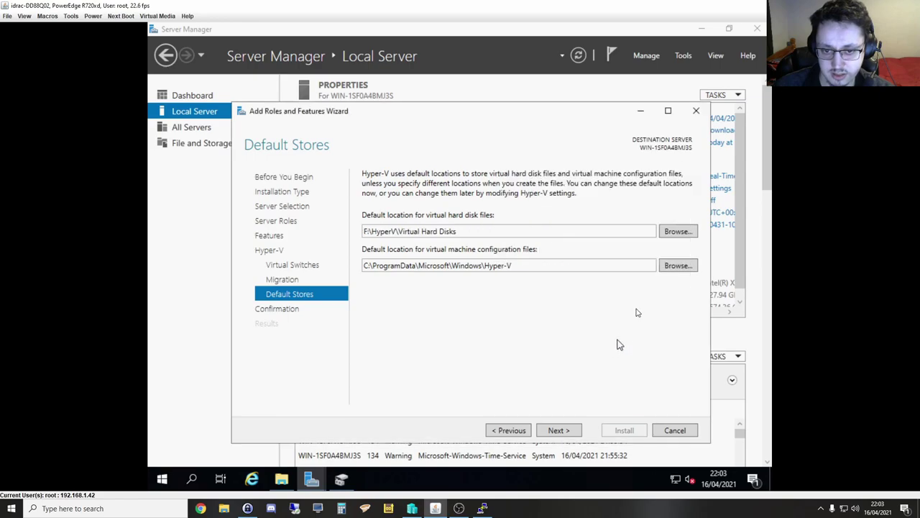
# Step: Set the default location for virtual machine configuration files to F:\HyperV\Virtual Machines
pyautogui.click(678, 265)
pyautogui.click(541, 298)
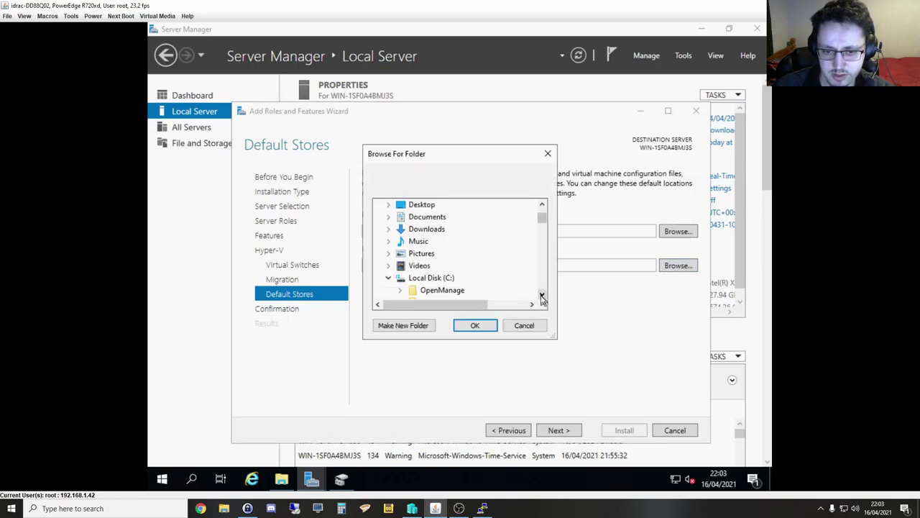
pyautogui.click(541, 299)
pyautogui.click(541, 298)
pyautogui.click(541, 298)
pyautogui.click(542, 298)
pyautogui.click(541, 298)
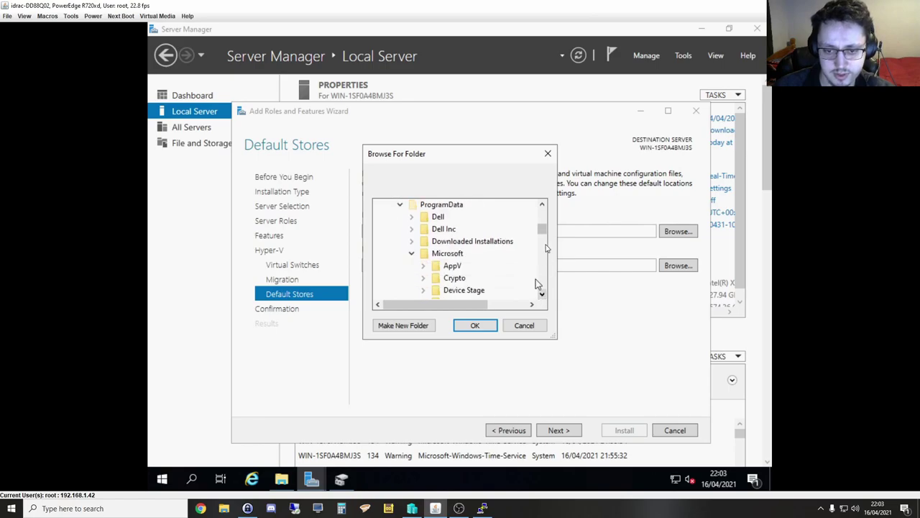
pyautogui.moveTo(543, 226); pyautogui.dragTo(542, 210)
pyautogui.scroll(-2, 467, 259)
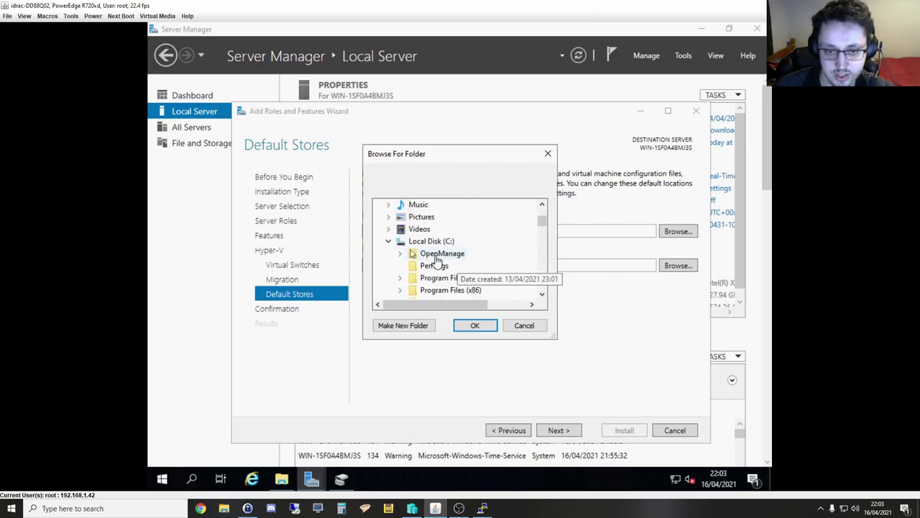
pyautogui.click(389, 241)
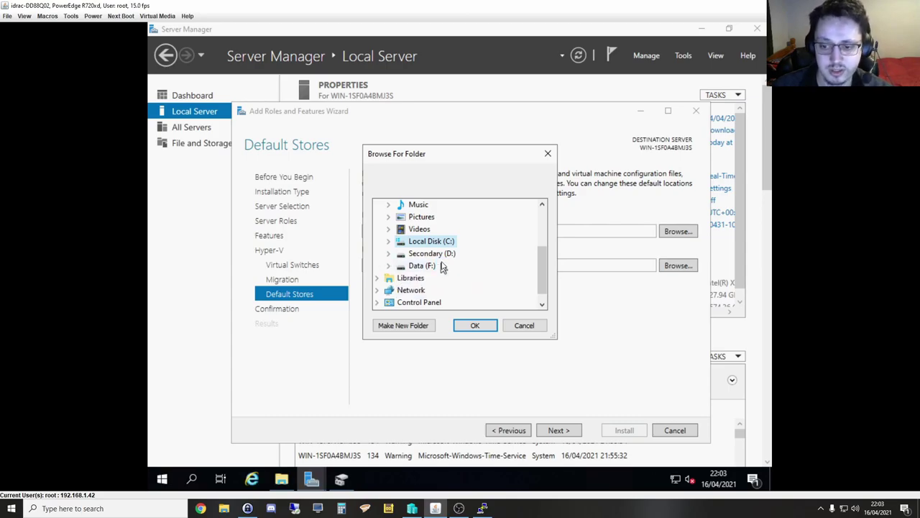
pyautogui.scroll(1, 417, 267)
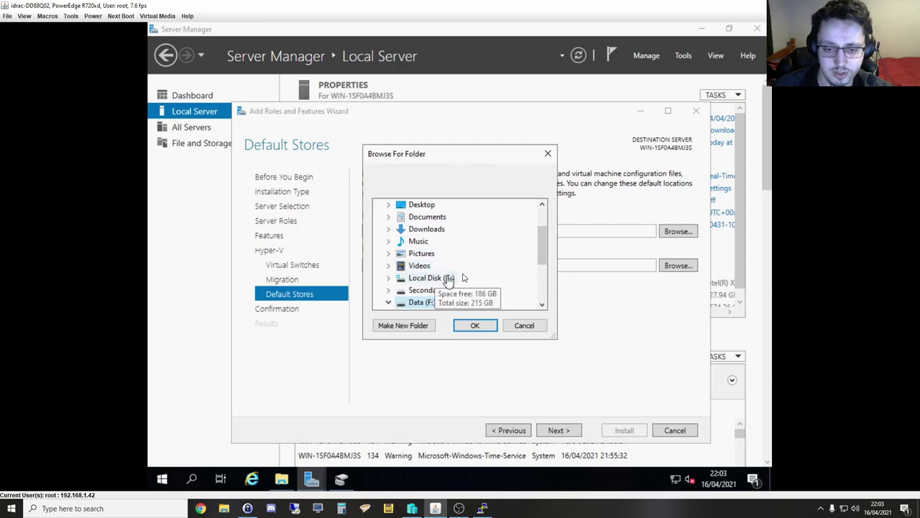
pyautogui.click(428, 301)
pyautogui.click(464, 279)
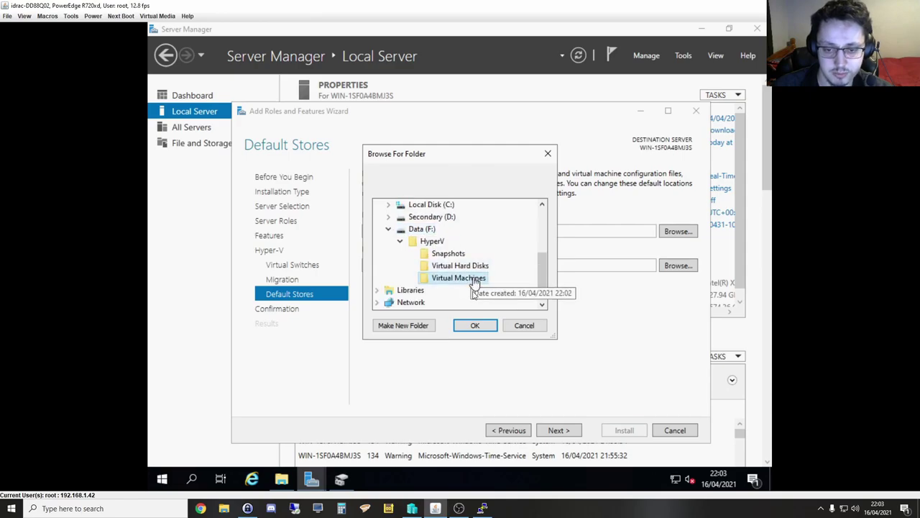
pyautogui.click(478, 325)
# Step: Proceed to the confirmation page, allow automatic restart of the destination server, and start installing the Hyper-V role
pyautogui.click(559, 430)
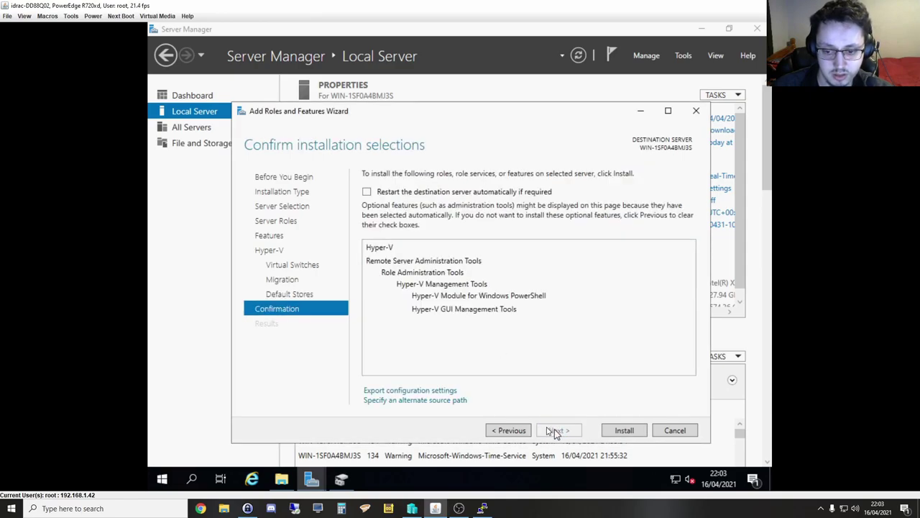
pyautogui.click(464, 192)
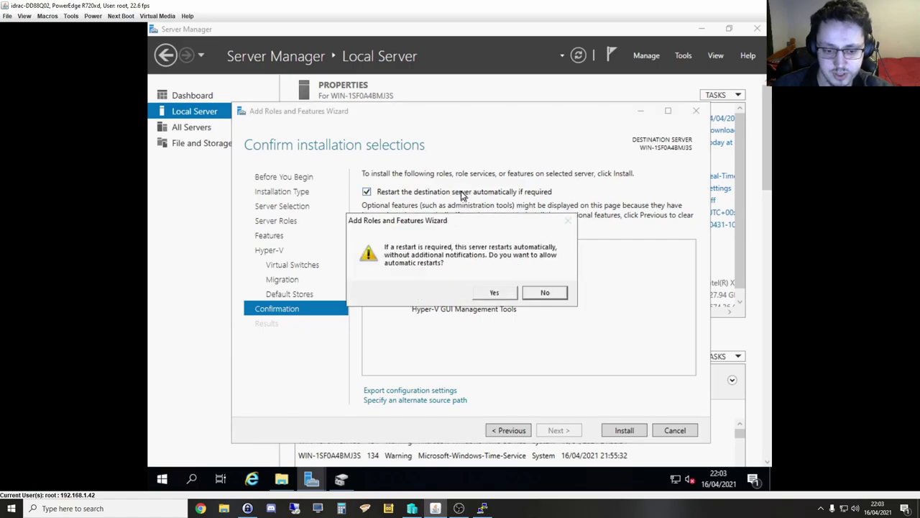
pyautogui.click(500, 295)
pyautogui.click(623, 430)
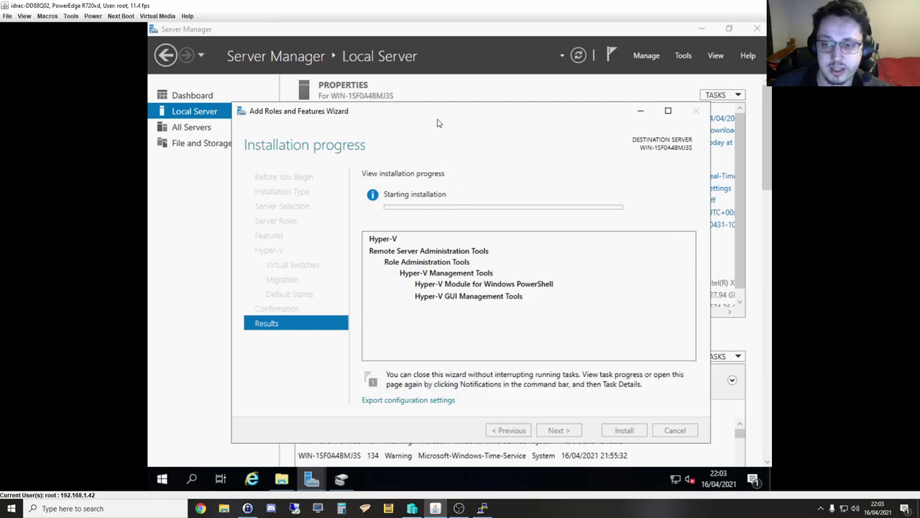
pyautogui.moveTo(398, 111)
pyautogui.mouseDown()
pyautogui.moveTo(413, 106)
pyautogui.moveTo(407, 113)
pyautogui.mouseUp()
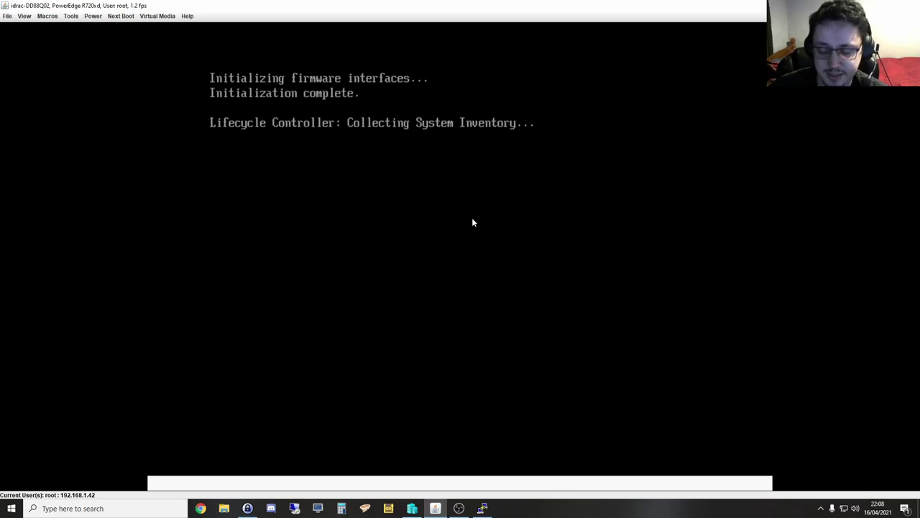
pyautogui.doubleClick(547, 3)
pyautogui.doubleClick(507, 6)
pyautogui.doubleClick(506, 8)
pyautogui.doubleClick(493, 20)
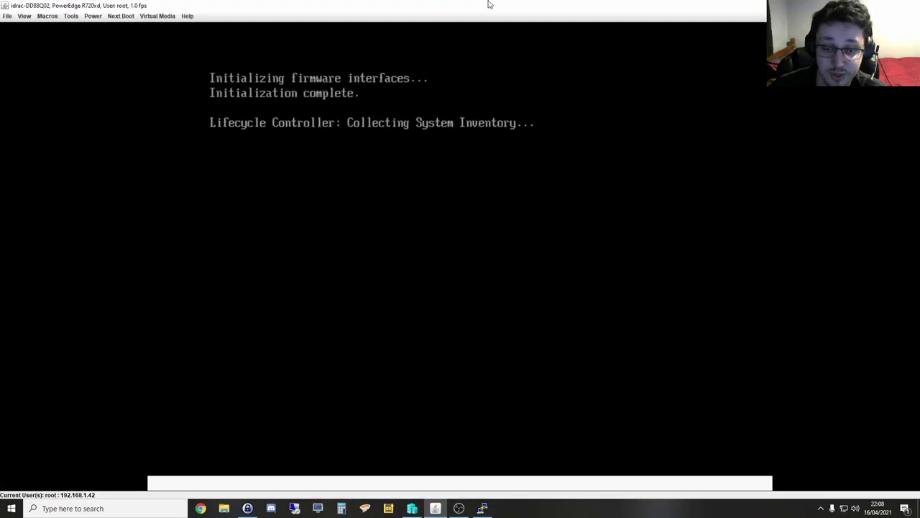
pyautogui.doubleClick(487, 4)
pyautogui.doubleClick(485, 22)
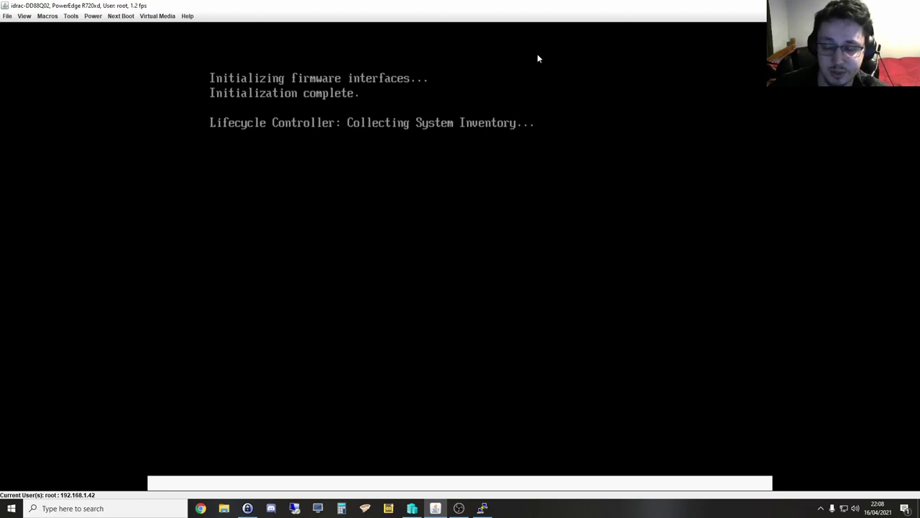
pyautogui.moveTo(509, 12); pyautogui.dragTo(501, 2)
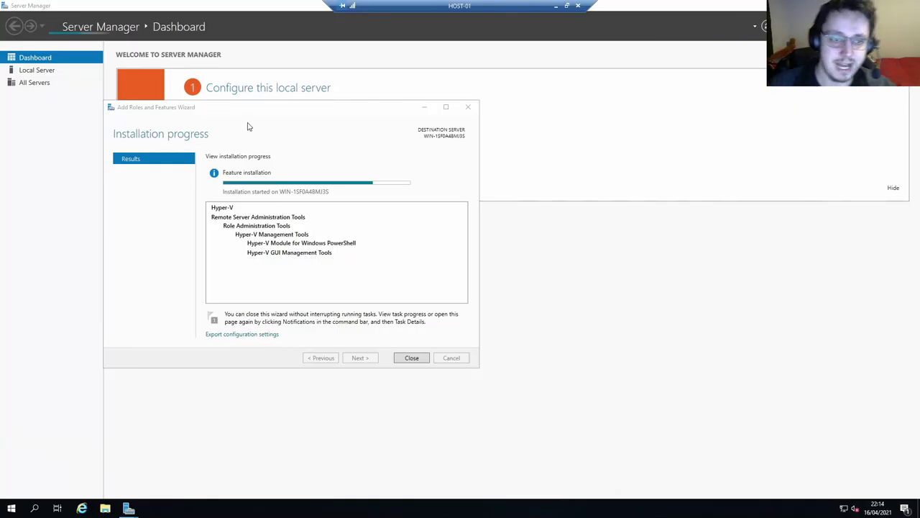
pyautogui.click(320, 131)
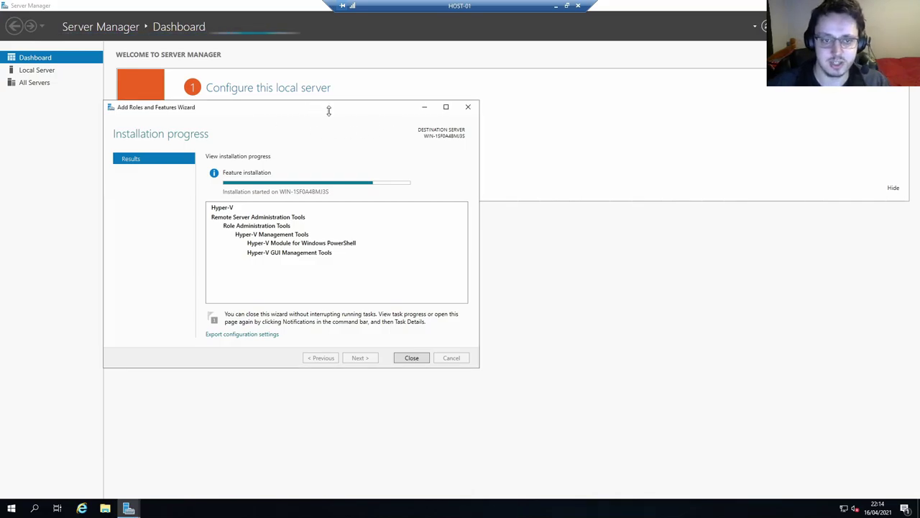
pyautogui.moveTo(323, 113); pyautogui.dragTo(497, 132)
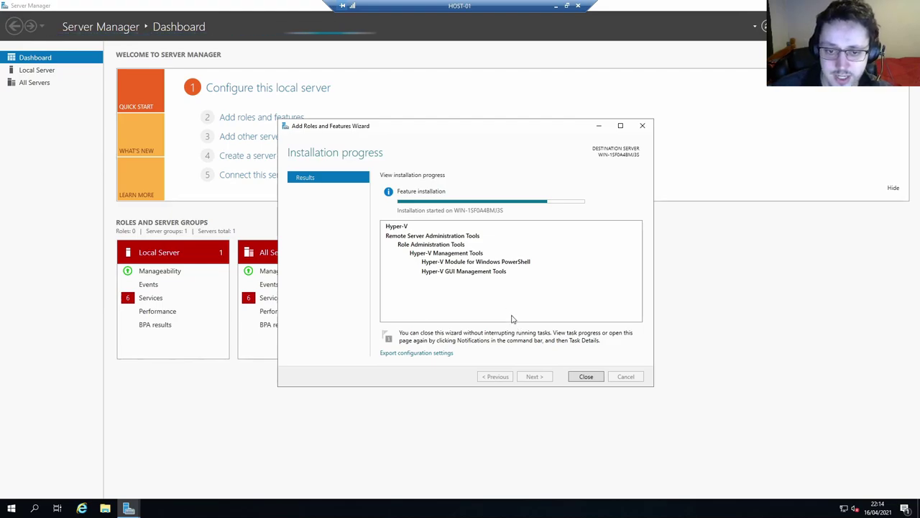
pyautogui.moveTo(427, 131); pyautogui.dragTo(482, 116)
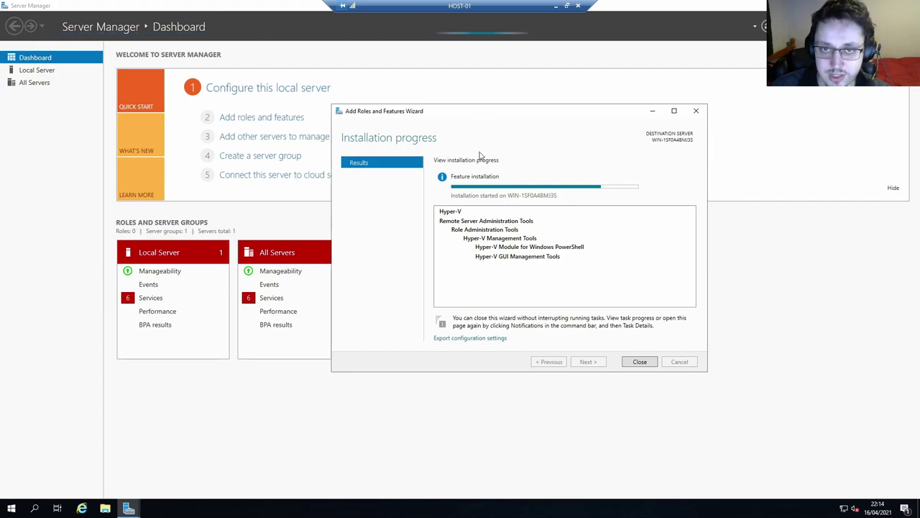
pyautogui.moveTo(425, 112); pyautogui.dragTo(448, 84)
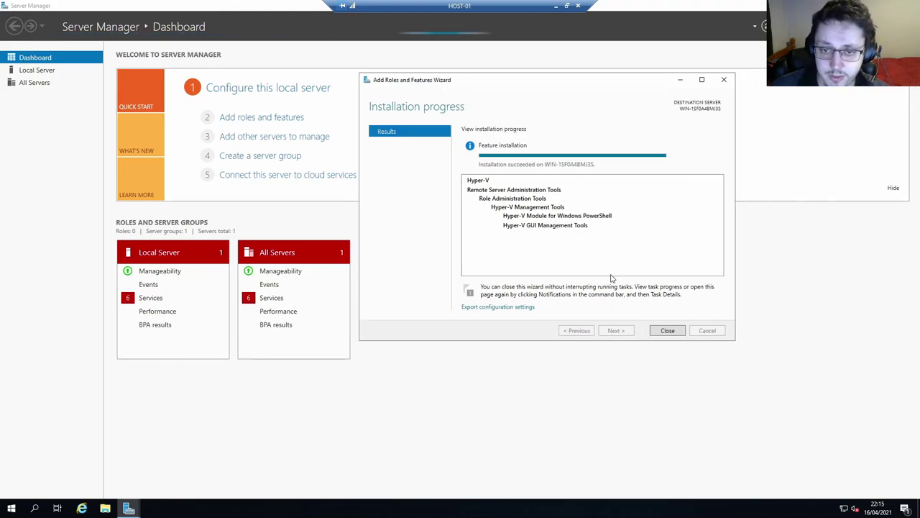
# Step: Close the finished Add Roles and Features Wizard and open Hyper-V Manager
pyautogui.click(665, 331)
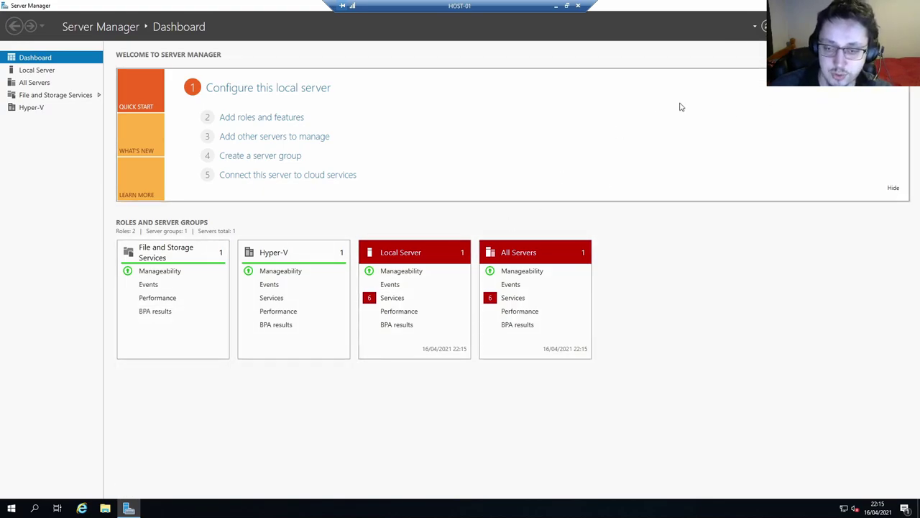
pyautogui.click(820, 25)
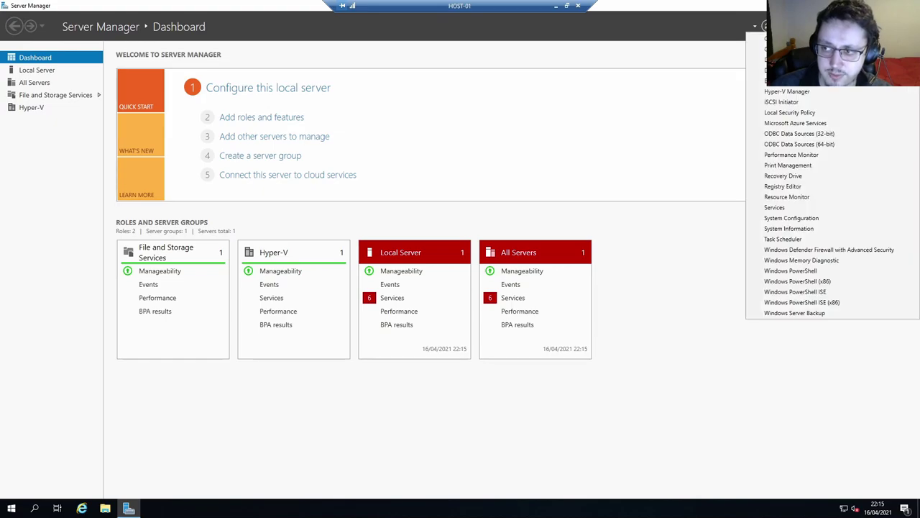
pyautogui.click(787, 92)
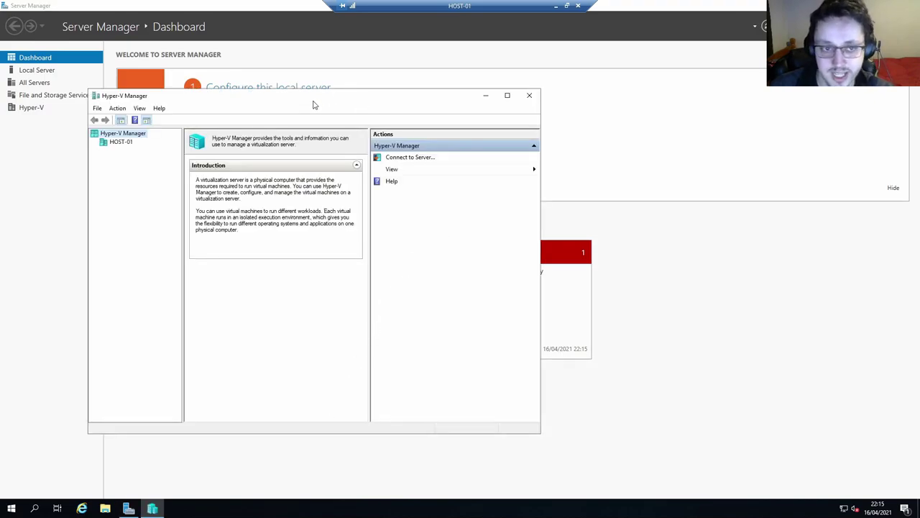
# Step: Select the HOST-01 server in Hyper-V Manager and narrow the Actions area to widen the virtual machine list
pyautogui.moveTo(314, 105); pyautogui.dragTo(466, 108)
pyautogui.click(267, 146)
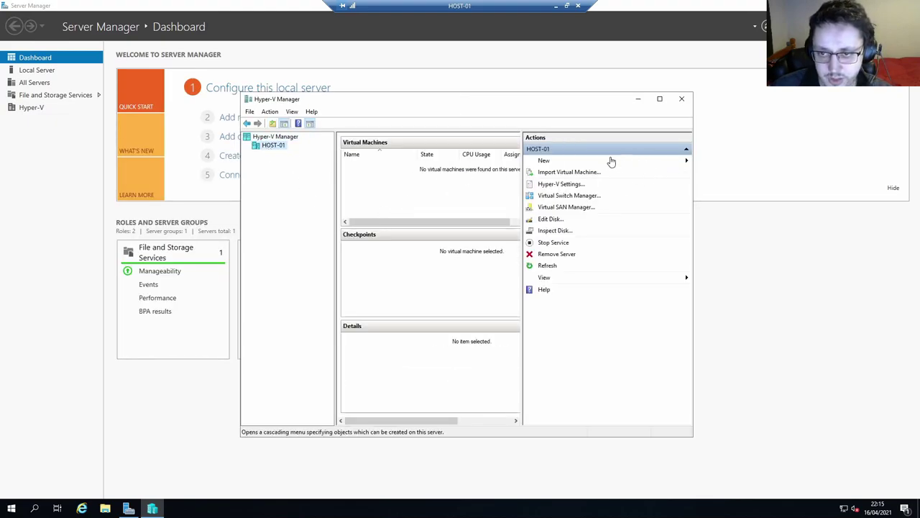
pyautogui.moveTo(575, 162); pyautogui.dragTo(577, 163)
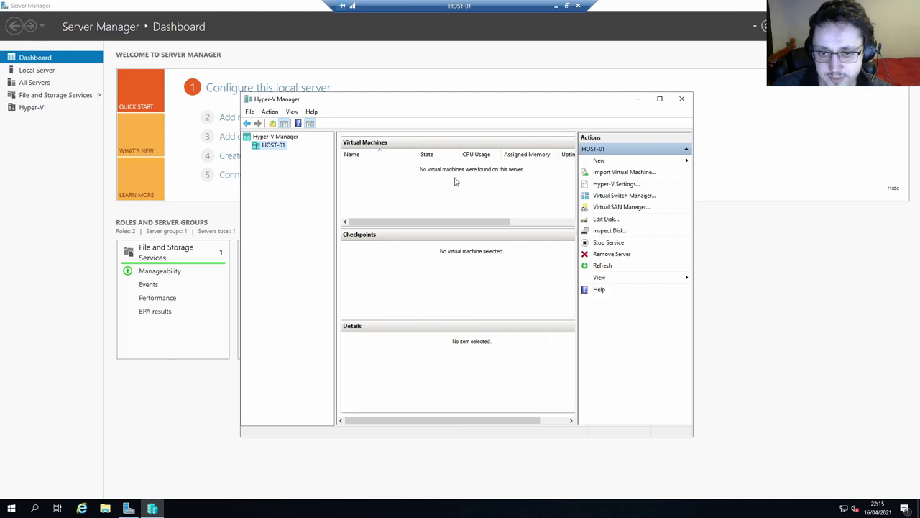
pyautogui.rightClick(267, 148)
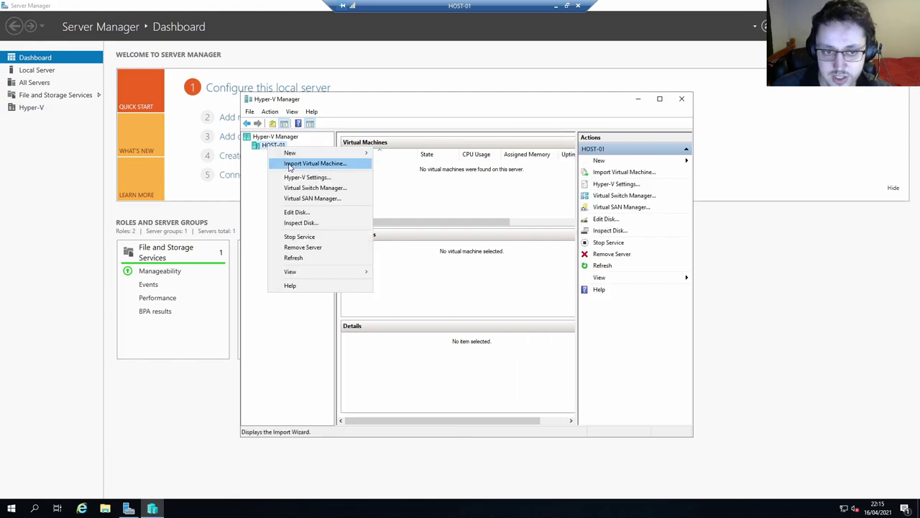
pyautogui.rightClick(393, 174)
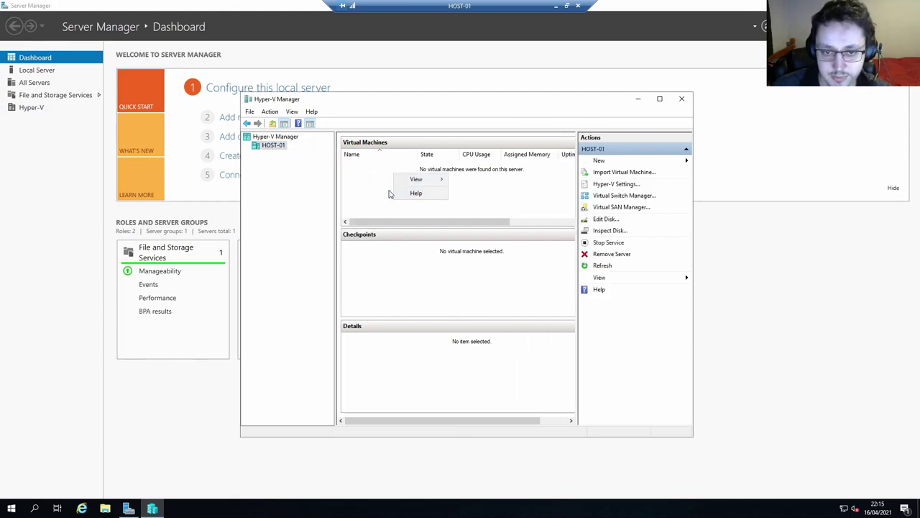
pyautogui.click(275, 148)
# Step: Start importing a virtual machine on HOST-01, choosing the DC-00 folder inside Hyper-V on the Secondary (D:) drive as the source
pyautogui.rightClick(274, 149)
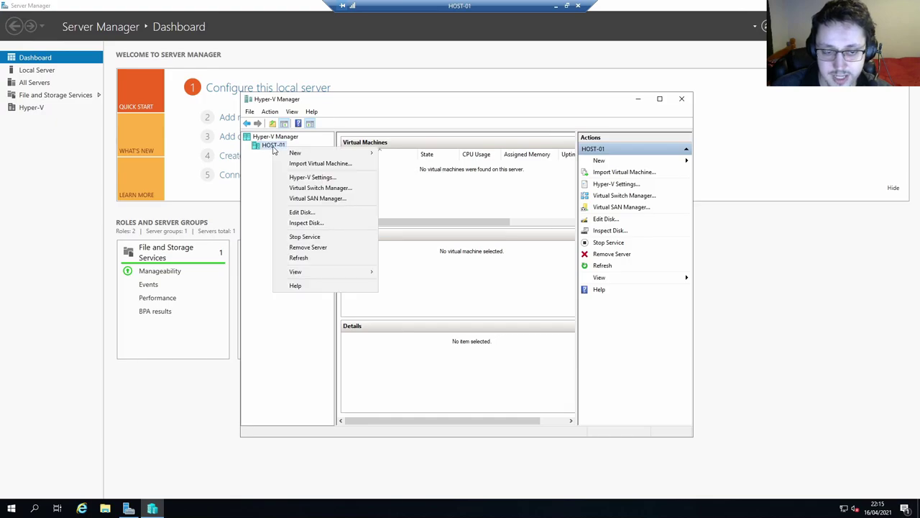
pyautogui.click(363, 163)
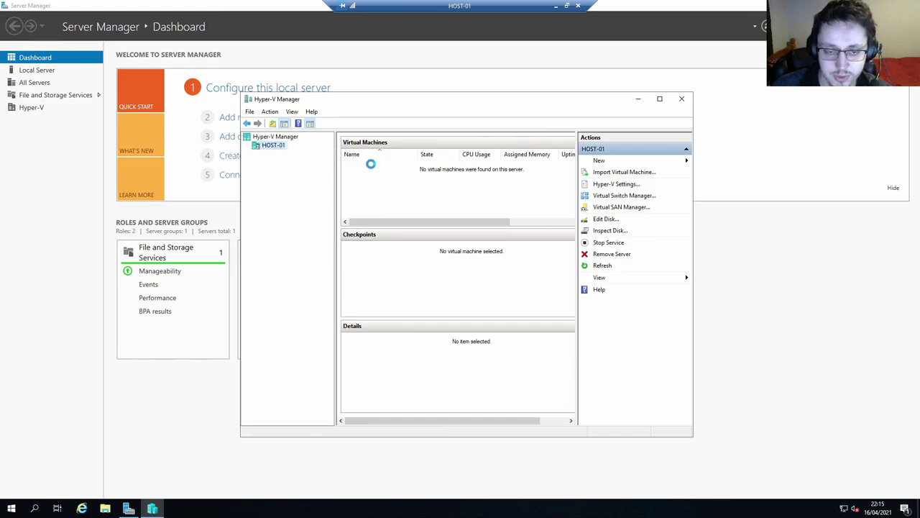
pyautogui.click(528, 363)
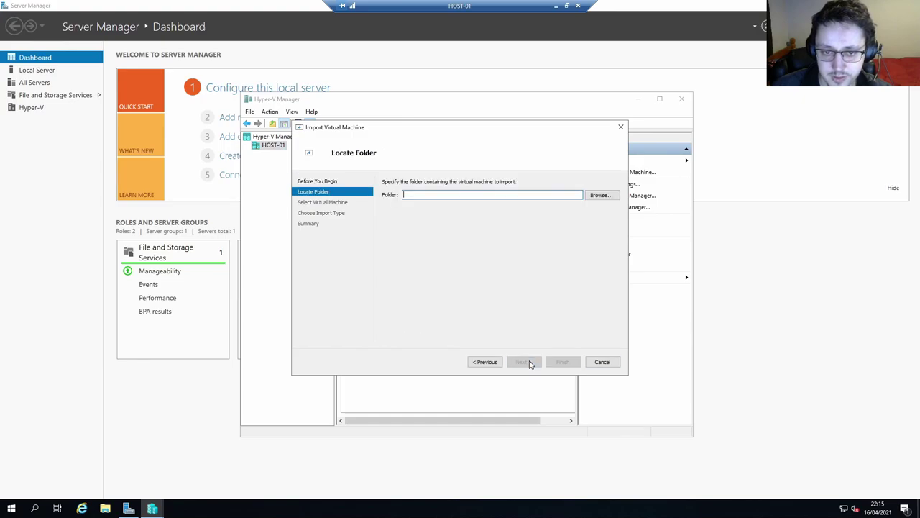
pyautogui.click(597, 196)
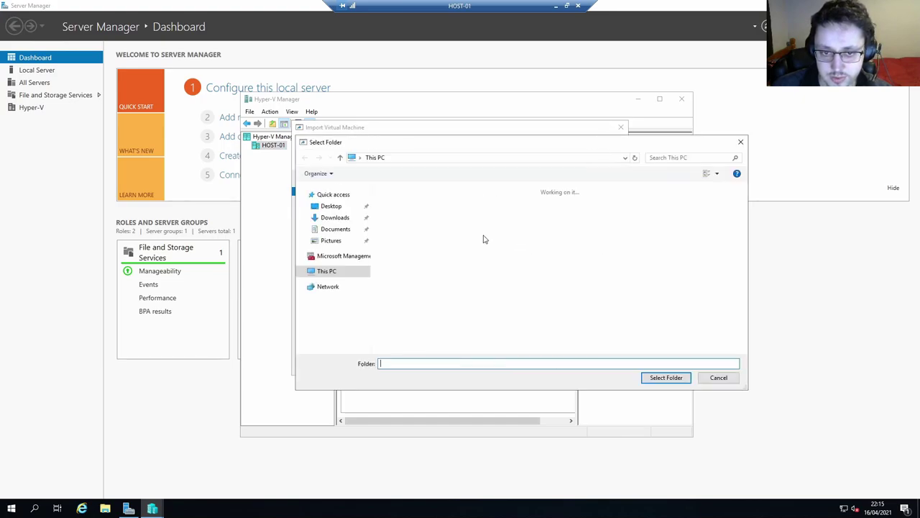
pyautogui.doubleClick(550, 302)
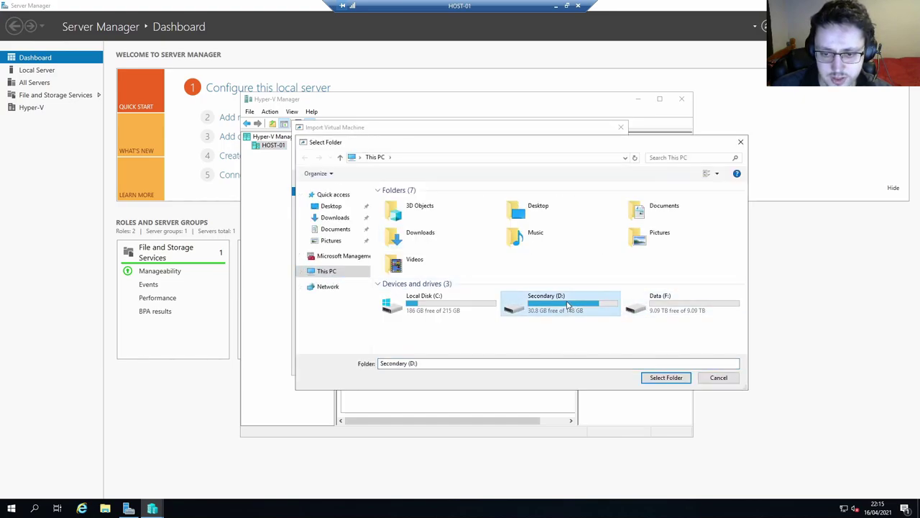
pyautogui.doubleClick(410, 211)
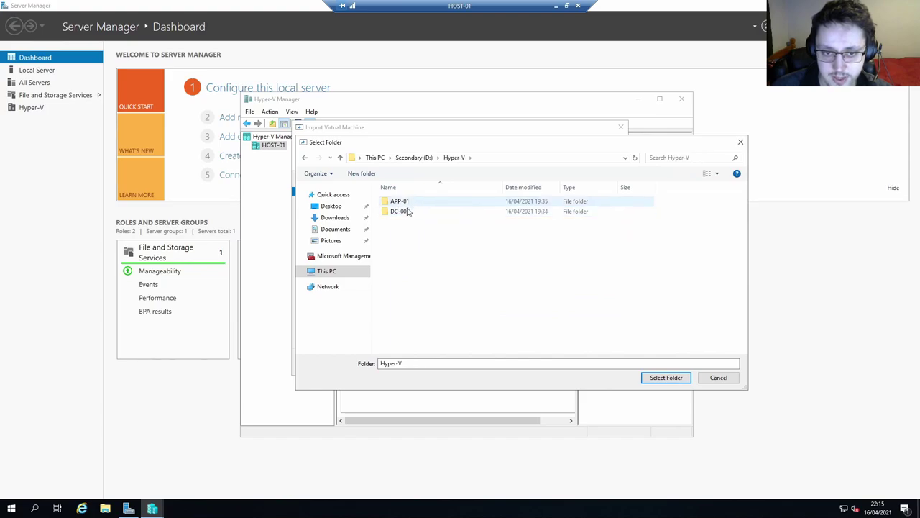
pyautogui.click(403, 210)
pyautogui.click(666, 378)
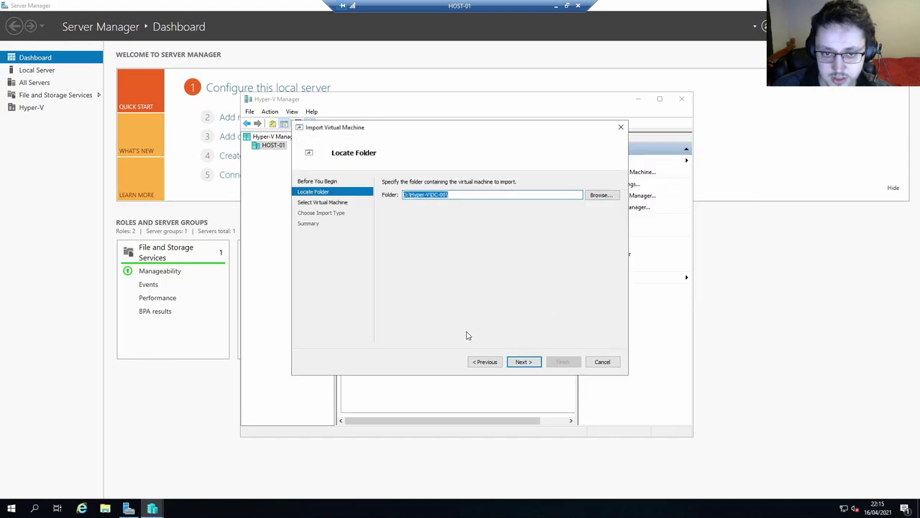
# Step: Look ahead to the import type options and return to the virtual machine selection to check the DC-00 entry
pyautogui.click(524, 362)
pyautogui.click(523, 366)
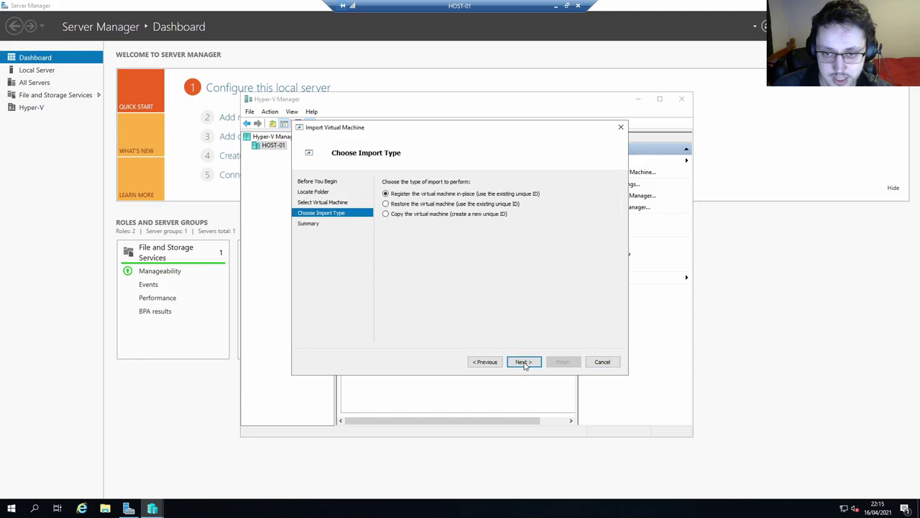
pyautogui.click(486, 363)
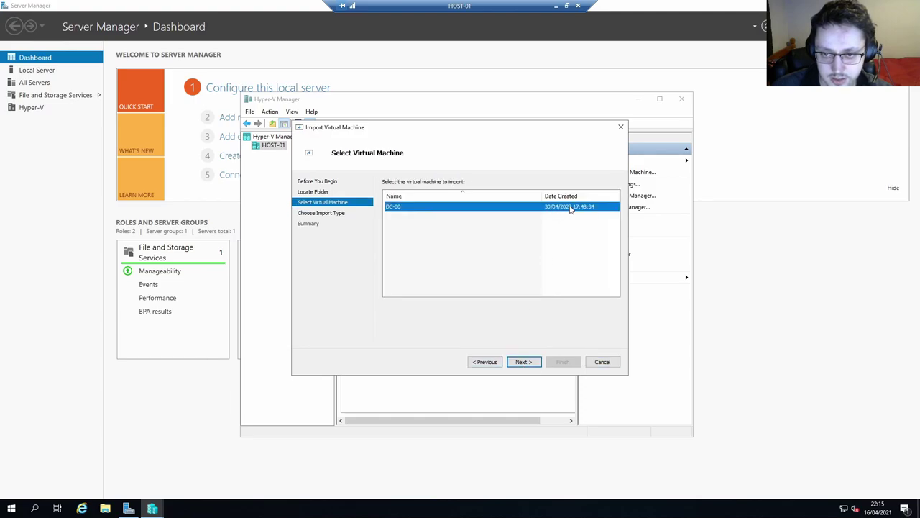
pyautogui.click(530, 362)
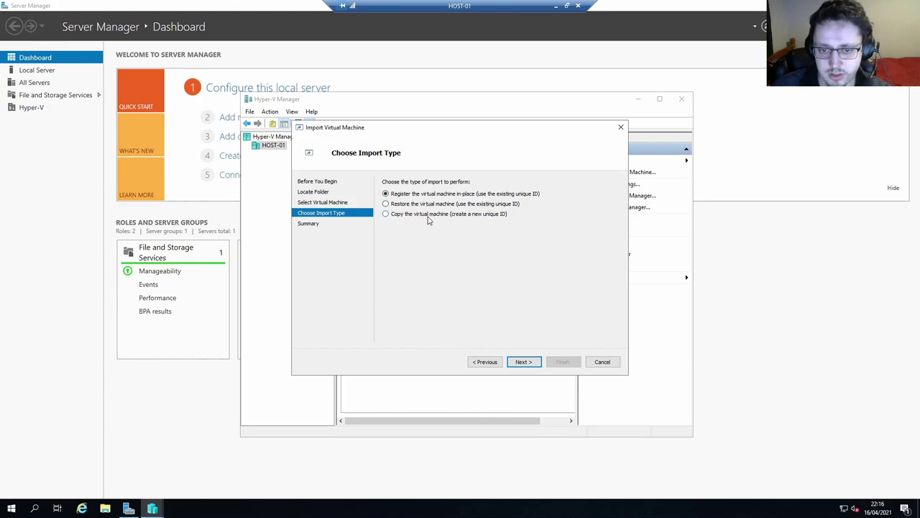
pyautogui.click(526, 361)
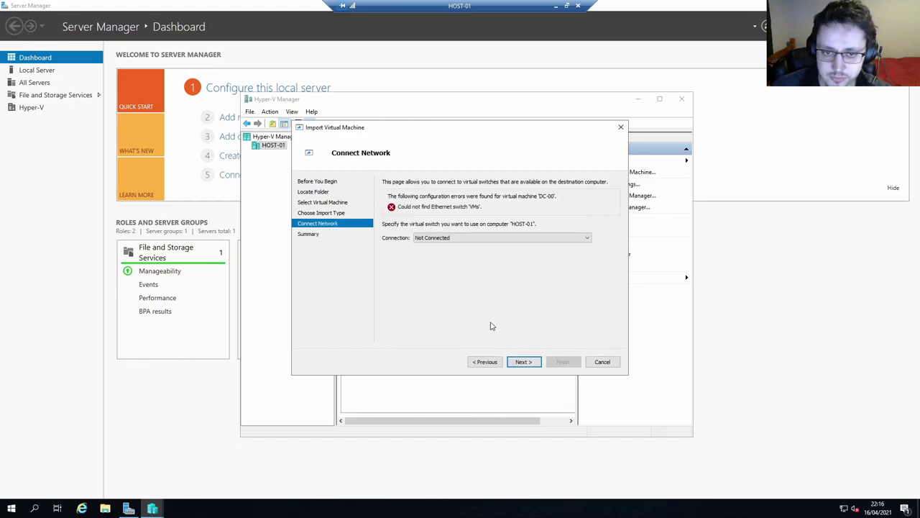
pyautogui.click(454, 239)
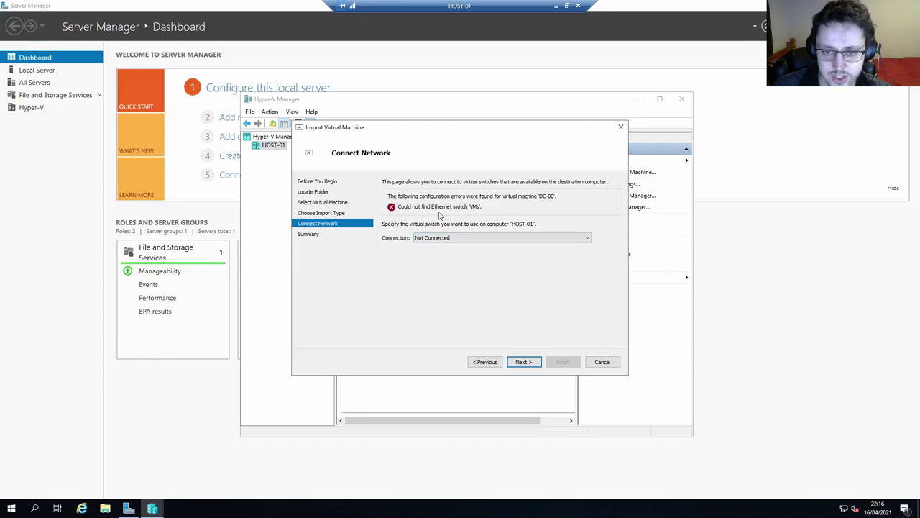
pyautogui.click(443, 239)
pyautogui.click(441, 239)
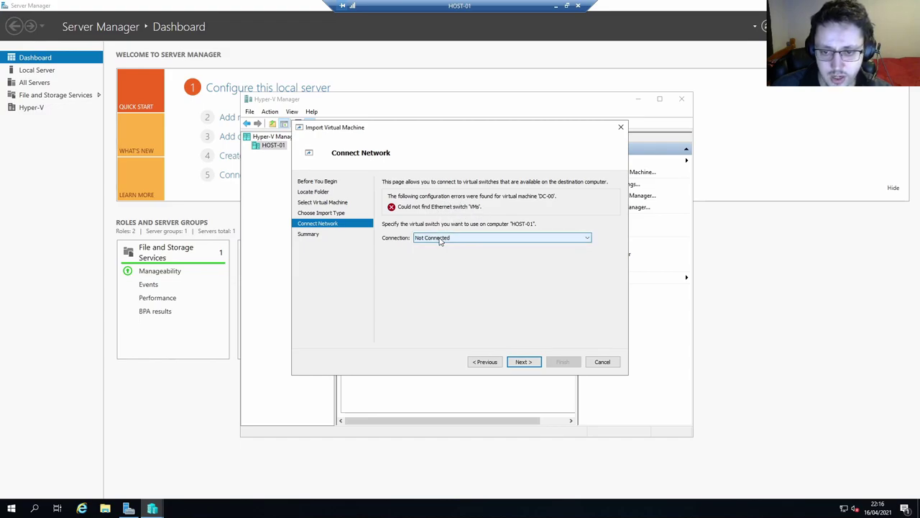
pyautogui.click(441, 239)
pyautogui.click(439, 241)
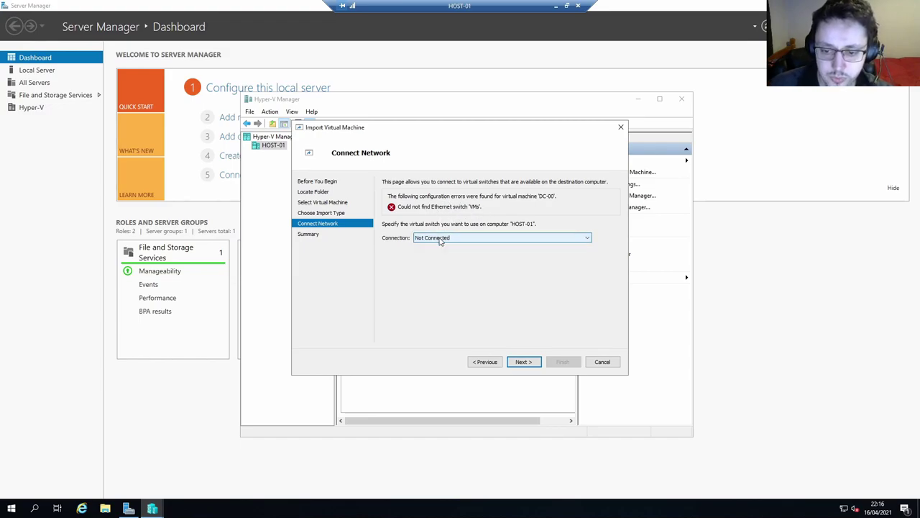
pyautogui.click(600, 362)
# Step: Open the Virtual Switch Manager for HOST-01 and review the existing Multiplexor Driver #2 virtual switch and its external network adapter choices
pyautogui.rightClick(282, 150)
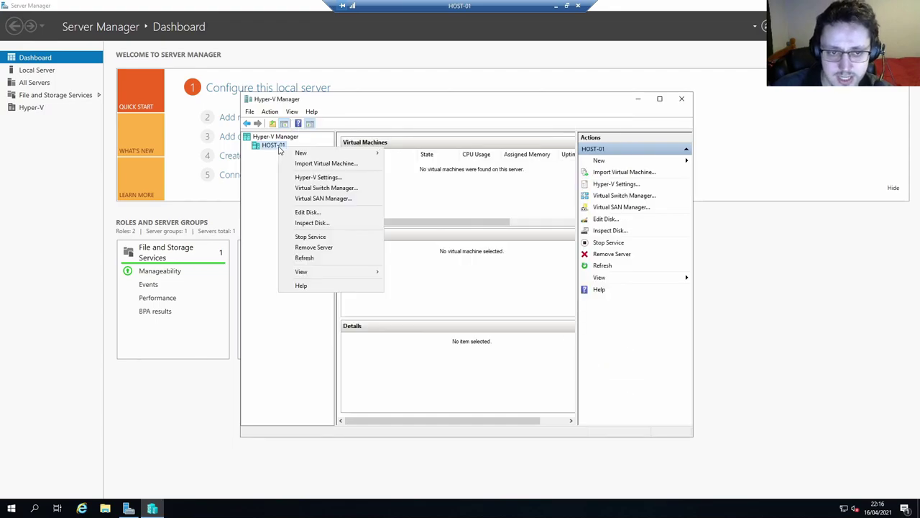
pyautogui.click(327, 187)
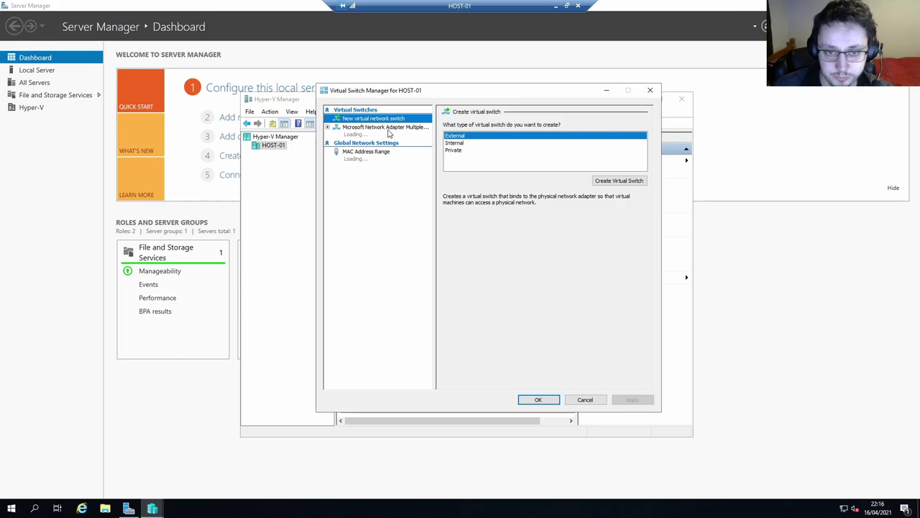
pyautogui.click(387, 129)
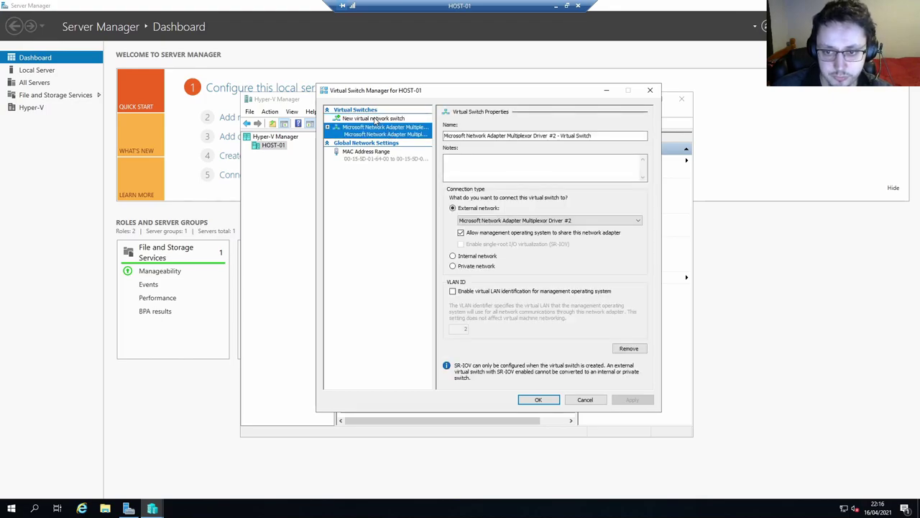
pyautogui.click(375, 119)
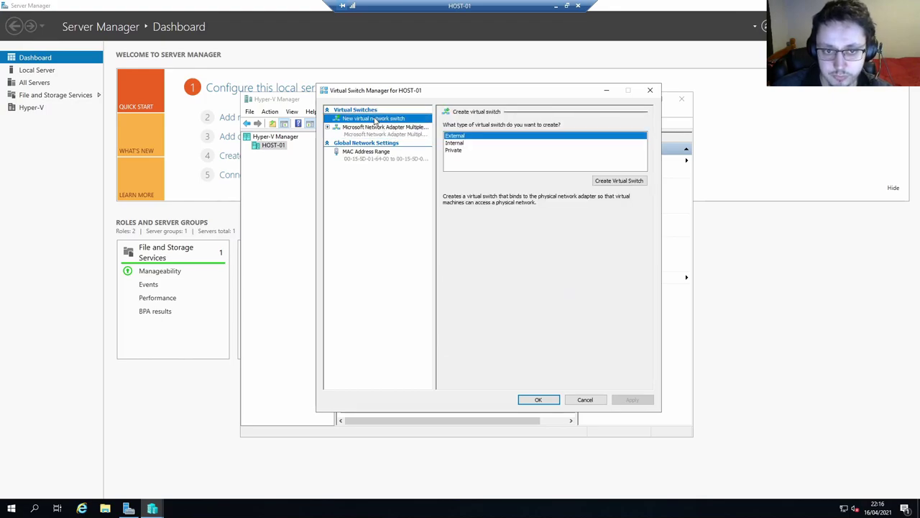
pyautogui.click(363, 133)
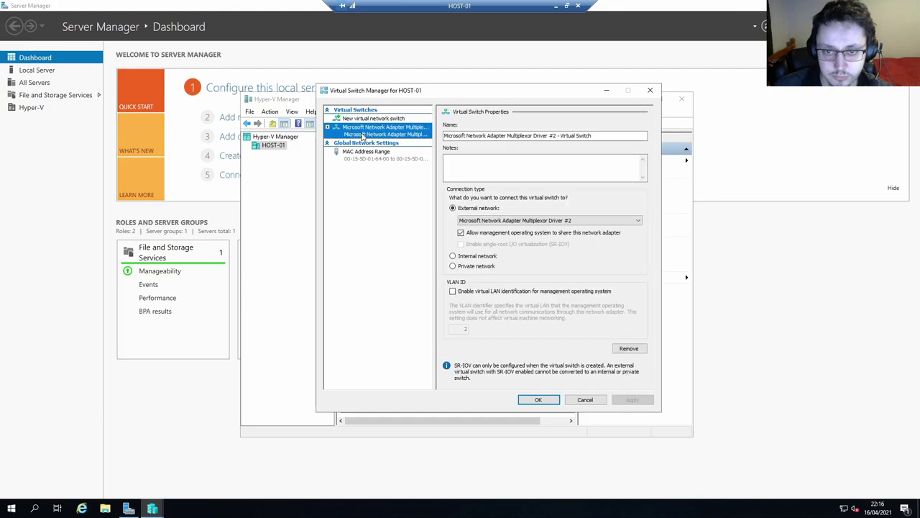
pyautogui.click(529, 220)
pyautogui.click(527, 222)
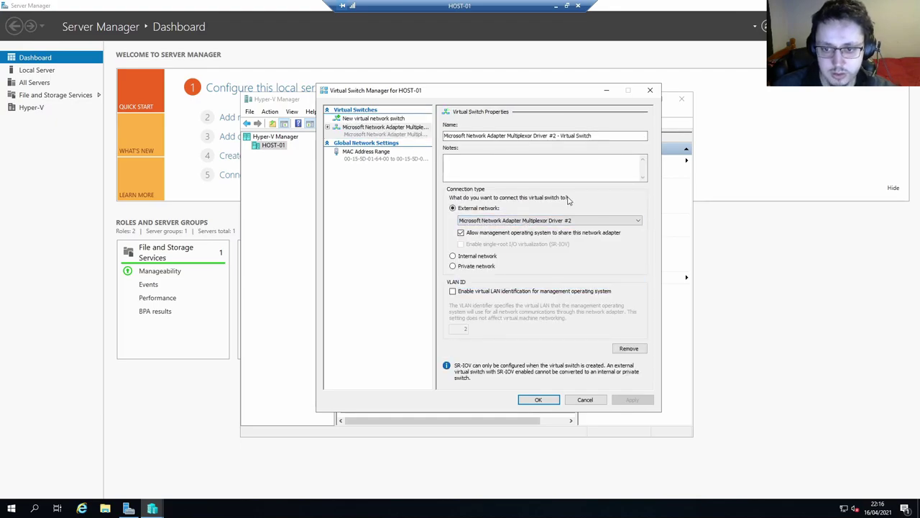
pyautogui.click(569, 221)
pyautogui.click(569, 221)
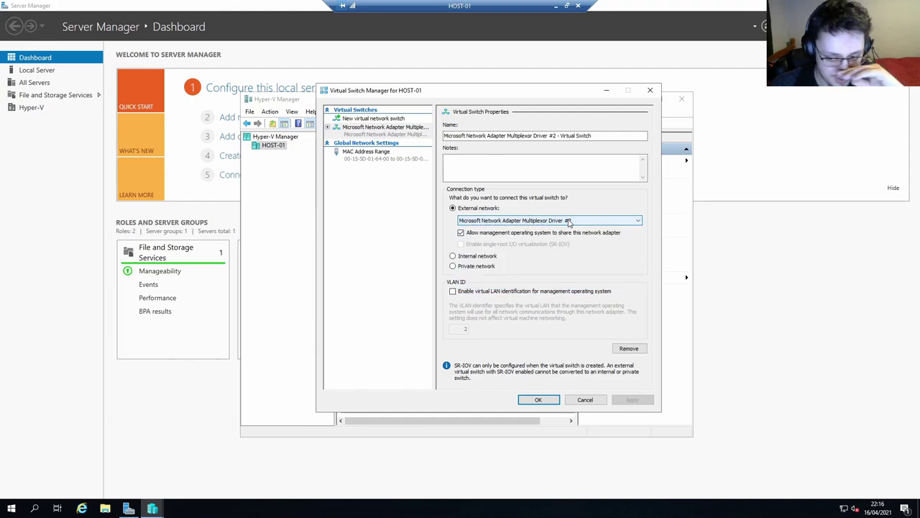
# Step: Check the server's network adapters in Network Connections to identify the teamed adapter used for VMs, and close the list
pyautogui.click(845, 509)
pyautogui.rightClick(846, 509)
pyautogui.click(843, 494)
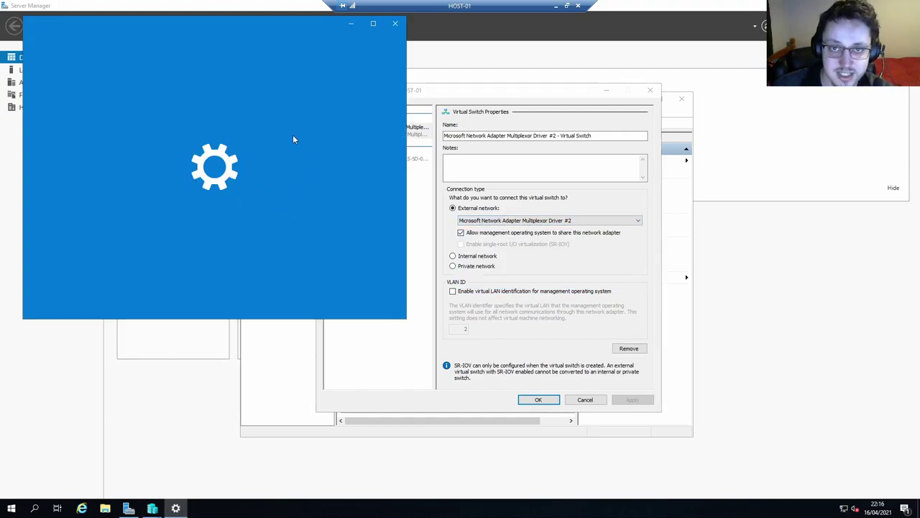
pyautogui.click(252, 279)
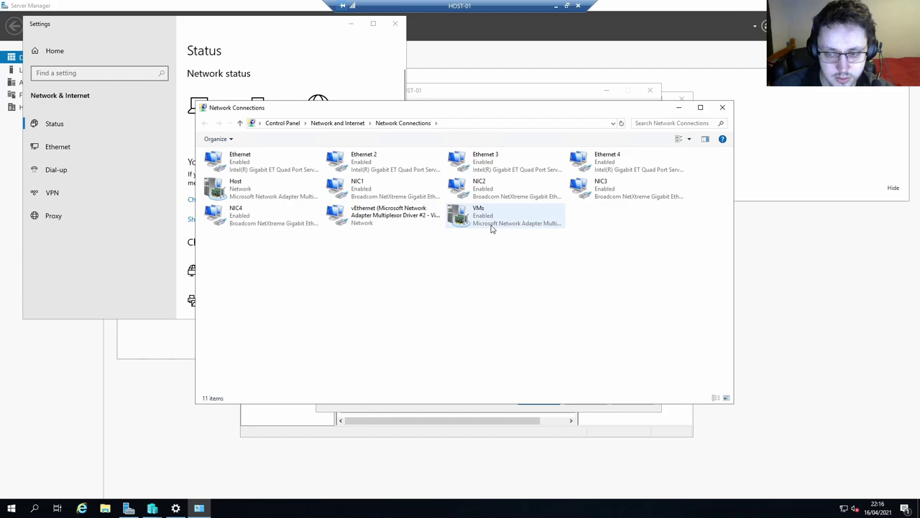
pyautogui.click(723, 107)
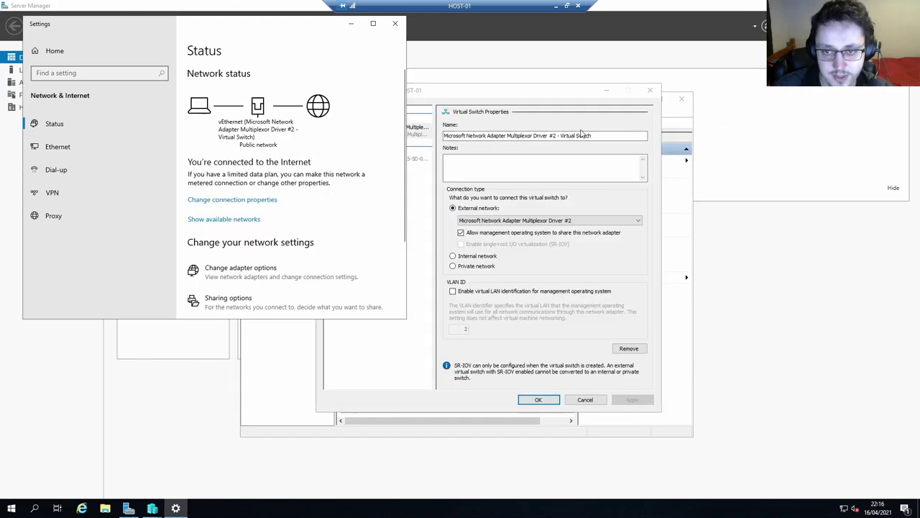
# Step: Rename the existing external virtual switch as "VMs External Main Switch - Team #2" and save the change
pyautogui.moveTo(581, 136); pyautogui.dragTo(444, 135)
pyautogui.write('VM_N')
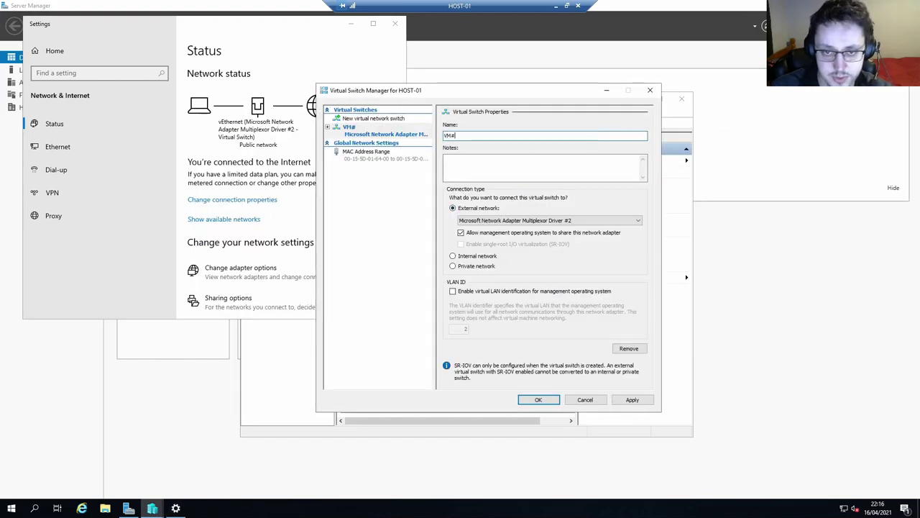
pyautogui.press('BackSpace')
pyautogui.write('s E')
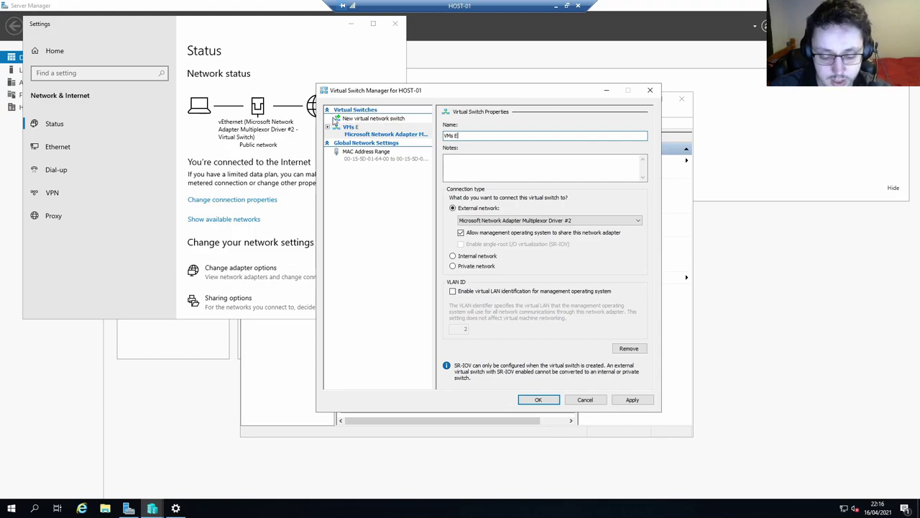
pyautogui.write('xternal Main')
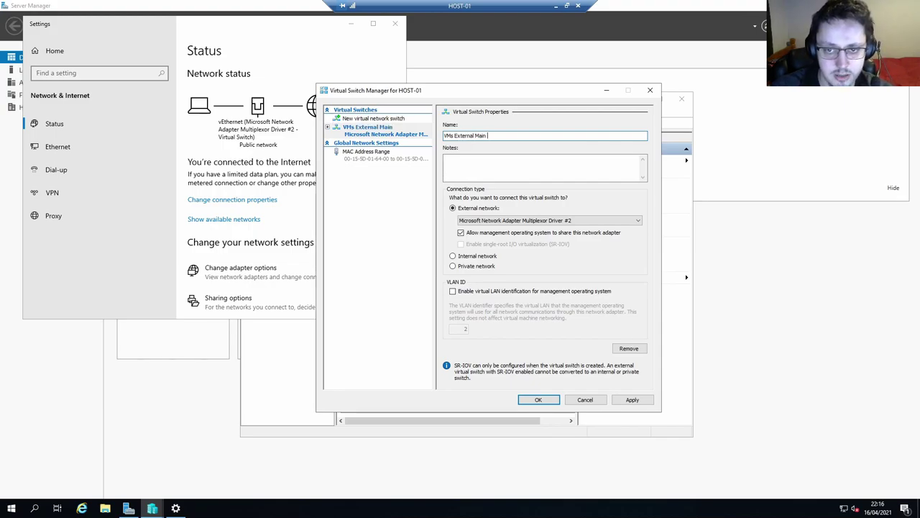
pyautogui.write(' Switch - ')
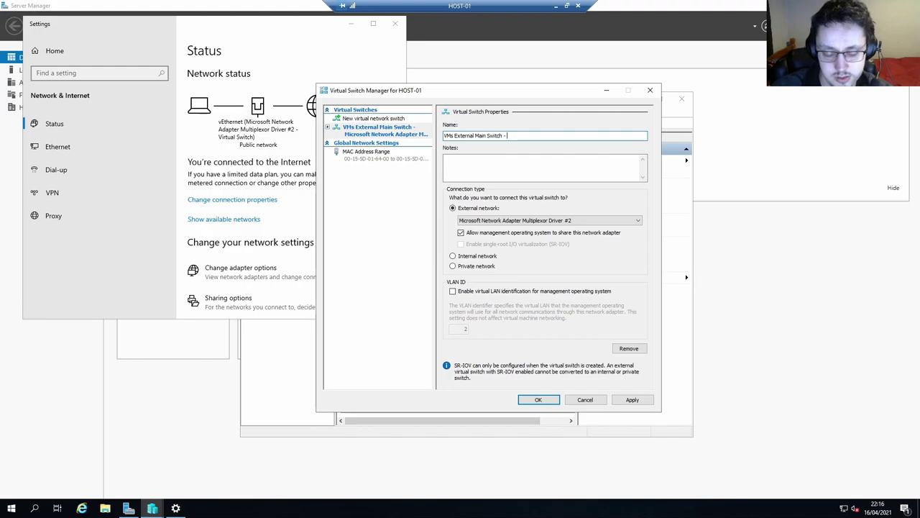
pyautogui.write('Team #2')
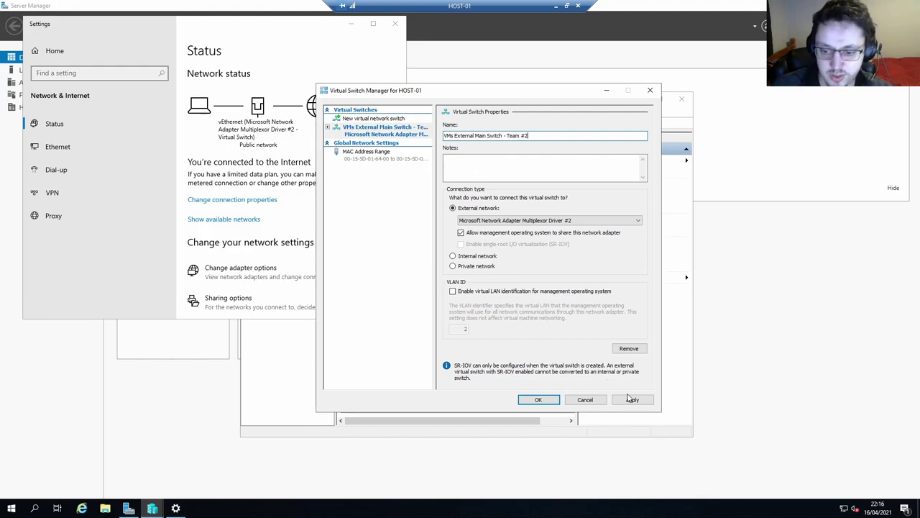
pyautogui.click(630, 399)
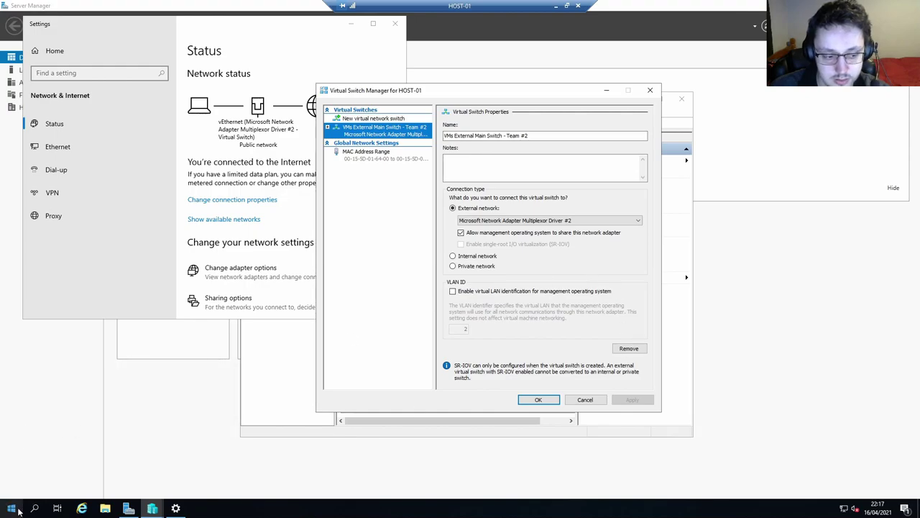
pyautogui.click(538, 400)
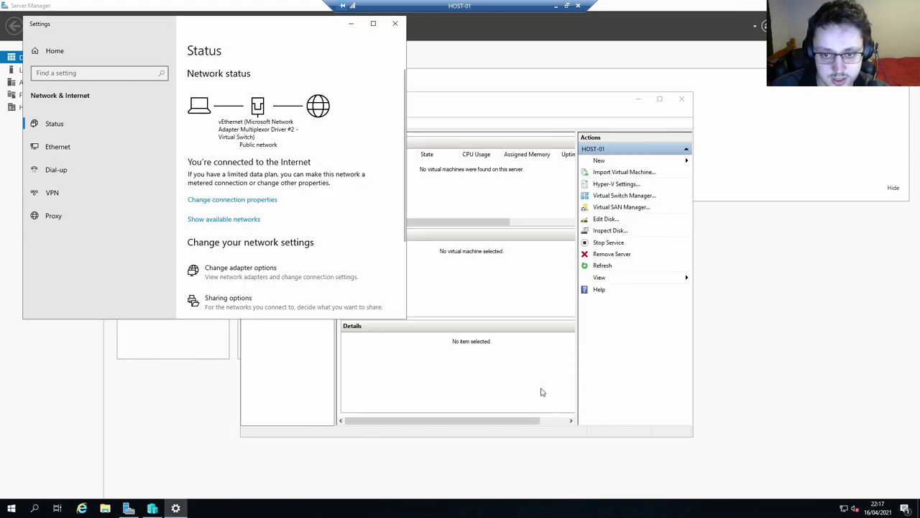
# Step: Start a virtual machine import on HOST-01 in Hyper-V Manager with D:\Hyper-V\DC-00 as the source folder
pyautogui.click(447, 199)
pyautogui.rightClick(272, 147)
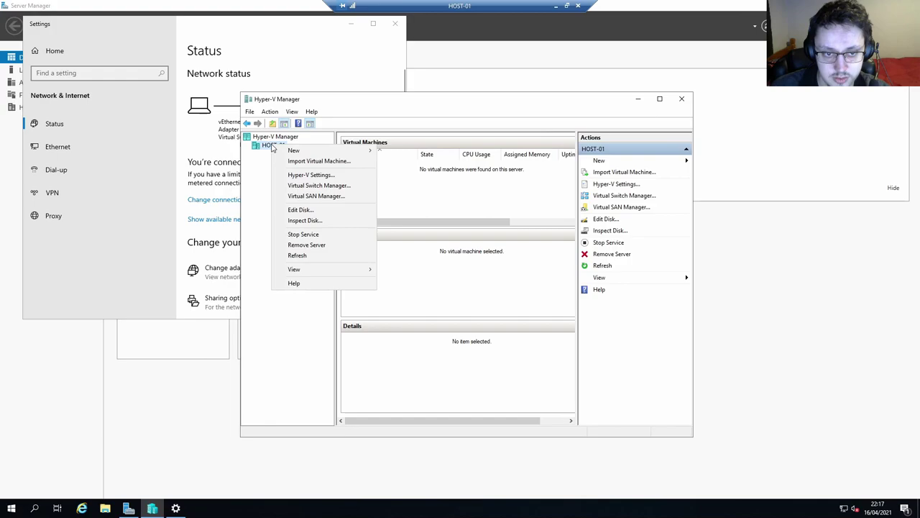
pyautogui.click(297, 159)
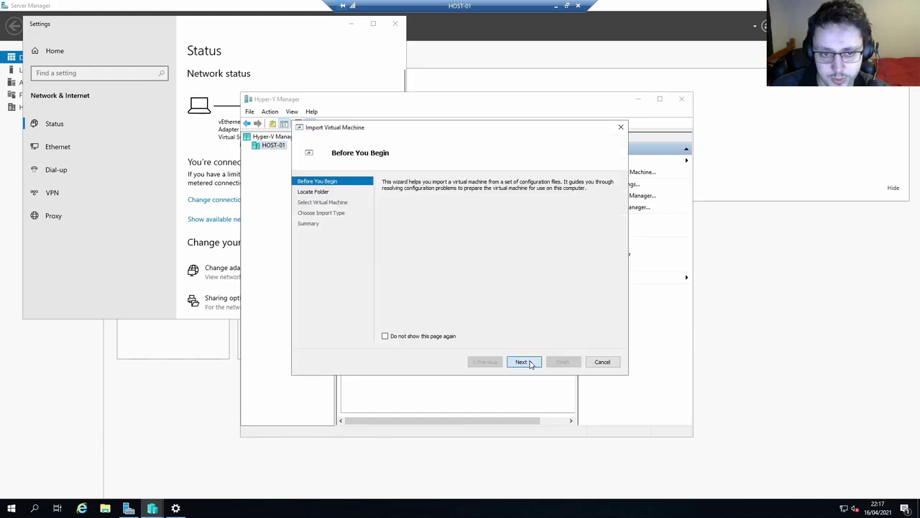
pyautogui.click(531, 361)
pyautogui.click(600, 199)
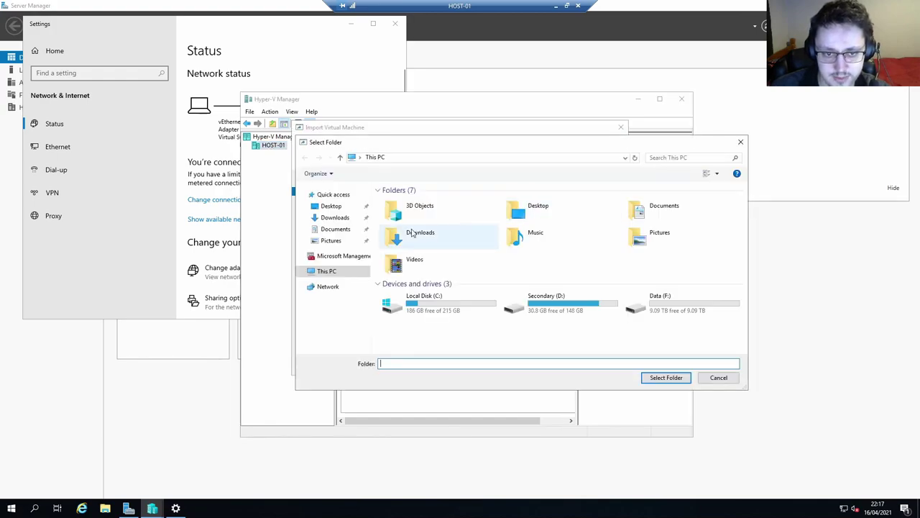
pyautogui.doubleClick(547, 301)
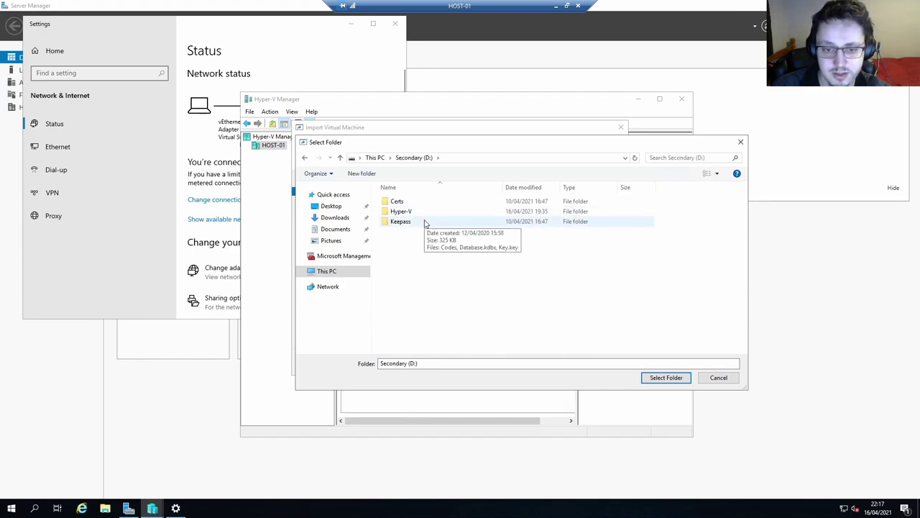
pyautogui.doubleClick(425, 211)
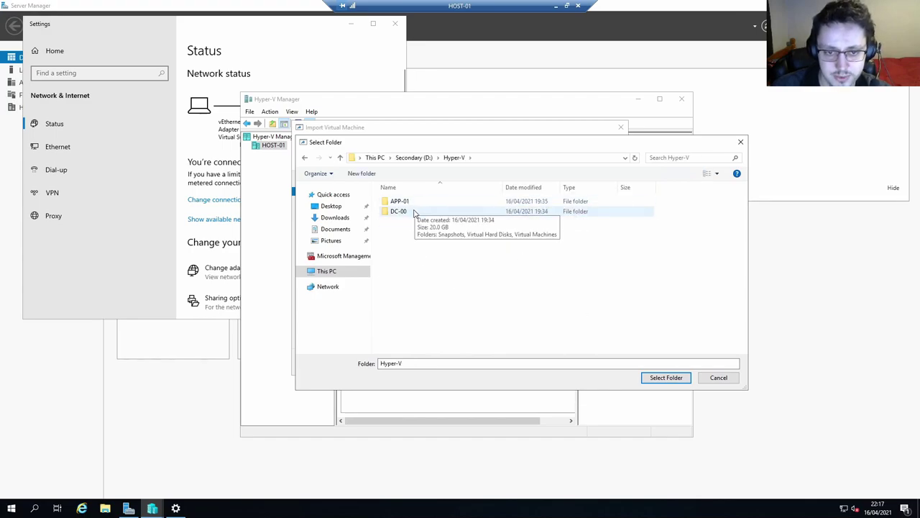
pyautogui.doubleClick(424, 211)
pyautogui.click(666, 377)
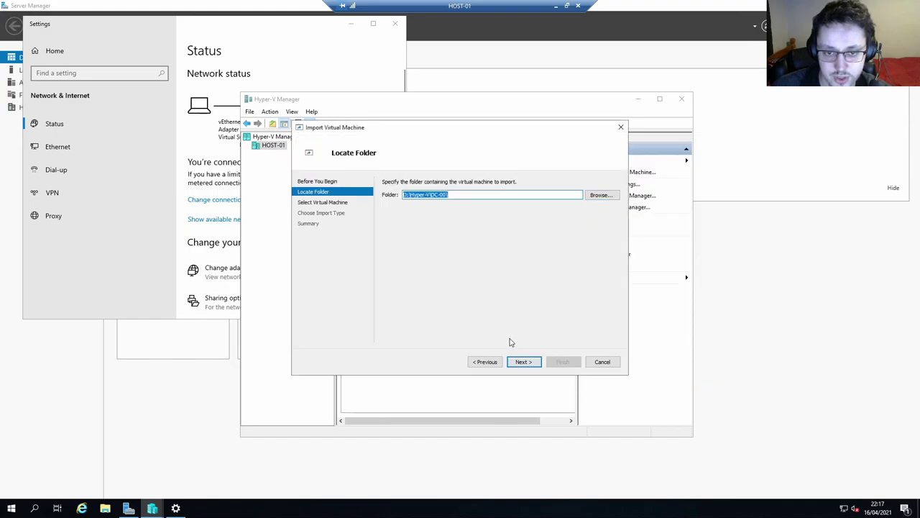
# Step: Import DC-00 by registering it in-place, connected to the VMs External Main Switch - Team #2 virtual switch
pyautogui.click(531, 362)
pyautogui.click(533, 363)
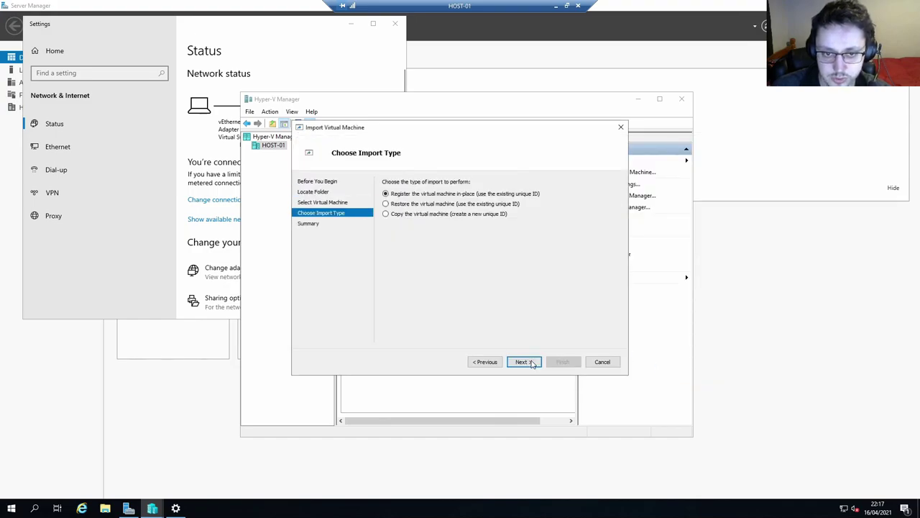
pyautogui.click(532, 363)
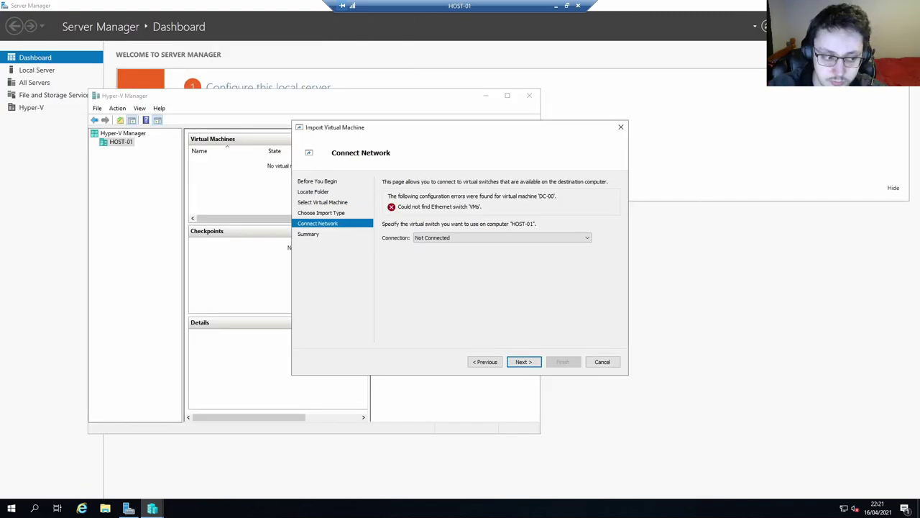
pyautogui.click(468, 240)
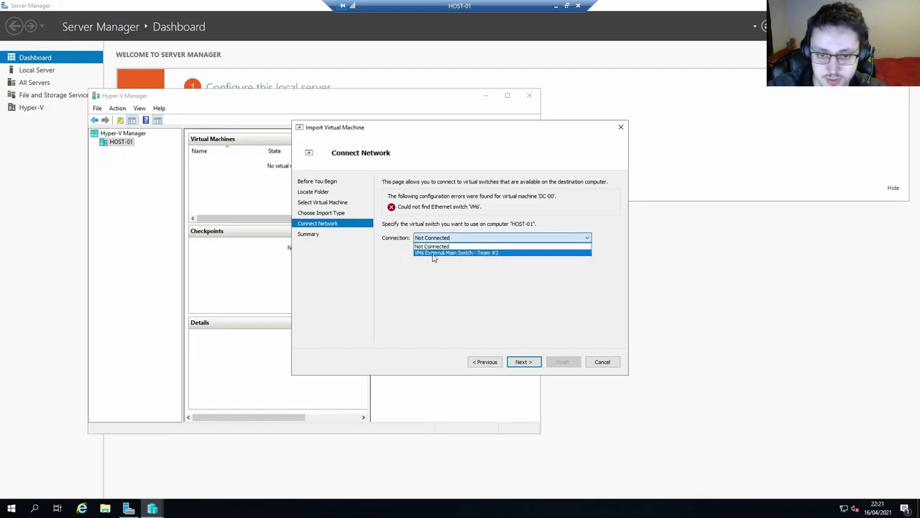
pyautogui.click(434, 253)
pyautogui.click(523, 362)
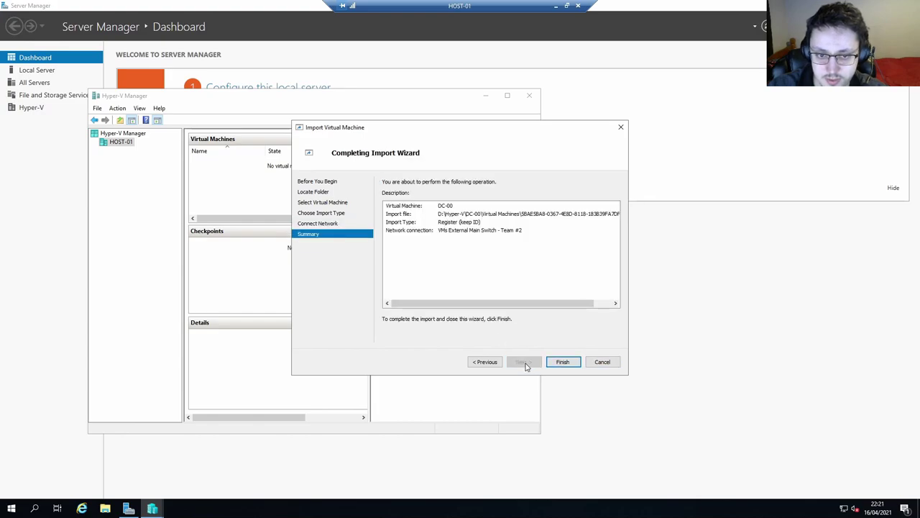
pyautogui.press('Return')
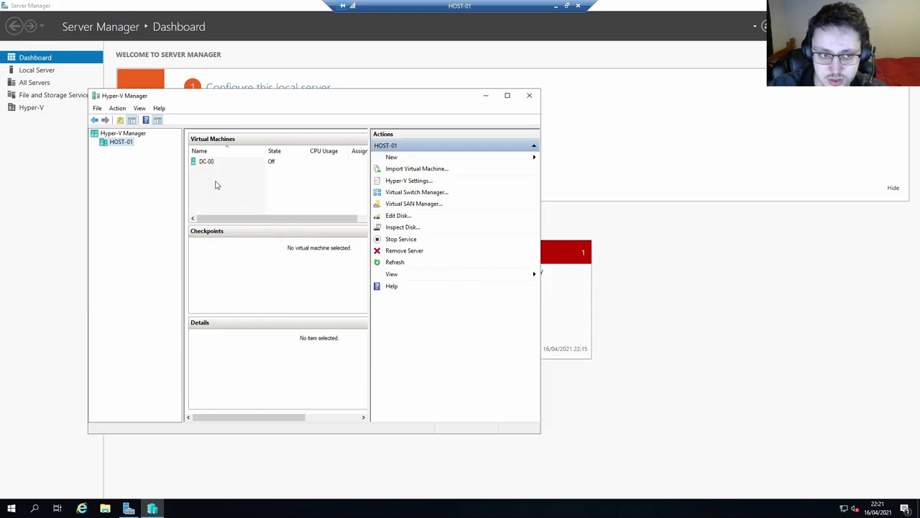
# Step: Start another virtual machine import on HOST-01 with D:\Hyper-V\APP-01 as the source folder
pyautogui.rightClick(112, 148)
pyautogui.click(123, 159)
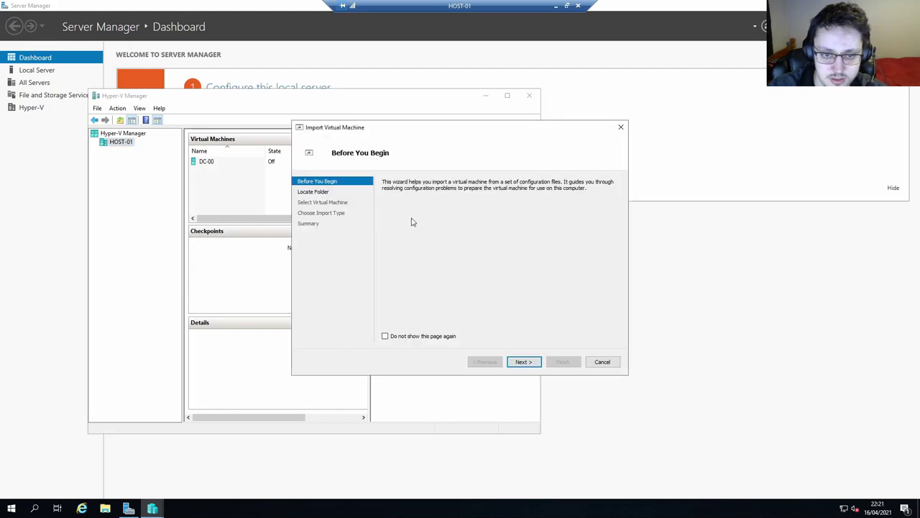
pyautogui.click(516, 361)
pyautogui.click(601, 195)
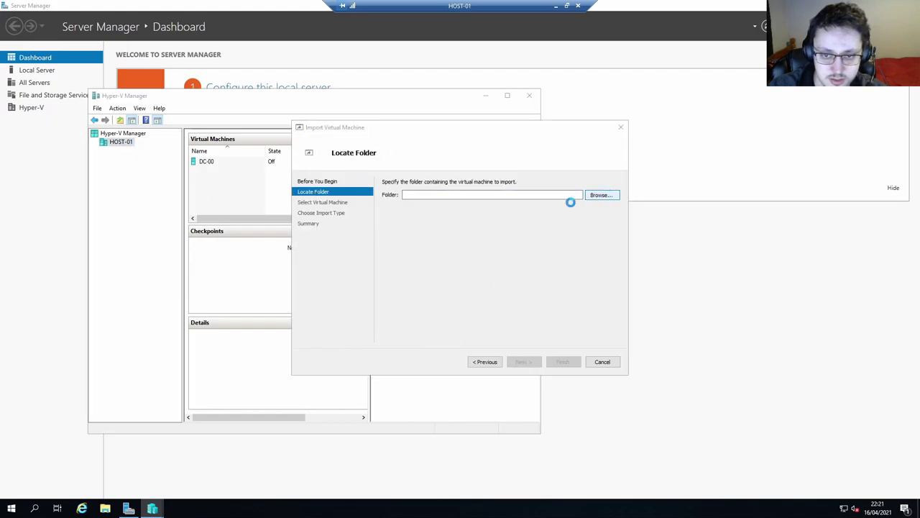
pyautogui.doubleClick(551, 306)
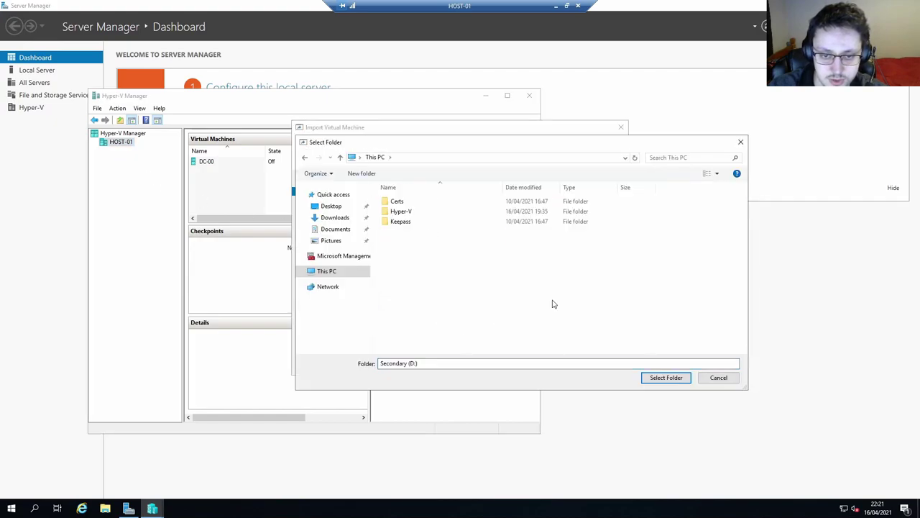
pyautogui.doubleClick(398, 210)
pyautogui.click(432, 213)
pyautogui.click(423, 203)
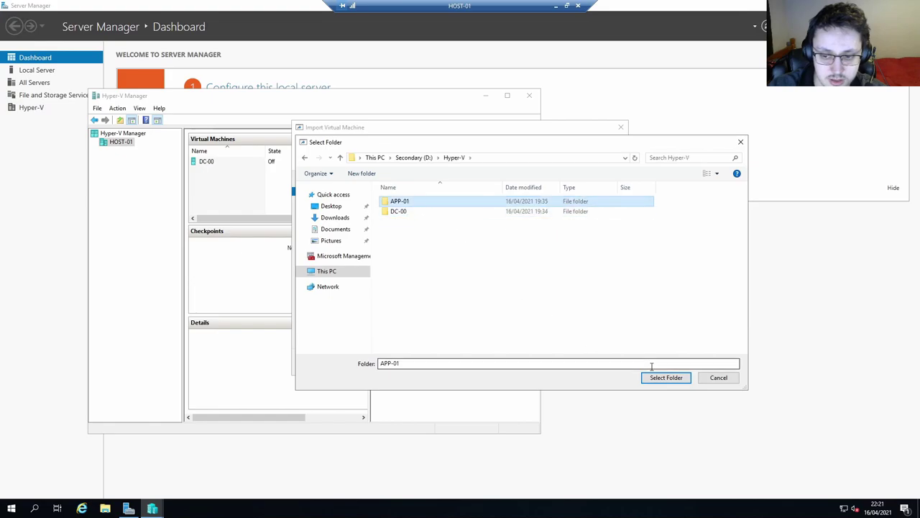
pyautogui.click(666, 377)
# Step: Import APP-01 by registering it in-place, connected to the VMs External Main Switch - Team #2 virtual switch
pyautogui.click(525, 360)
pyautogui.click(528, 362)
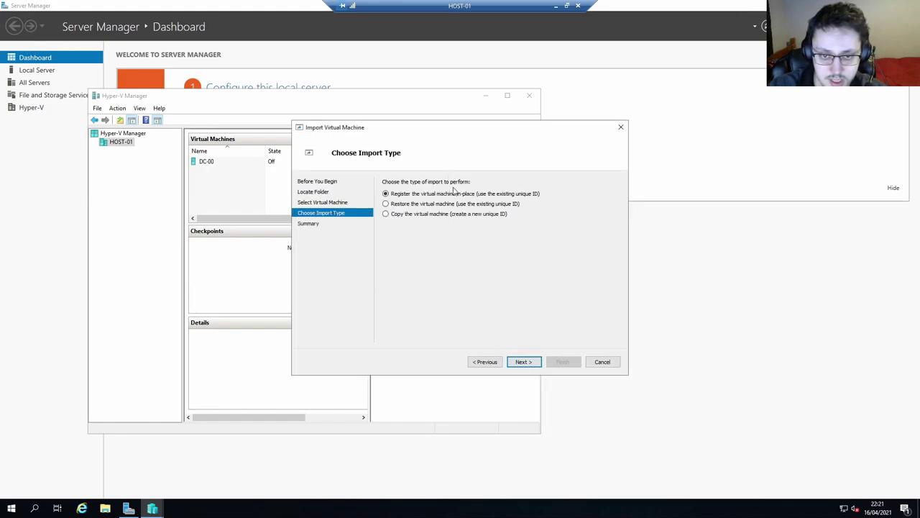
pyautogui.click(527, 362)
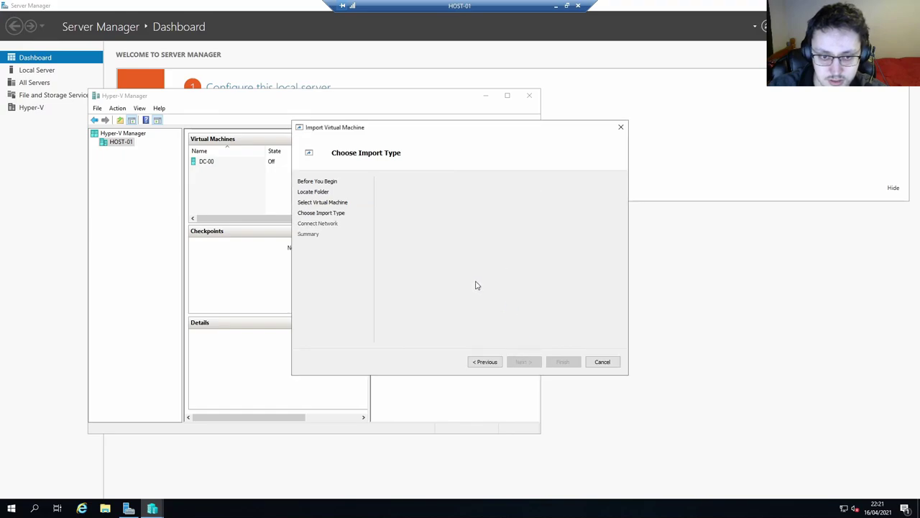
pyautogui.click(450, 238)
pyautogui.click(450, 252)
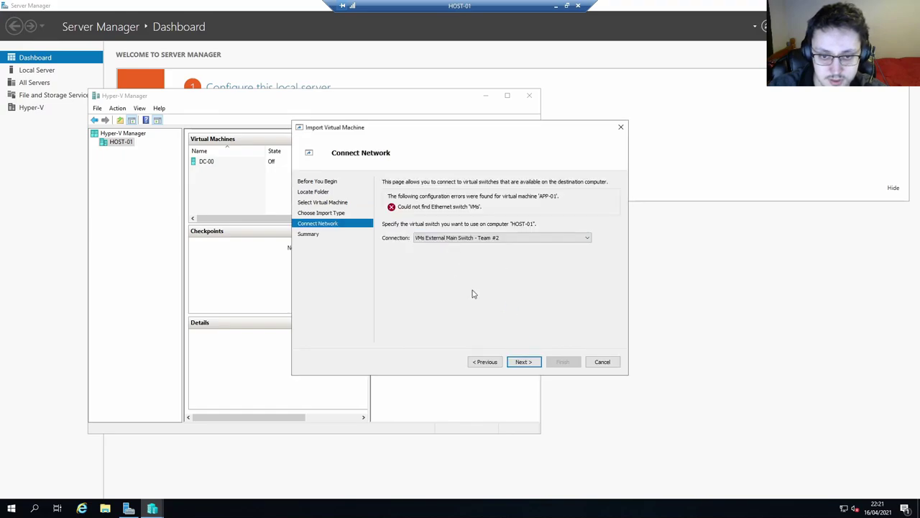
pyautogui.click(524, 361)
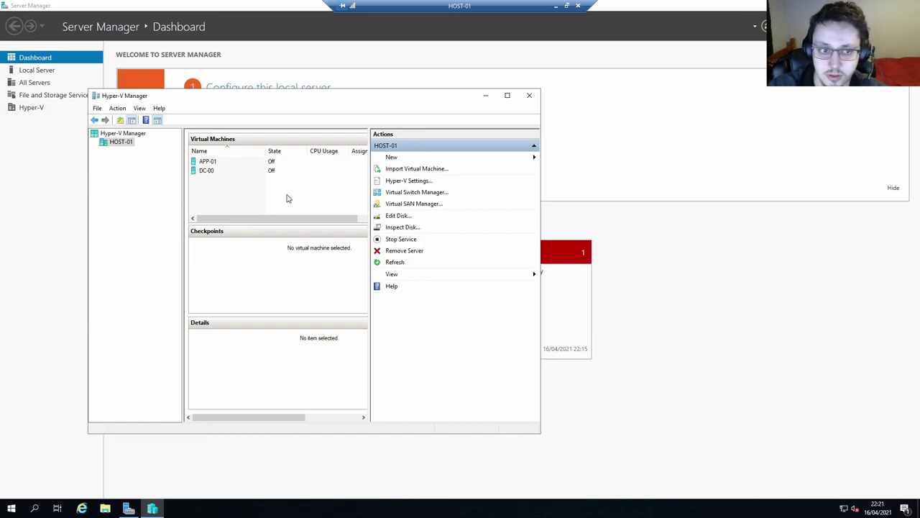
# Step: Examine the HyperV folder on the Data (F:) drive in File Explorer, including its Virtual Hard Disks and Virtual Machines subfolders
pyautogui.moveTo(236, 188); pyautogui.dragTo(207, 154)
pyautogui.click(219, 181)
pyautogui.press('super+e')
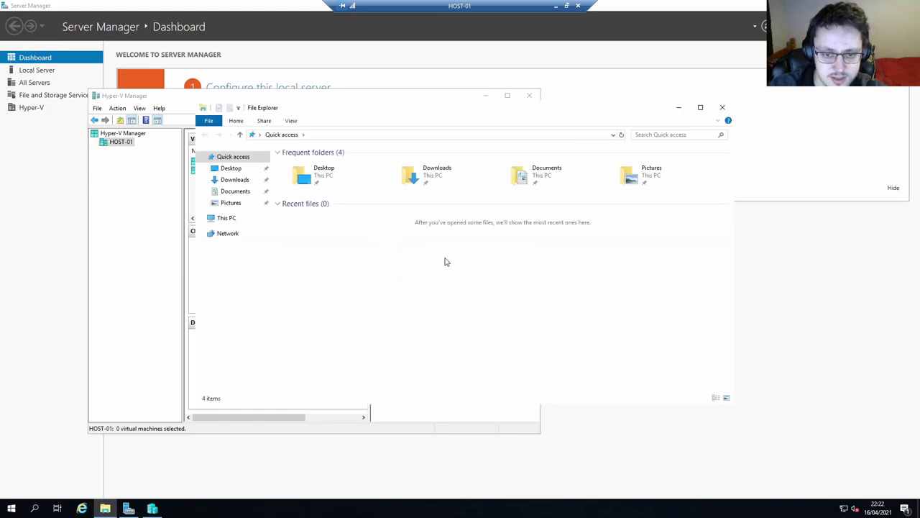
pyautogui.click(225, 217)
pyautogui.click(565, 263)
pyautogui.doubleClick(564, 263)
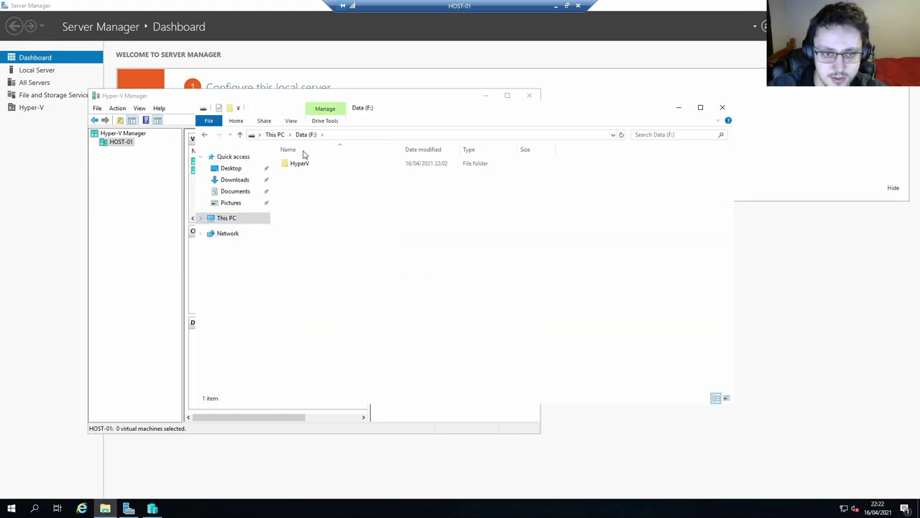
pyautogui.doubleClick(302, 163)
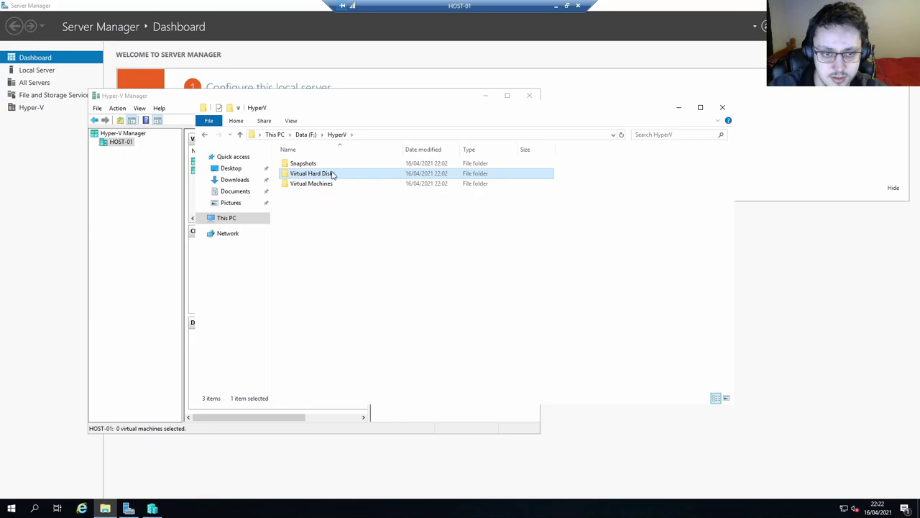
pyautogui.doubleClick(316, 174)
pyautogui.hotkey('alt', 'Left')
pyautogui.click(314, 187)
pyautogui.doubleClick(315, 187)
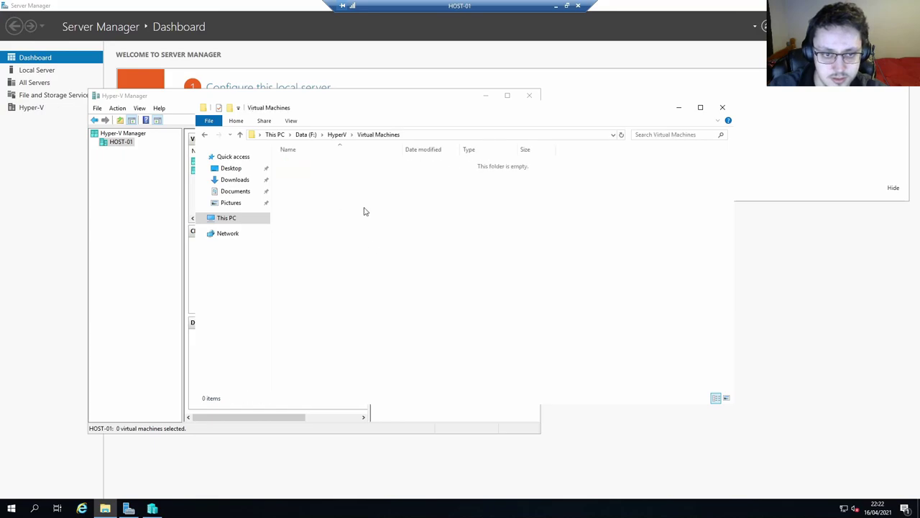
pyautogui.hotkey('alt', 'Left')
pyautogui.hotkey('ctrl', 'a')
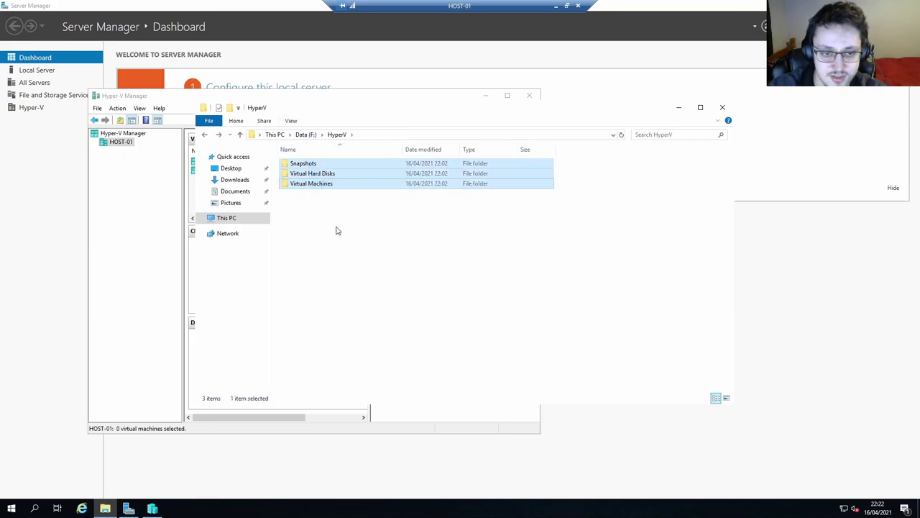
pyautogui.click(337, 228)
# Step: Examine the DC-00 virtual machine files under D:\Hyper-V\DC-00\Virtual Machines, and close File Explorer
pyautogui.click(274, 135)
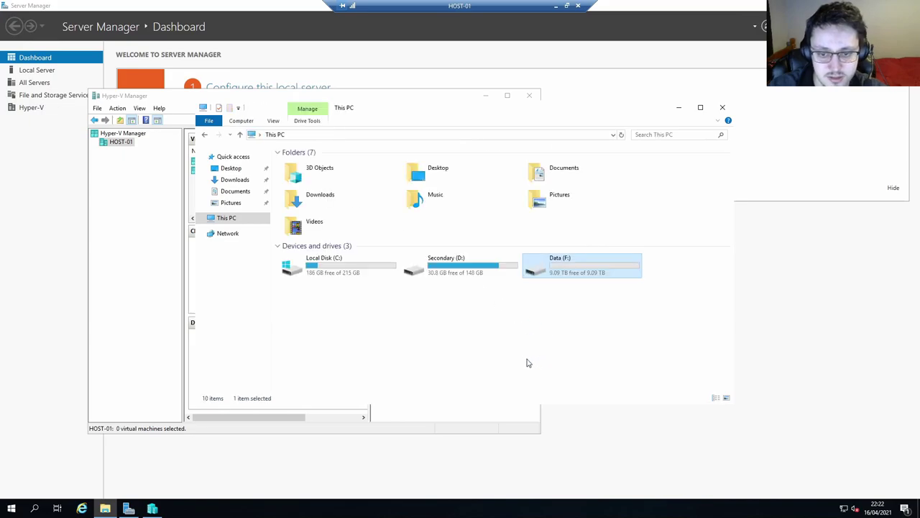
pyautogui.doubleClick(479, 274)
pyautogui.doubleClick(295, 174)
pyautogui.moveTo(350, 200); pyautogui.dragTo(312, 157)
pyautogui.doubleClick(318, 173)
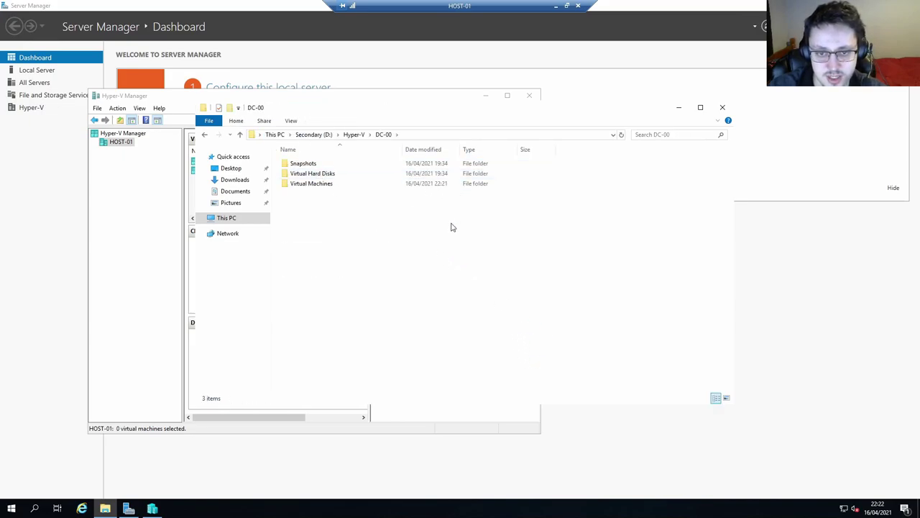
pyautogui.moveTo(453, 225); pyautogui.dragTo(437, 184)
pyautogui.doubleClick(438, 183)
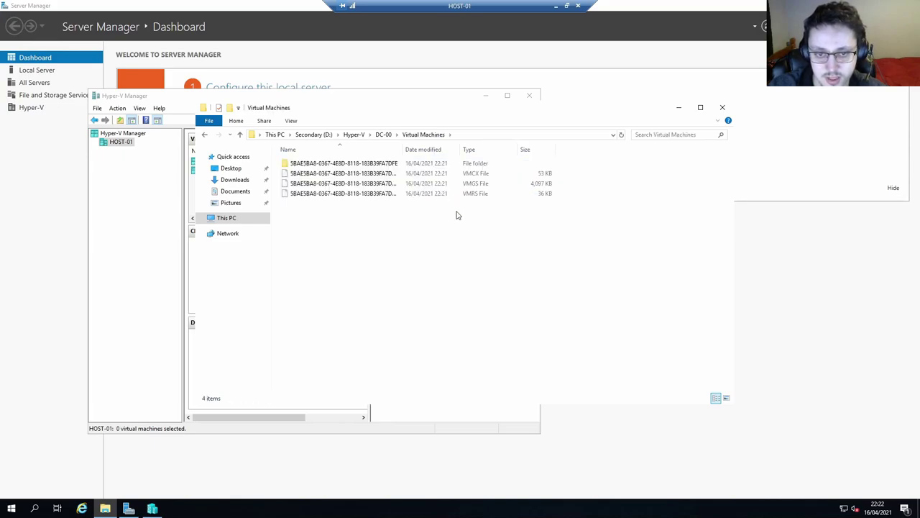
pyautogui.moveTo(456, 215); pyautogui.dragTo(440, 161)
pyautogui.click(443, 247)
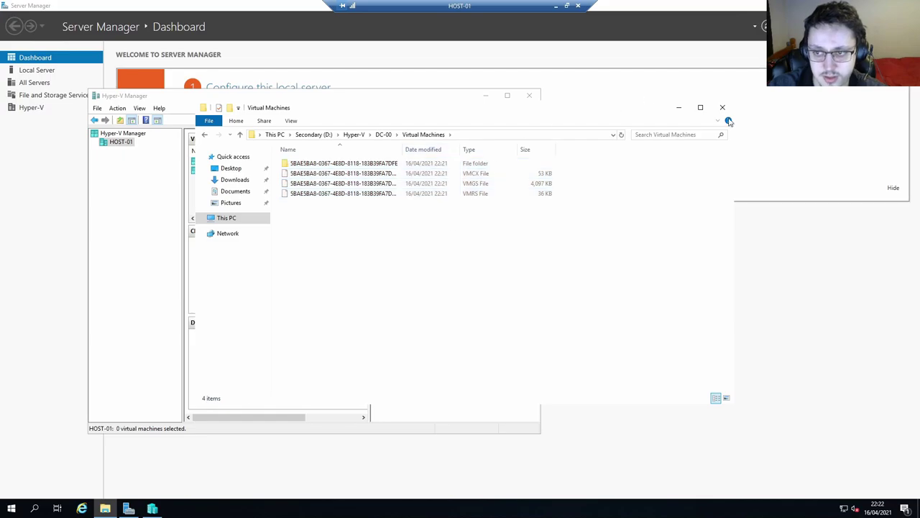
pyautogui.click(722, 107)
# Step: Check which actions are available for APP-01 and DC-00 when both virtual machines are selected together
pyautogui.click(220, 172)
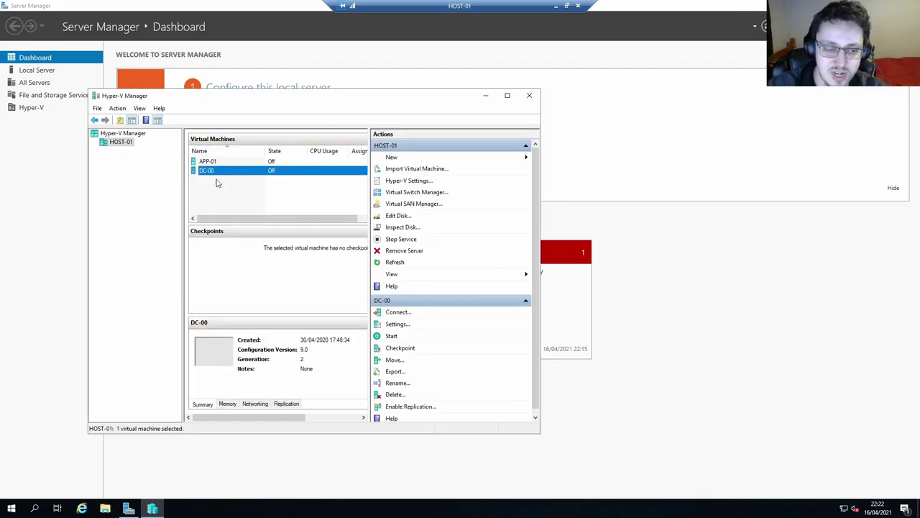
pyautogui.click(218, 184)
pyautogui.click(218, 166)
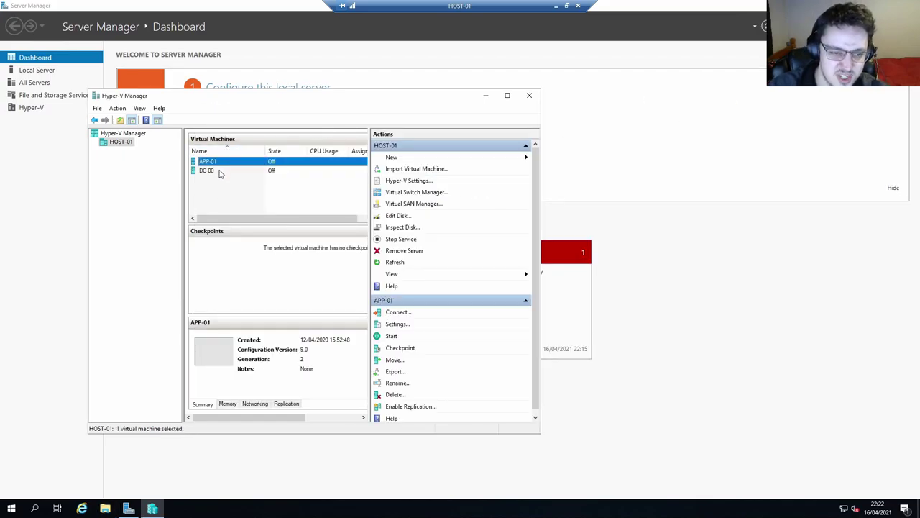
pyautogui.keyDown('ctrl'); pyautogui.click(210, 172); pyautogui.keyUp('ctrl')
pyautogui.rightClick(209, 172)
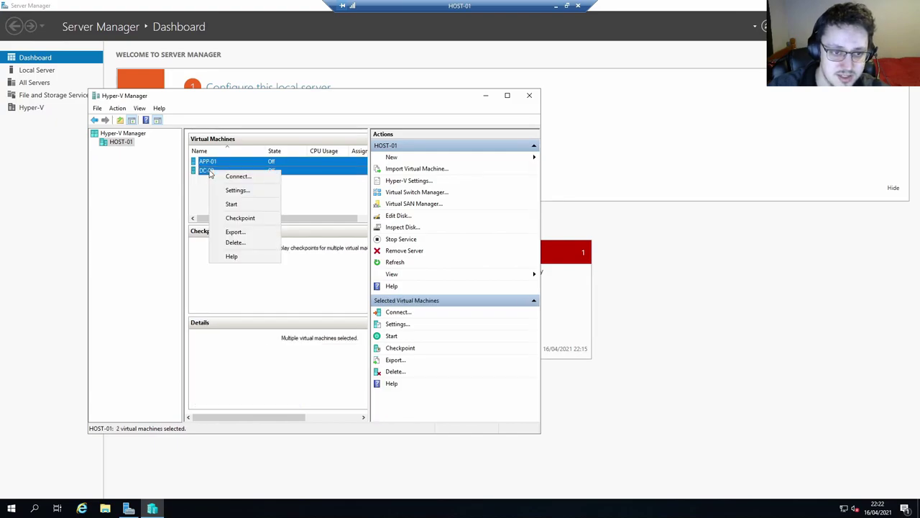
# Step: Start a move of the DC-00 virtual machine, choosing to move only the virtual machine's storage
pyautogui.click(210, 172)
pyautogui.rightClick(203, 170)
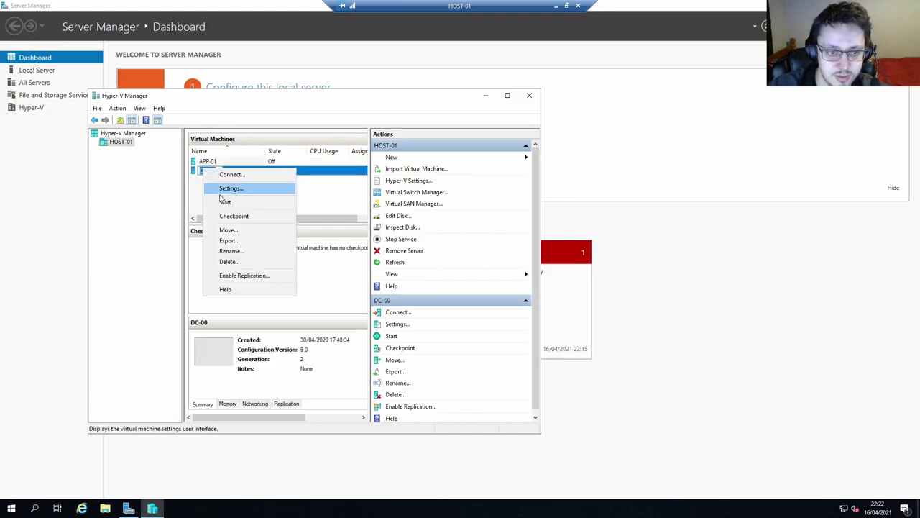
pyautogui.click(228, 231)
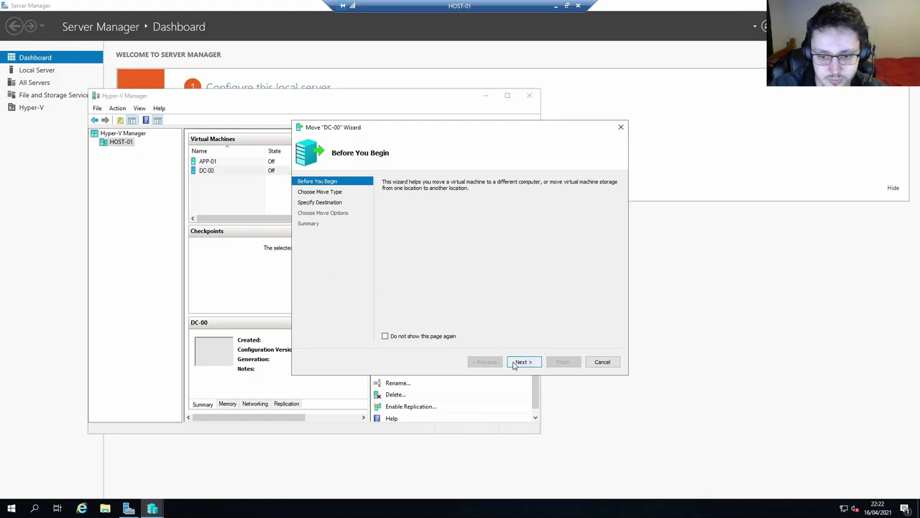
pyautogui.click(523, 362)
pyautogui.click(440, 215)
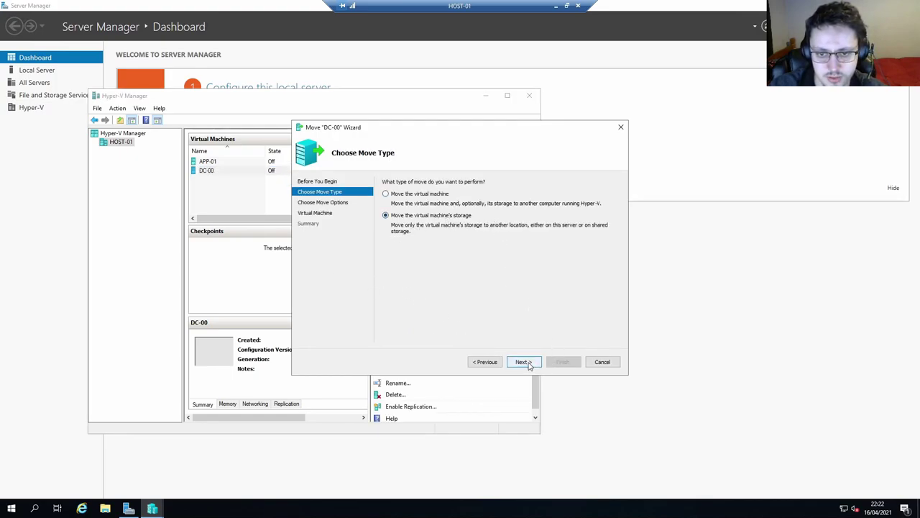
pyautogui.click(538, 364)
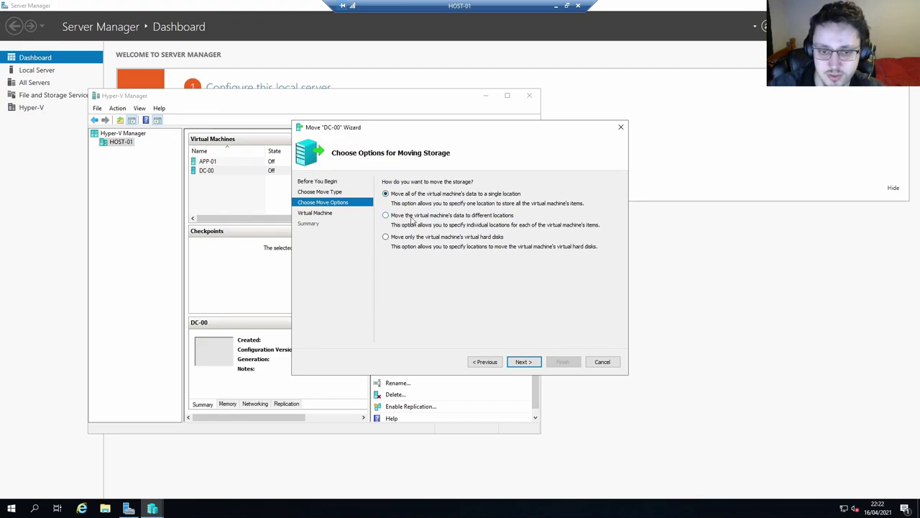
# Step: Choose to move all of DC-00's data to a single location, and proceed to the destination folder setting
pyautogui.click(507, 215)
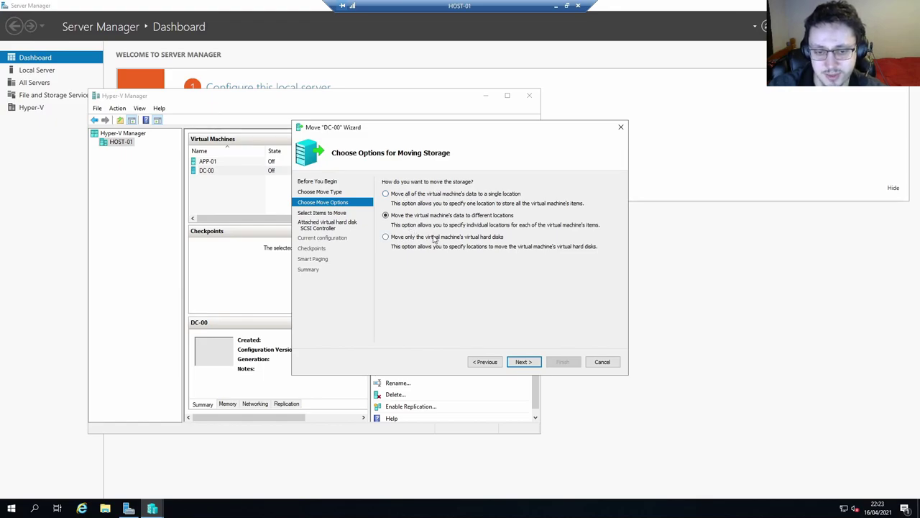
pyautogui.click(514, 196)
pyautogui.click(527, 363)
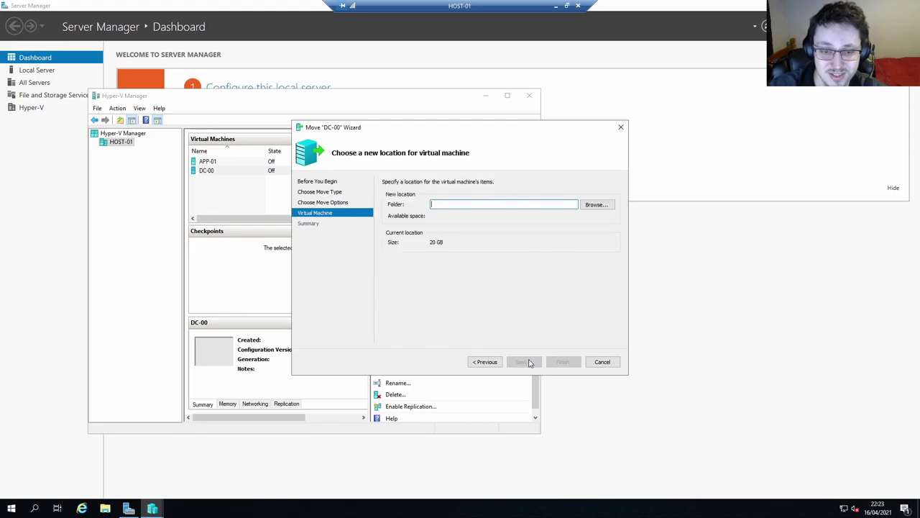
pyautogui.click(495, 363)
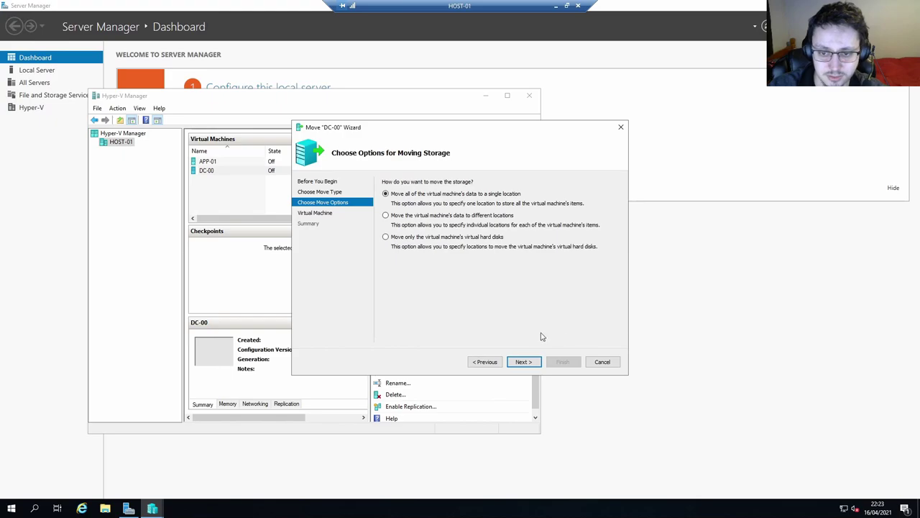
pyautogui.click(527, 362)
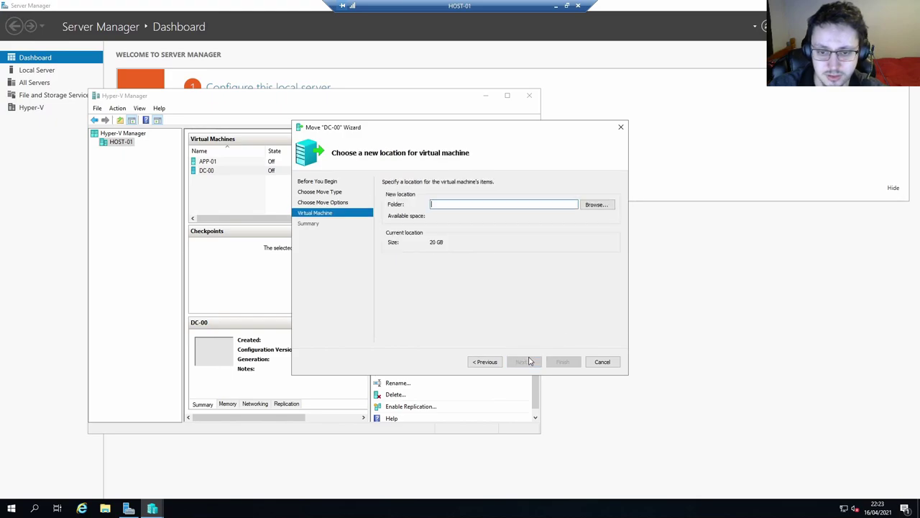
# Step: Move DC-00's storage to a new folder named DC-00 created in F:\HyperV
pyautogui.click(594, 205)
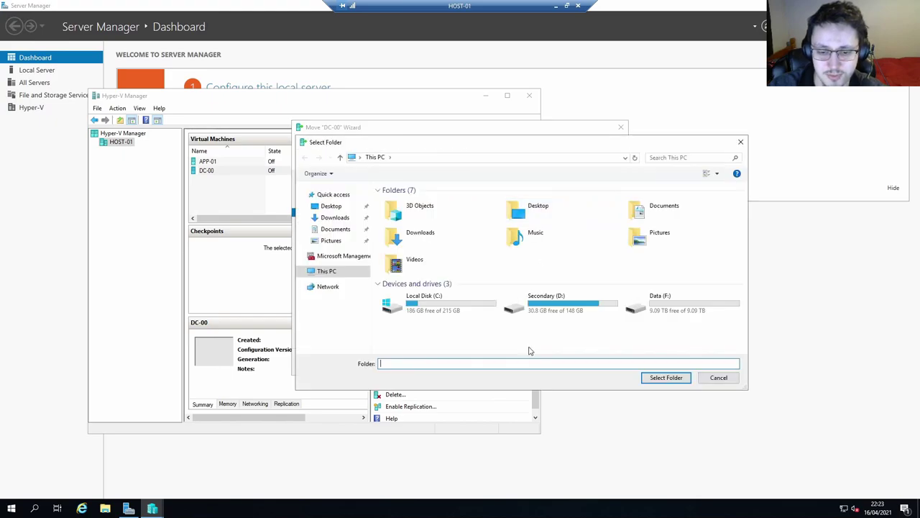
pyautogui.doubleClick(647, 306)
pyautogui.doubleClick(421, 204)
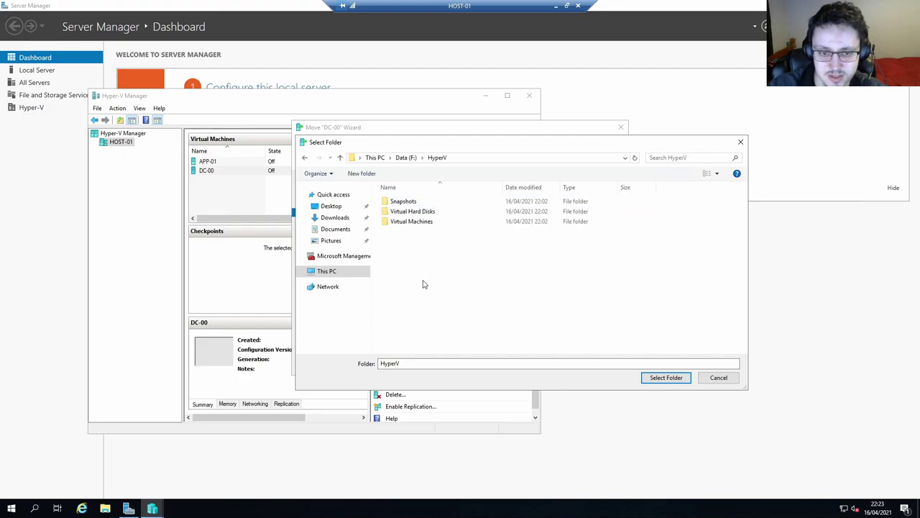
pyautogui.hotkey('ctrl', 'shift', 'n')
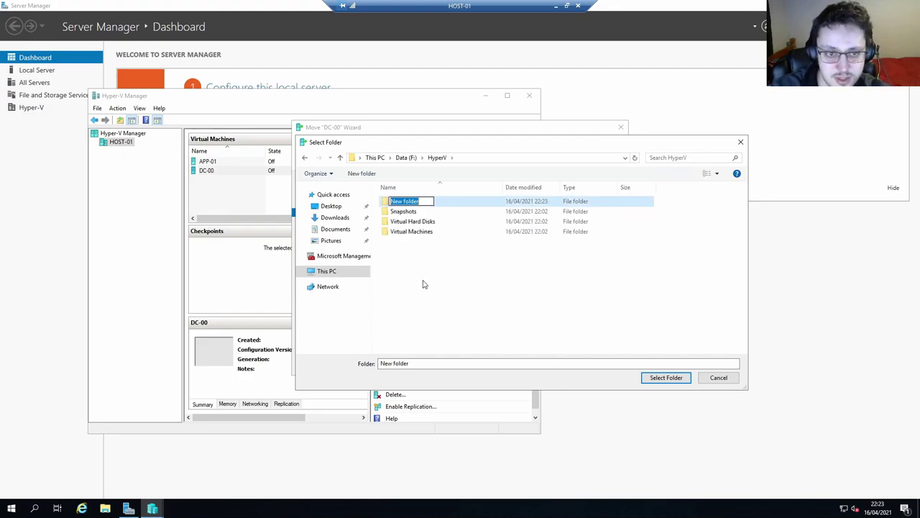
pyautogui.write('DC-00')
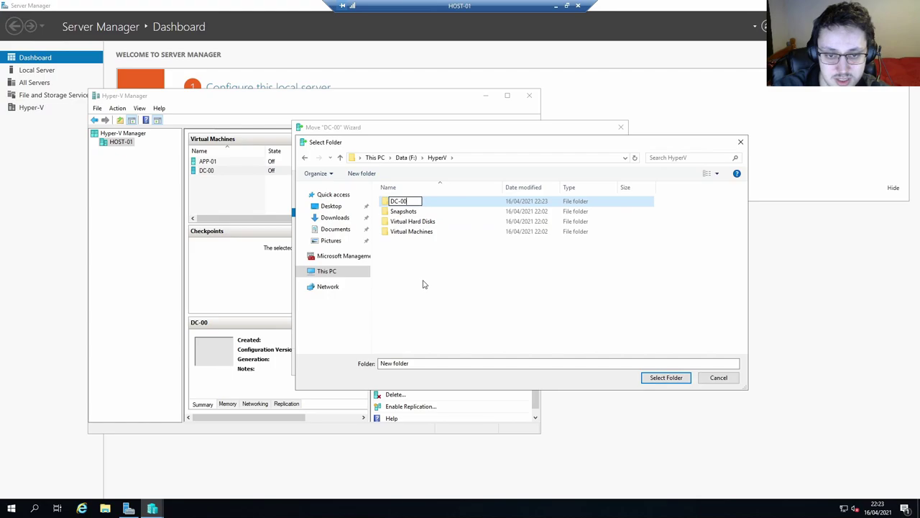
pyautogui.press('Return')
pyautogui.click(666, 381)
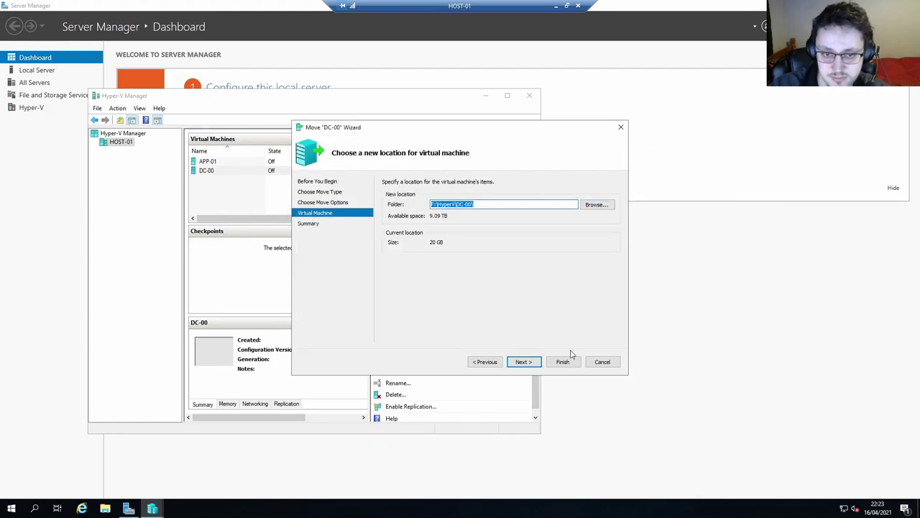
pyautogui.click(532, 364)
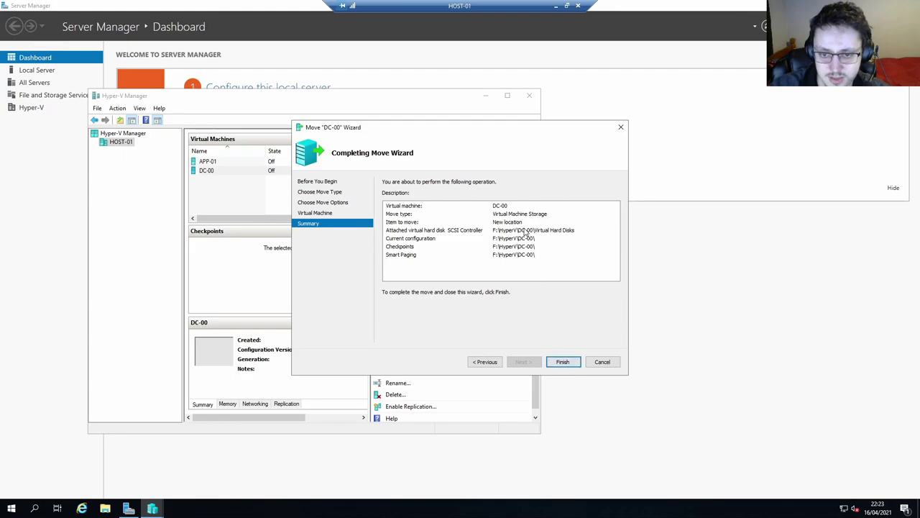
pyautogui.click(566, 364)
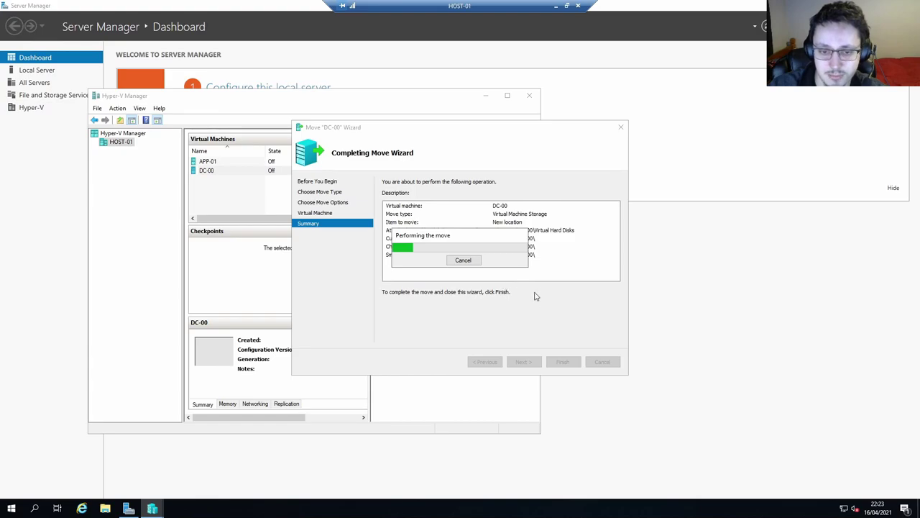
# Step: Check the virtual hard disk path of DC-00's hard drive in the virtual machine's settings
pyautogui.moveTo(445, 235); pyautogui.dragTo(442, 277)
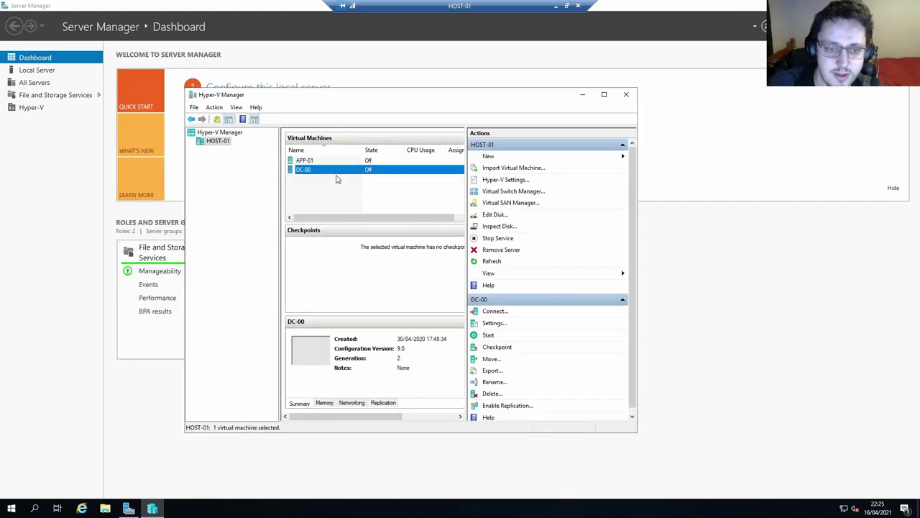
pyautogui.rightClick(337, 172)
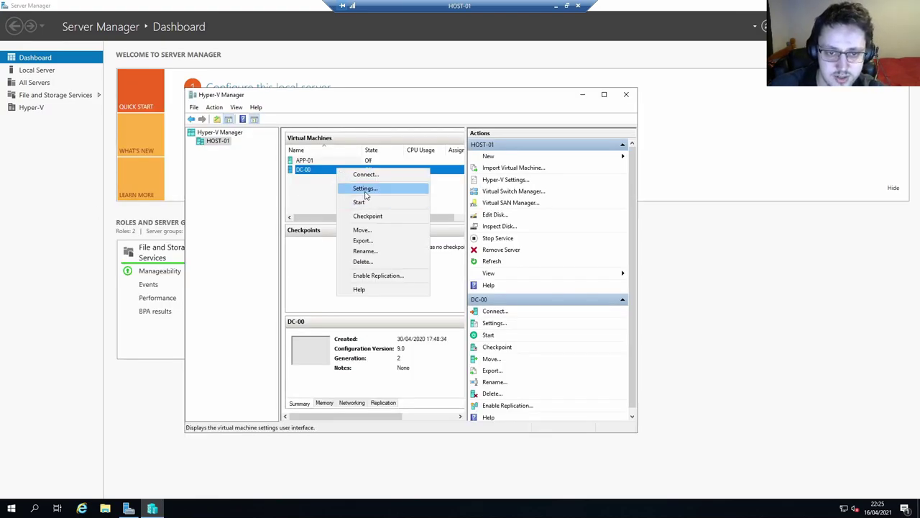
pyautogui.click(366, 190)
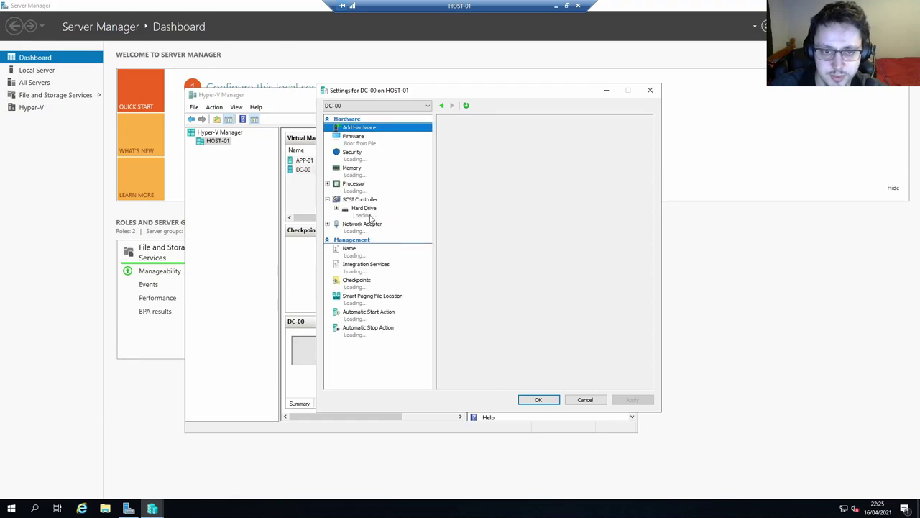
pyautogui.click(367, 210)
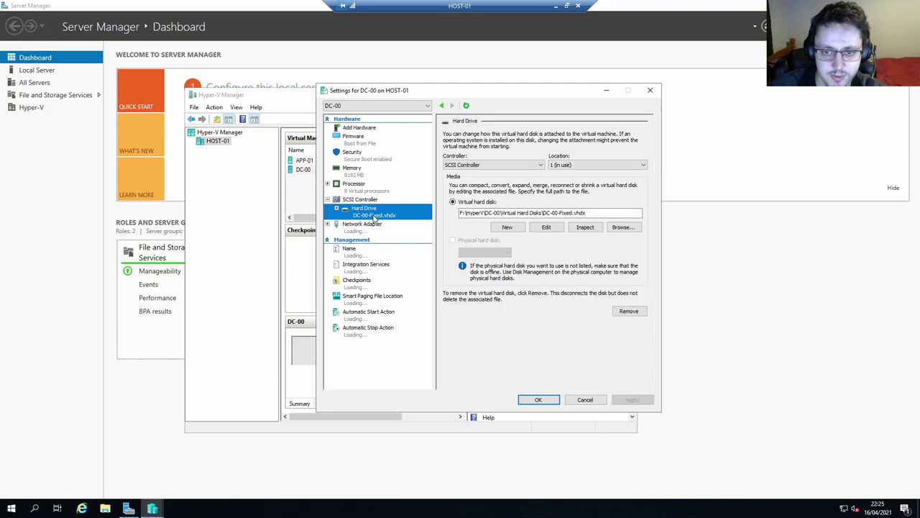
pyautogui.doubleClick(473, 213)
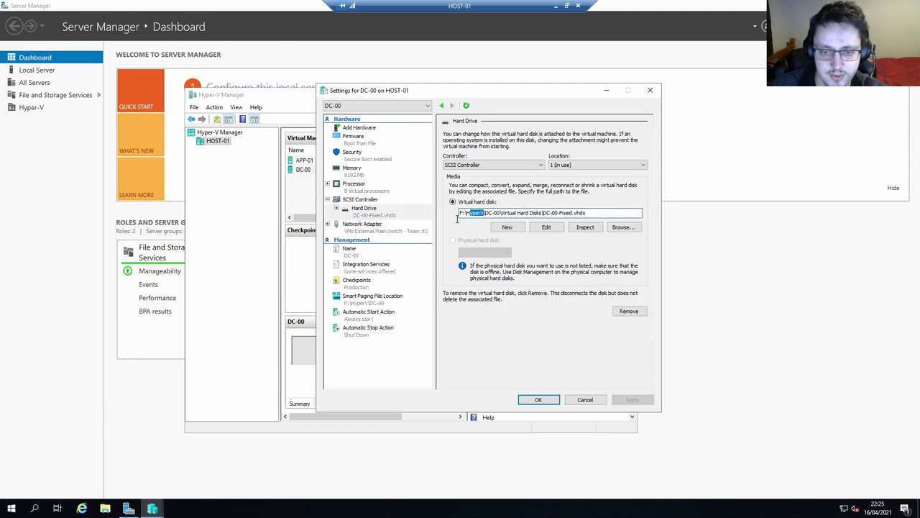
# Step: Inspect the contents of F:\HyperV\DC-00 in File Explorer, and close the folder window and DC-00's settings
pyautogui.click(105, 508)
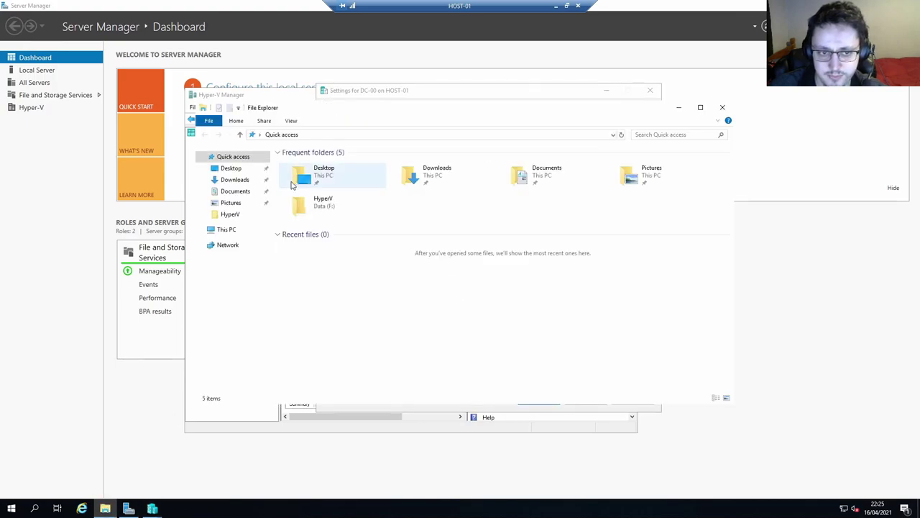
pyautogui.click(224, 230)
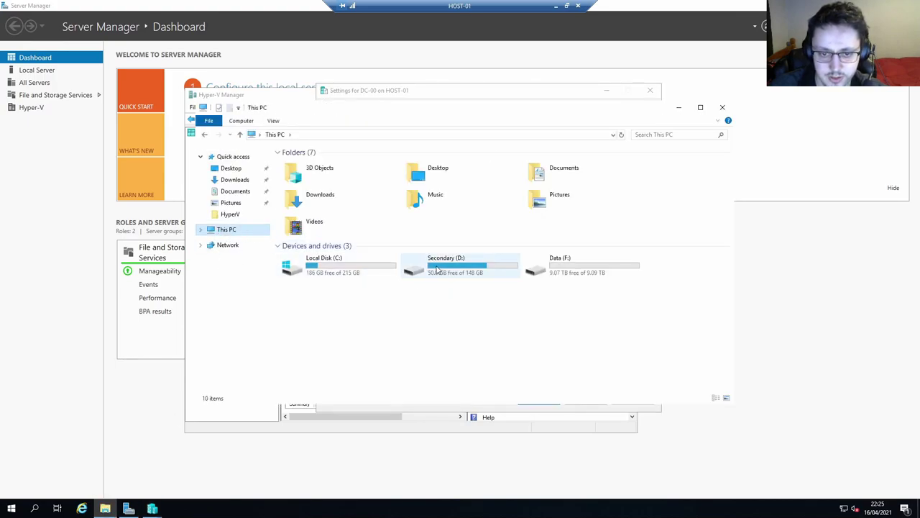
pyautogui.doubleClick(563, 264)
pyautogui.doubleClick(325, 166)
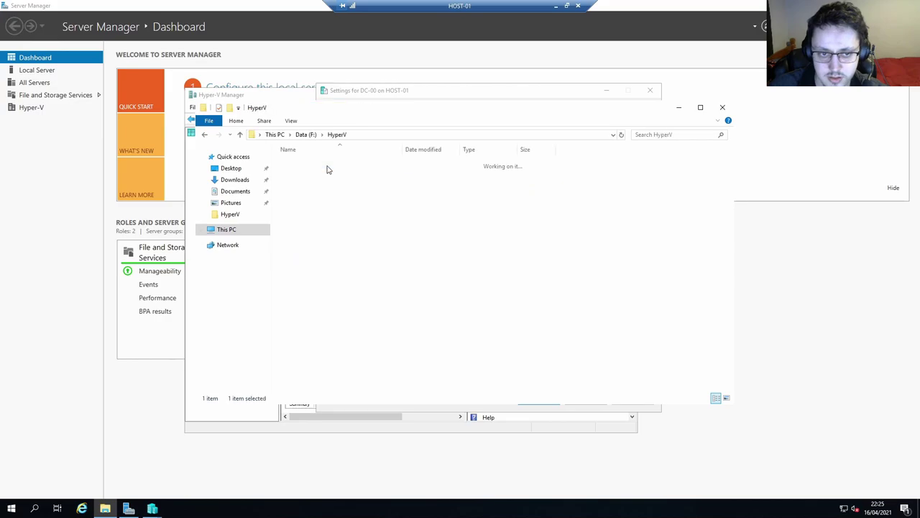
pyautogui.doubleClick(324, 165)
pyautogui.moveTo(450, 252); pyautogui.dragTo(305, 157)
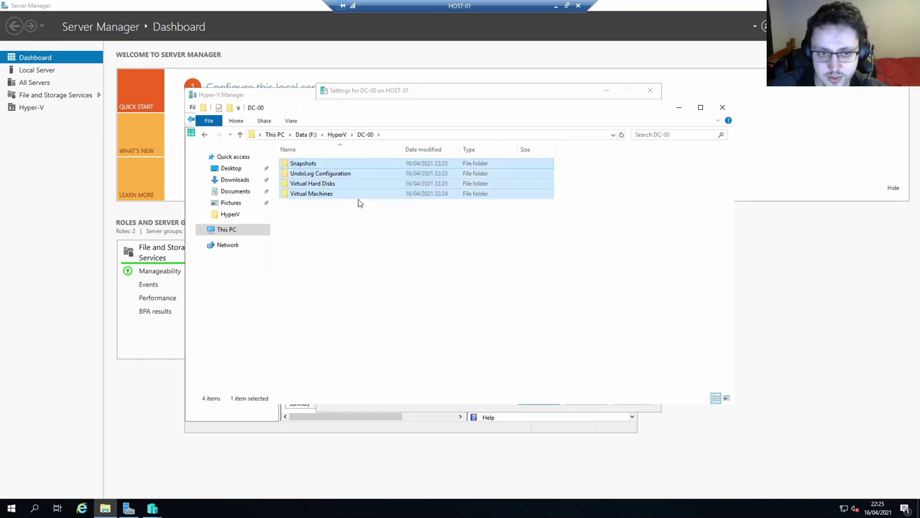
pyautogui.click(723, 107)
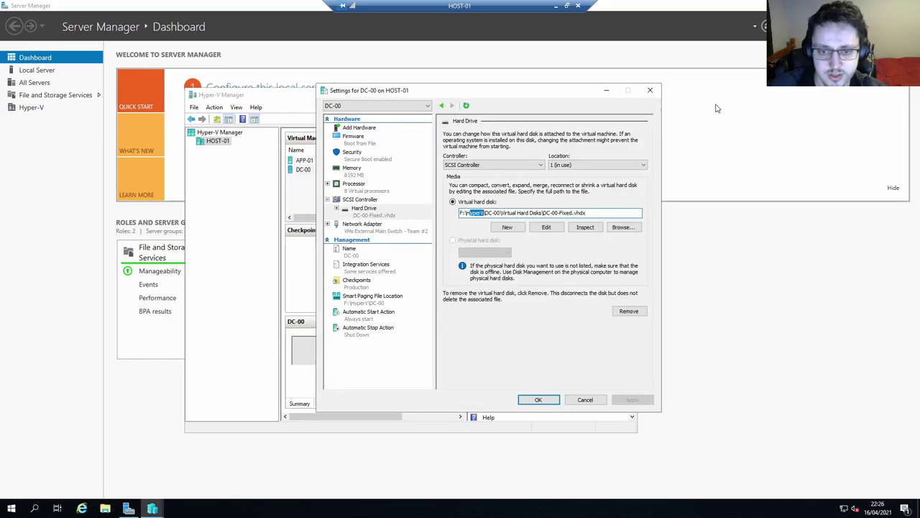
pyautogui.click(537, 399)
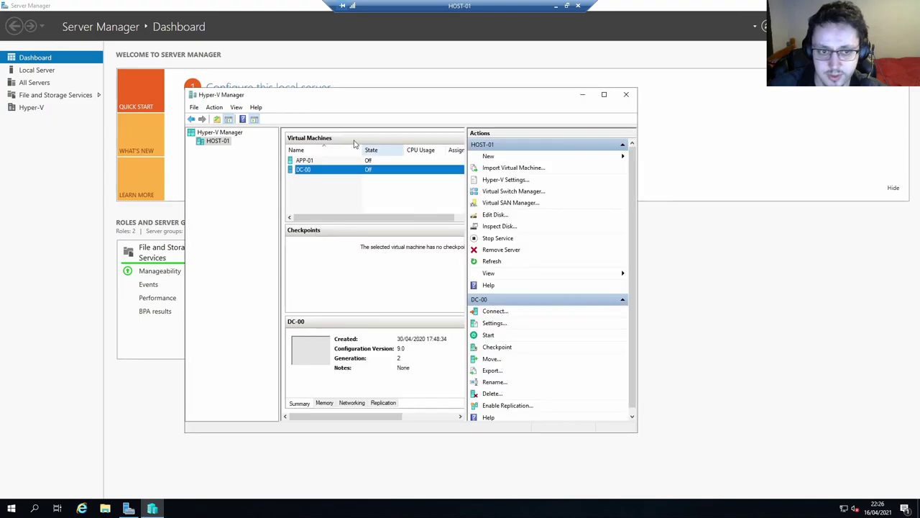
# Step: Start a storage-only move of the APP-01 virtual machine, with all of its data going to a single location
pyautogui.rightClick(319, 164)
pyautogui.click(344, 225)
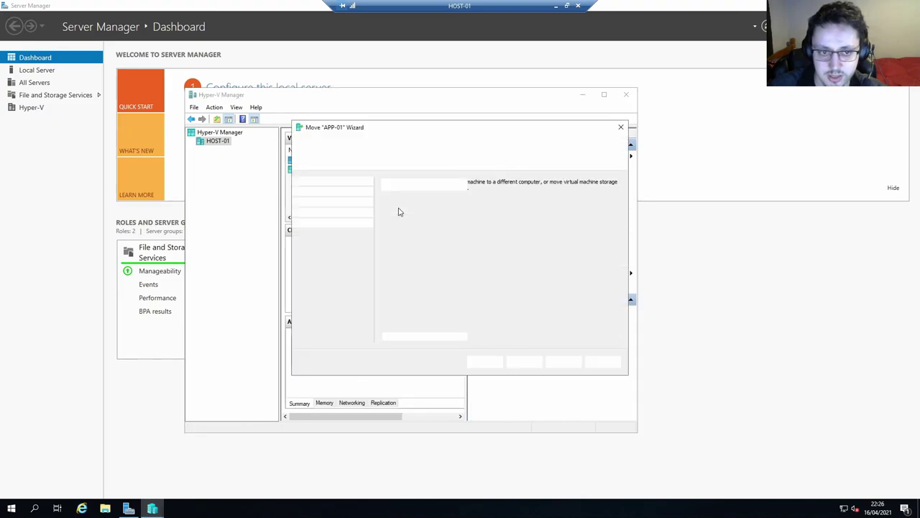
pyautogui.click(523, 362)
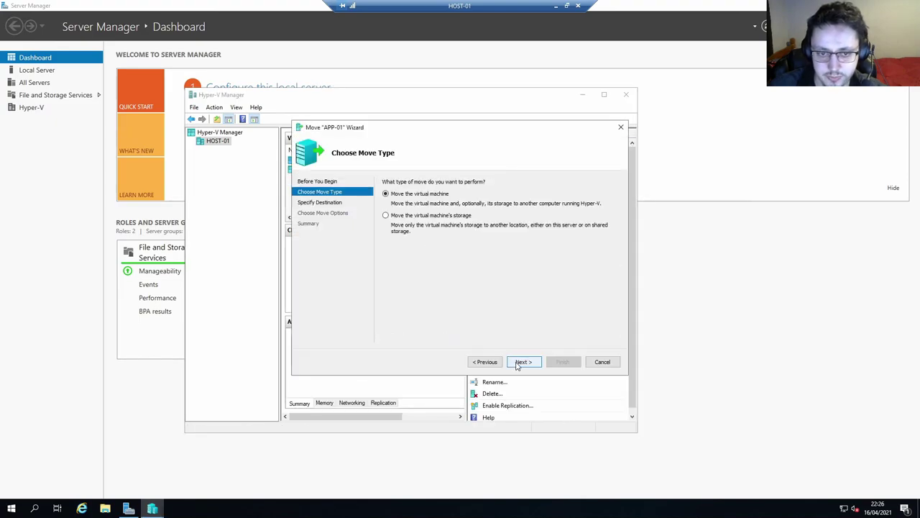
pyautogui.click(445, 216)
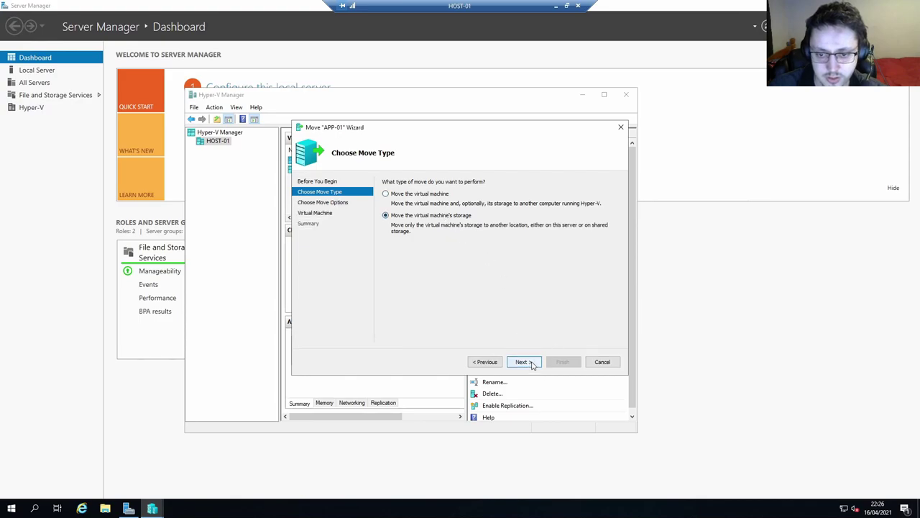
pyautogui.click(525, 363)
pyautogui.click(445, 215)
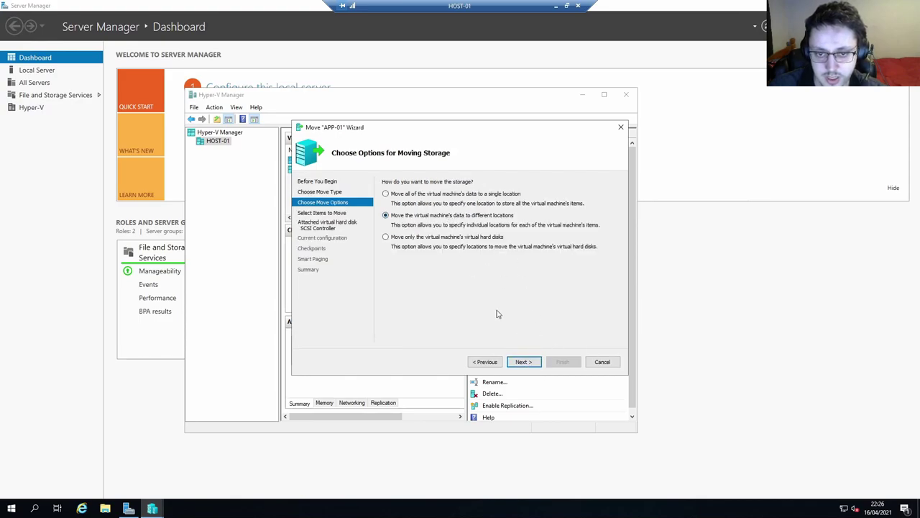
pyautogui.click(489, 194)
pyautogui.click(524, 362)
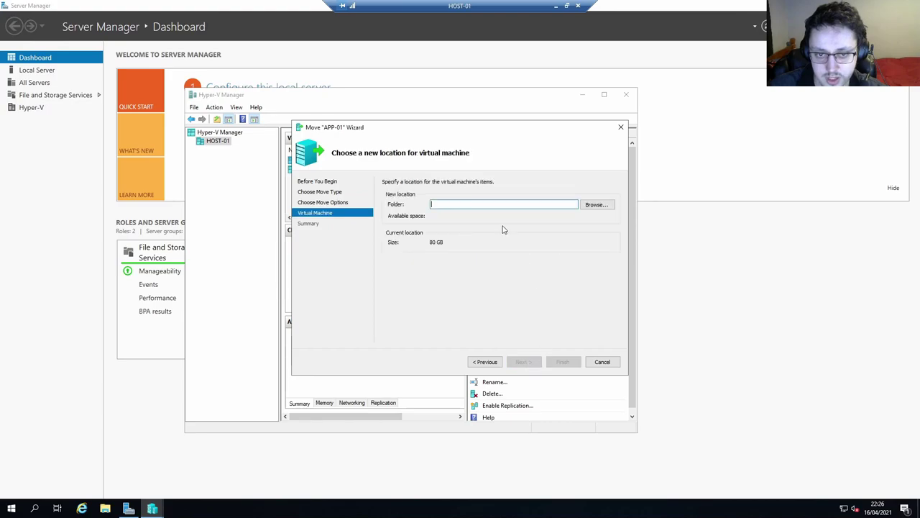
# Step: Move APP-01's storage to a new folder named APP-01 created in F:\HyperV
pyautogui.click(597, 205)
pyautogui.doubleClick(679, 302)
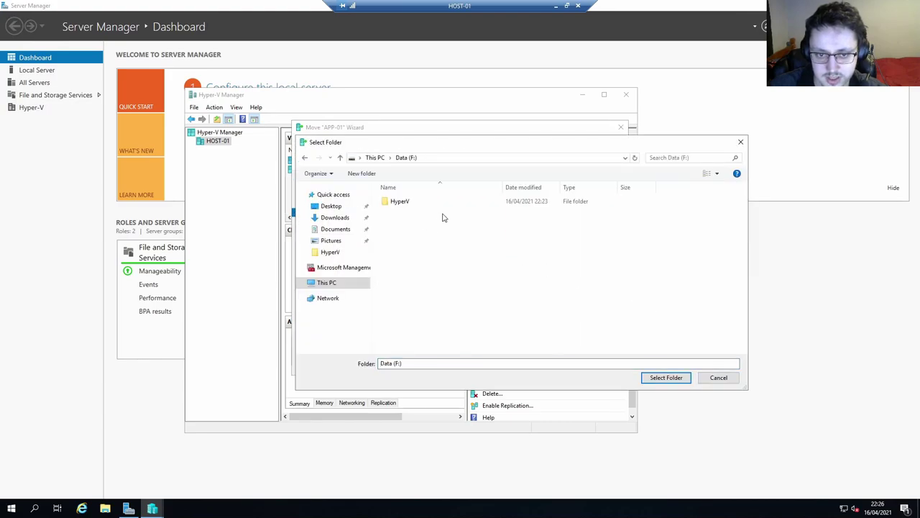
pyautogui.doubleClick(431, 206)
pyautogui.hotkey('ctrl', 'shift', 'n')
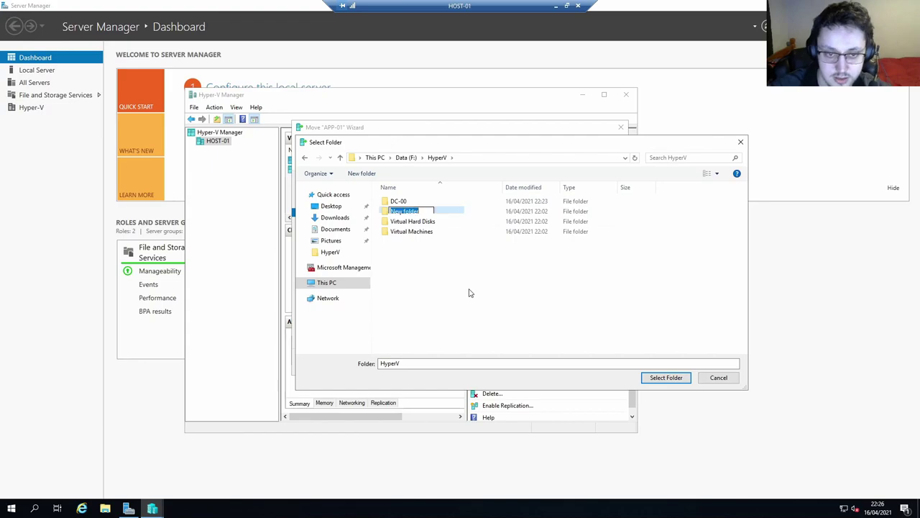
pyautogui.write('app')
pyautogui.press('BackSpace')
pyautogui.press('BackSpace')
pyautogui.press('BackSpace')
pyautogui.write('APP-01')
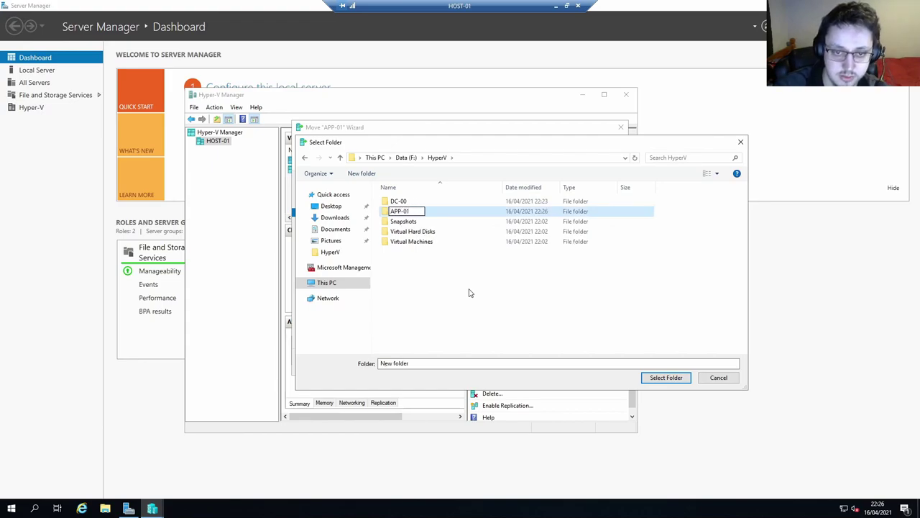
pyautogui.press('Return')
pyautogui.click(666, 377)
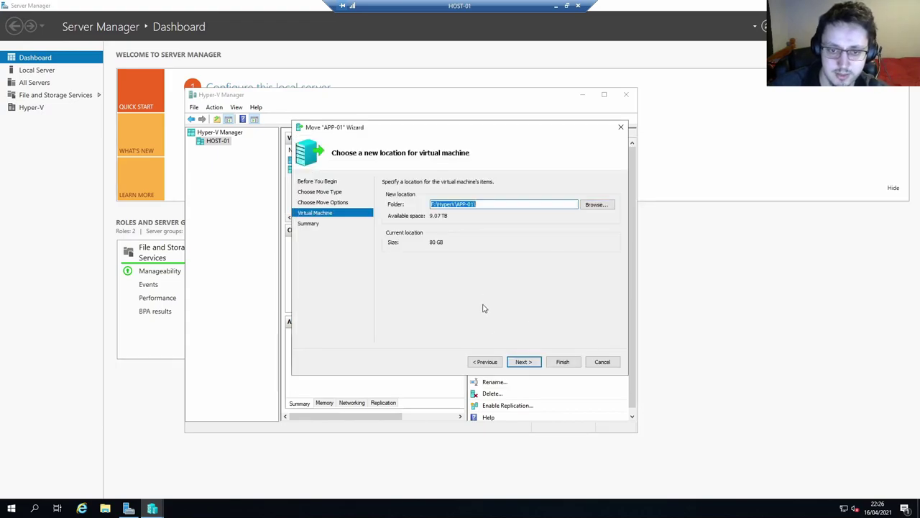
pyautogui.click(533, 366)
pyautogui.click(564, 362)
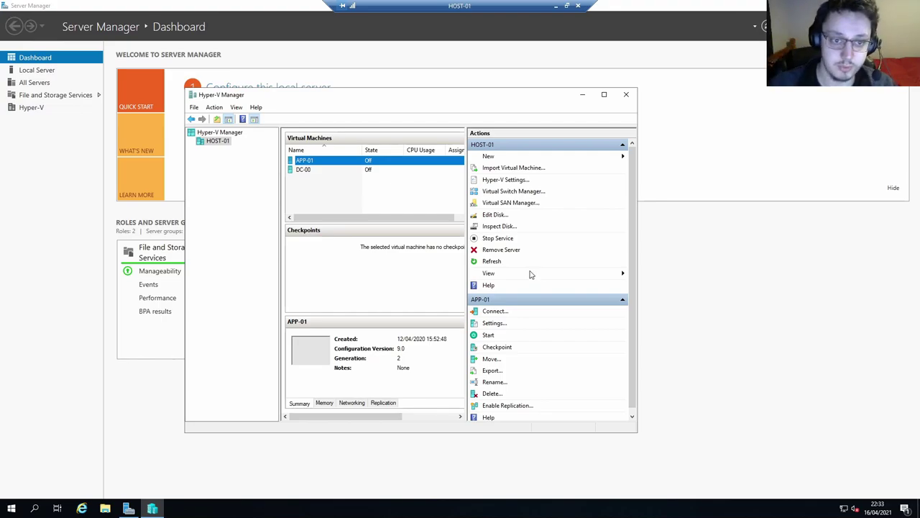
# Step: Browse to F:\HyperV\APP-01 in File Explorer to examine the moved virtual machine's folders
pyautogui.click(105, 509)
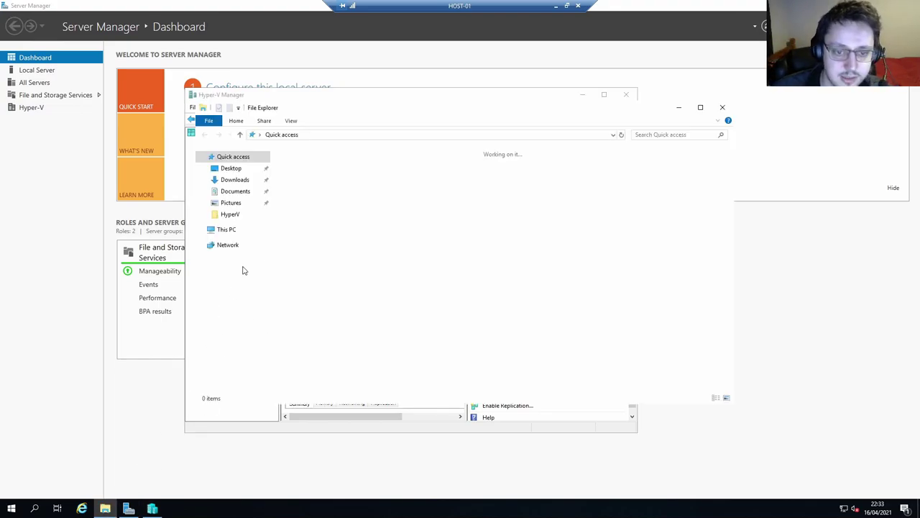
pyautogui.click(239, 232)
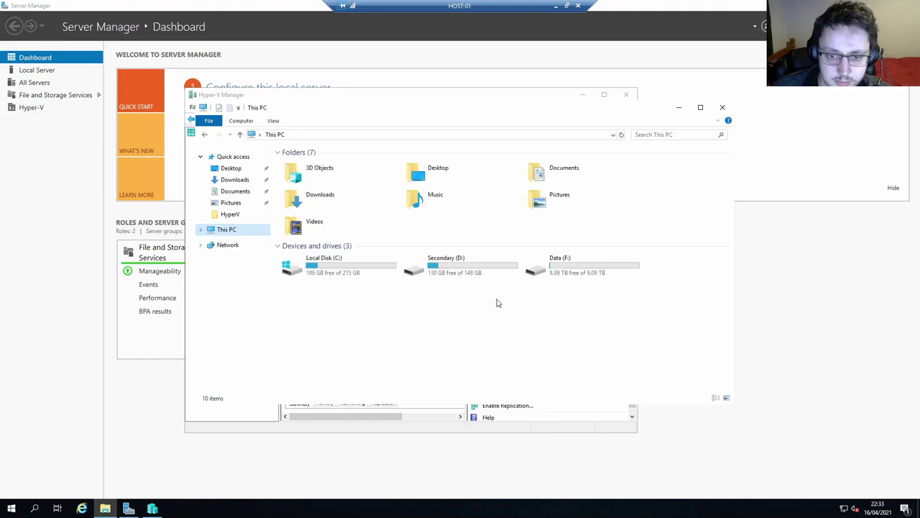
pyautogui.doubleClick(551, 264)
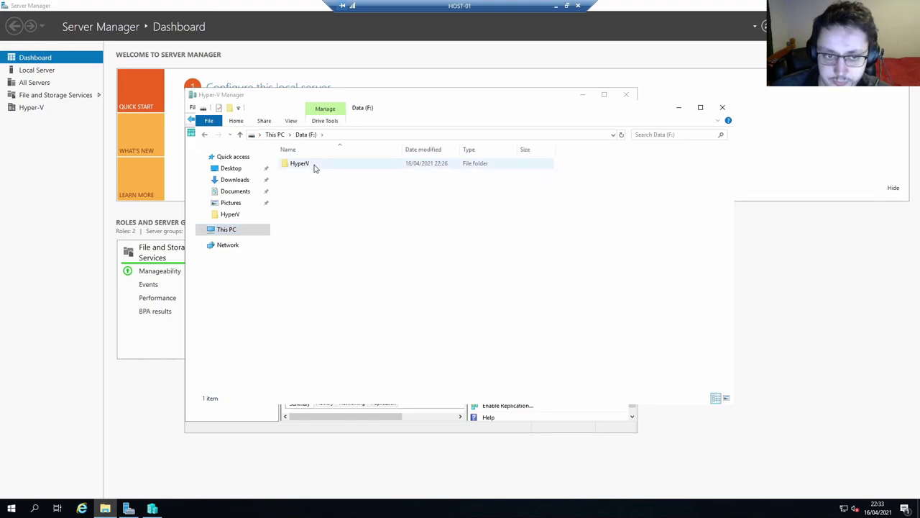
pyautogui.doubleClick(301, 163)
pyautogui.doubleClick(318, 180)
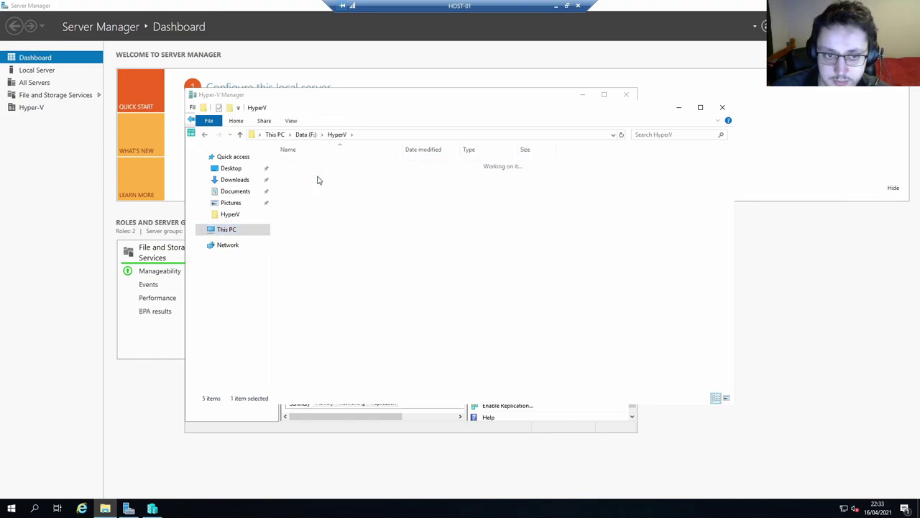
pyautogui.hotkey('alt', 'Left')
pyautogui.press('Up')
pyautogui.press('Return')
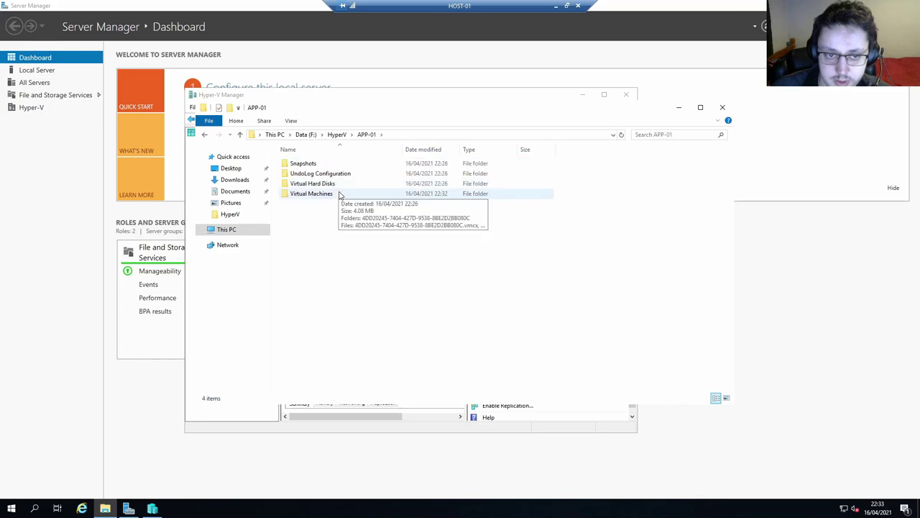
# Step: Examine APP-01's Virtual Machines, Virtual Hard Disks, UndoLog Configuration and Snapshots folders, and put the folder window away
pyautogui.doubleClick(338, 193)
pyautogui.hotkey('alt', 'Left')
pyautogui.doubleClick(313, 183)
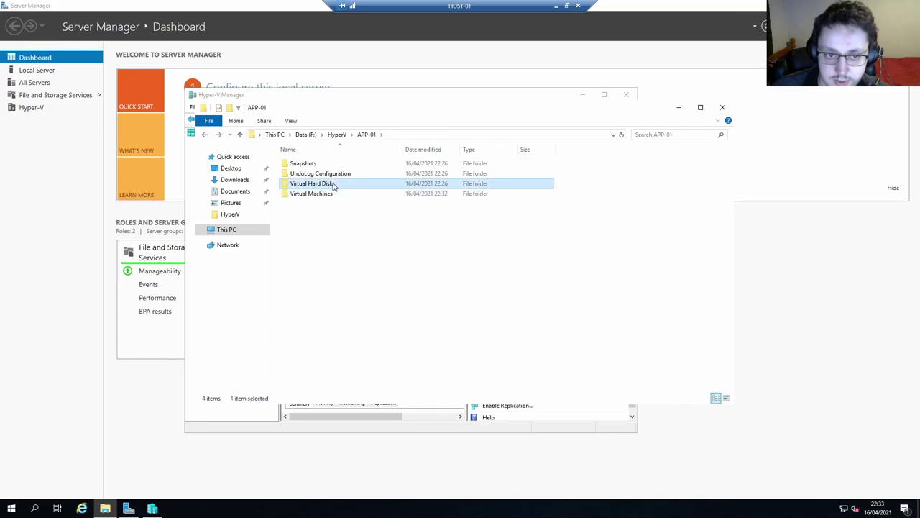
pyautogui.hotkey('alt', 'Left')
pyautogui.press('Up')
pyautogui.press('Return')
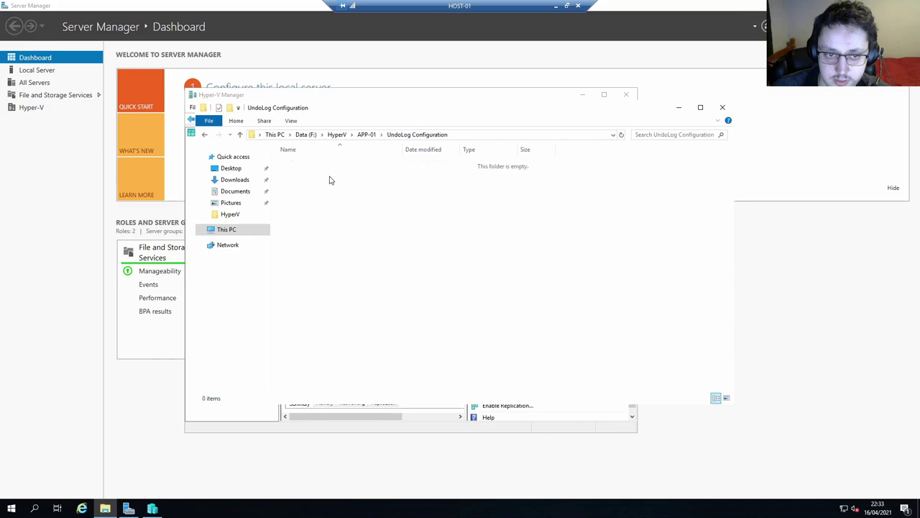
pyautogui.hotkey('alt', 'Left')
pyautogui.press('Up')
pyautogui.press('Return')
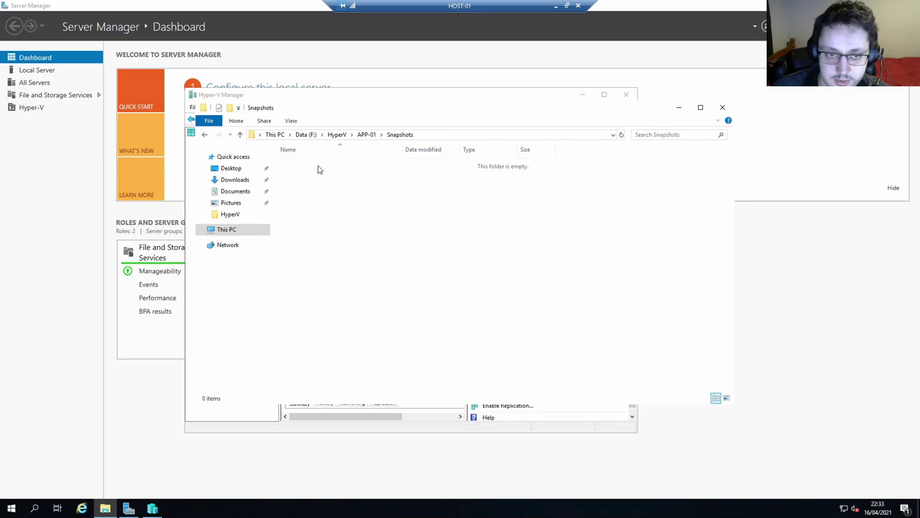
pyautogui.hotkey('alt', 'Up')
pyautogui.hotkey('alt', 'Up')
pyautogui.click(679, 107)
# Step: Start the APP-01 and DC-00 virtual machines together and clear the selection
pyautogui.keyDown('ctrl'); pyautogui.click(327, 171); pyautogui.keyUp('ctrl')
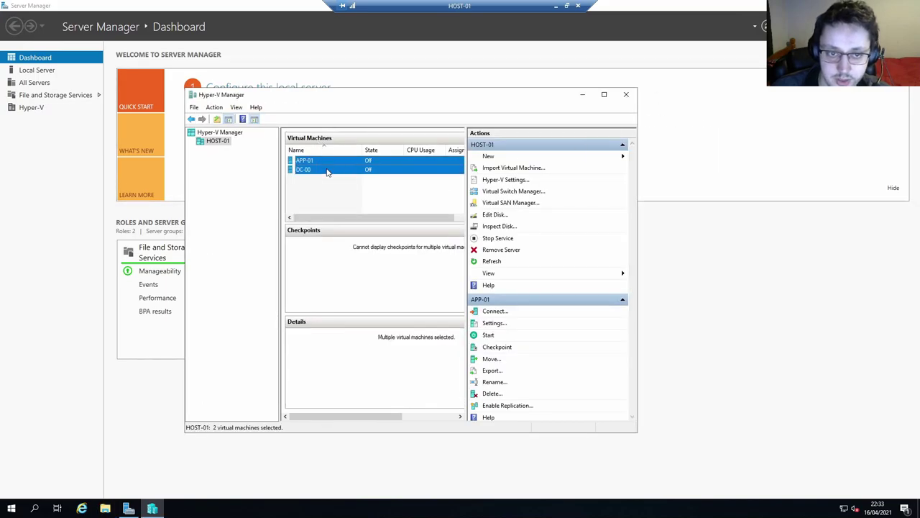
pyautogui.rightClick(327, 171)
pyautogui.click(367, 197)
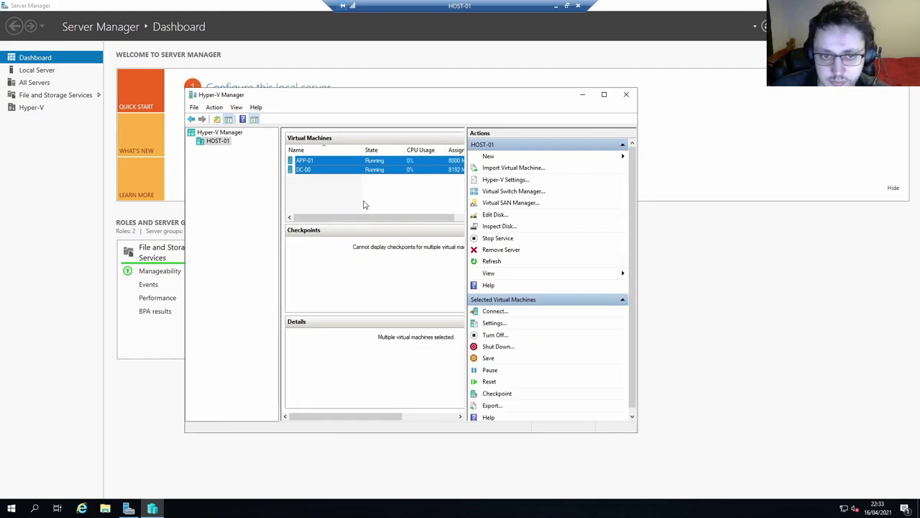
pyautogui.click(364, 205)
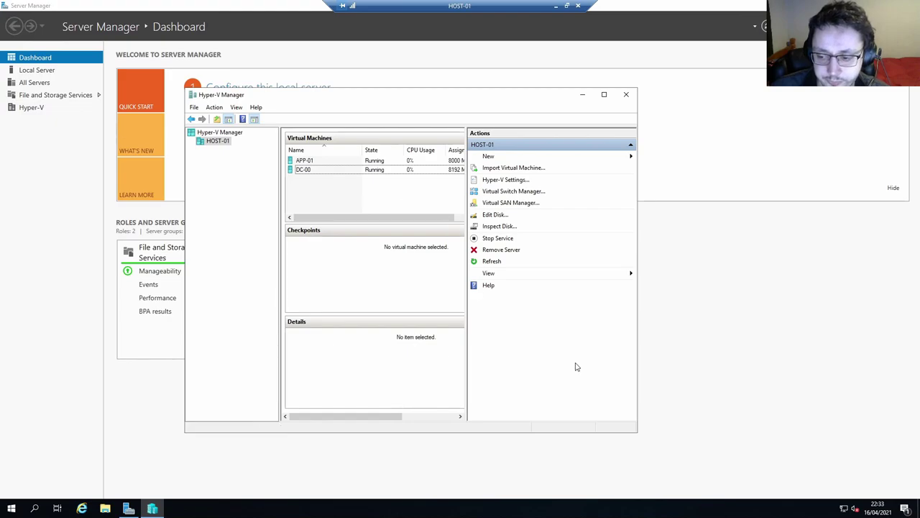
# Step: Check the state and summary details of the running DC-00 and APP-01 virtual machines
pyautogui.click(363, 170)
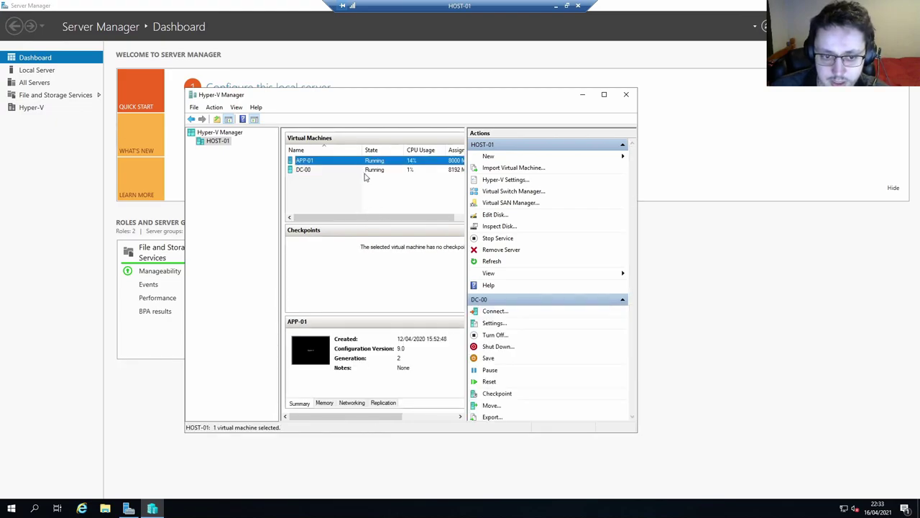
pyautogui.click(347, 169)
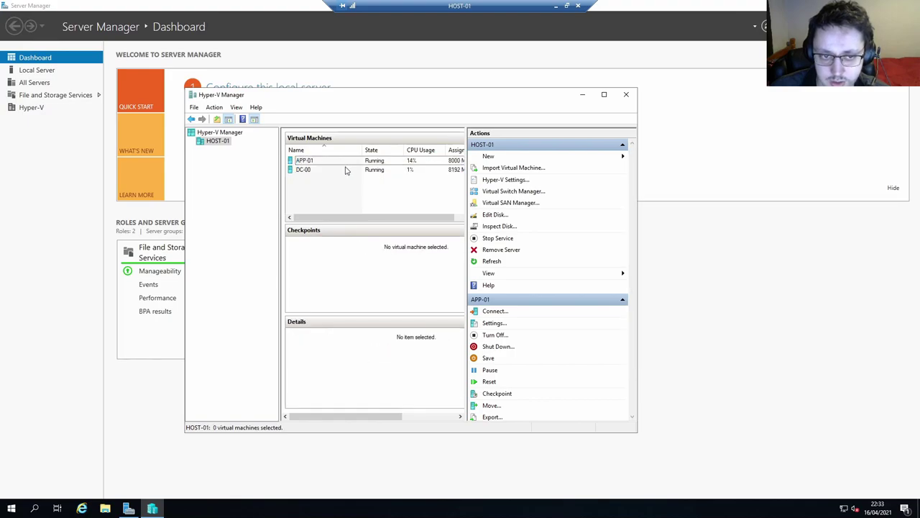
pyautogui.click(331, 161)
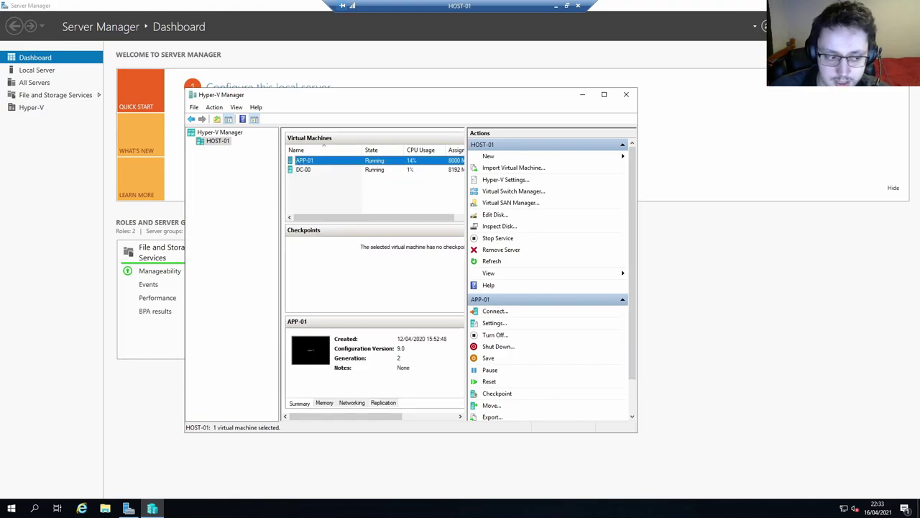
# Step: Connect to DC-00 over Remote Desktop, accepting its untrusted certificate and suppressing that warning for this computer
pyautogui.click(315, 170)
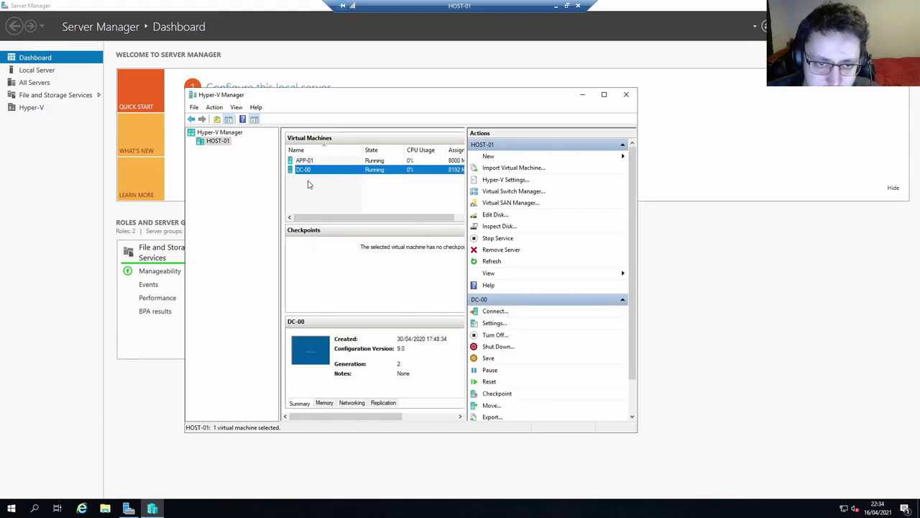
pyautogui.click(302, 169)
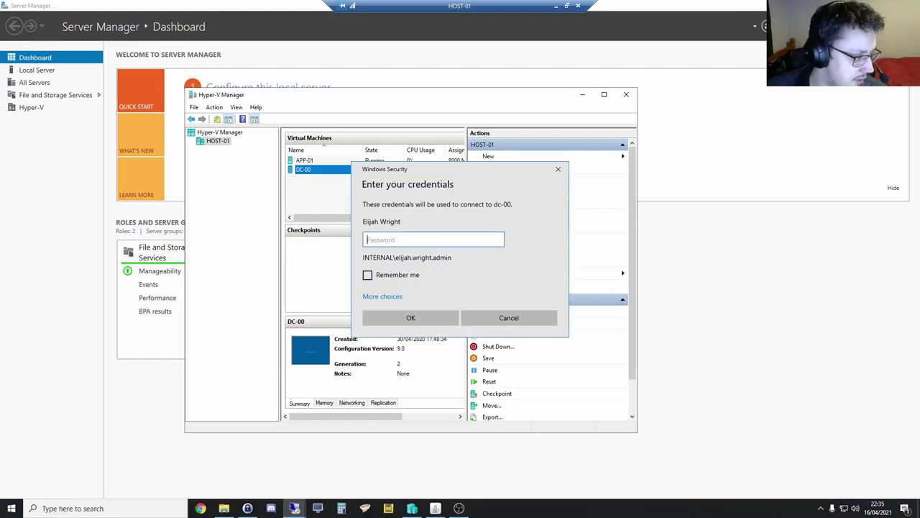
pyautogui.press('Escape')
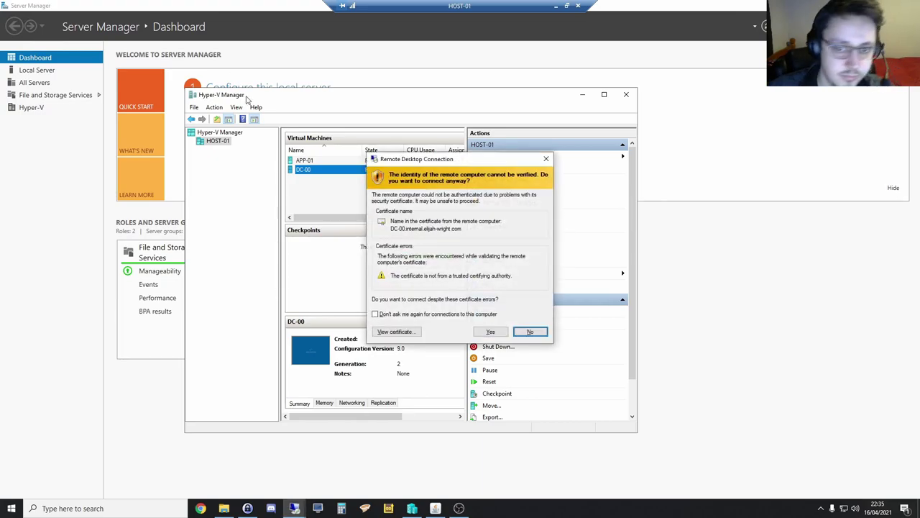
pyautogui.click(425, 313)
pyautogui.click(481, 331)
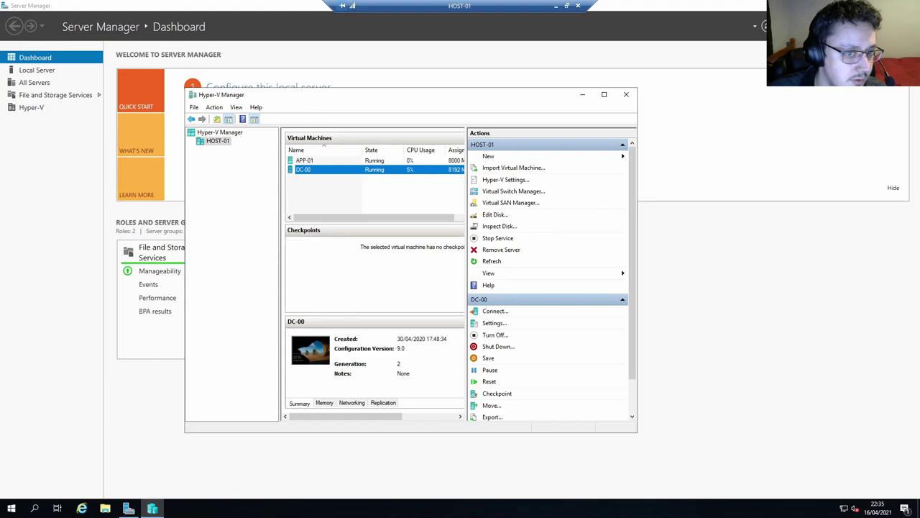
# Step: Take the HOST-01 session out of full screen and ping internal from a Command Prompt on the local computer
pyautogui.click(566, 5)
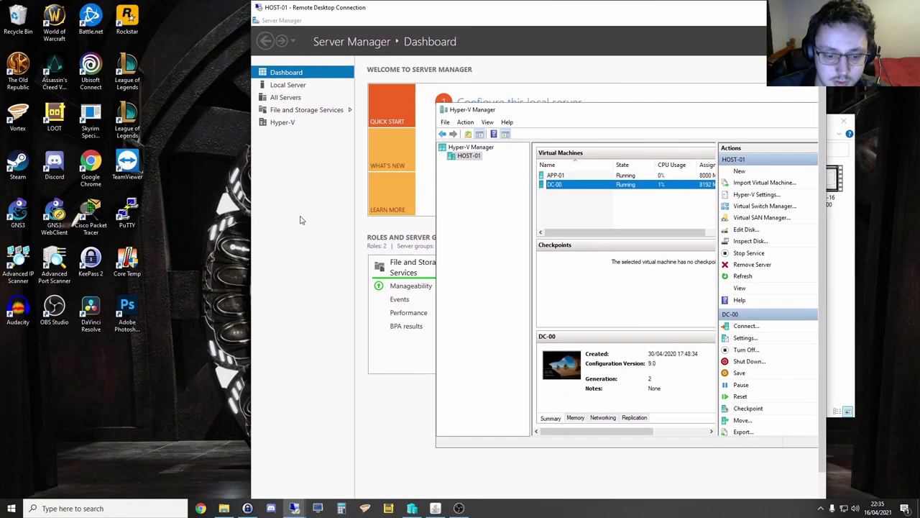
pyautogui.press('super+r')
pyautogui.press('Return')
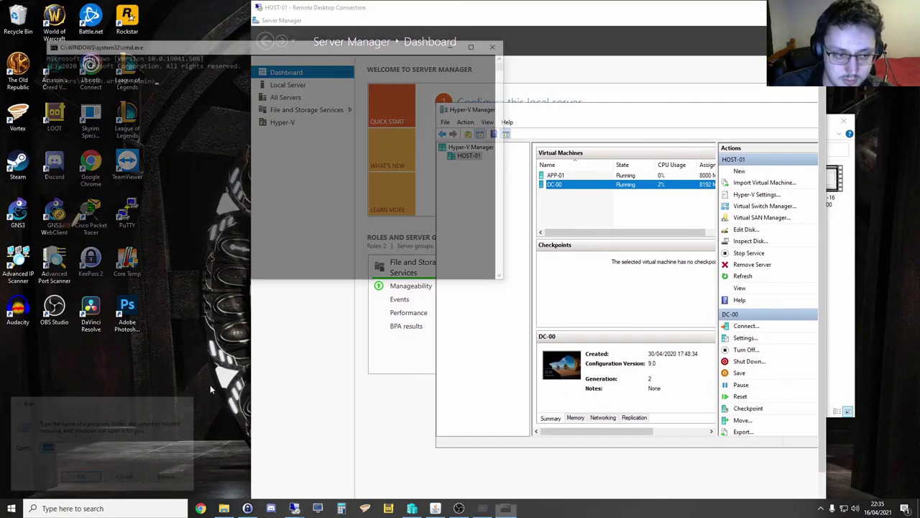
pyautogui.write('ping internal')
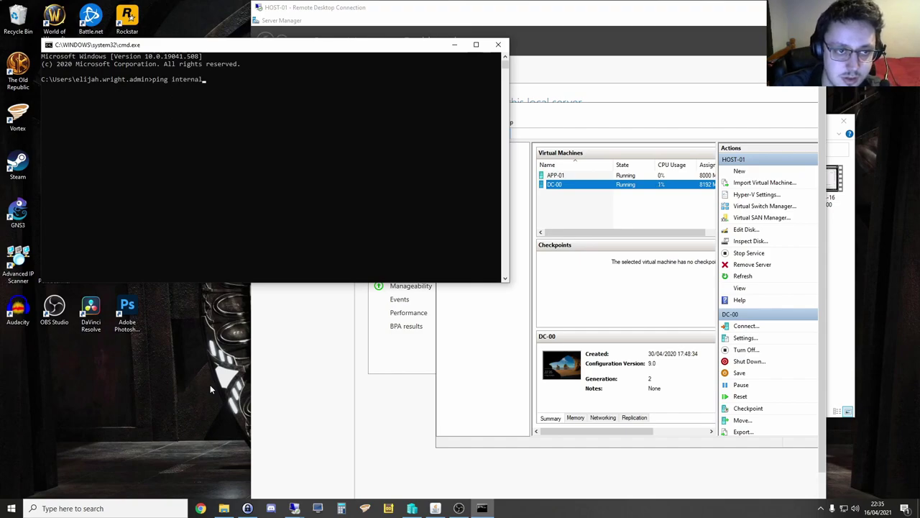
pyautogui.press('Return')
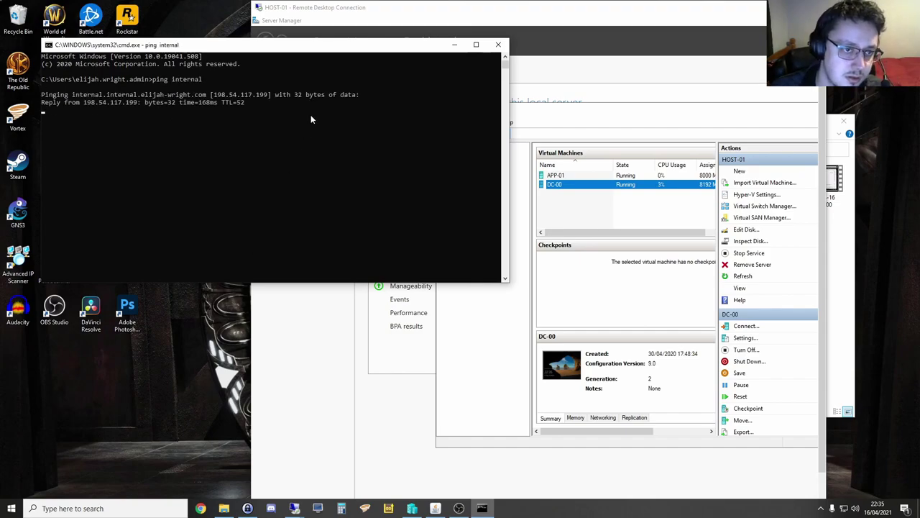
pyautogui.hotkey('ctrl', 'c')
# Step: Clear the local Command Prompt, check the network configuration with ipconfig, and close the window
pyautogui.write('cls')
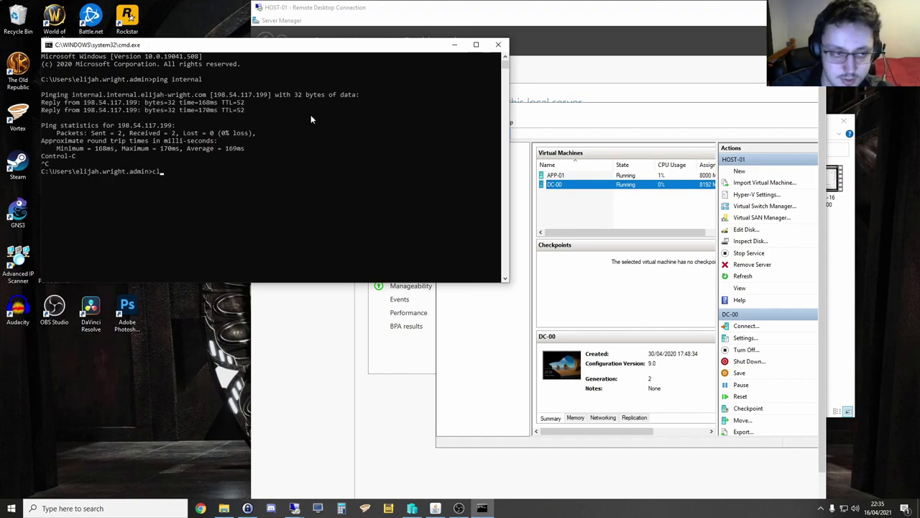
pyautogui.press('Return')
pyautogui.write('io')
pyautogui.press('BackSpace')
pyautogui.write('pconfig')
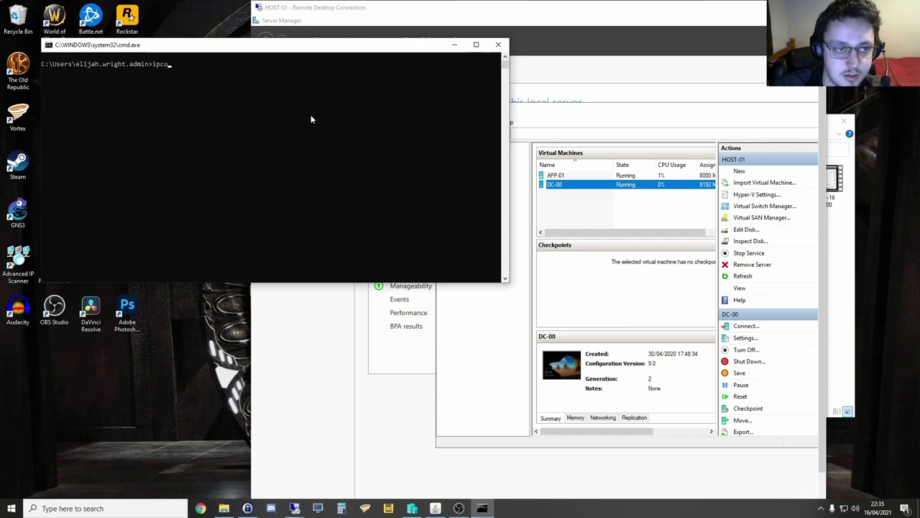
pyautogui.press('Return')
pyautogui.click(499, 45)
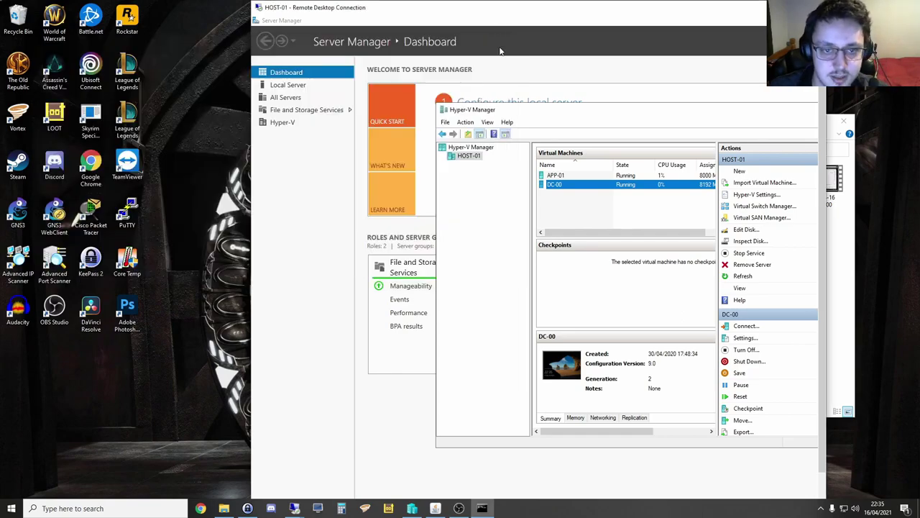
# Step: Open the Network & Internet settings on the local computer
pyautogui.click(822, 160)
pyautogui.rightClick(845, 512)
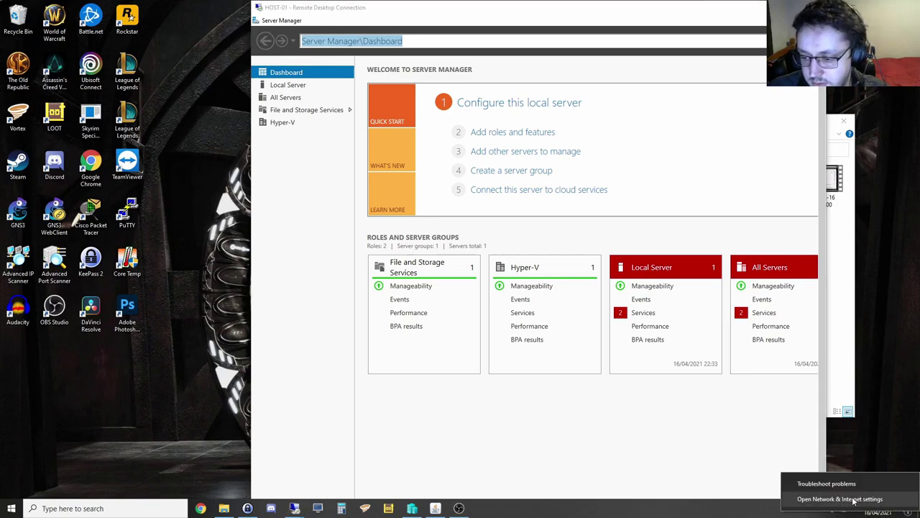
pyautogui.click(863, 496)
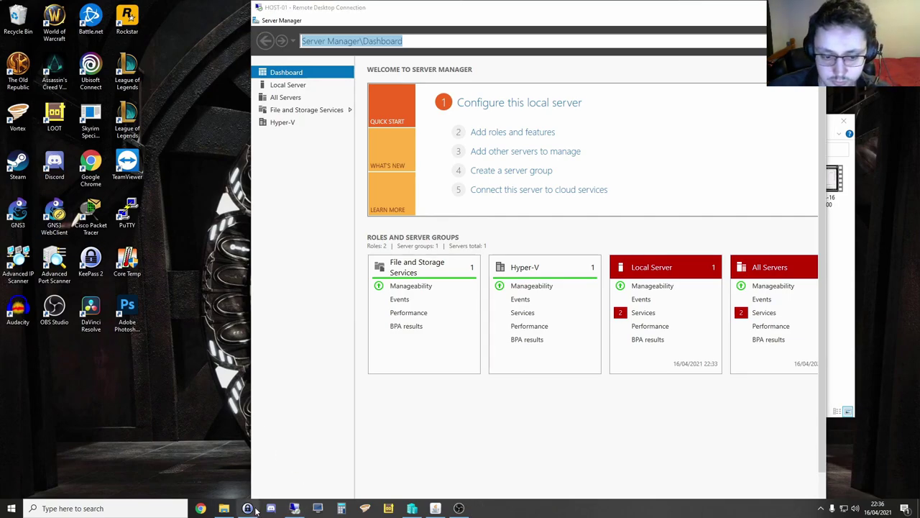
# Step: Ping internal again from a new local Command Prompt, check the replying IP address, and close the window
pyautogui.press('super')
pyautogui.write('cmd')
pyautogui.press('Return')
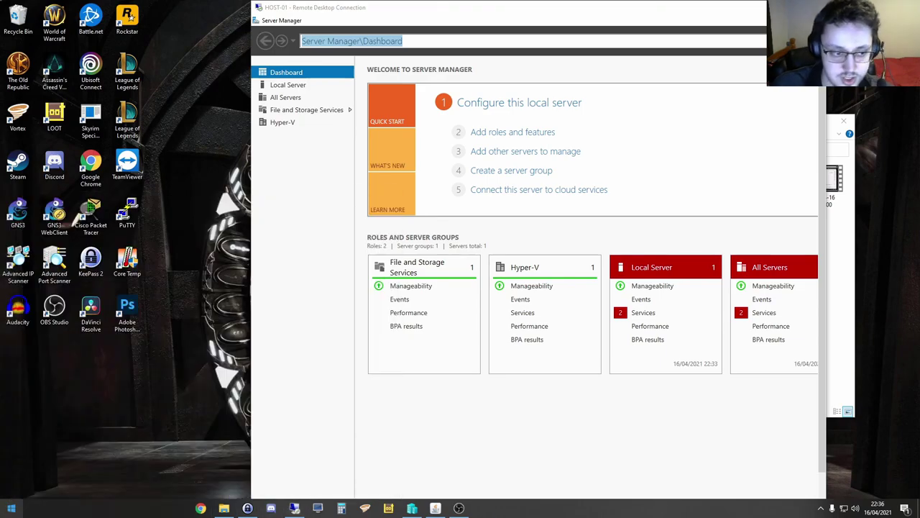
pyautogui.write('ping internal')
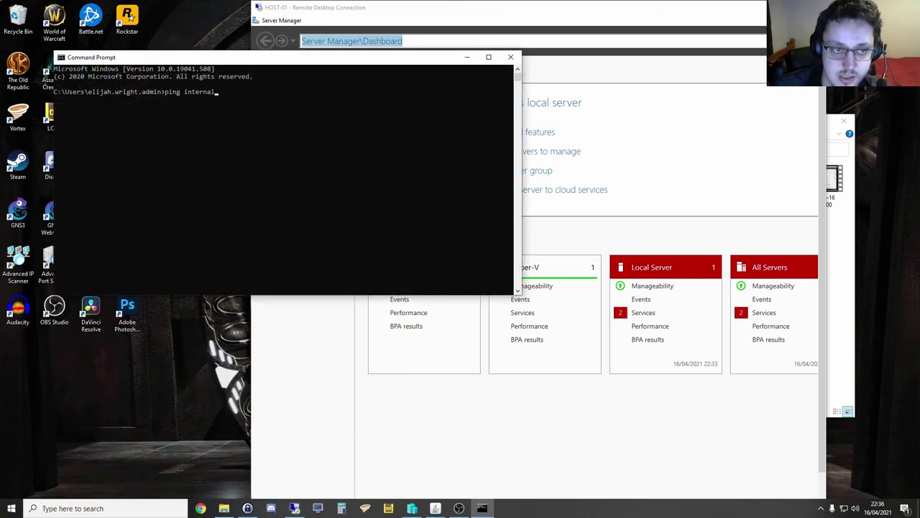
pyautogui.press('Return')
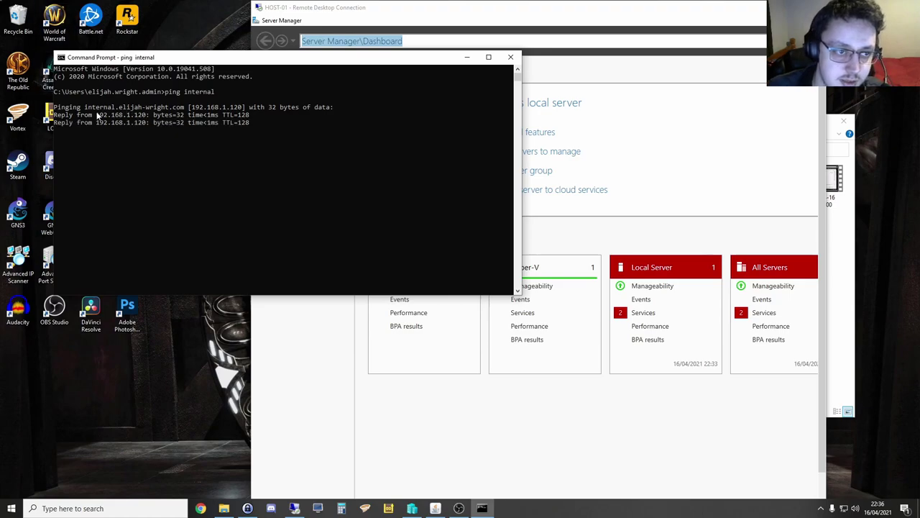
pyautogui.moveTo(95, 115); pyautogui.dragTo(150, 119)
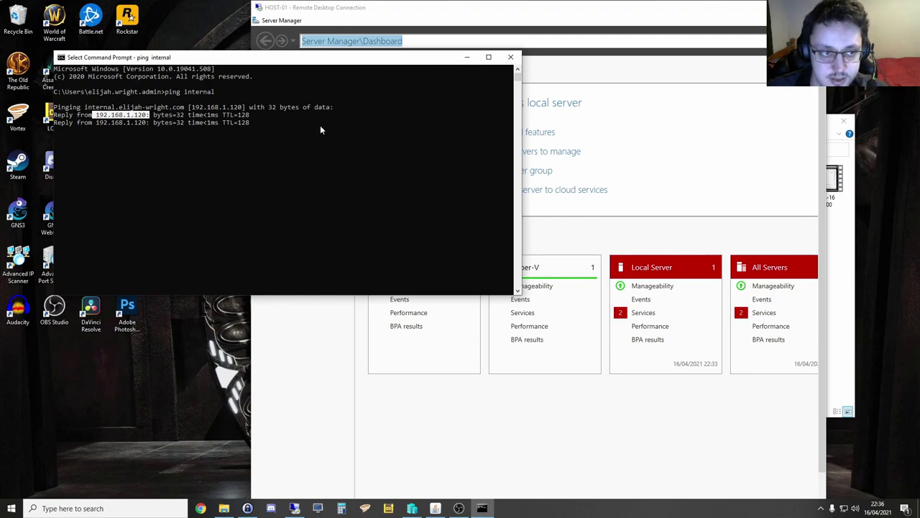
pyautogui.hotkey('alt', 'F4')
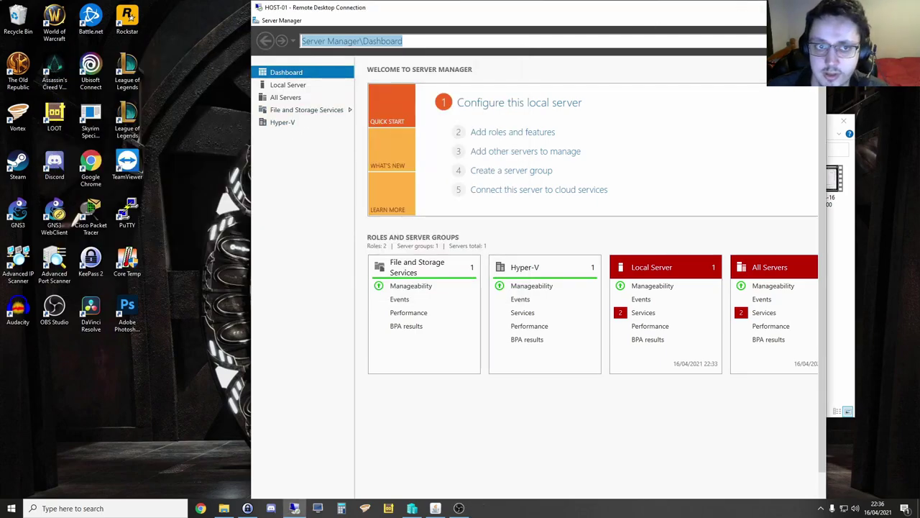
# Step: Return the HOST-01 session to full screen and close Server Manager
pyautogui.click(777, 7)
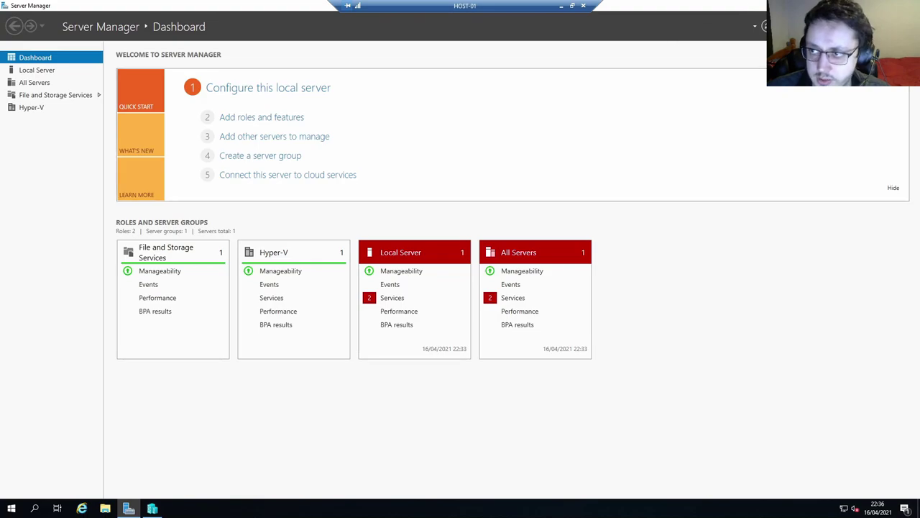
pyautogui.hotkey('alt', 'F4')
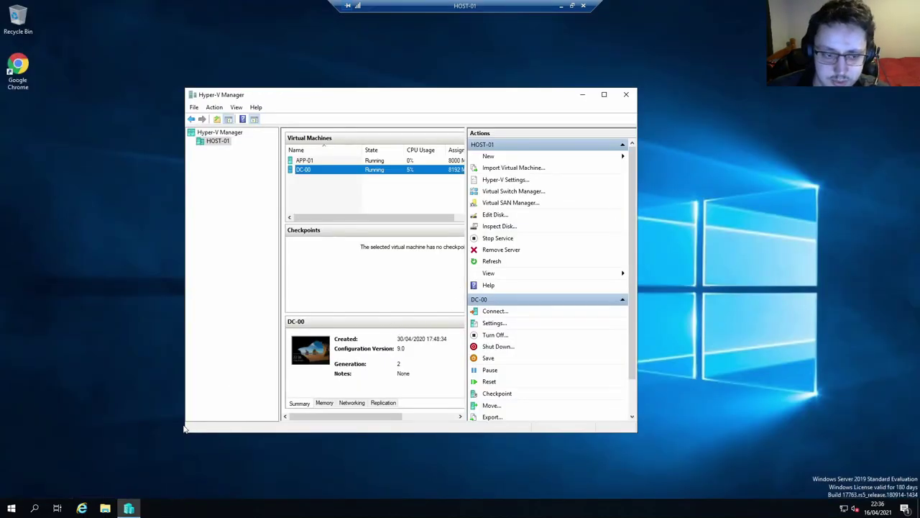
# Step: Check APP-01 and DC-00 in turn, and enlarge the Hyper-V Manager window to read their memory and uptime
pyautogui.click(335, 164)
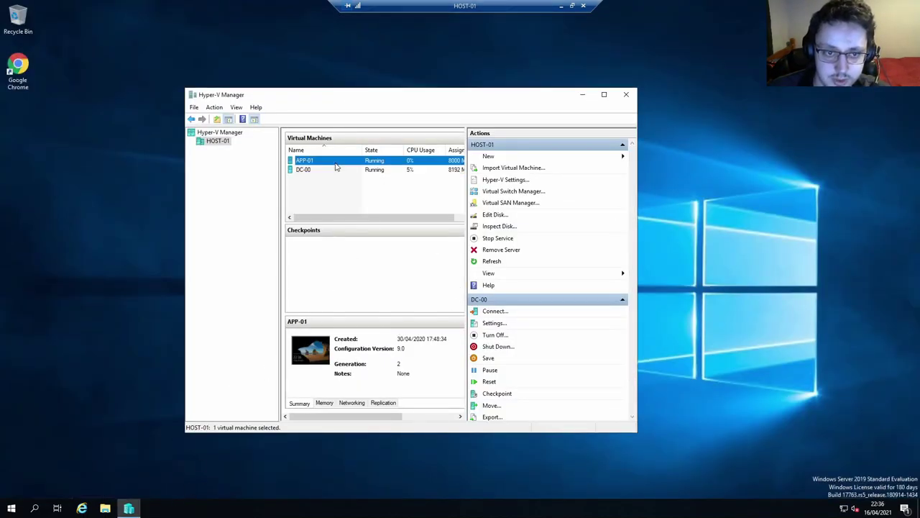
pyautogui.rightClick(335, 164)
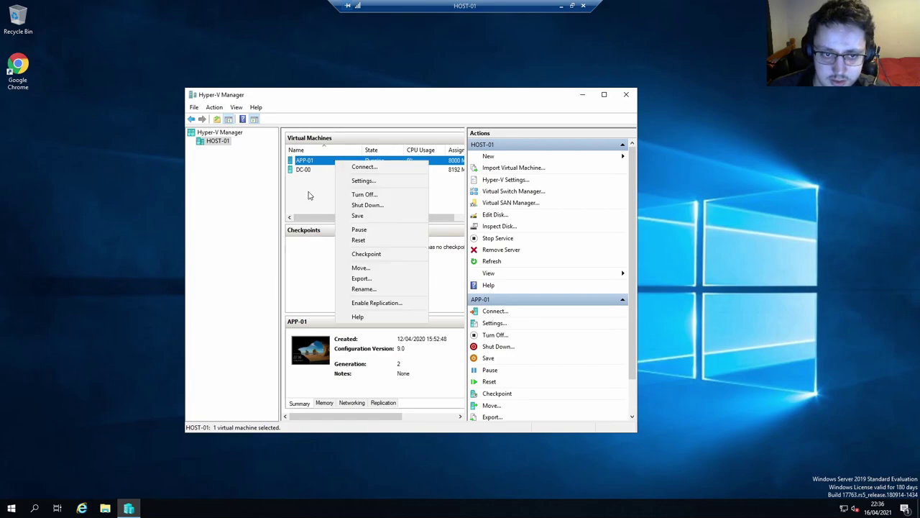
pyautogui.click(302, 170)
pyautogui.click(303, 164)
pyautogui.click(304, 170)
pyautogui.click(307, 161)
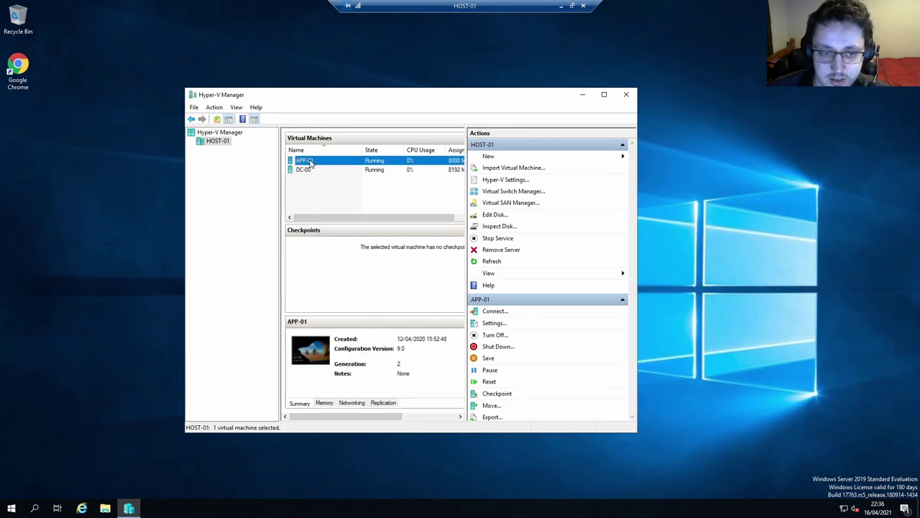
pyautogui.moveTo(637, 431); pyautogui.dragTo(796, 489)
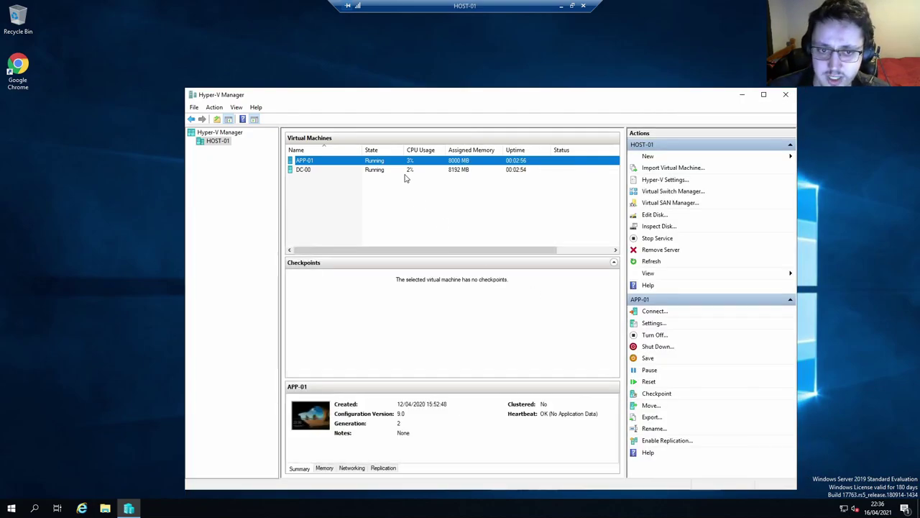
pyautogui.click(403, 201)
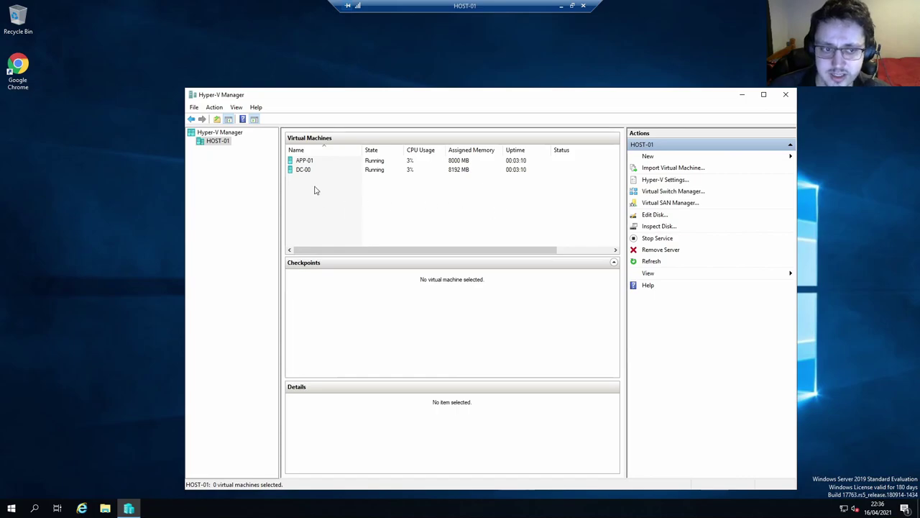
pyautogui.moveTo(350, 184); pyautogui.dragTo(304, 159)
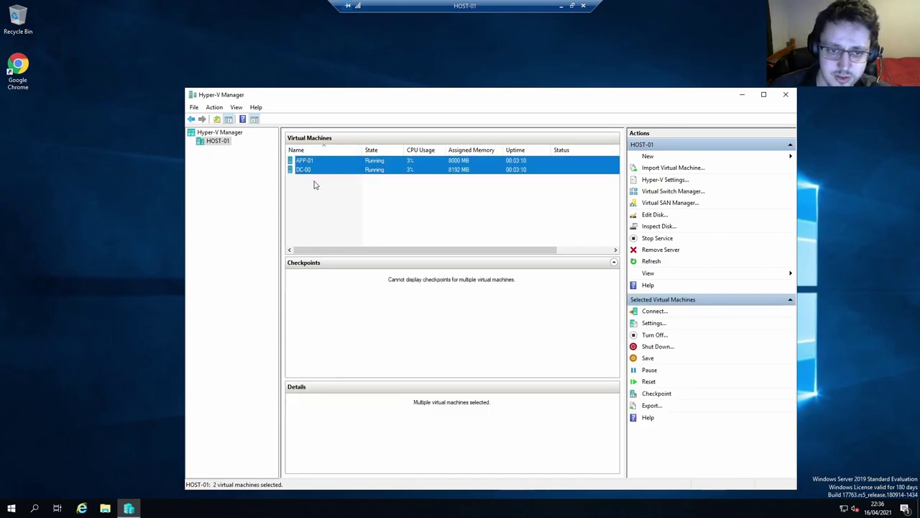
pyautogui.click(324, 187)
pyautogui.moveTo(346, 190); pyautogui.dragTo(316, 180)
pyautogui.click(323, 194)
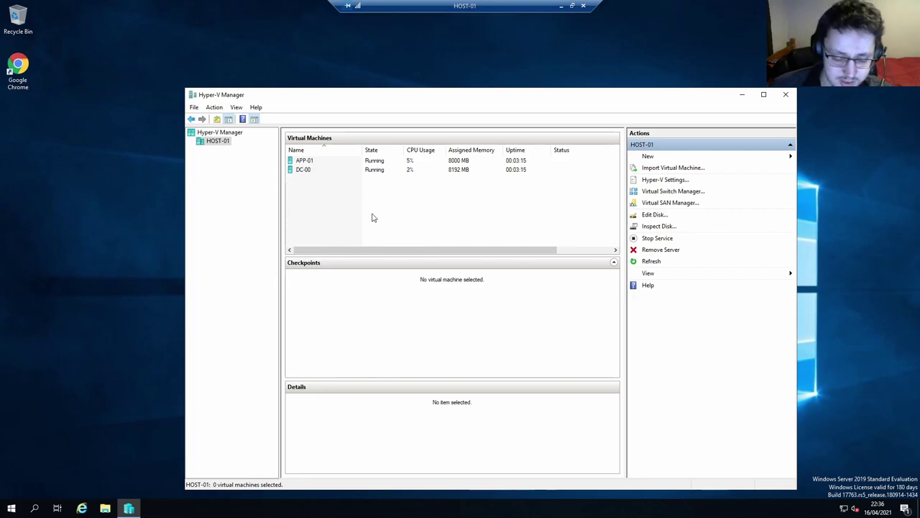
# Step: Open a Command Prompt on HOST-01 and ping dc-00, first by default and again over IPv4 with -4
pyautogui.press('super+r')
pyautogui.press('Return')
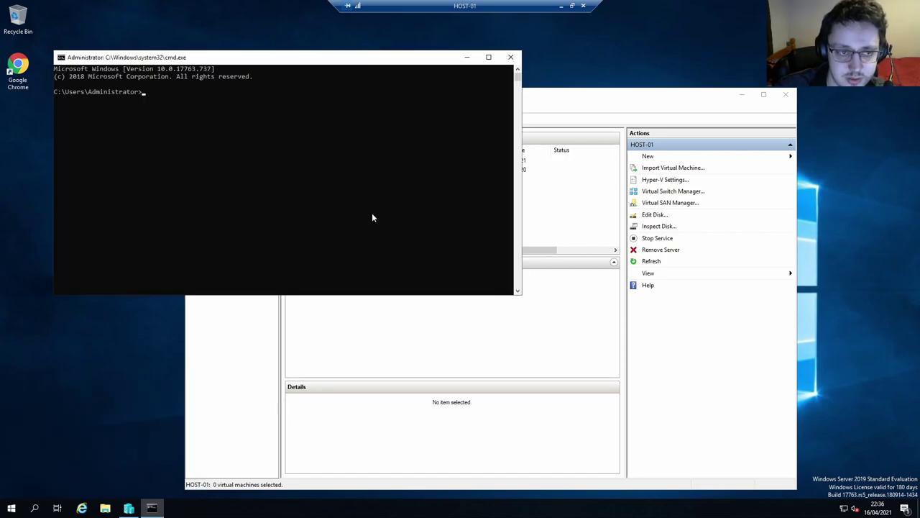
pyautogui.write('ping dc-00')
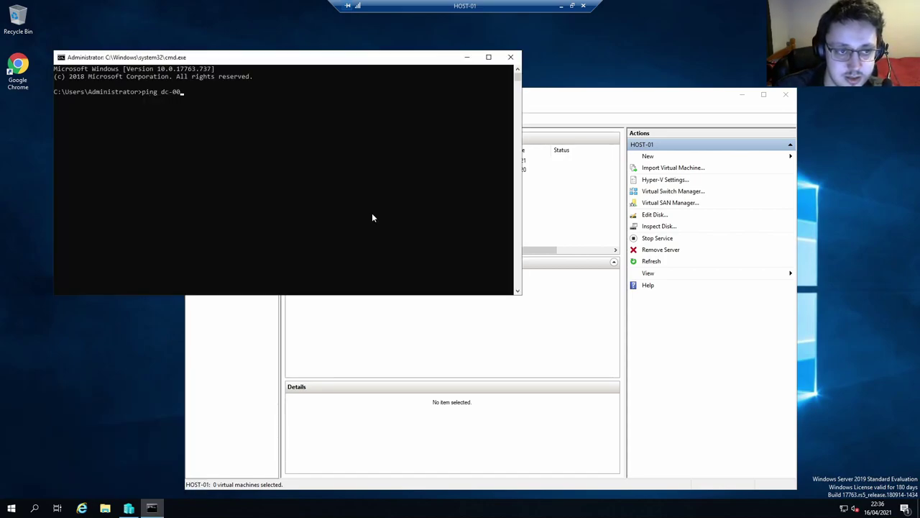
pyautogui.press('Return')
pyautogui.hotkey('ctrl', 'c')
pyautogui.press('Up')
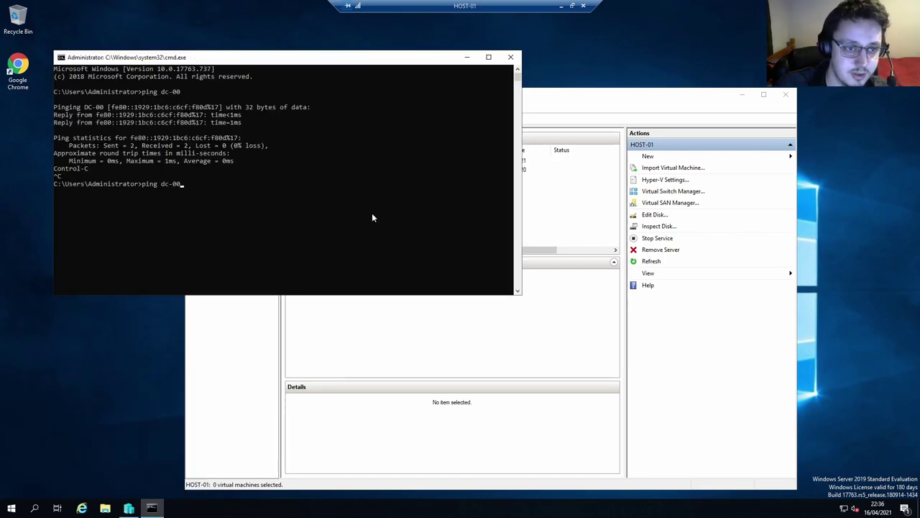
pyautogui.write('-4')
pyautogui.press('Return')
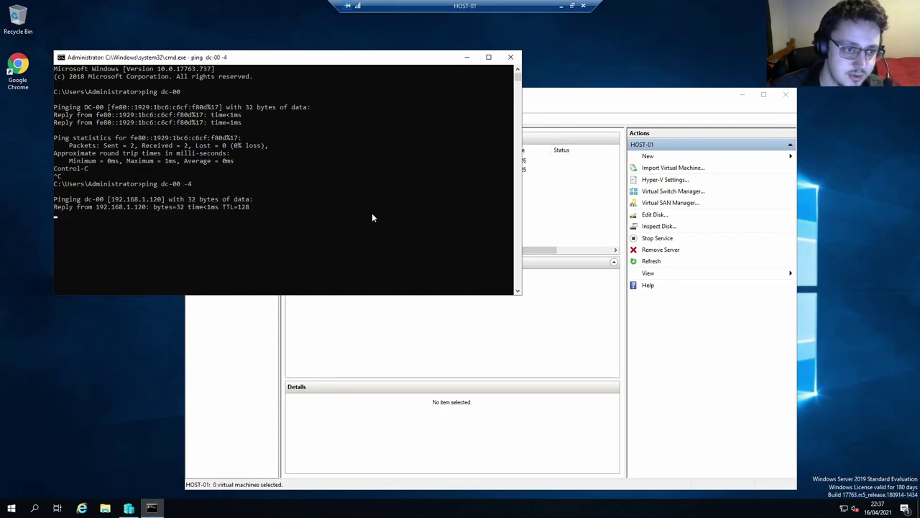
pyautogui.hotkey('ctrl', 'c')
pyautogui.press('Return')
# Step: Ping app-01 from HOST-01, first by default and again over IPv4 with -4
pyautogui.press('Up')
pyautogui.press('BackSpace')
pyautogui.press('BackSpace')
pyautogui.press('BackSpace')
pyautogui.press('BackSpace')
pyautogui.press('BackSpace')
pyautogui.press('BackSpace')
pyautogui.press('BackSpace')
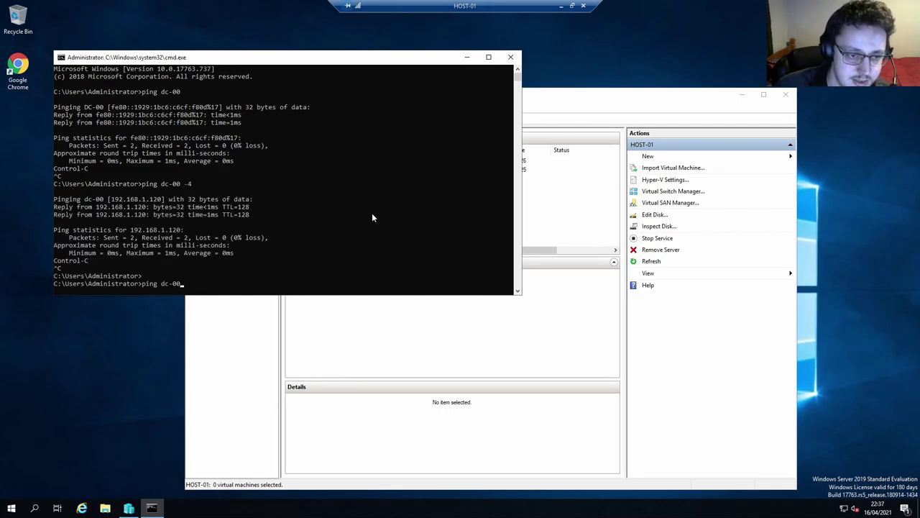
pyautogui.press('BackSpace')
pyautogui.write('app-01')
pyautogui.press('Return')
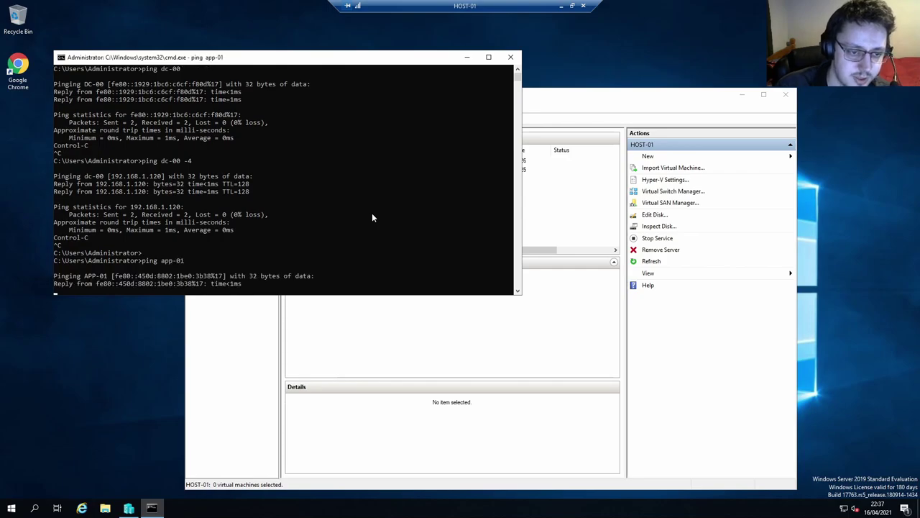
pyautogui.hotkey('ctrl', 'c')
pyautogui.press('Up')
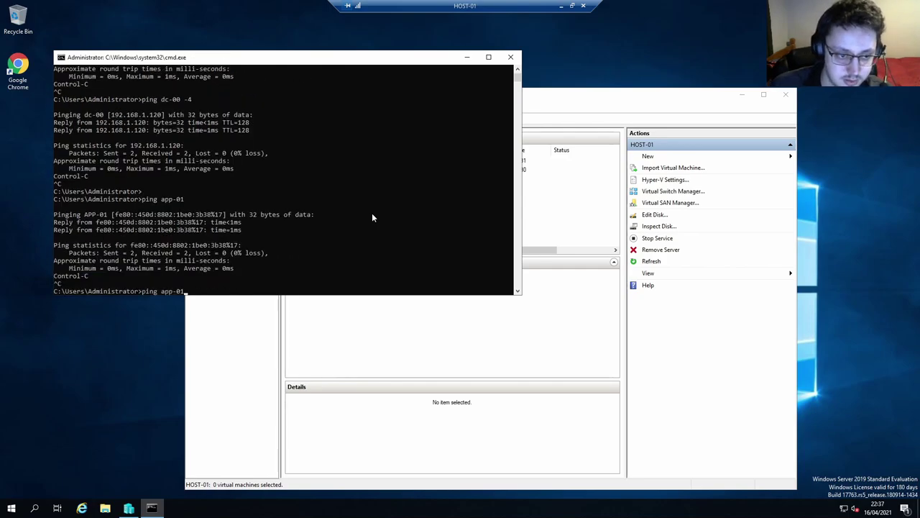
pyautogui.write('-4')
pyautogui.press('Return')
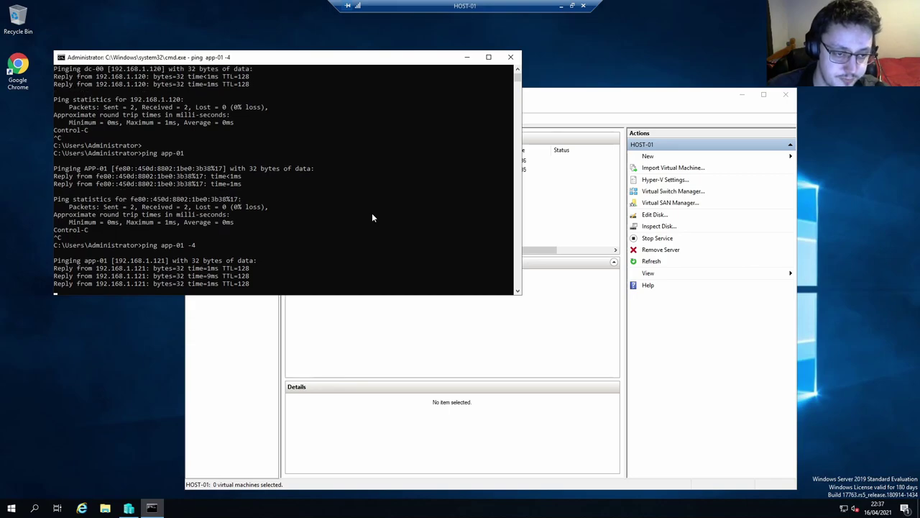
# Step: Close the Command Prompt on HOST-01 and reposition the Hyper-V Manager window on the desktop
pyautogui.moveTo(309, 58); pyautogui.dragTo(380, 110)
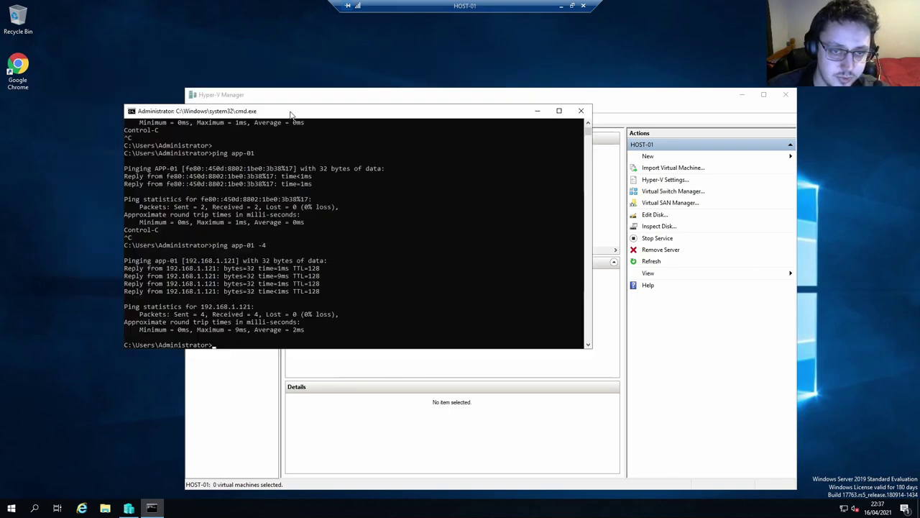
pyautogui.click(581, 109)
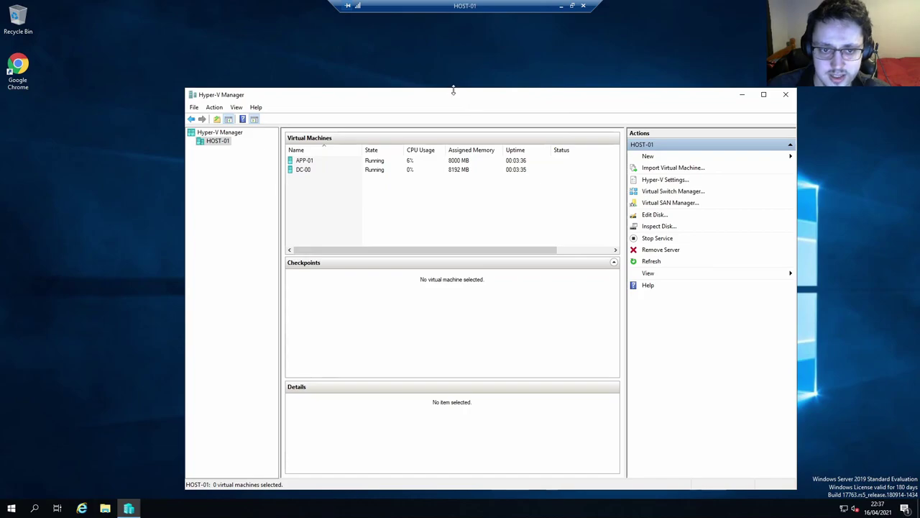
pyautogui.moveTo(456, 95); pyautogui.dragTo(437, 68)
pyautogui.moveTo(437, 55)
pyautogui.mouseDown()
pyautogui.moveTo(441, 69)
pyautogui.moveTo(438, 30)
pyautogui.moveTo(449, 51)
pyautogui.mouseUp()
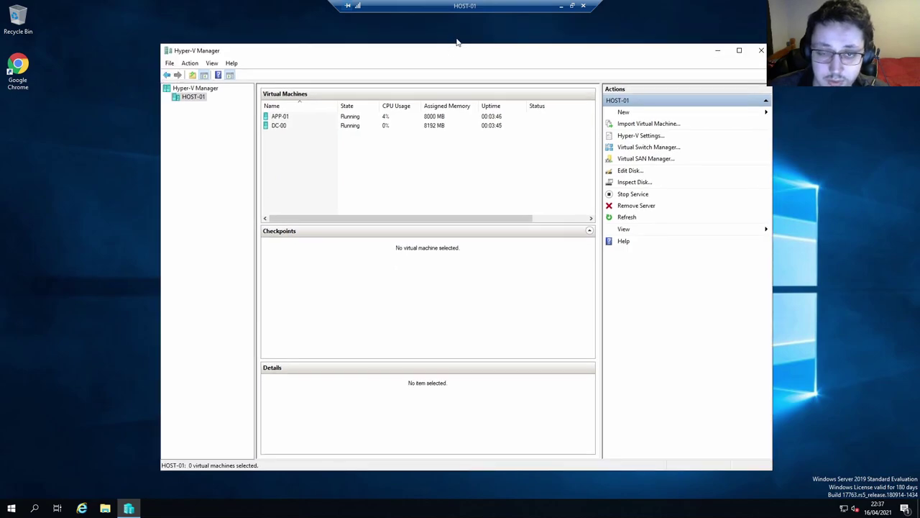
pyautogui.moveTo(324, 140)
pyautogui.mouseDown()
pyautogui.moveTo(316, 122)
pyautogui.moveTo(307, 144)
pyautogui.mouseUp()
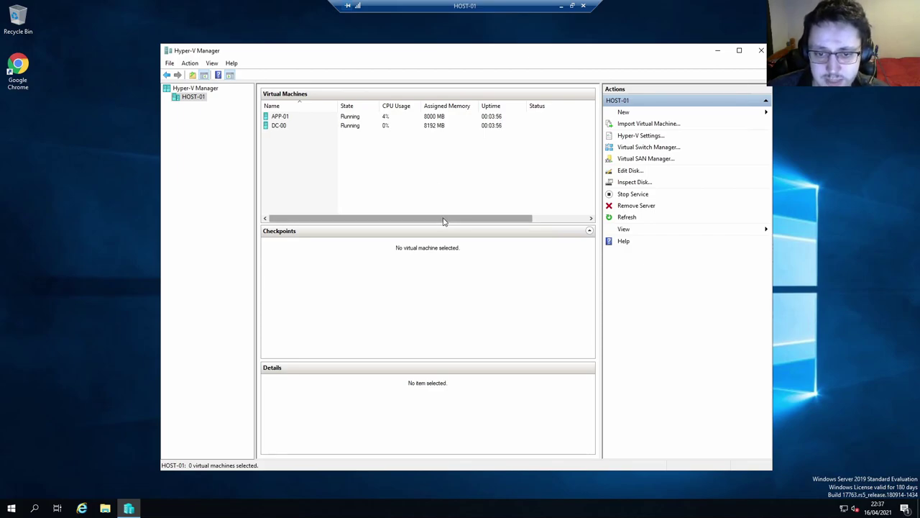
pyautogui.moveTo(444, 220); pyautogui.dragTo(433, 218)
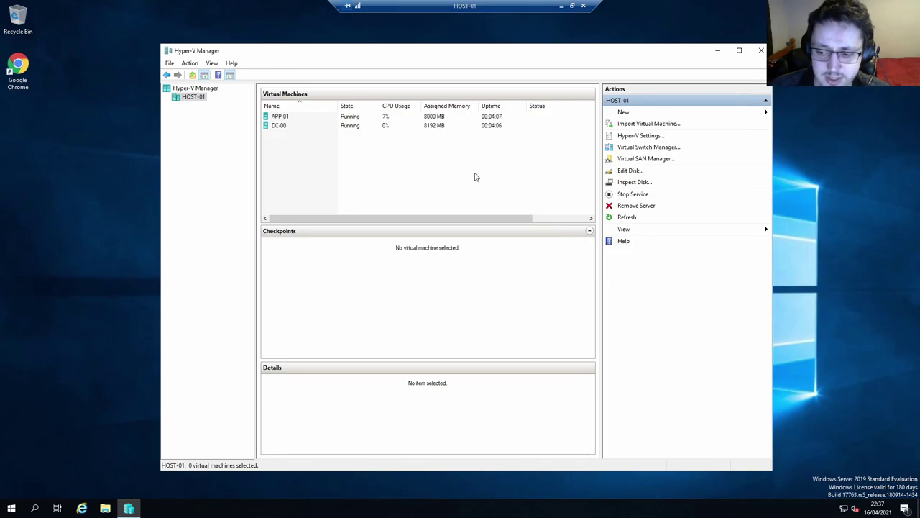
pyautogui.moveTo(474, 224); pyautogui.dragTo(422, 220)
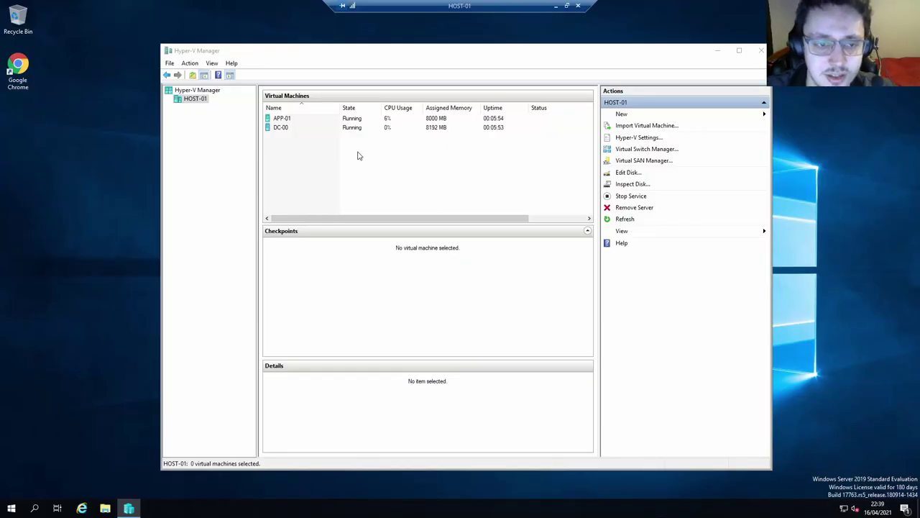
# Step: Select DC-00 and APP-01 in the virtual machine list, and clear the selection again
pyautogui.click(286, 128)
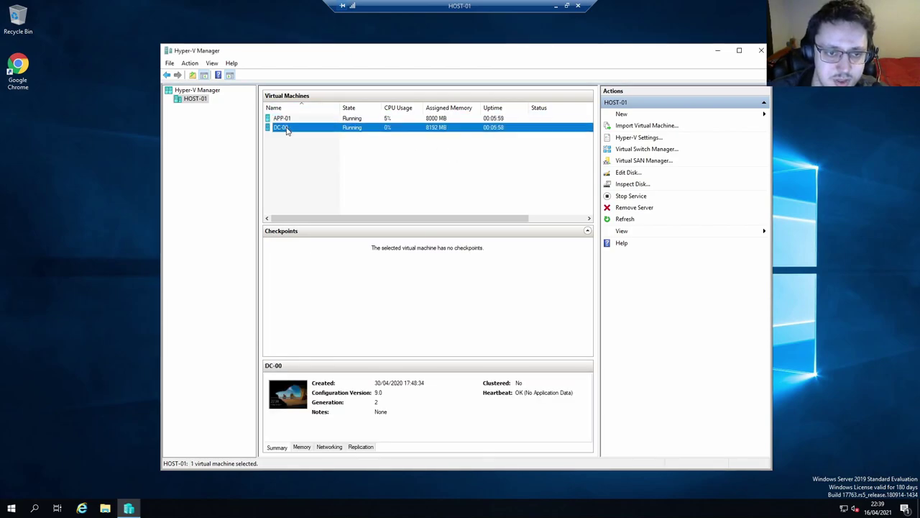
pyautogui.keyDown('ctrl'); pyautogui.click(284, 121); pyautogui.keyUp('ctrl')
pyautogui.click(282, 121)
pyautogui.click(310, 160)
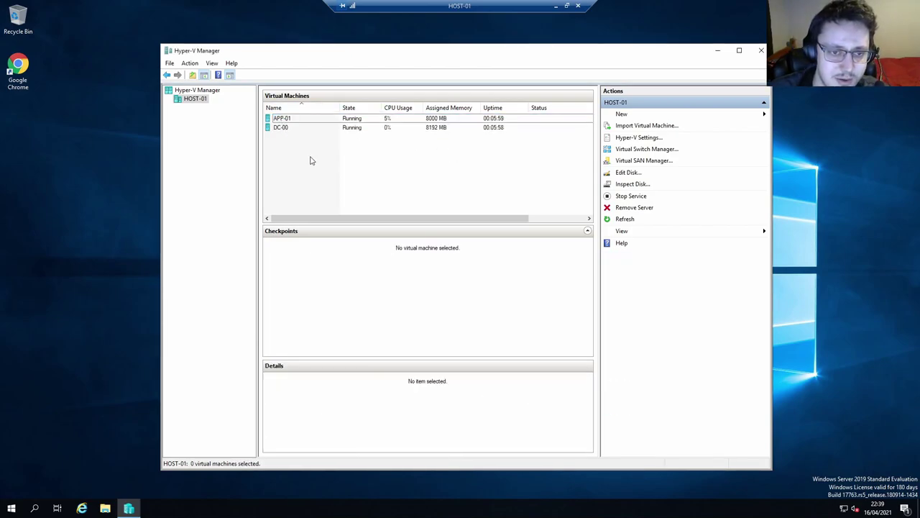
# Step: Open Google Chrome on HOST-01, reposition its window, and search the web for "dell support"
pyautogui.click(28, 72)
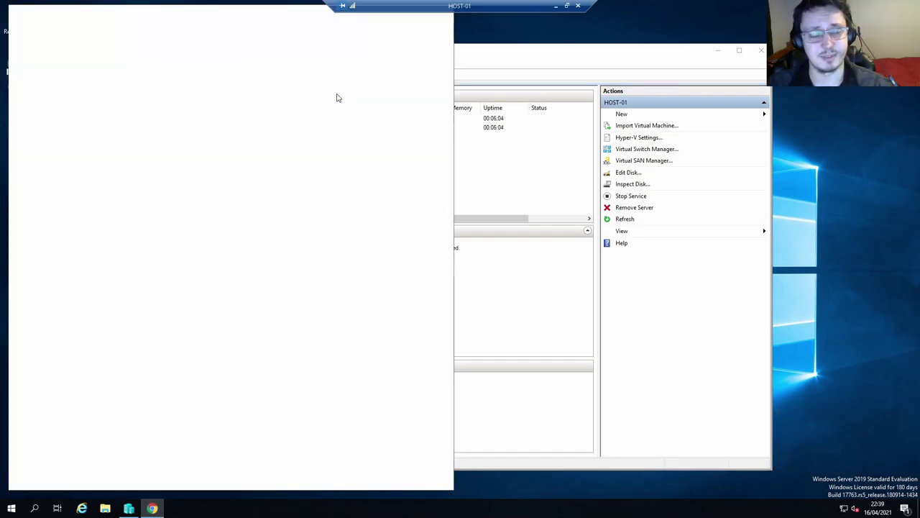
pyautogui.moveTo(183, 16); pyautogui.dragTo(413, 33)
pyautogui.click(395, 48)
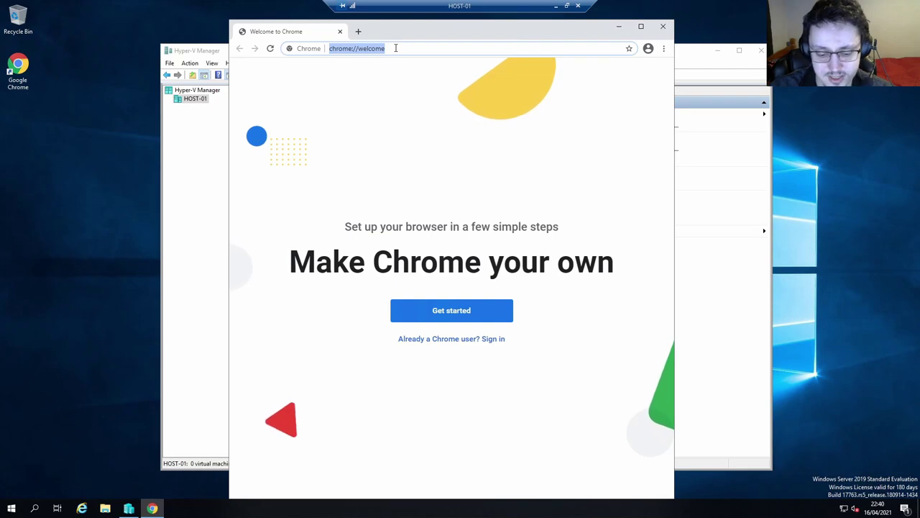
pyautogui.write('dell ')
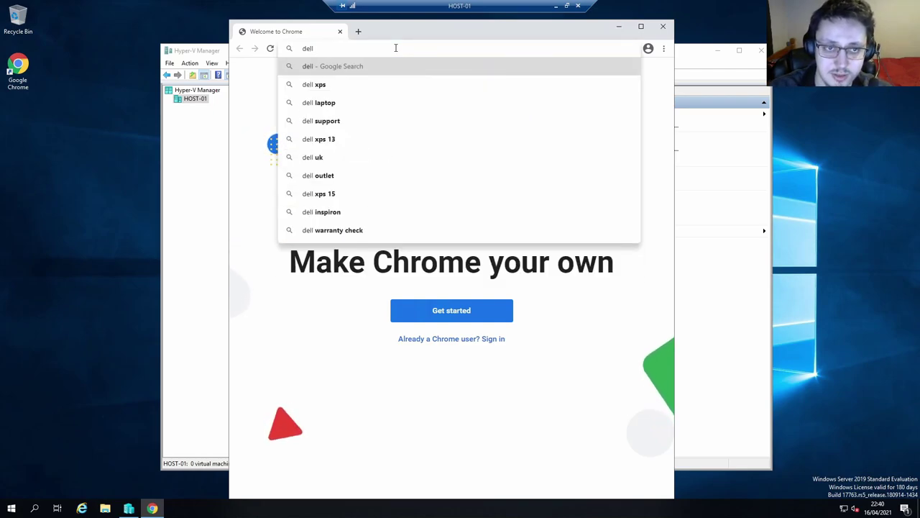
pyautogui.write('support')
pyautogui.press('Return')
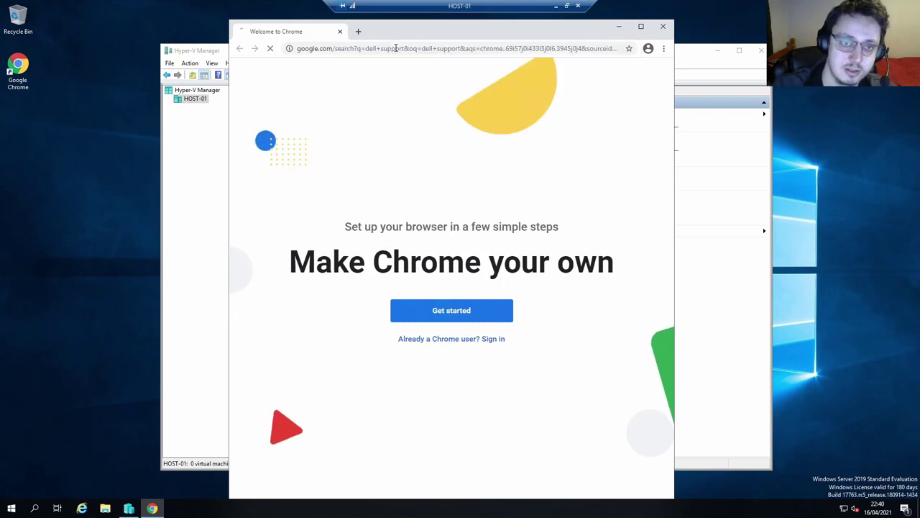
# Step: Open Dell UK's Drivers & Downloads page from the search results and activate the product identification field
pyautogui.click(487, 437)
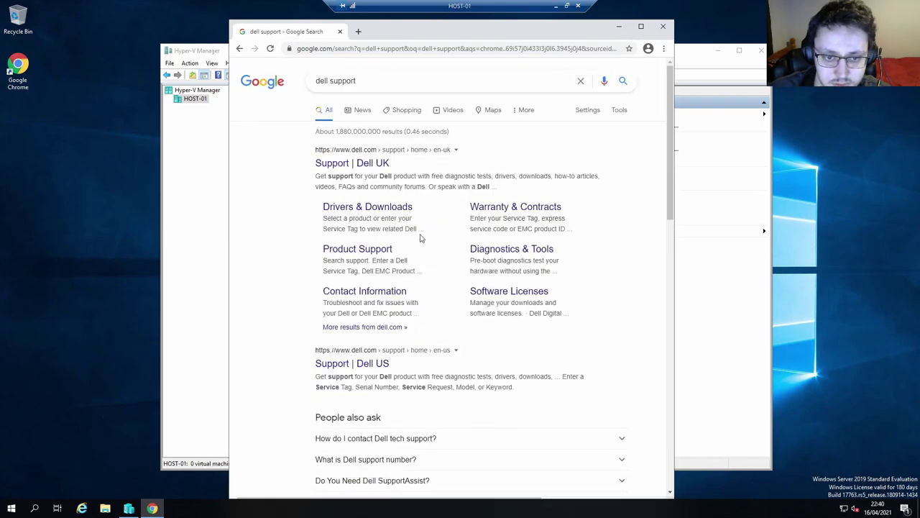
pyautogui.click(381, 210)
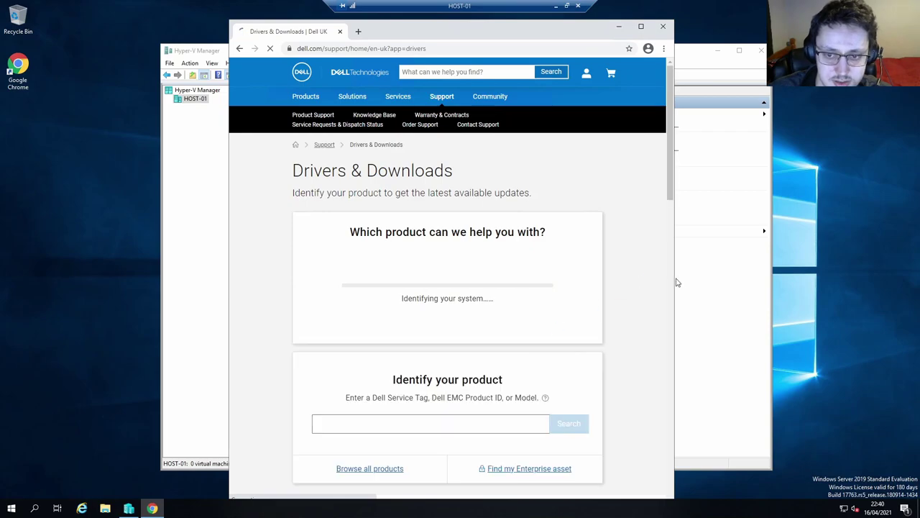
pyautogui.scroll(-1, 472, 302)
pyautogui.click(470, 323)
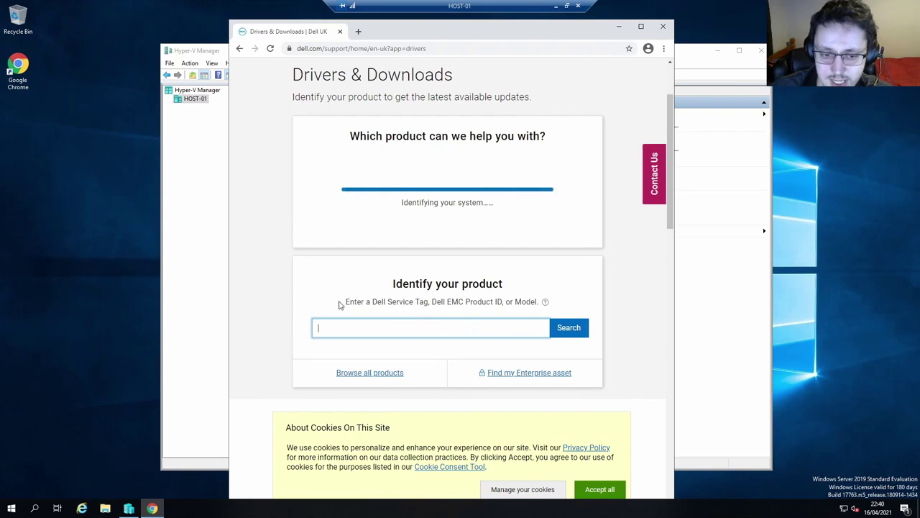
pyautogui.moveTo(341, 302); pyautogui.dragTo(538, 303)
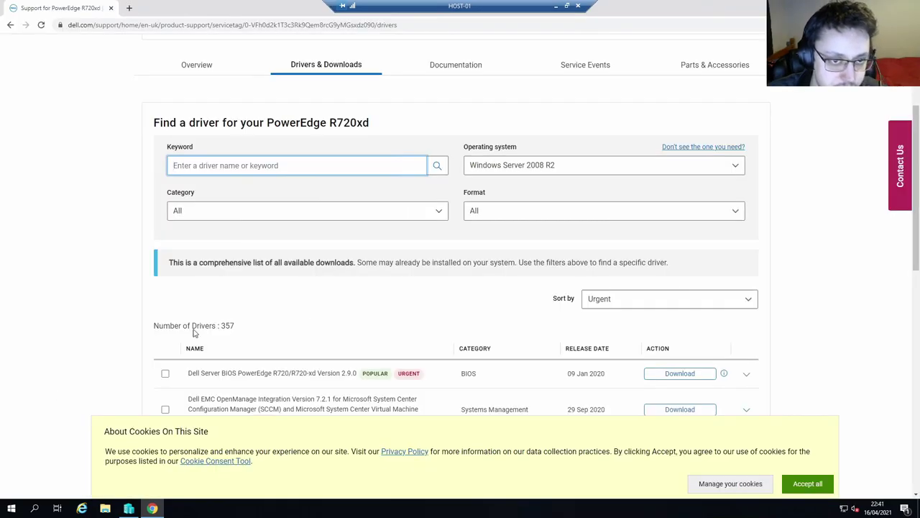
# Step: Accept the site's cookies and download Dell Server BIOS PowerEdge R720/R720-xd Version 2.9.0
pyautogui.click(795, 485)
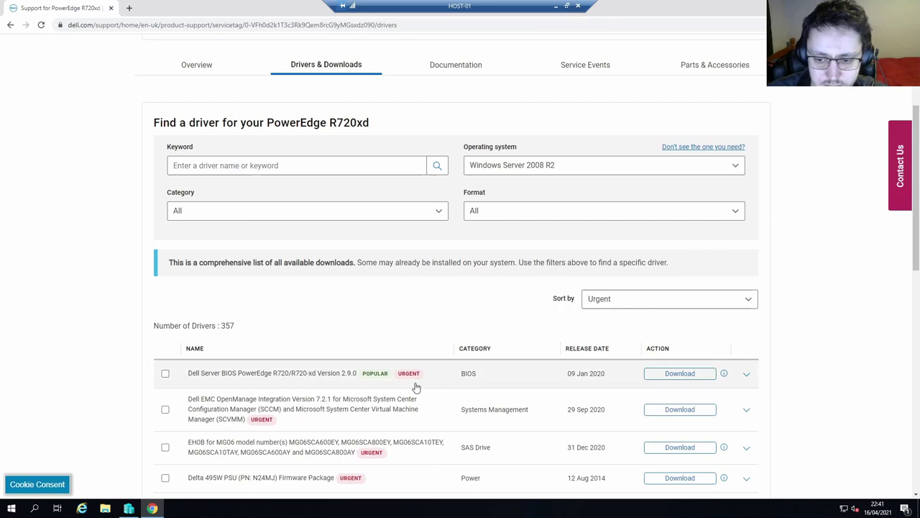
pyautogui.click(669, 376)
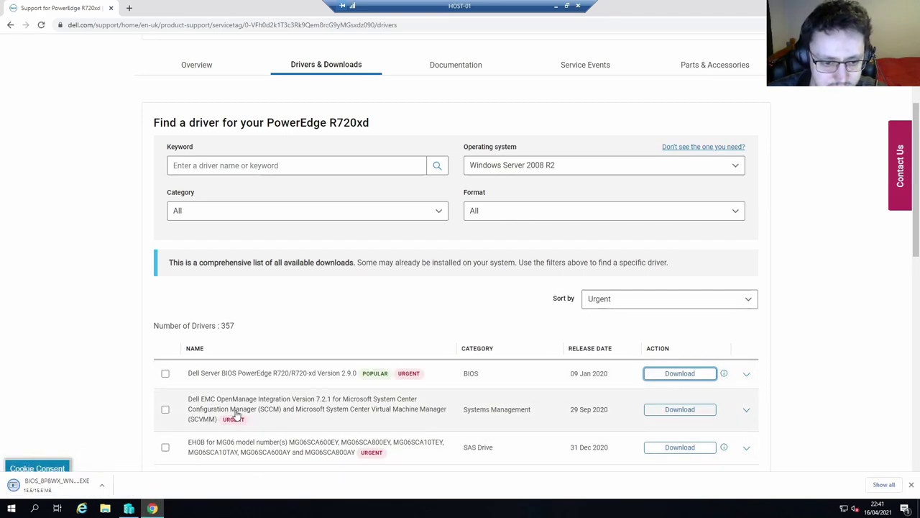
# Step: Filter the R720xd drivers by the keyword "open" and download Dell OpenManage Server Administrator Managed Node (Windows - 64 bit), v8.5
pyautogui.click(227, 164)
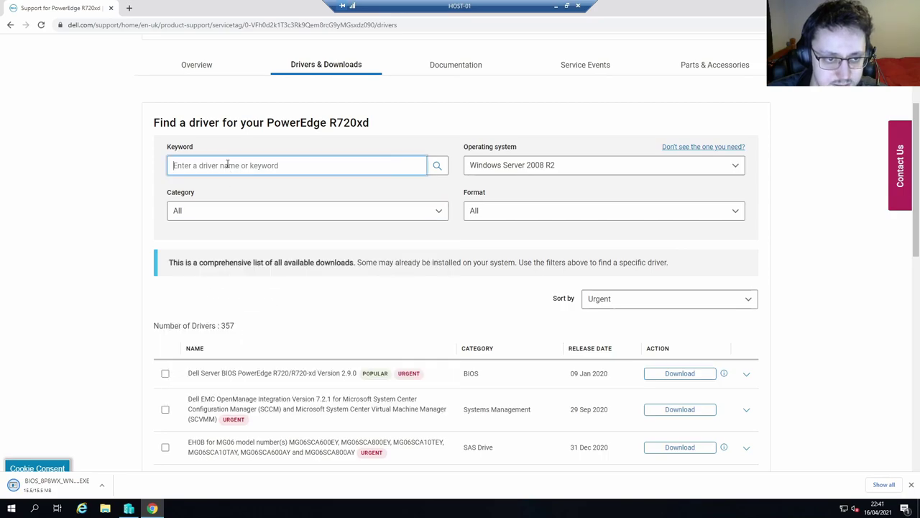
pyautogui.write('op')
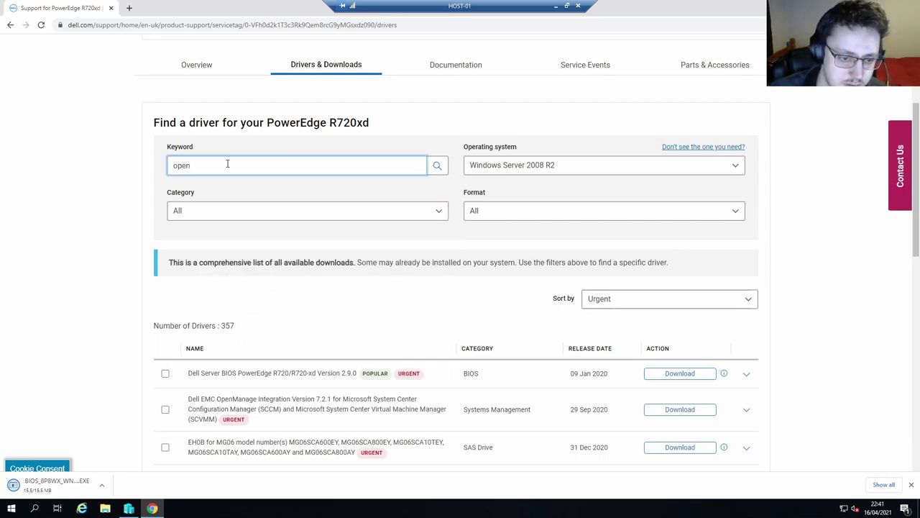
pyautogui.write('en')
pyautogui.scroll(-2, 95, 269)
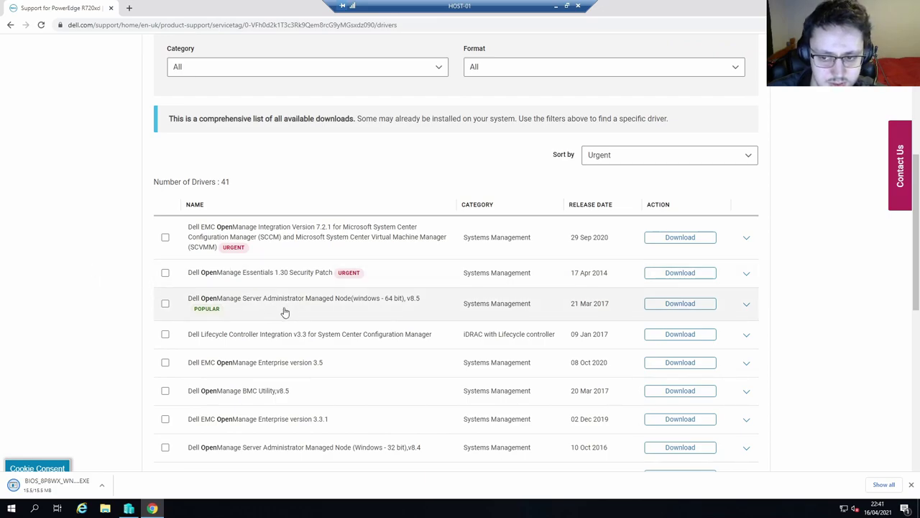
pyautogui.click(674, 307)
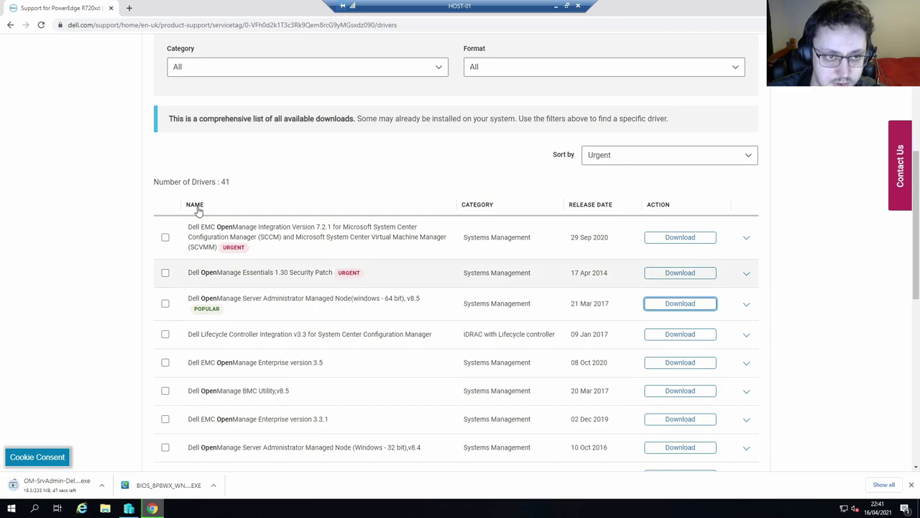
# Step: Filter the R720xd drivers by the keyword "support", expand the full list, and look through it for SupportAssist
pyautogui.scroll(1, 214, 129)
pyautogui.doubleClick(196, 119)
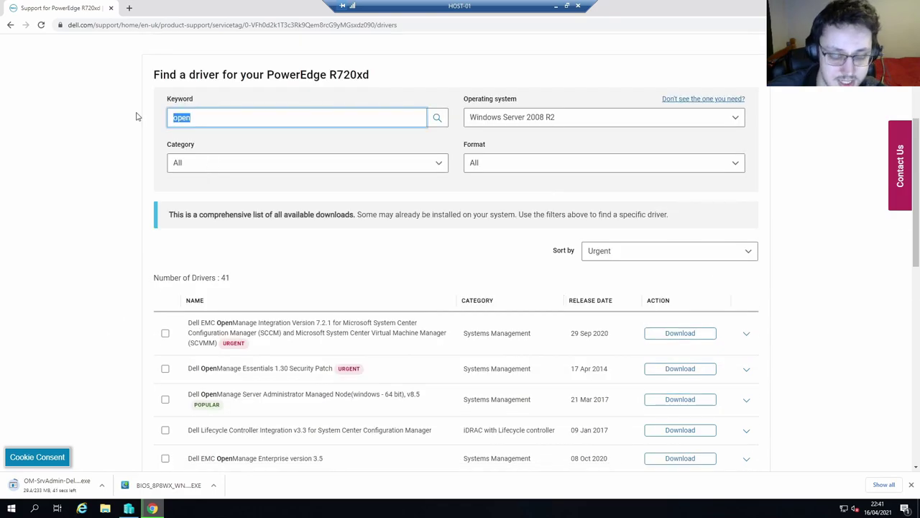
pyautogui.write('support')
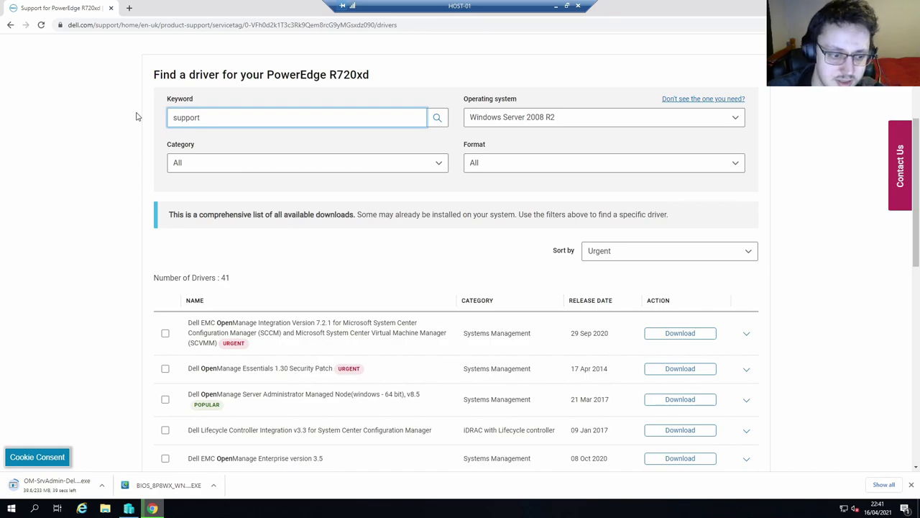
pyautogui.click(436, 118)
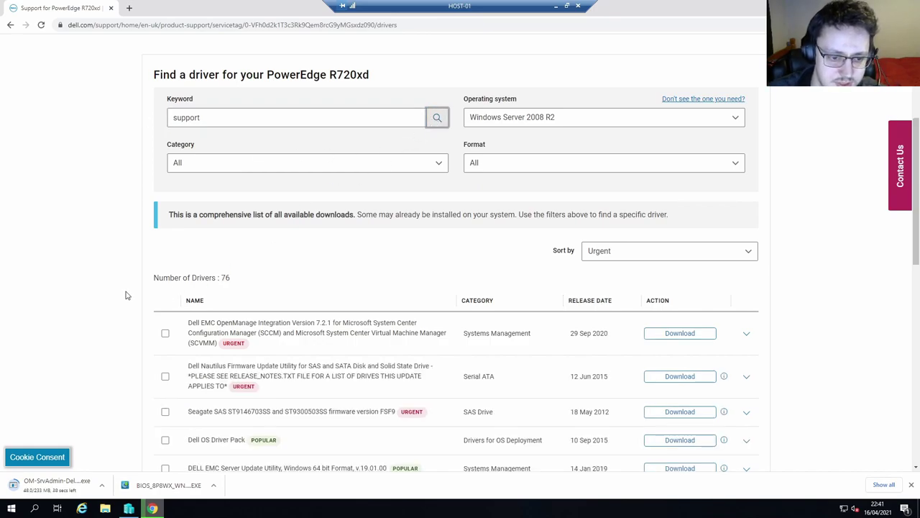
pyautogui.scroll(-1, 19, 326)
pyautogui.scroll(-1, 18, 325)
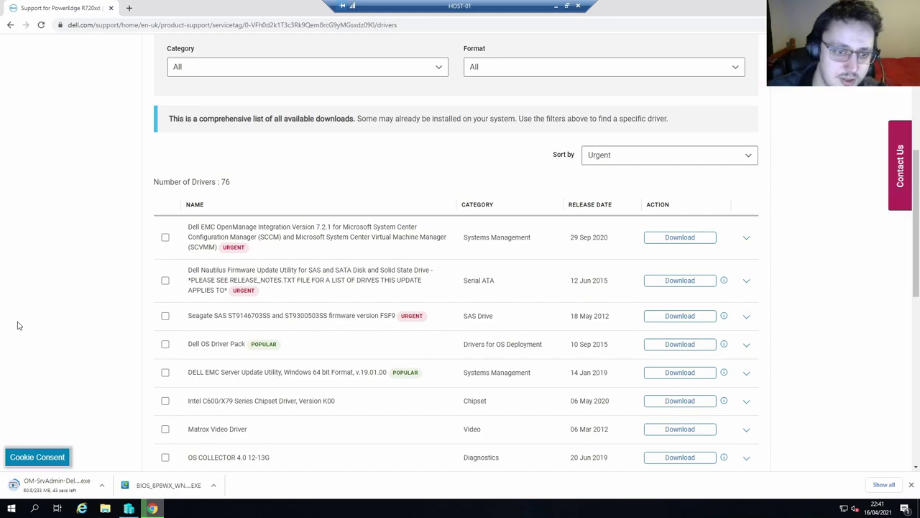
pyautogui.scroll(-2, 119, 330)
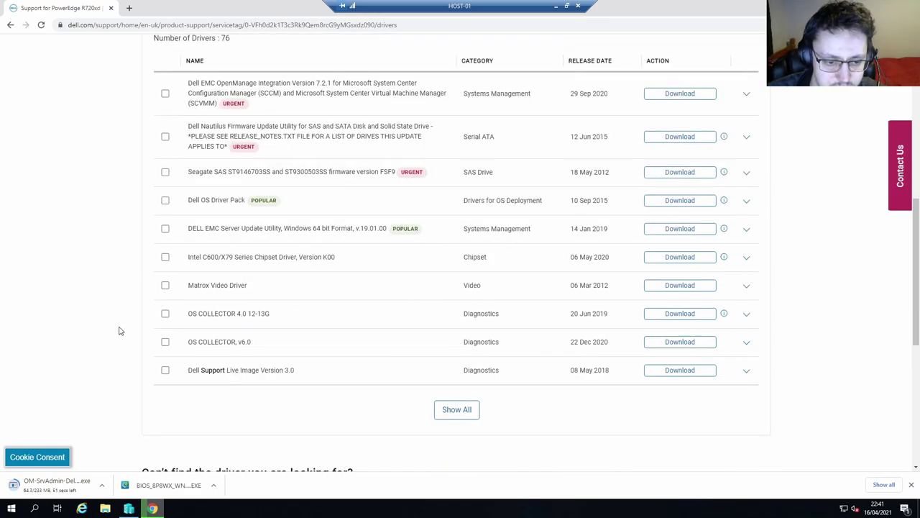
pyautogui.click(441, 410)
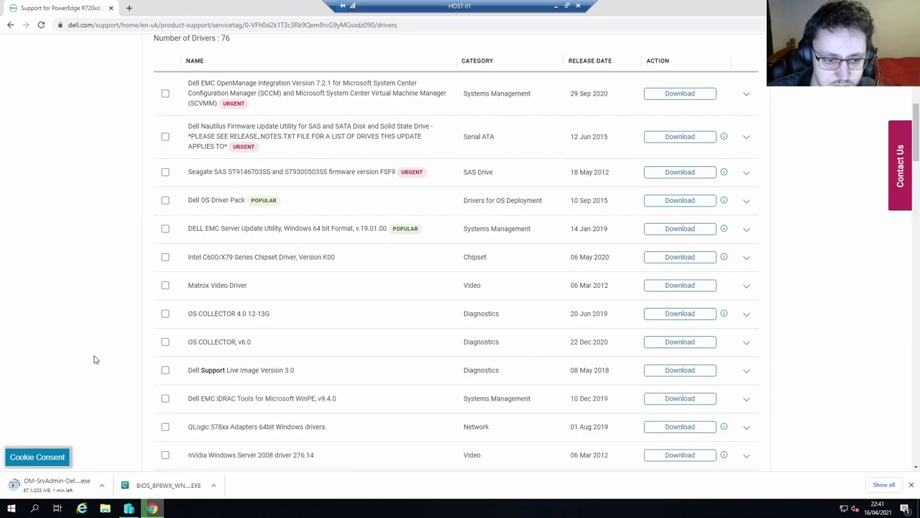
pyautogui.scroll(-2, 94, 360)
pyautogui.scroll(-3, 94, 359)
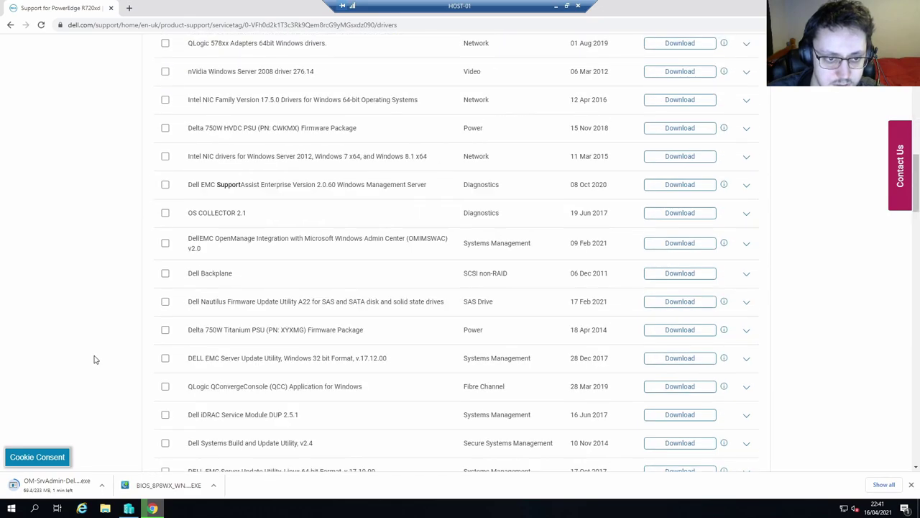
pyautogui.scroll(3, 95, 359)
pyautogui.scroll(-1, 94, 359)
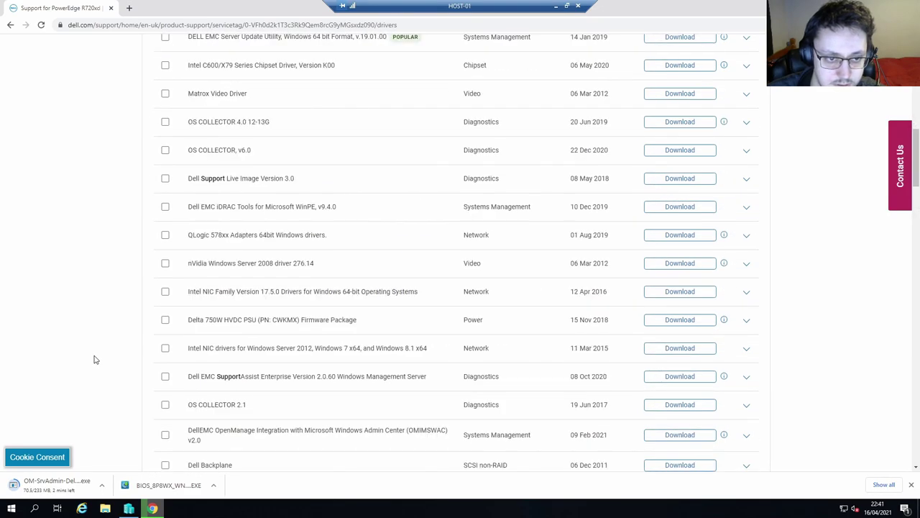
pyautogui.scroll(6, 94, 359)
# Step: Filter the R720xd drivers by the keyword "supportassist" and look through the listed SupportAssist downloads
pyautogui.click(228, 167)
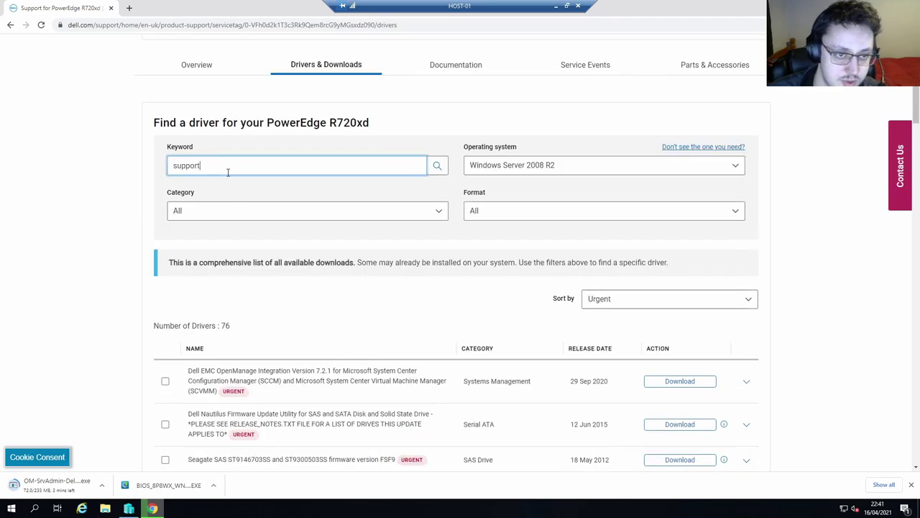
pyautogui.write('assist')
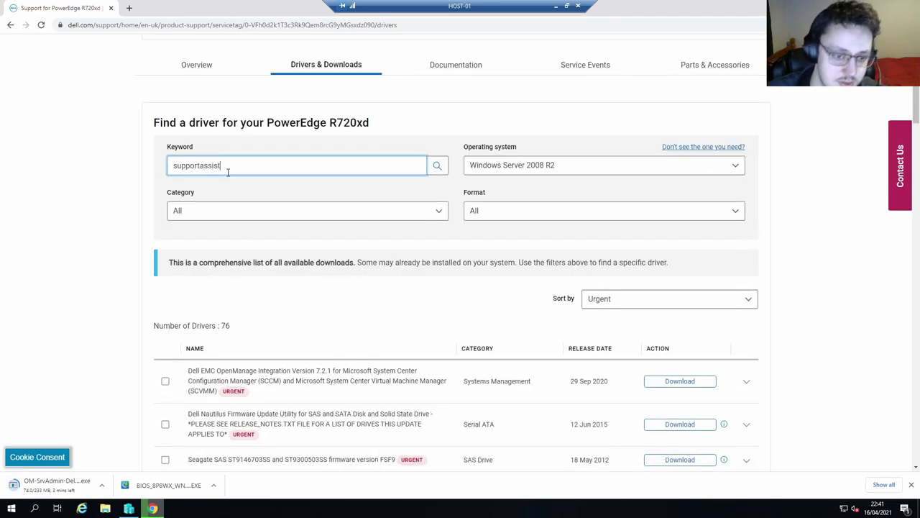
pyautogui.scroll(-1, 142, 367)
pyautogui.scroll(-1, 126, 382)
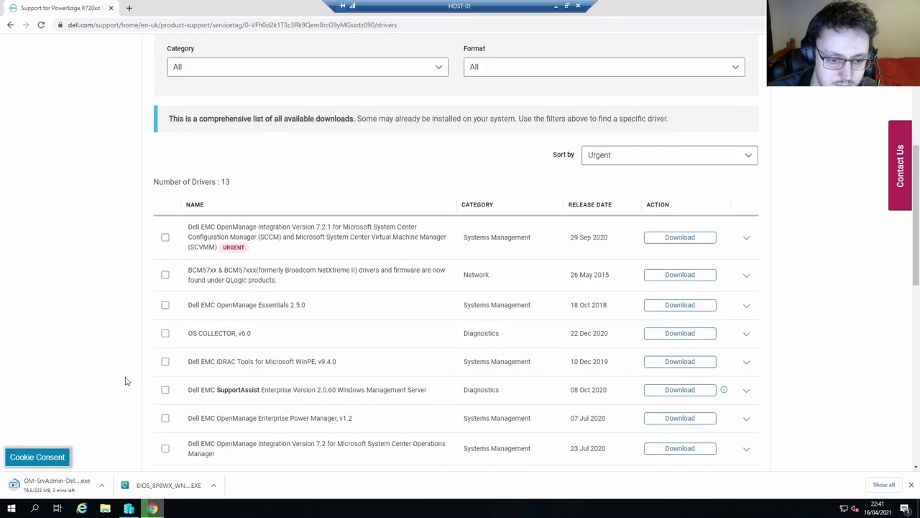
pyautogui.scroll(-2, 125, 381)
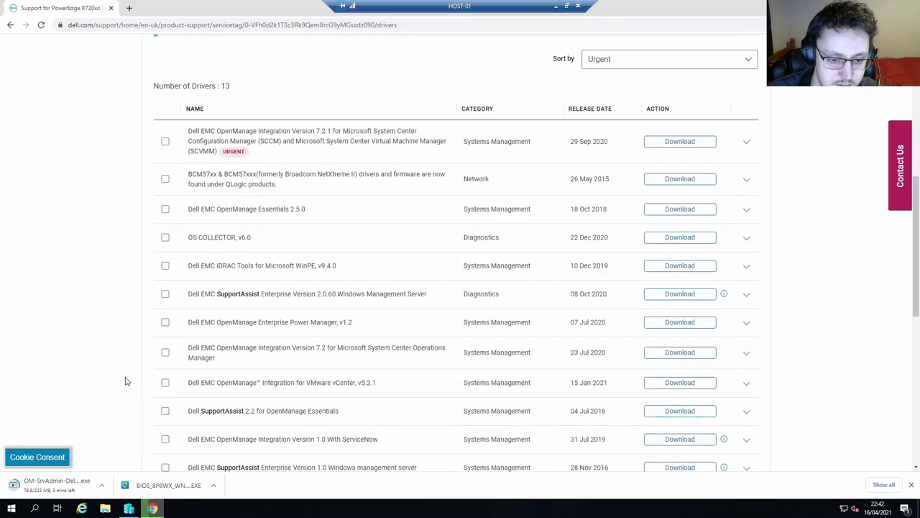
pyautogui.scroll(-1, 125, 381)
pyautogui.scroll(-1, 126, 382)
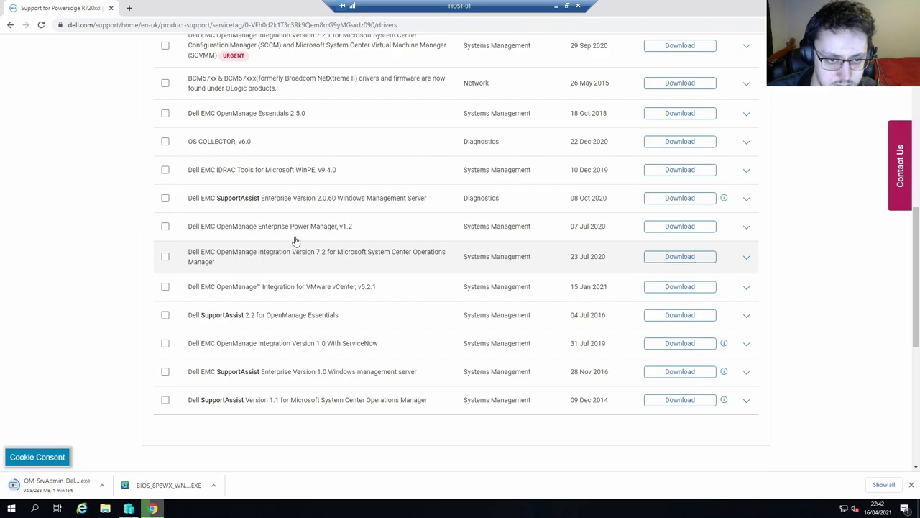
pyautogui.scroll(1, 295, 209)
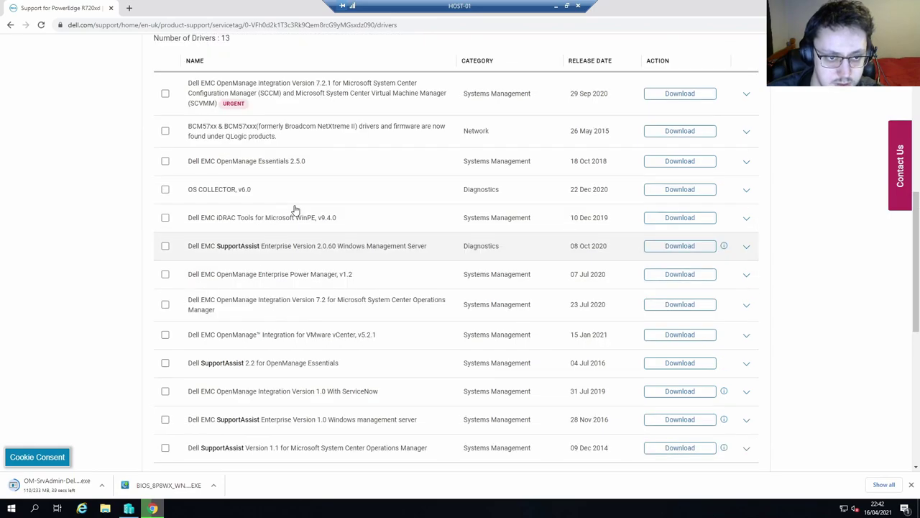
pyautogui.scroll(3, 294, 212)
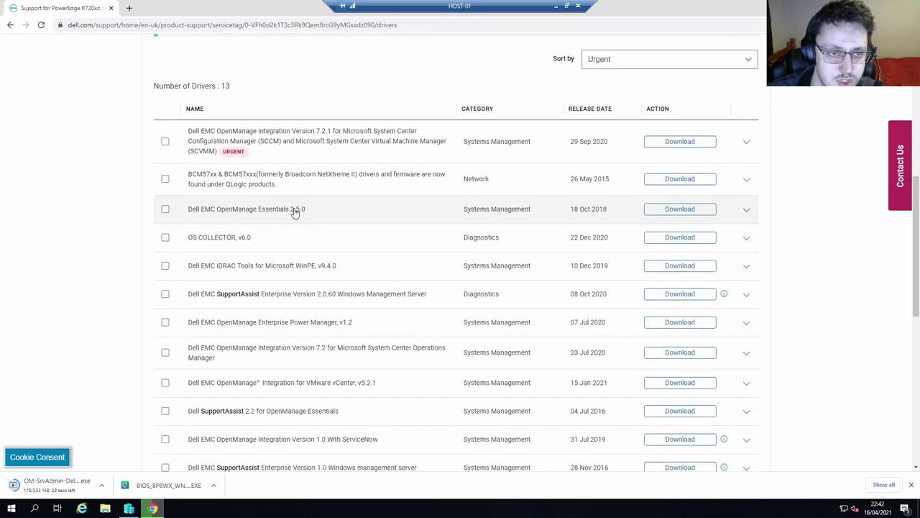
# Step: Search the web for "download supportassist" in a new tab and open Dell UK's Dell SupportAssist for PCs page
pyautogui.click(129, 7)
pyautogui.write('down')
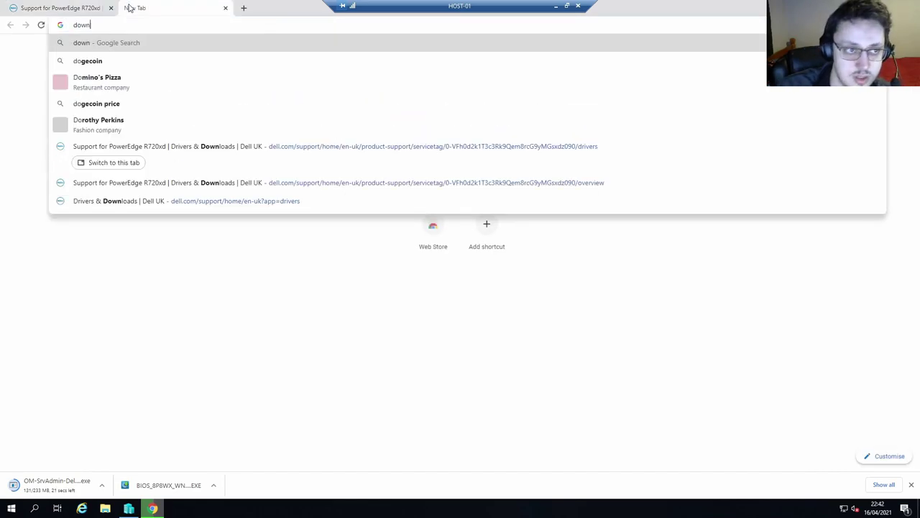
pyautogui.write('load supporta')
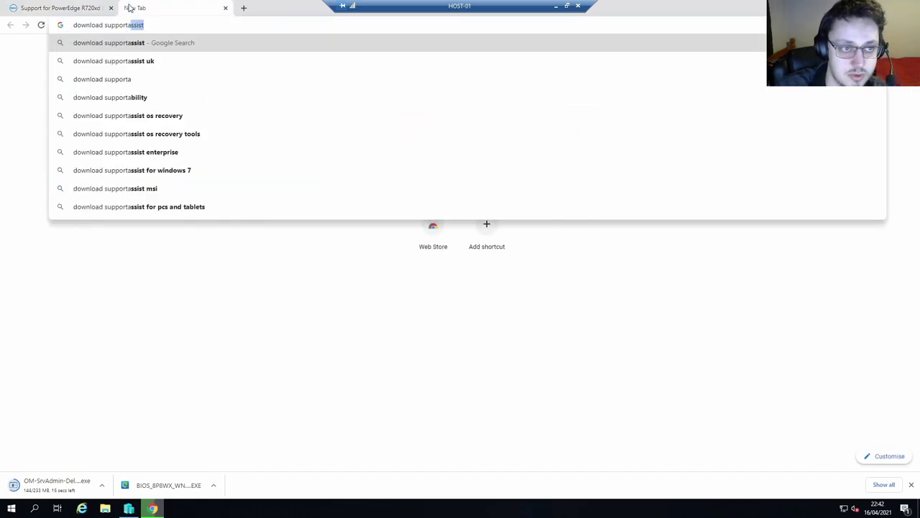
pyautogui.press('Return')
pyautogui.click(175, 146)
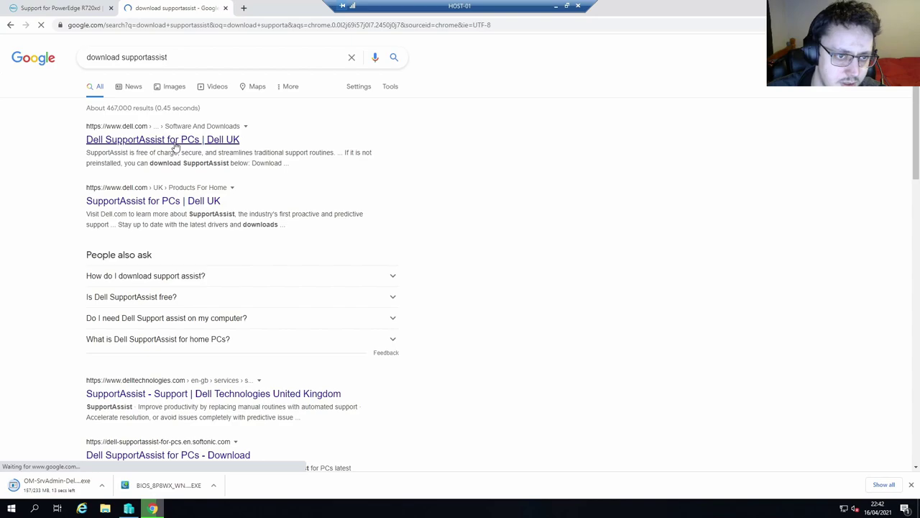
# Step: Download the SupportAssist installer from the Dell SupportAssist for PCs page and run it
pyautogui.scroll(-1, 413, 319)
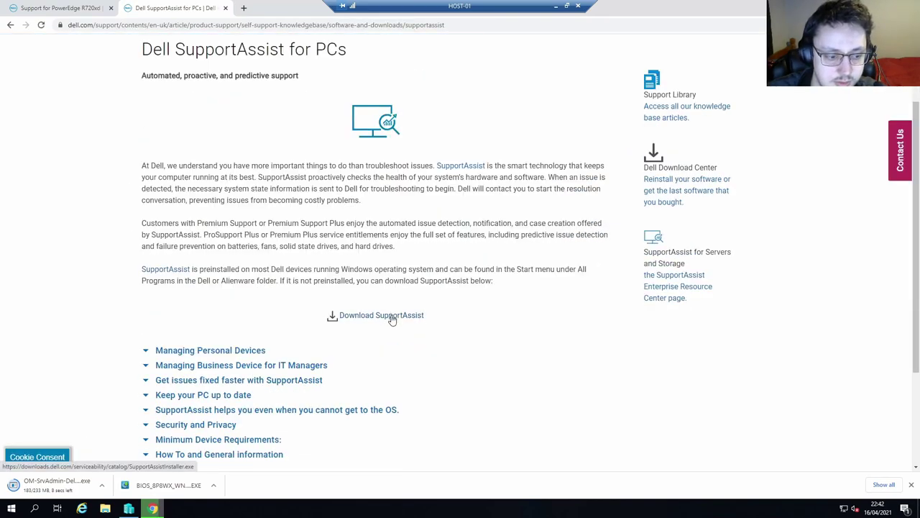
pyautogui.click(392, 318)
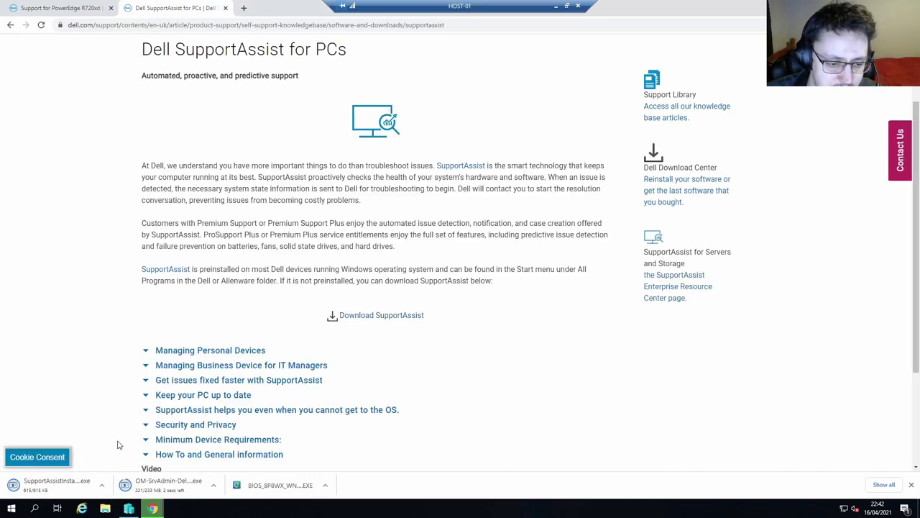
pyautogui.click(56, 484)
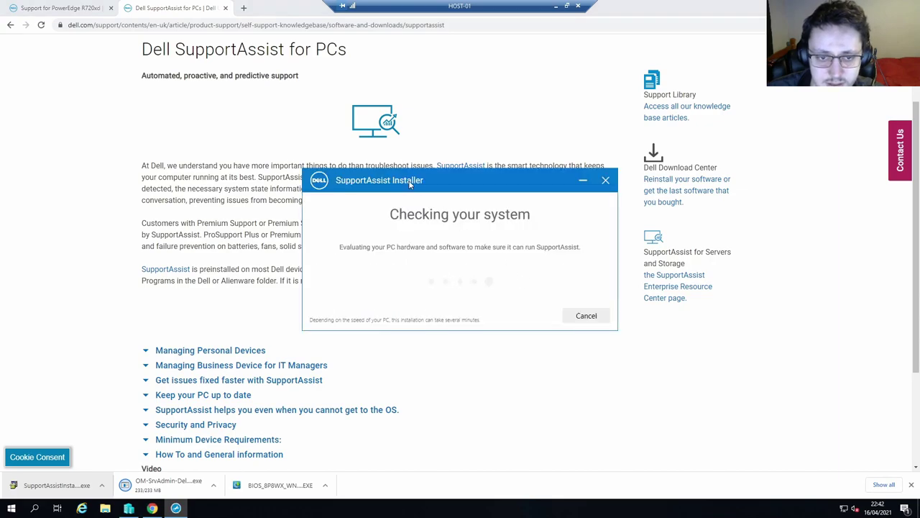
pyautogui.moveTo(410, 183); pyautogui.dragTo(404, 153)
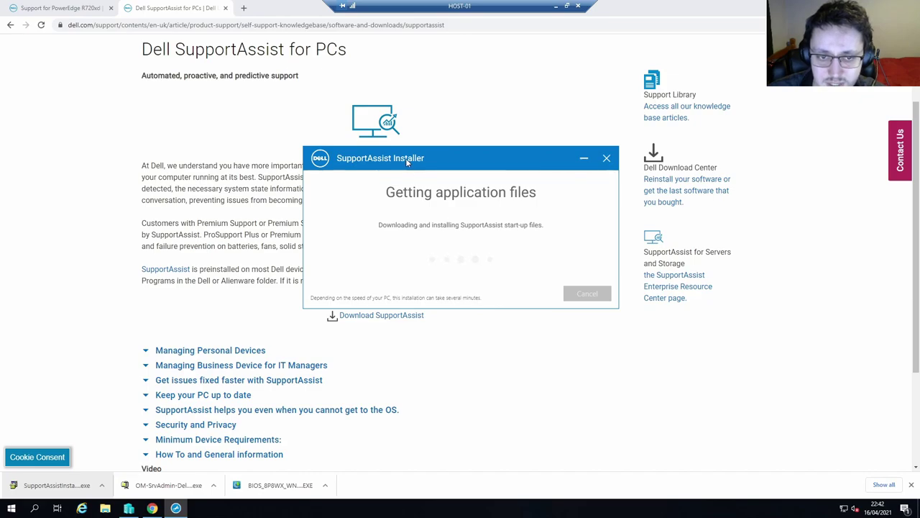
pyautogui.moveTo(405, 156); pyautogui.dragTo(405, 153)
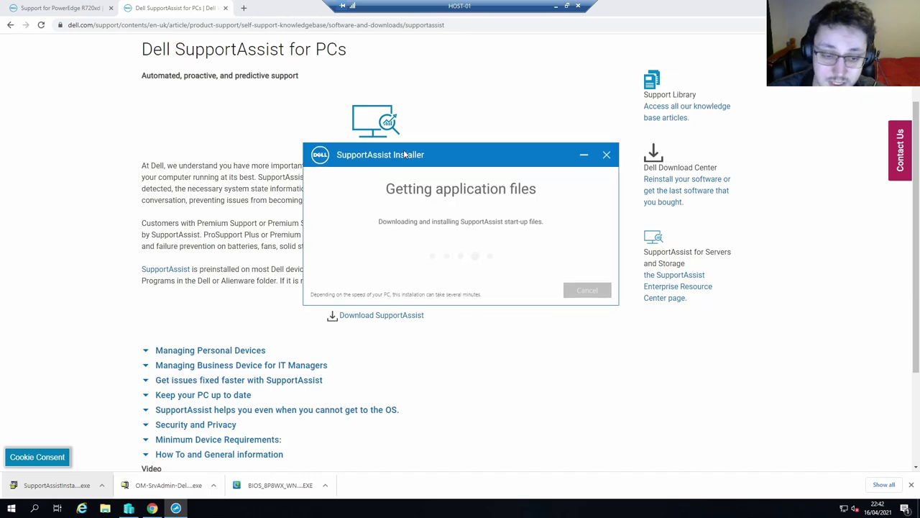
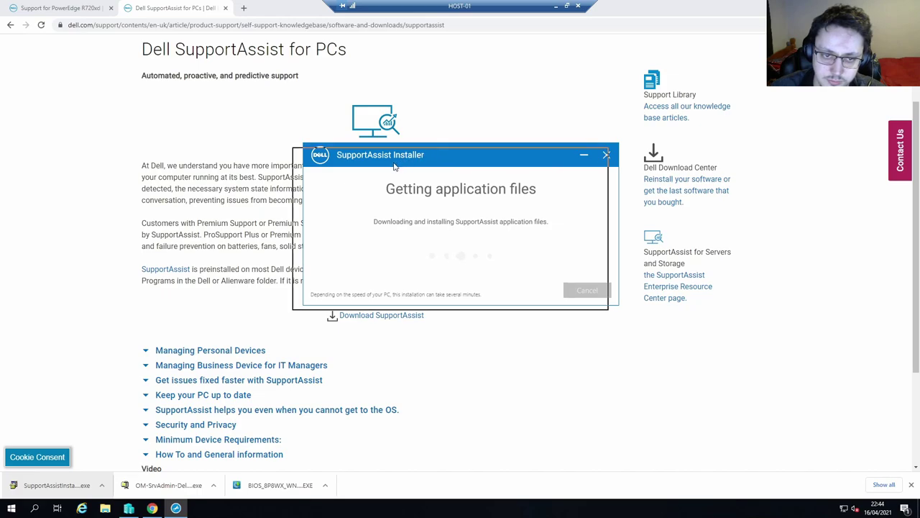
pyautogui.moveTo(408, 159); pyautogui.dragTo(391, 160)
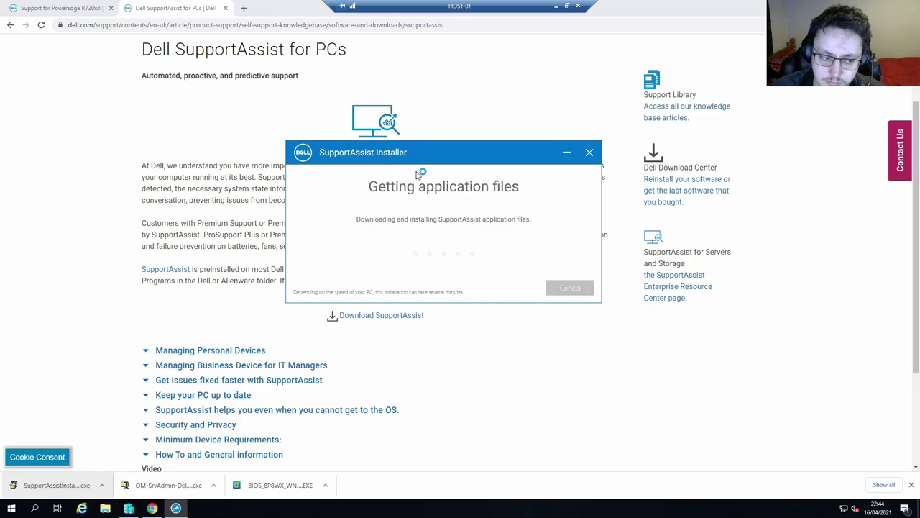
pyautogui.click(178, 509)
pyautogui.click(176, 509)
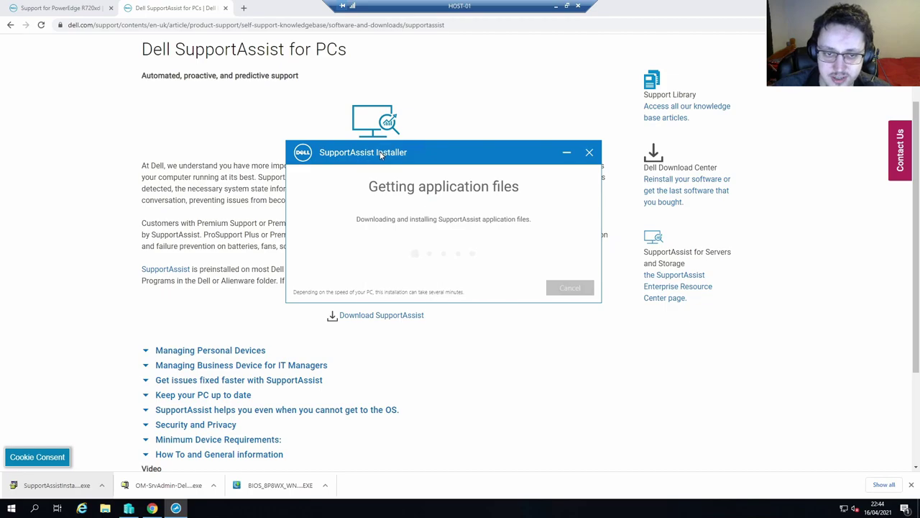
pyautogui.moveTo(381, 152); pyautogui.dragTo(365, 157)
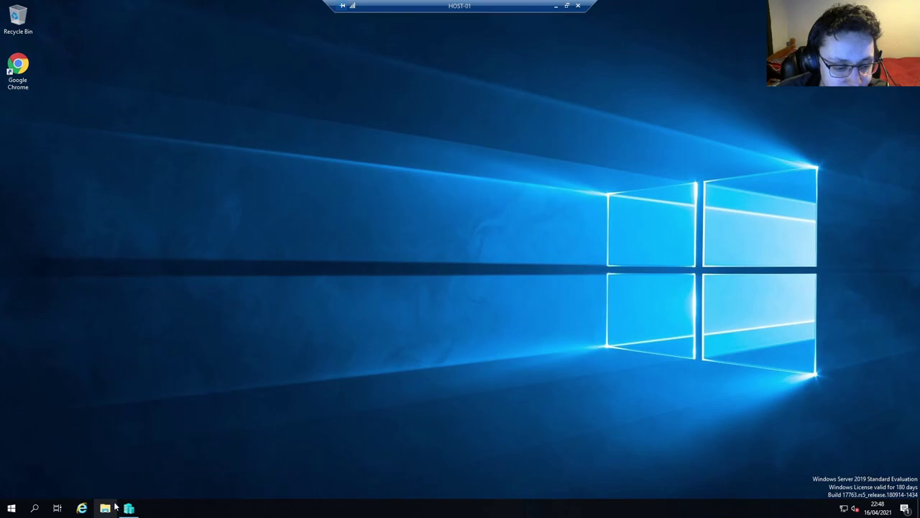
# Step: Run the OM-SrvAdmin self-extractor from the Downloads folder, unzip it to c:\OpenManage, and close the extractor
pyautogui.click(105, 508)
pyautogui.doubleClick(421, 175)
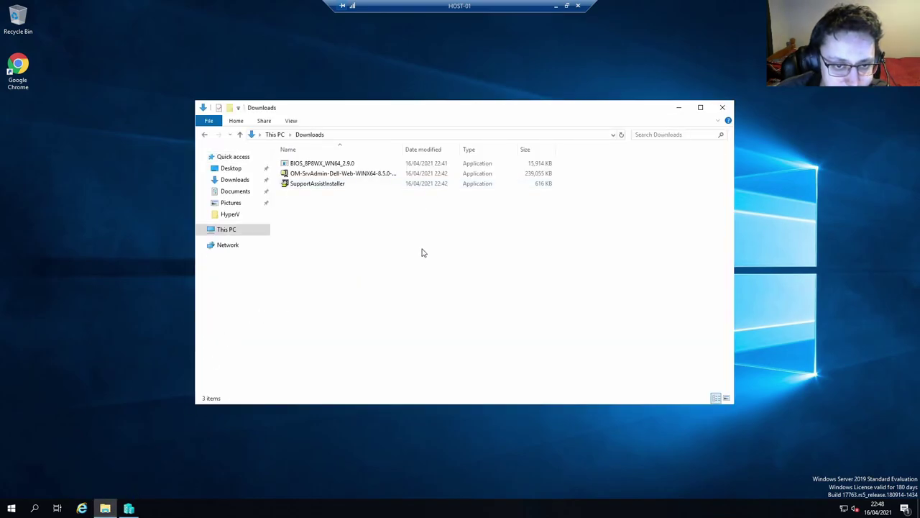
pyautogui.doubleClick(338, 174)
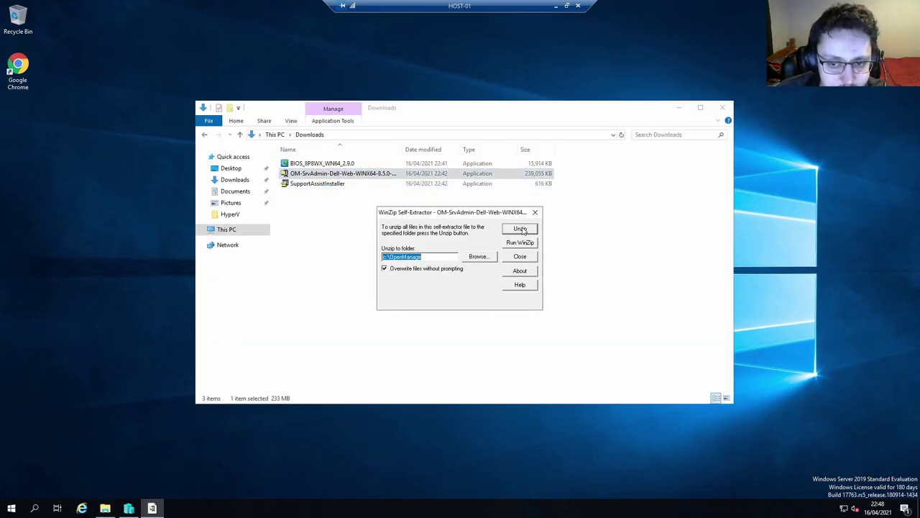
pyautogui.click(520, 229)
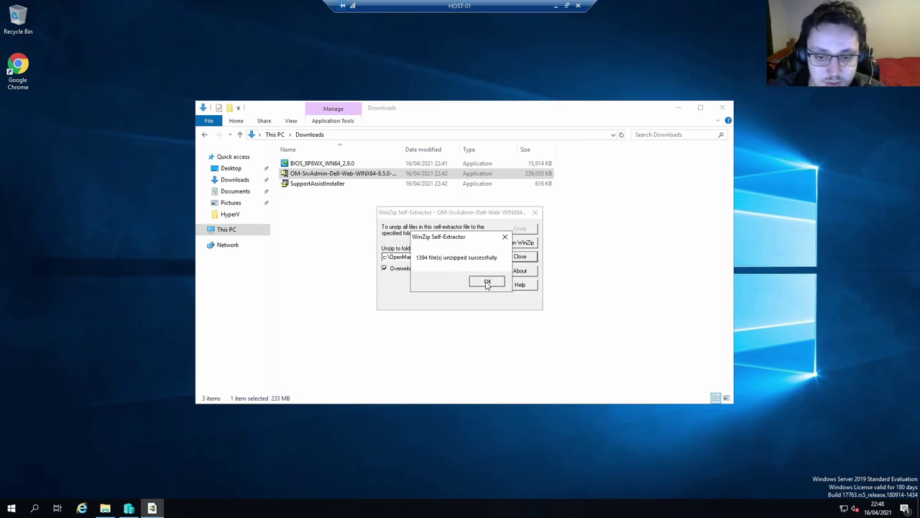
pyautogui.click(486, 283)
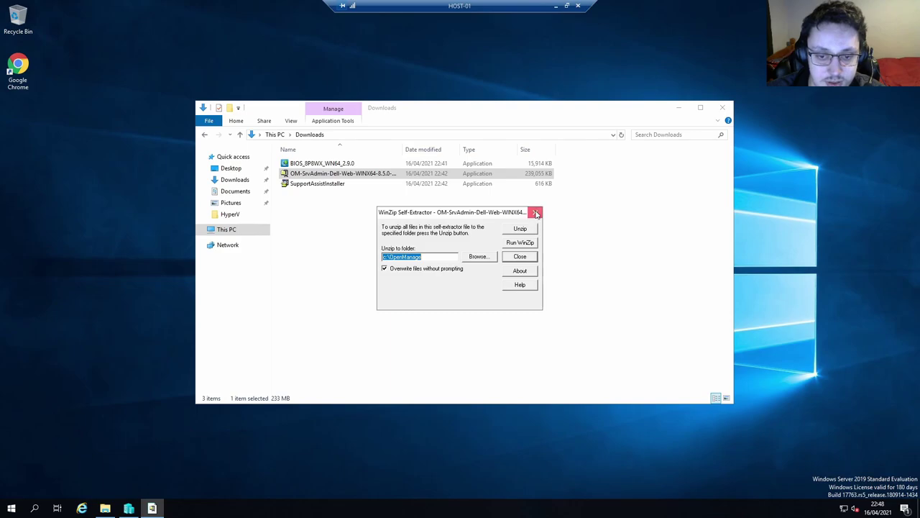
pyautogui.click(535, 212)
# Step: Launch the Server Administrator setup application from C:\OpenManage\windows and move its window over the folder window
pyautogui.click(460, 222)
pyautogui.click(235, 233)
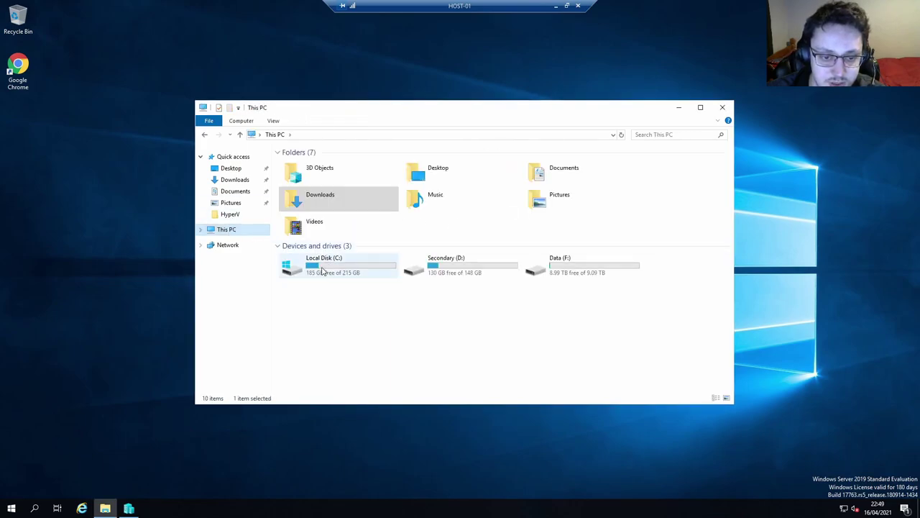
pyautogui.doubleClick(319, 267)
pyautogui.doubleClick(307, 163)
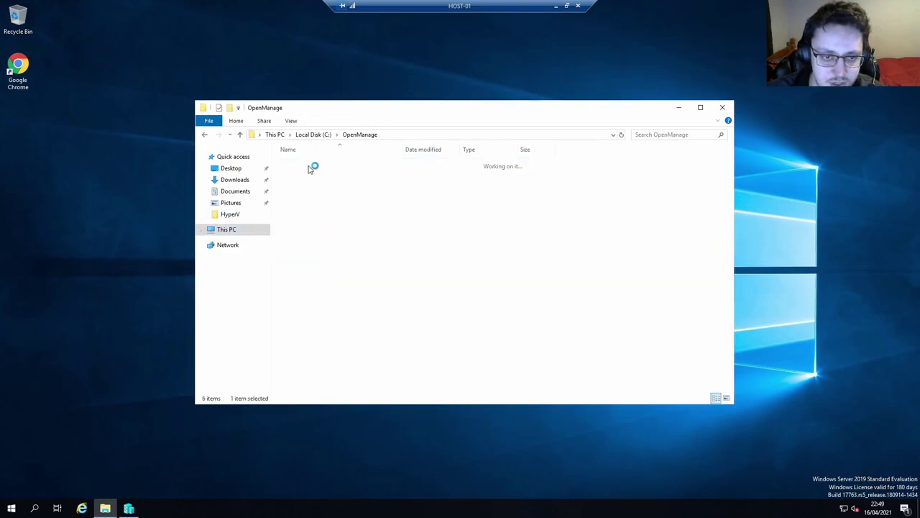
pyautogui.doubleClick(316, 184)
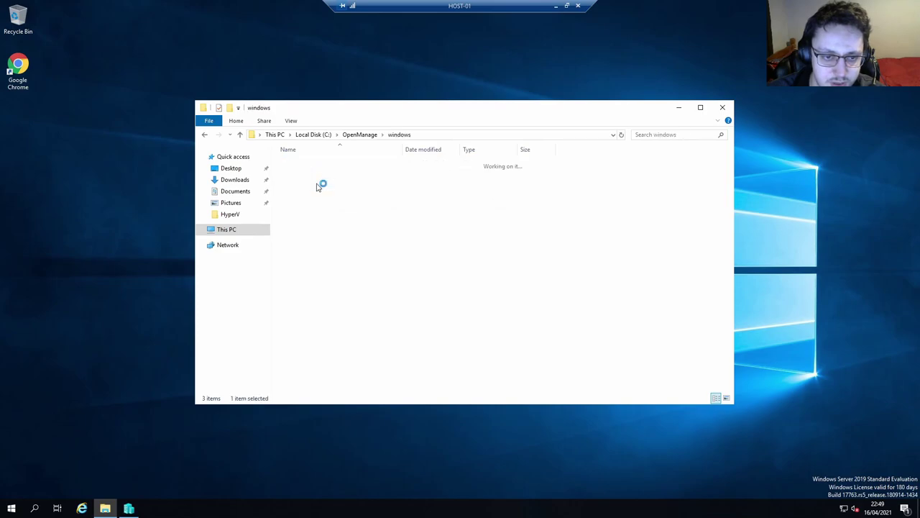
pyautogui.doubleClick(316, 185)
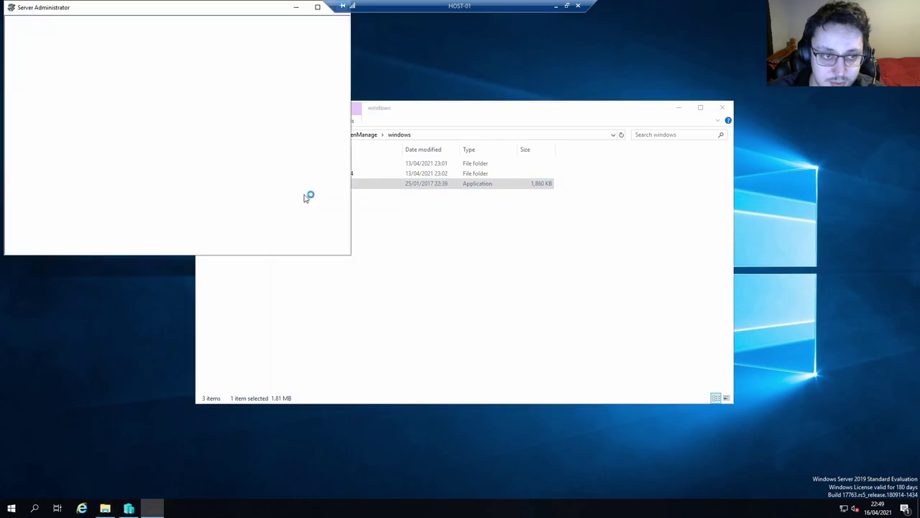
pyautogui.moveTo(157, 16)
pyautogui.mouseDown()
pyautogui.moveTo(391, 158)
pyautogui.moveTo(421, 153)
pyautogui.mouseUp()
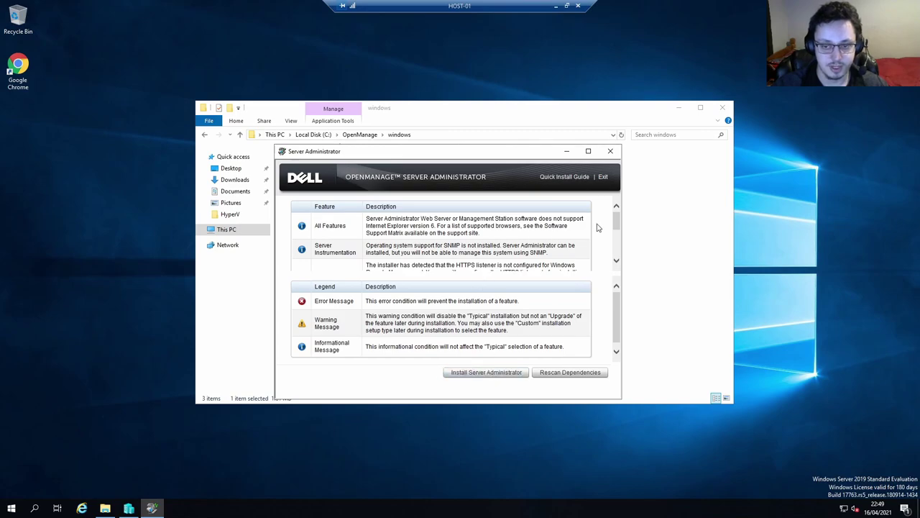
# Step: Review the installer's prerequisite messages, including Remote Enablement's HTTPS listener and the Intel and Broadcom SNMP agents
pyautogui.moveTo(616, 222); pyautogui.dragTo(617, 233)
pyautogui.moveTo(446, 216); pyautogui.dragTo(370, 202)
pyautogui.tripleClick(514, 229)
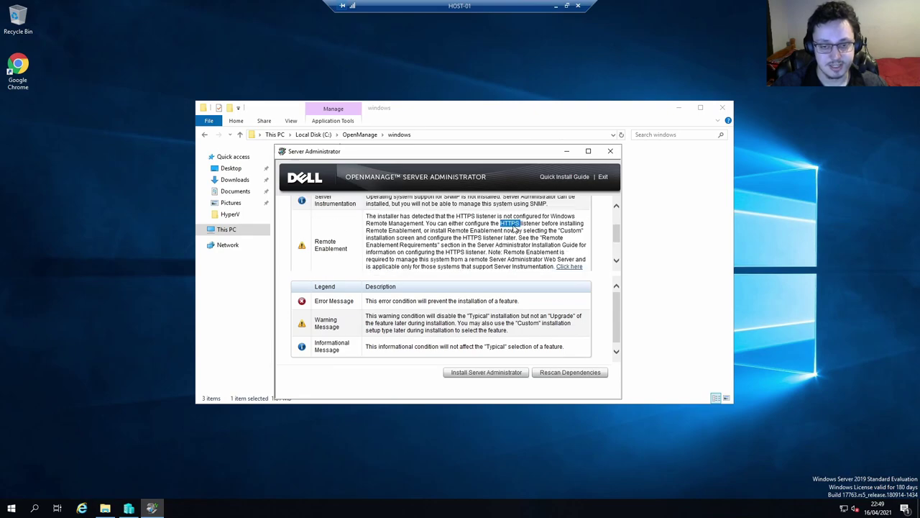
pyautogui.click(514, 229)
pyautogui.scroll(-3, 451, 230)
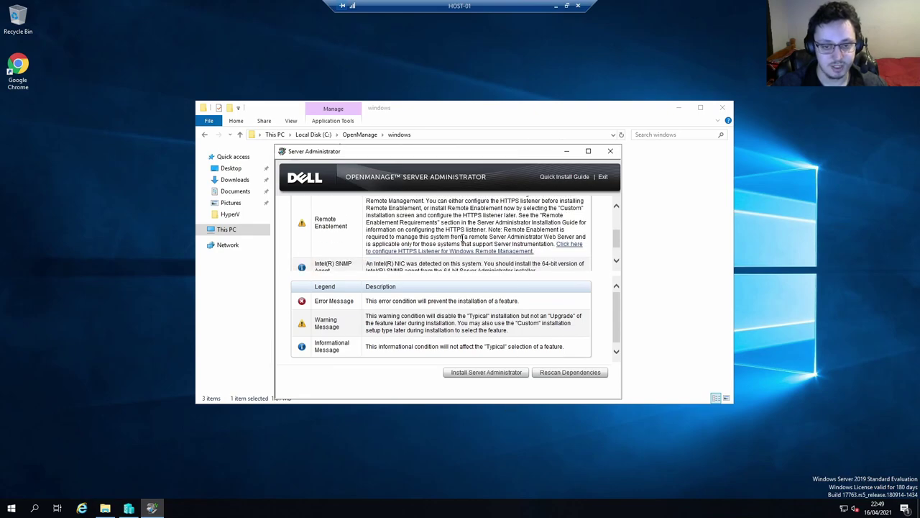
pyautogui.scroll(-1, 451, 230)
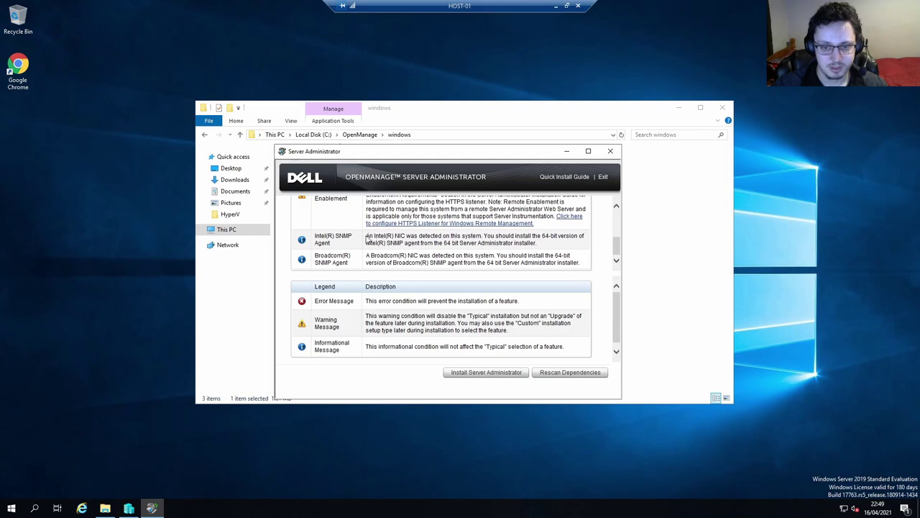
pyautogui.moveTo(366, 237); pyautogui.dragTo(535, 244)
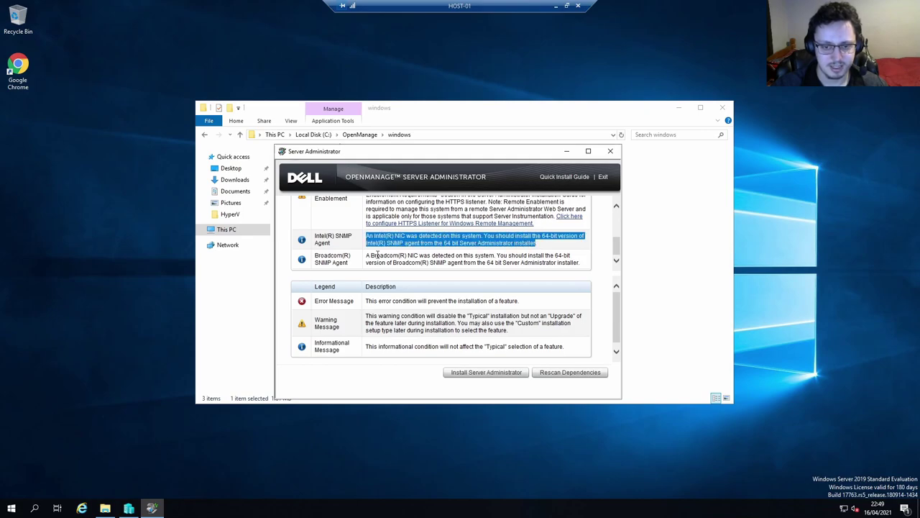
pyautogui.moveTo(377, 255); pyautogui.dragTo(367, 238)
pyautogui.tripleClick(374, 240)
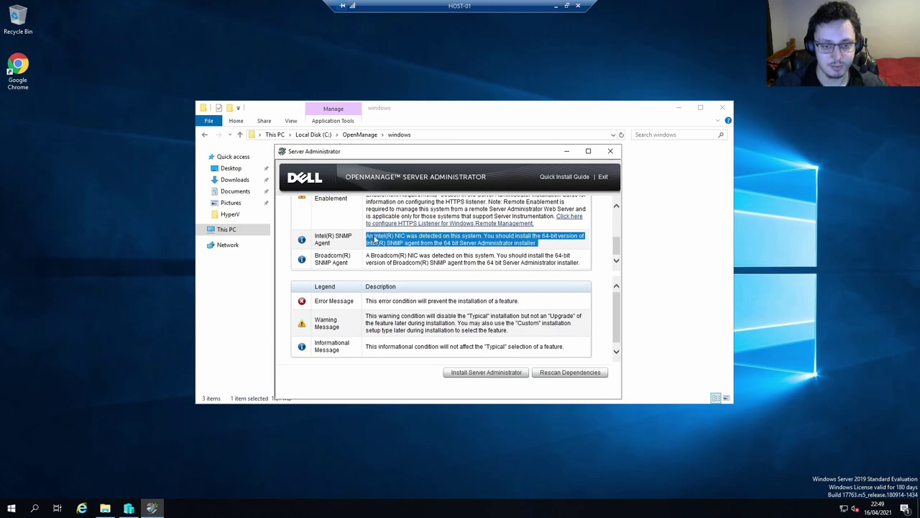
pyautogui.tripleClick(386, 240)
pyautogui.tripleClick(386, 239)
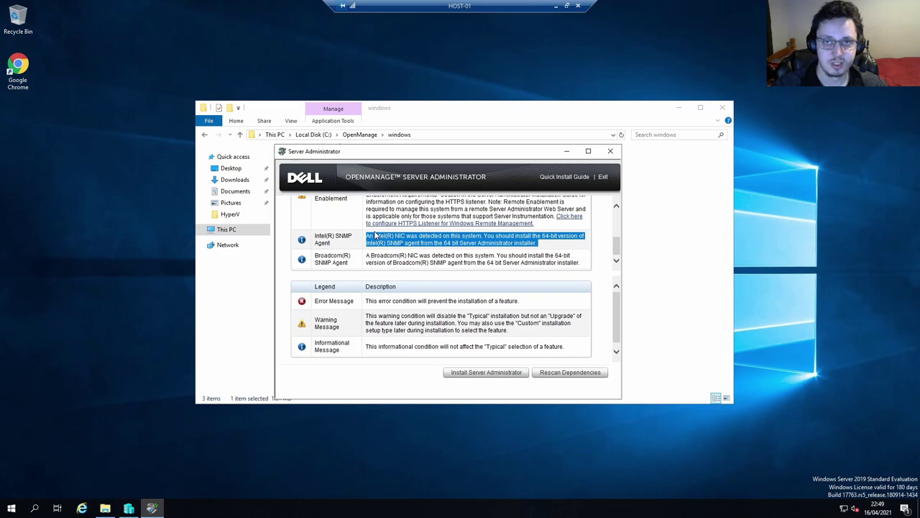
pyautogui.tripleClick(388, 240)
pyautogui.click(389, 239)
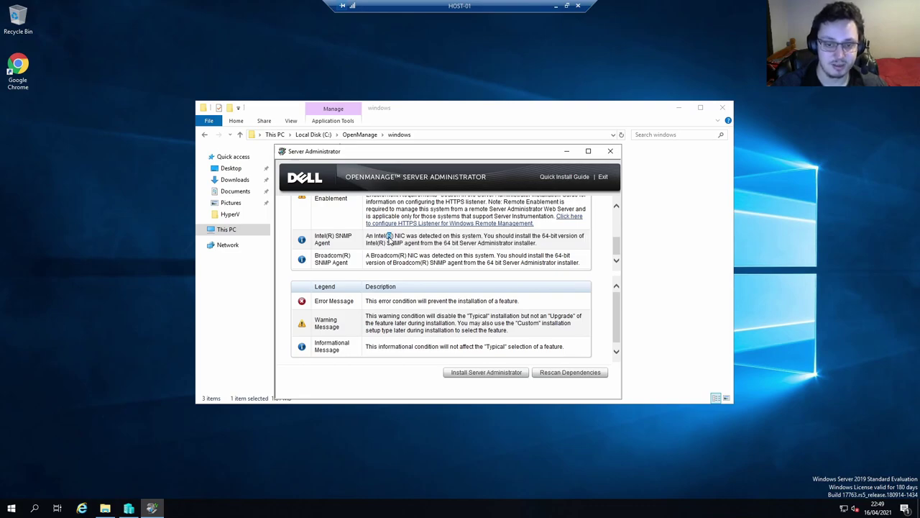
# Step: Reread the Intel and Broadcom SNMP Agent messages, and go over the rest of the prerequisite list from All Features down
pyautogui.tripleClick(388, 240)
pyautogui.tripleClick(391, 243)
pyautogui.tripleClick(393, 245)
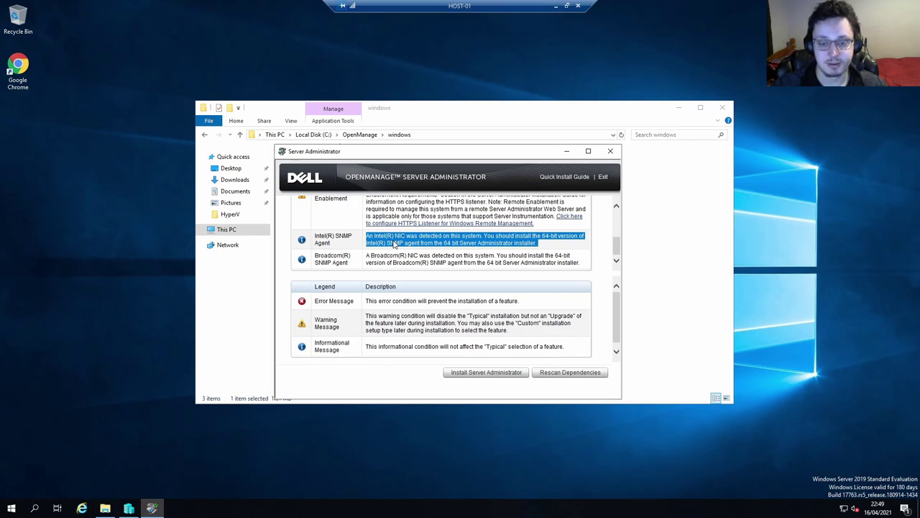
pyautogui.tripleClick(394, 245)
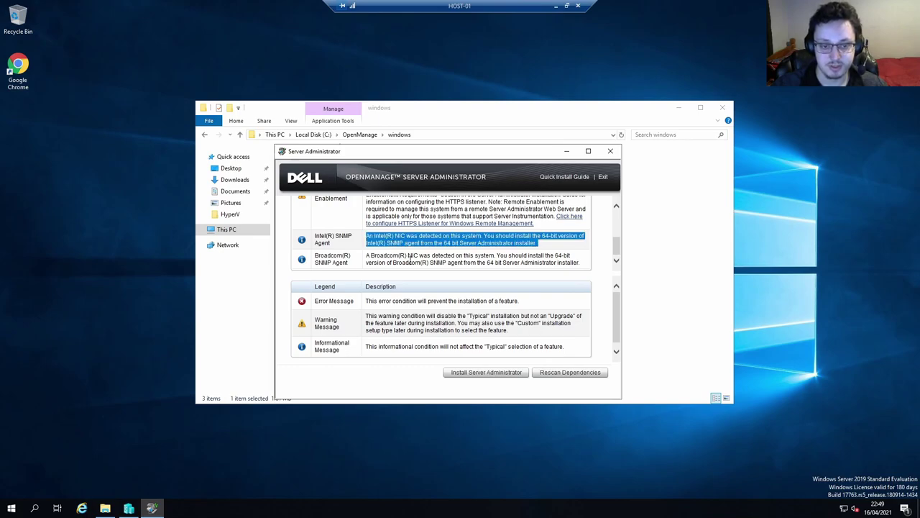
pyautogui.click(363, 255)
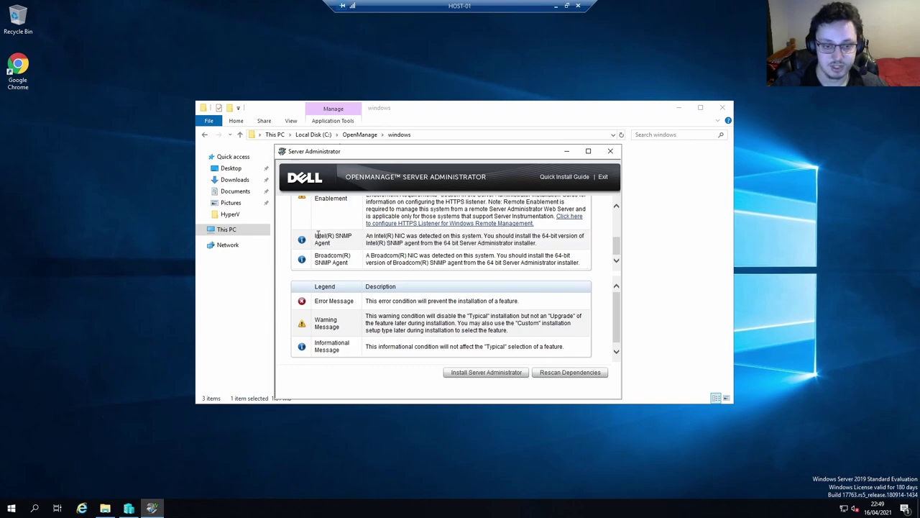
pyautogui.moveTo(317, 235); pyautogui.dragTo(350, 263)
pyautogui.click(350, 265)
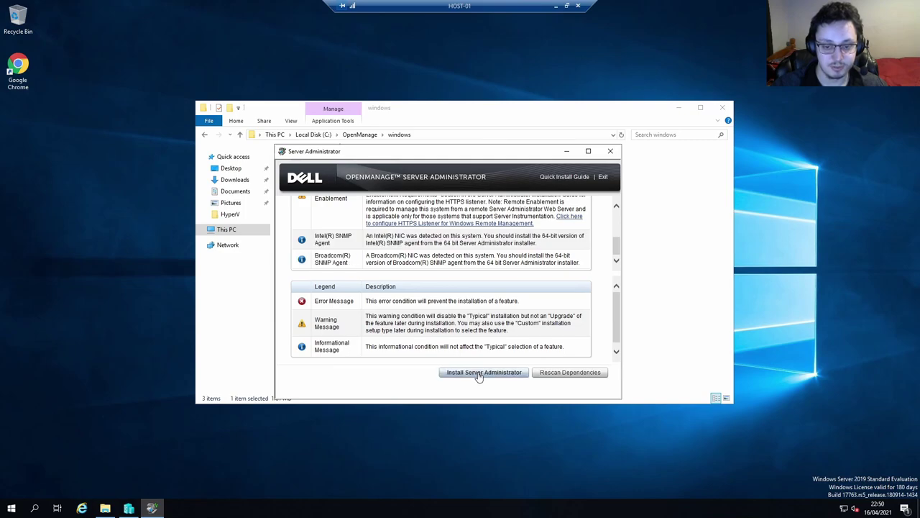
pyautogui.scroll(3, 454, 229)
pyautogui.scroll(3, 454, 229)
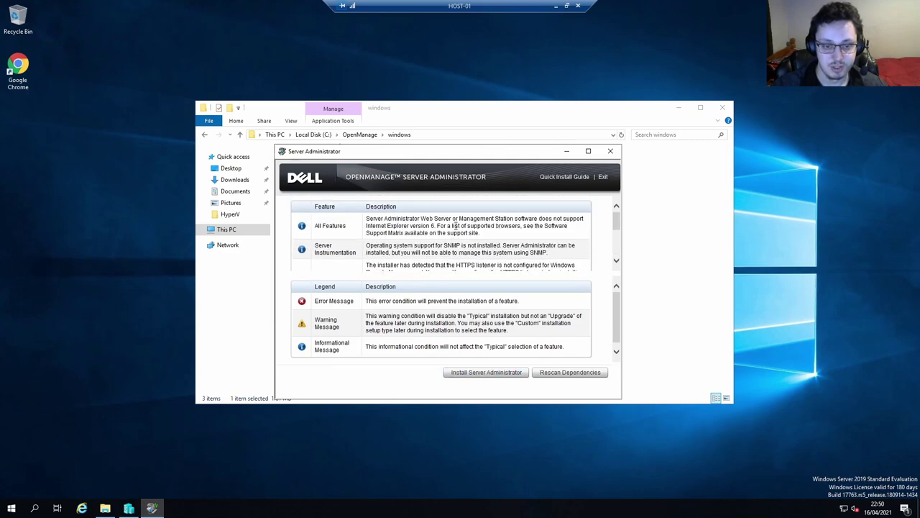
pyautogui.scroll(-5, 453, 228)
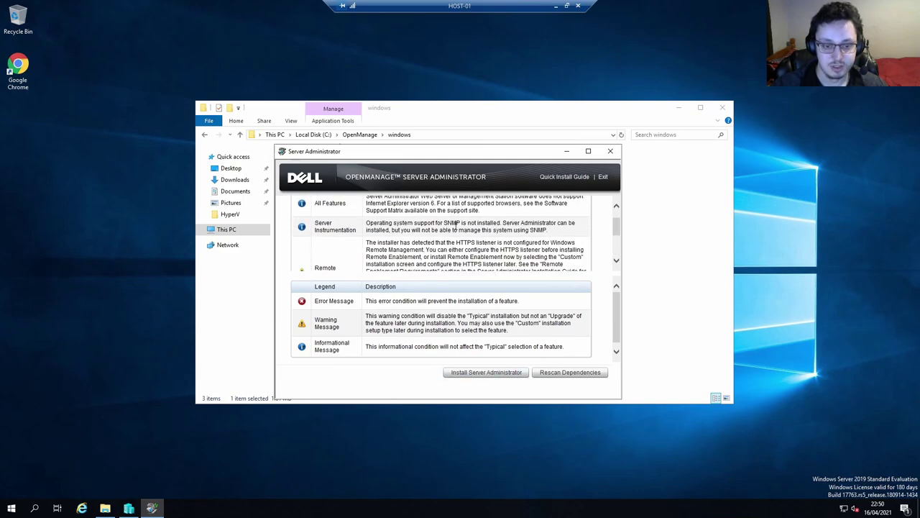
# Step: Start the Server Administrator installation, accept the license agreement and choose the Custom setup type
pyautogui.click(499, 373)
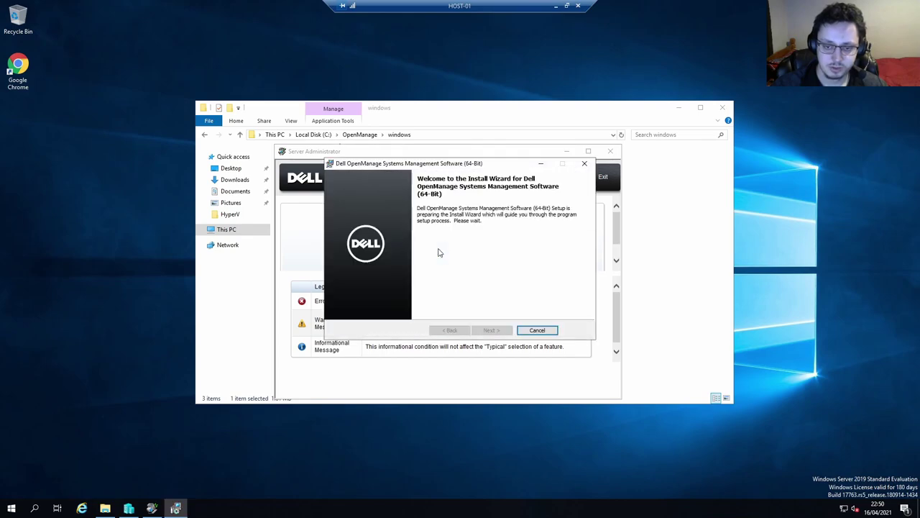
pyautogui.click(492, 332)
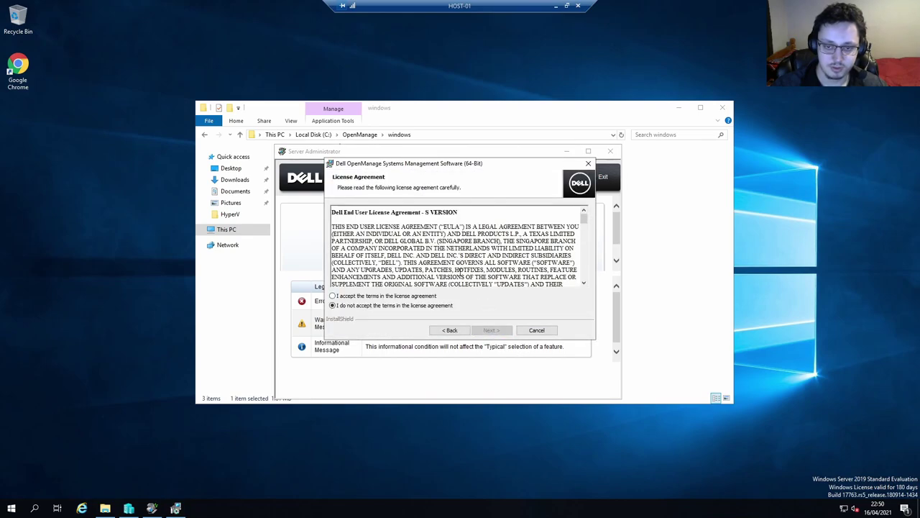
pyautogui.click(375, 297)
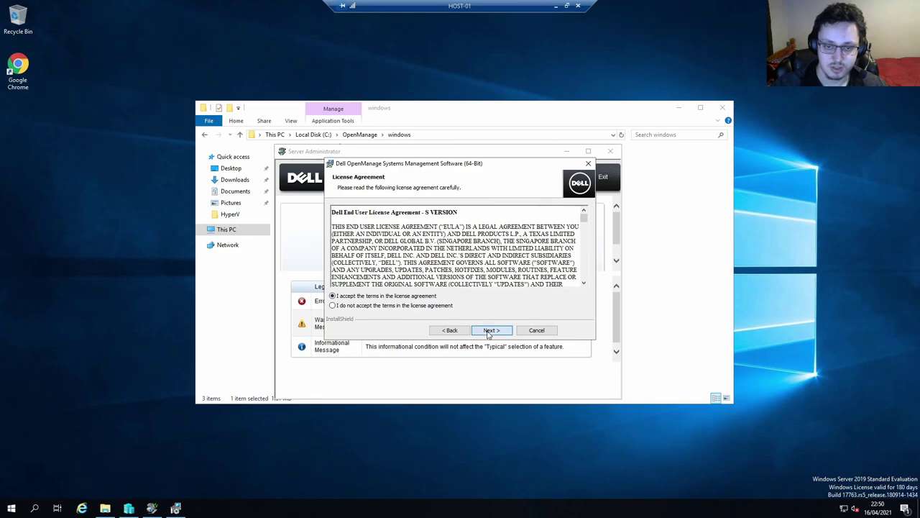
pyautogui.click(488, 333)
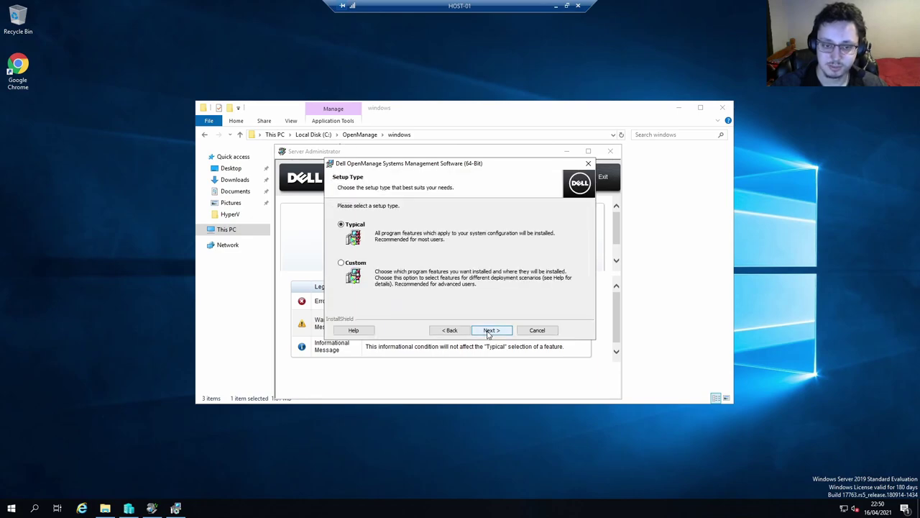
pyautogui.click(356, 264)
pyautogui.click(502, 331)
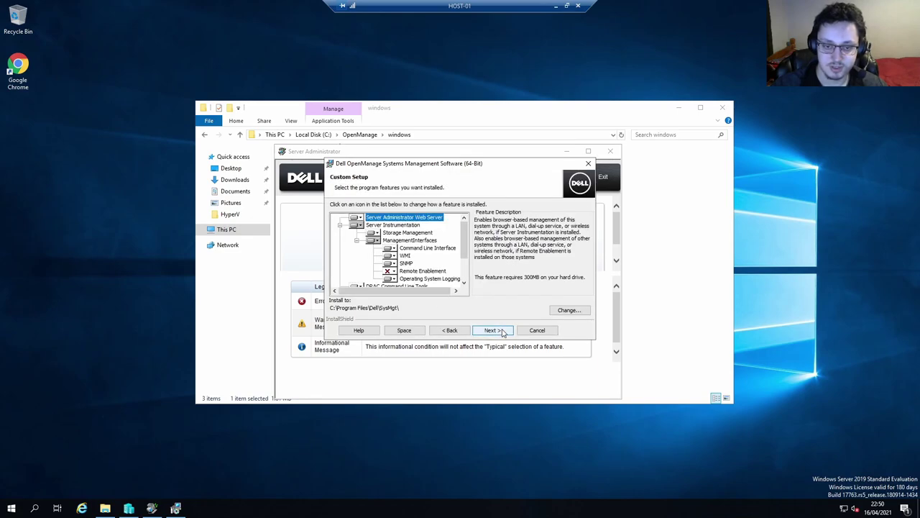
# Step: Mark Remote Enablement and the QLogic, Broadcom and Intel SNMP agents for installation on the local hard drive, and proceed to alert messaging
pyautogui.click(392, 272)
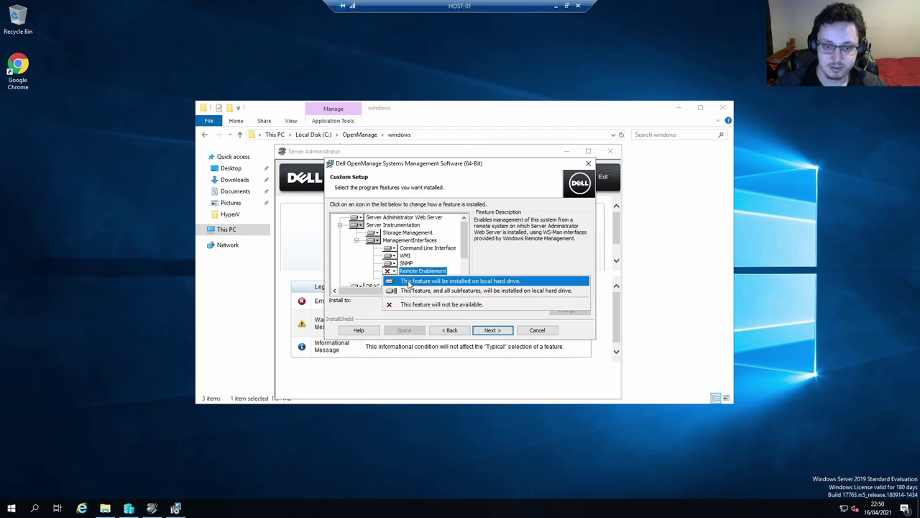
pyautogui.click(426, 280)
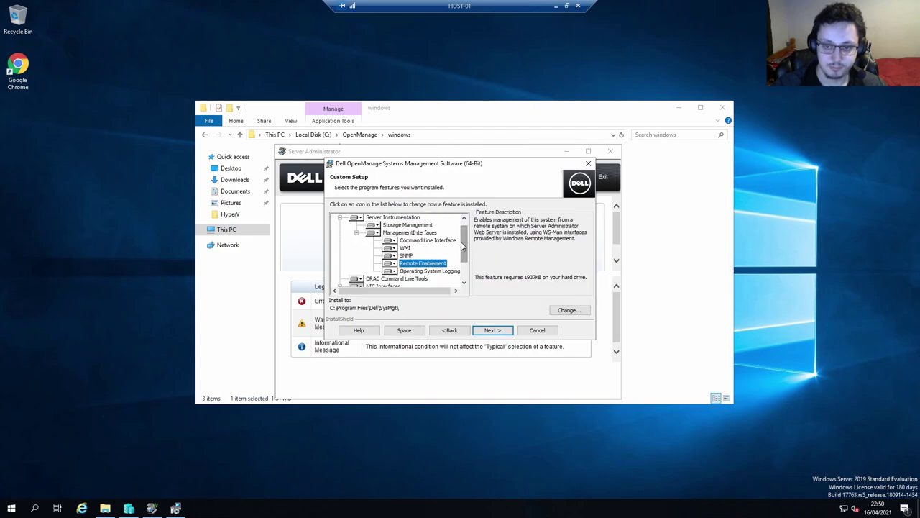
pyautogui.scroll(-2, 461, 242)
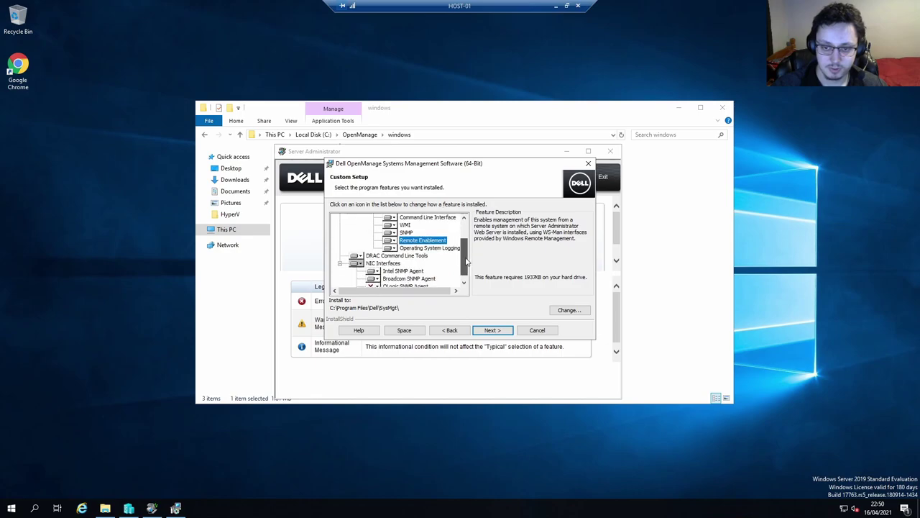
pyautogui.click(375, 279)
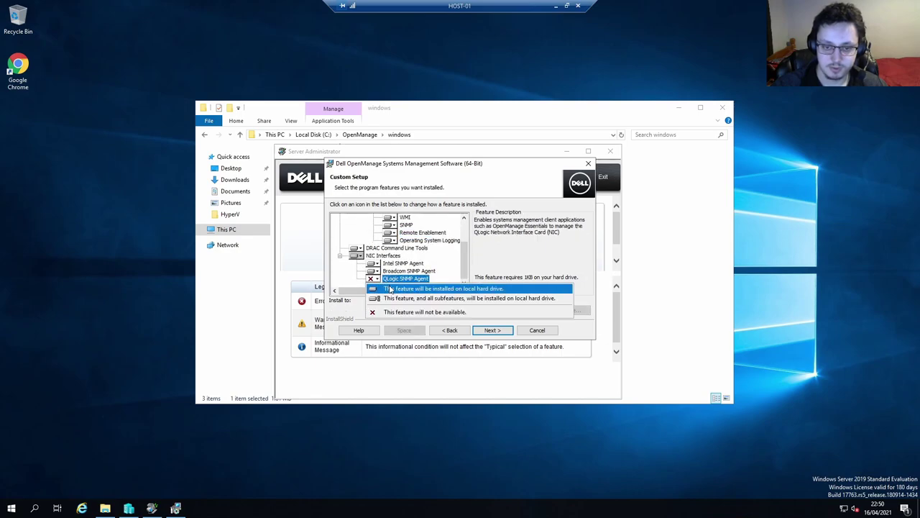
pyautogui.click(391, 288)
pyautogui.click(372, 271)
pyautogui.click(383, 280)
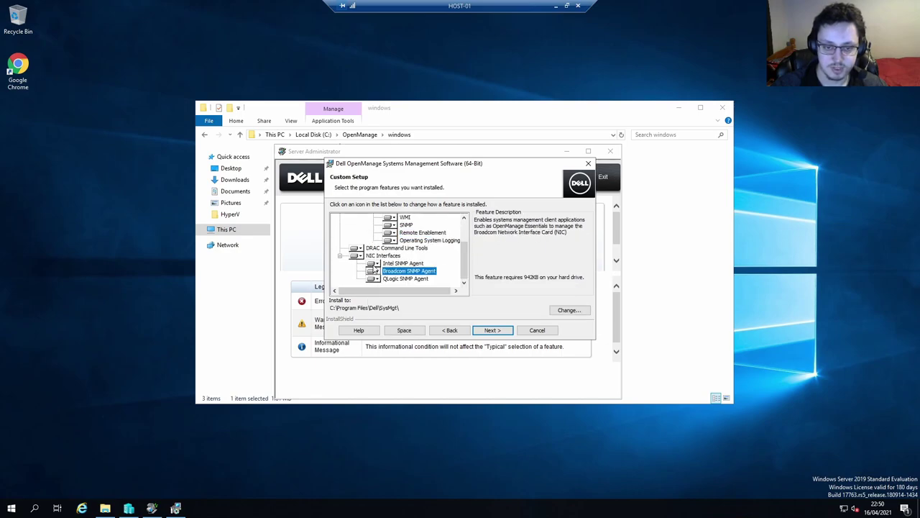
pyautogui.click(373, 264)
pyautogui.click(381, 272)
pyautogui.click(495, 332)
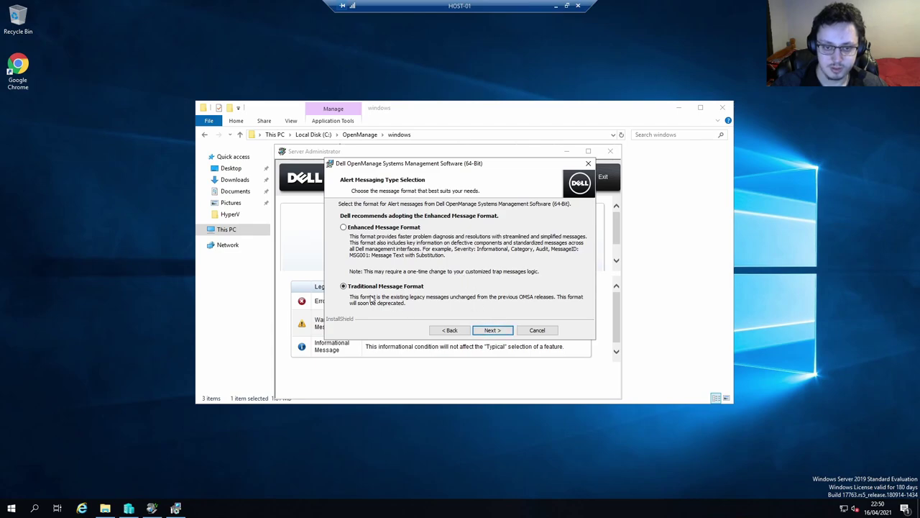
# Step: Keep the Traditional Message Format for alerts and start installing the Dell OpenManage software
pyautogui.click(493, 331)
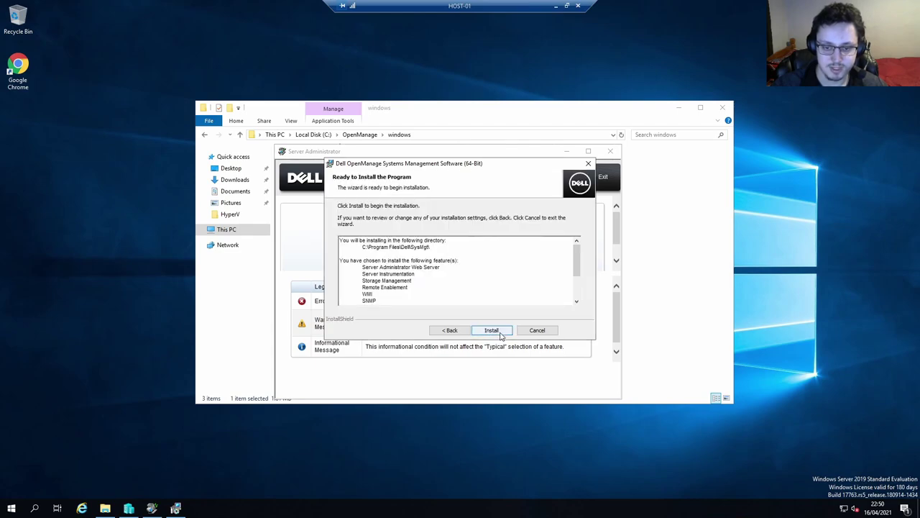
pyautogui.click(494, 333)
pyautogui.moveTo(410, 163)
pyautogui.mouseDown()
pyautogui.moveTo(404, 178)
pyautogui.moveTo(412, 173)
pyautogui.mouseUp()
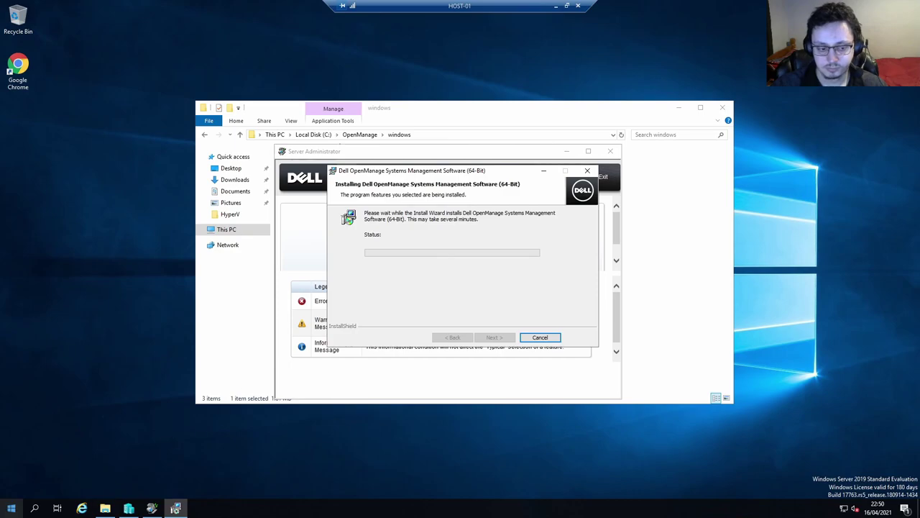
pyautogui.click(12, 507)
pyautogui.click(12, 508)
pyautogui.click(12, 507)
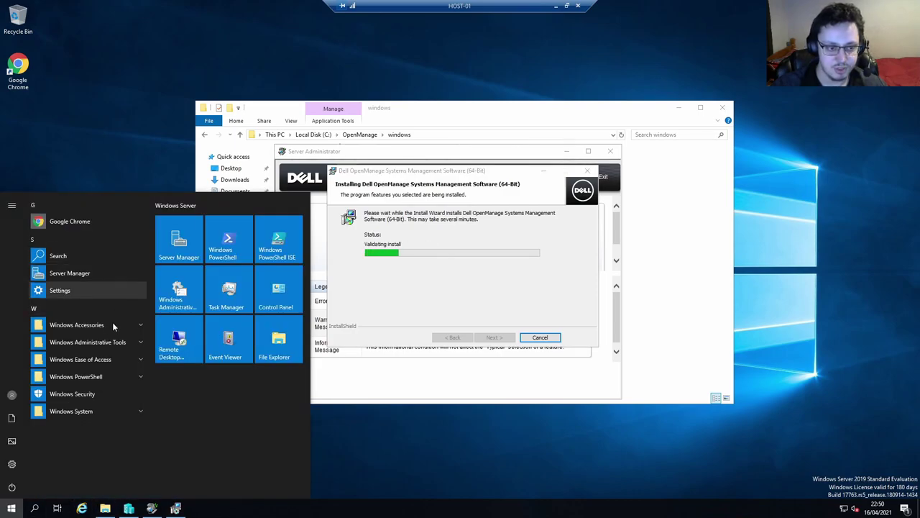
pyautogui.click(388, 328)
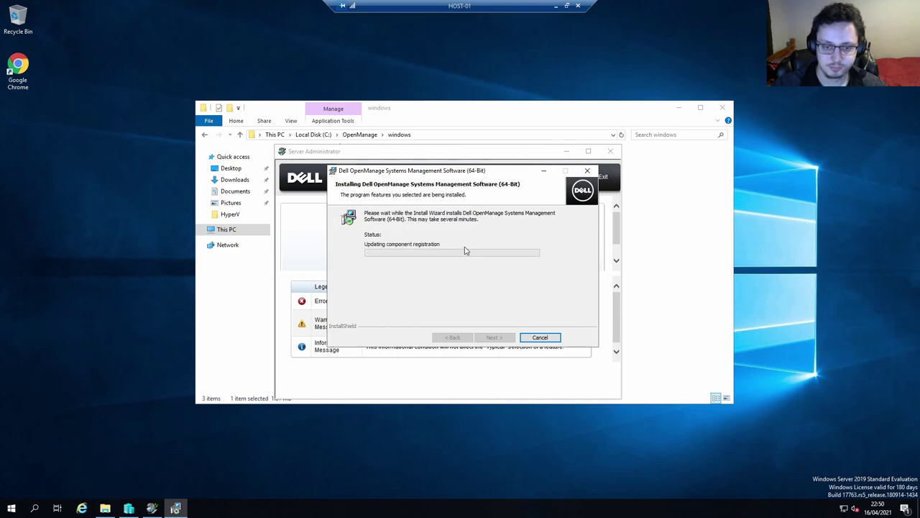
# Step: Launch sconfig, move its window over the installer, and check the Remote Desktop and Configure Remote Management entries
pyautogui.press('super+r')
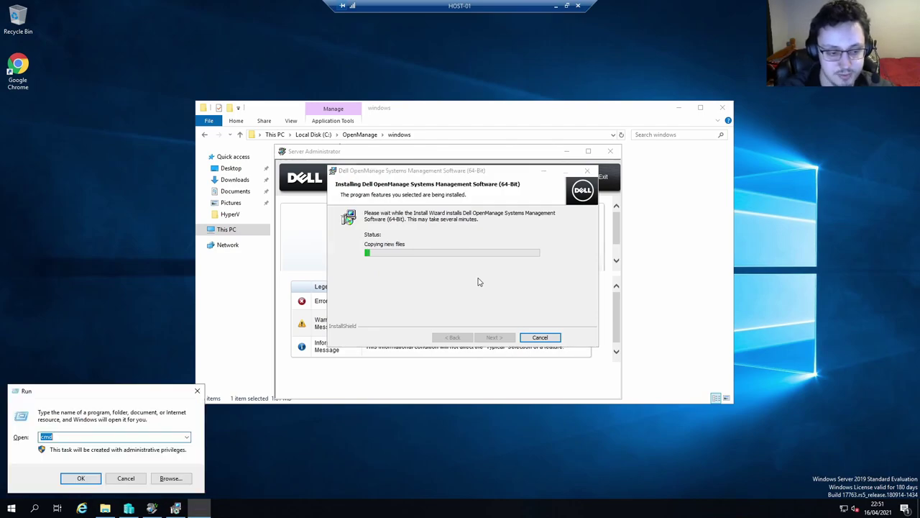
pyautogui.write('sconf')
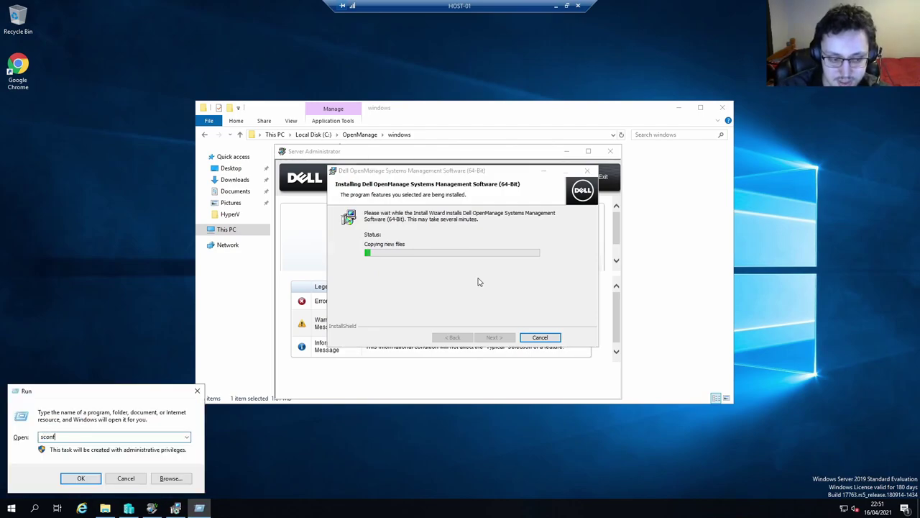
pyautogui.write('ig')
pyautogui.press('Return')
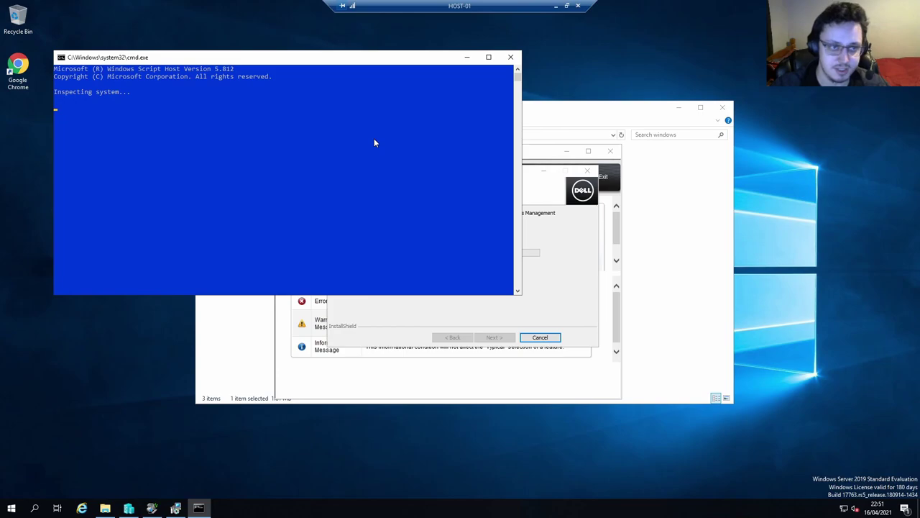
pyautogui.moveTo(191, 58); pyautogui.dragTo(335, 88)
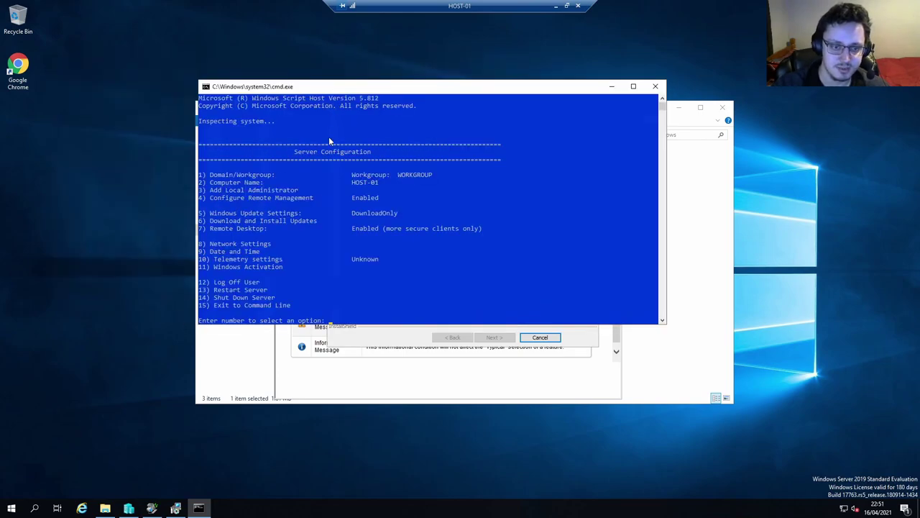
pyautogui.moveTo(214, 227); pyautogui.dragTo(461, 228)
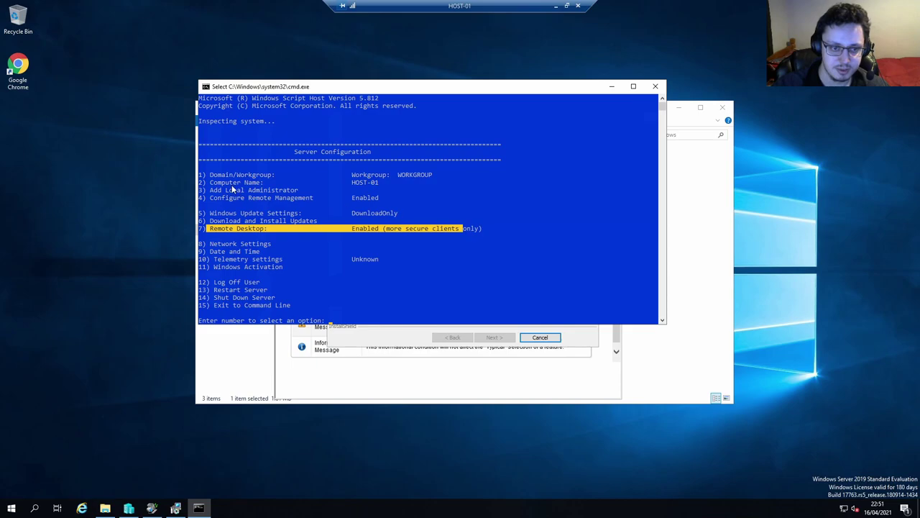
pyautogui.moveTo(212, 197); pyautogui.dragTo(400, 198)
pyautogui.rightClick(400, 198)
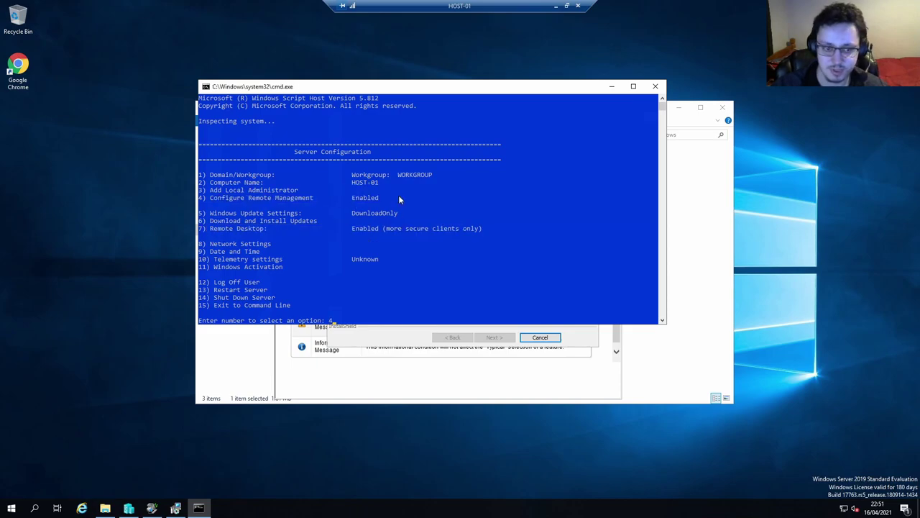
# Step: Enable Remote Management through Server Configuration options 4 and 1, return to the main menu and exit the tool
pyautogui.write('4')
pyautogui.press('Return')
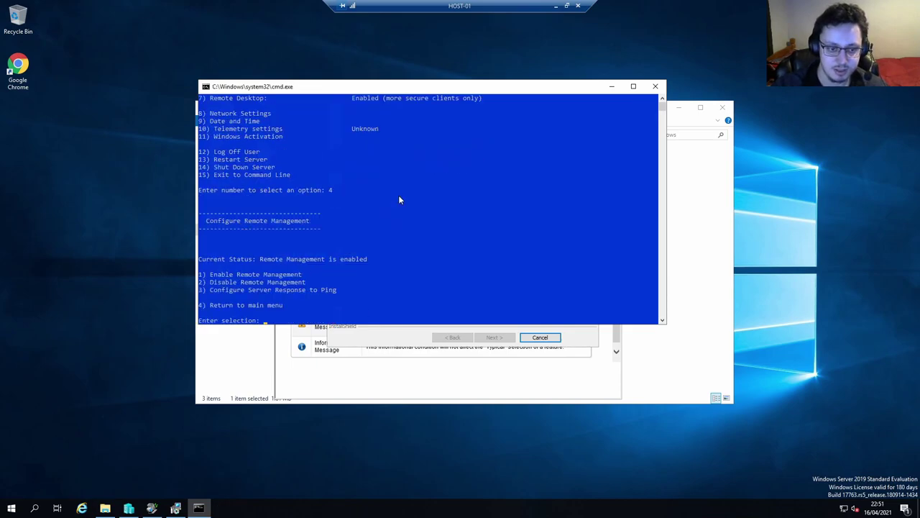
pyautogui.write('1')
pyautogui.press('Return')
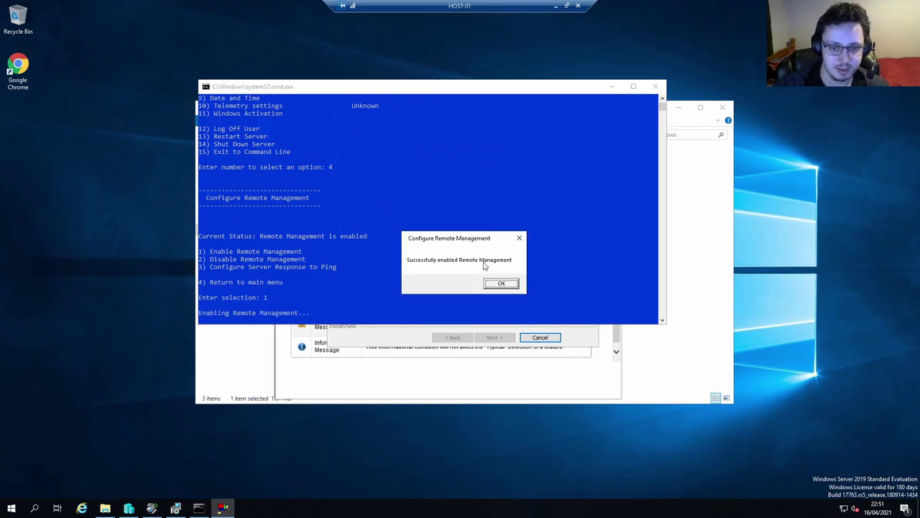
pyautogui.click(497, 283)
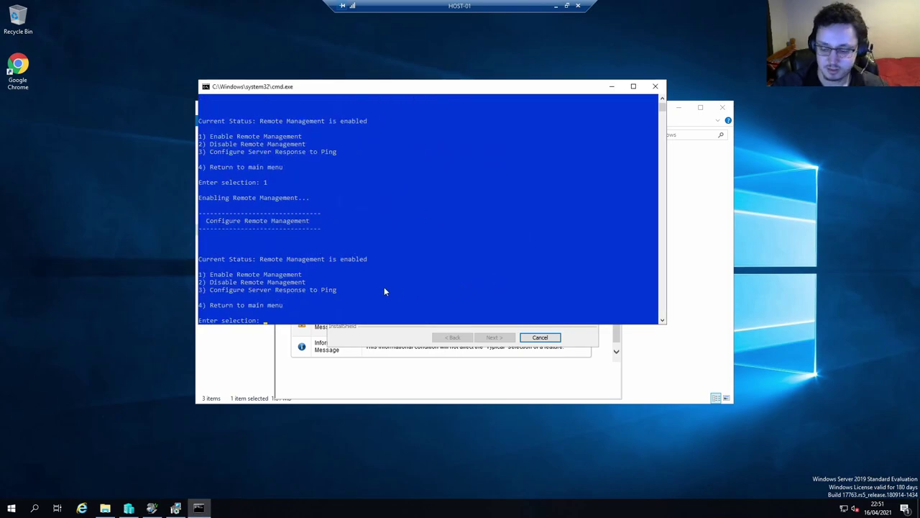
pyautogui.write('4')
pyautogui.press('Return')
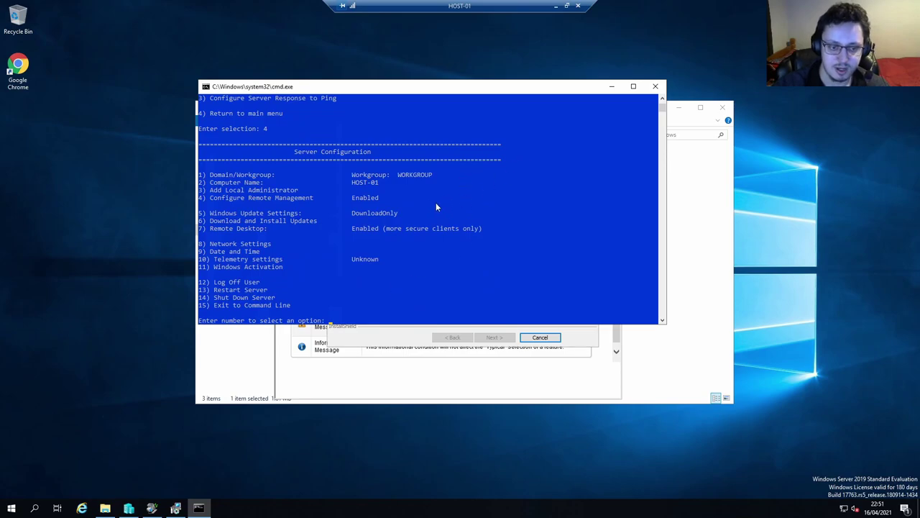
pyautogui.write('15')
pyautogui.press('Return')
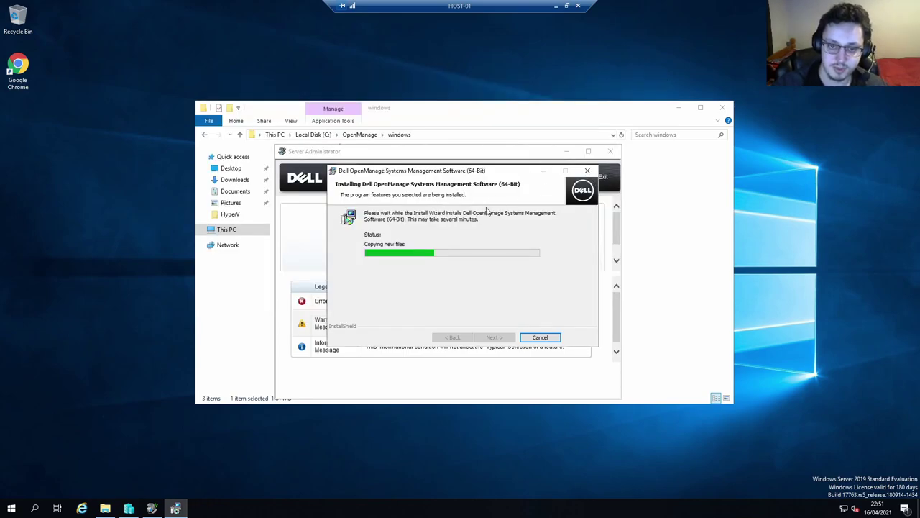
# Step: Open Windows Defender Firewall with Advanced Security and display the inbound rules
pyautogui.press('super+r')
pyautogui.write('cmd')
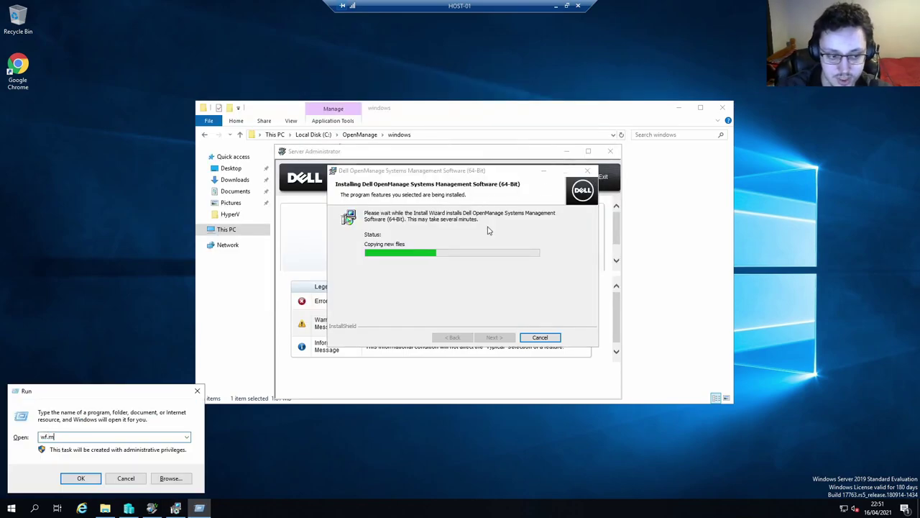
pyautogui.press('Return')
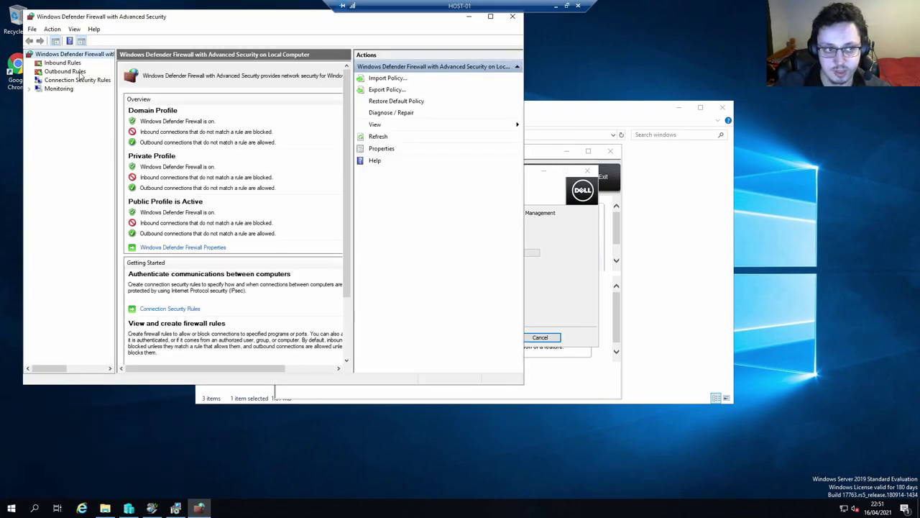
pyautogui.click(72, 63)
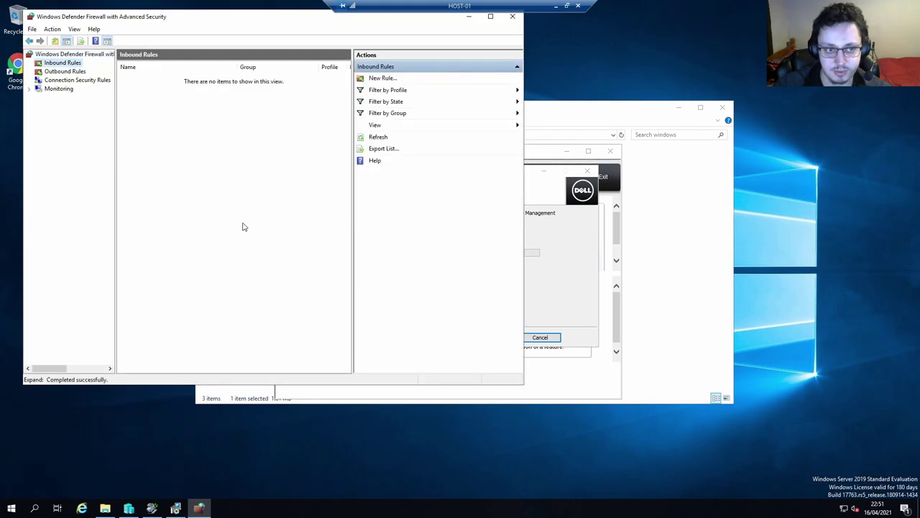
# Step: Widen the Name column of the inbound rules and enable the Windows Management Instrumentation (WMI-In) rule
pyautogui.moveTo(347, 94); pyautogui.dragTo(347, 334)
pyautogui.scroll(3, 215, 214)
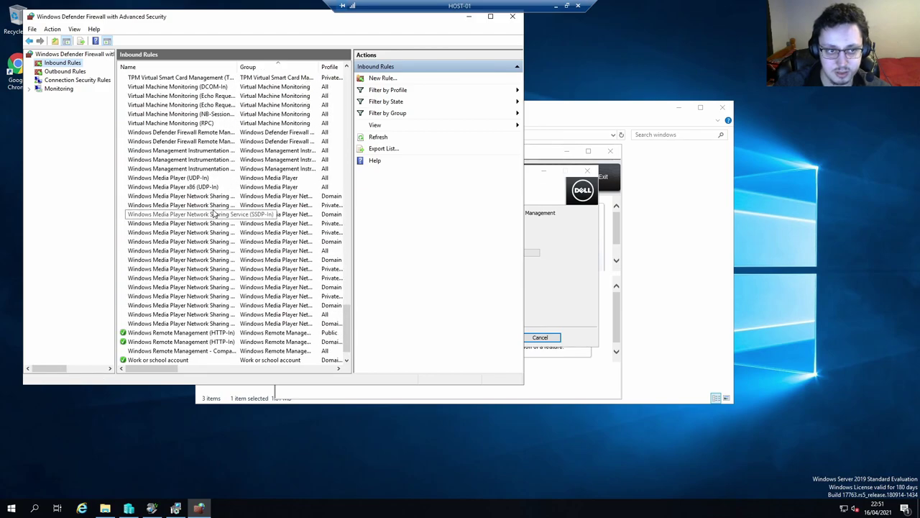
pyautogui.scroll(1, 215, 214)
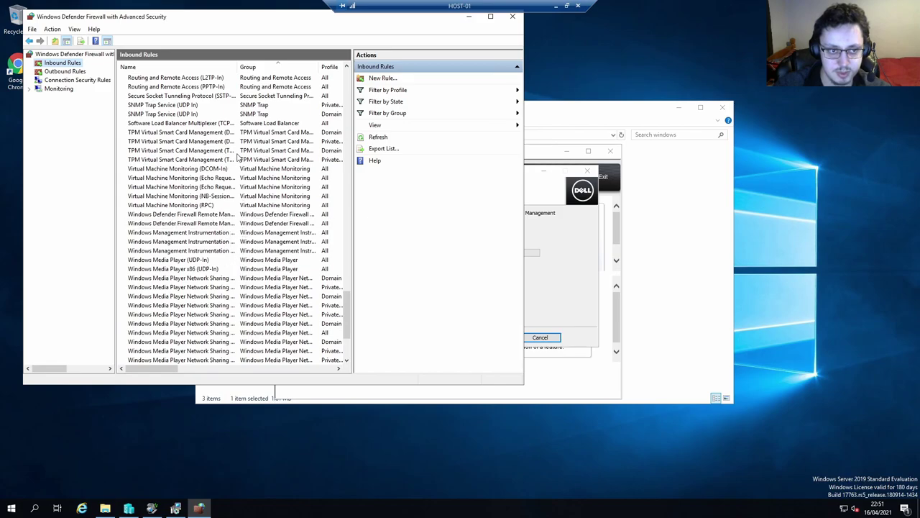
pyautogui.moveTo(238, 66); pyautogui.dragTo(292, 68)
pyautogui.scroll(-1, 231, 208)
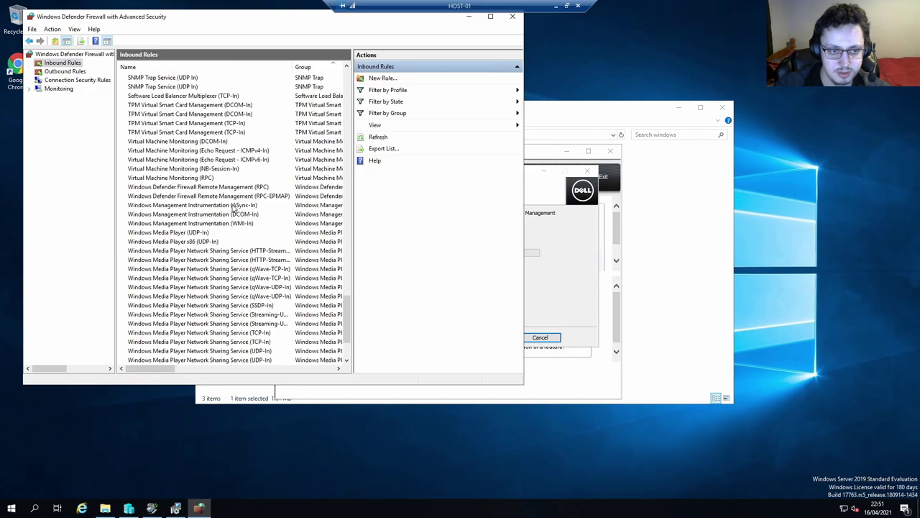
pyautogui.scroll(2, 236, 208)
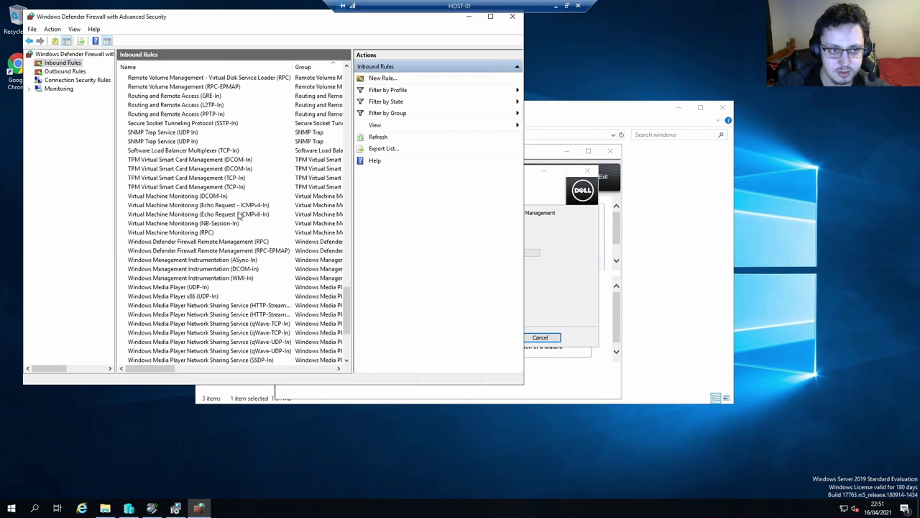
pyautogui.click(243, 279)
pyautogui.rightClick(245, 279)
pyautogui.click(275, 285)
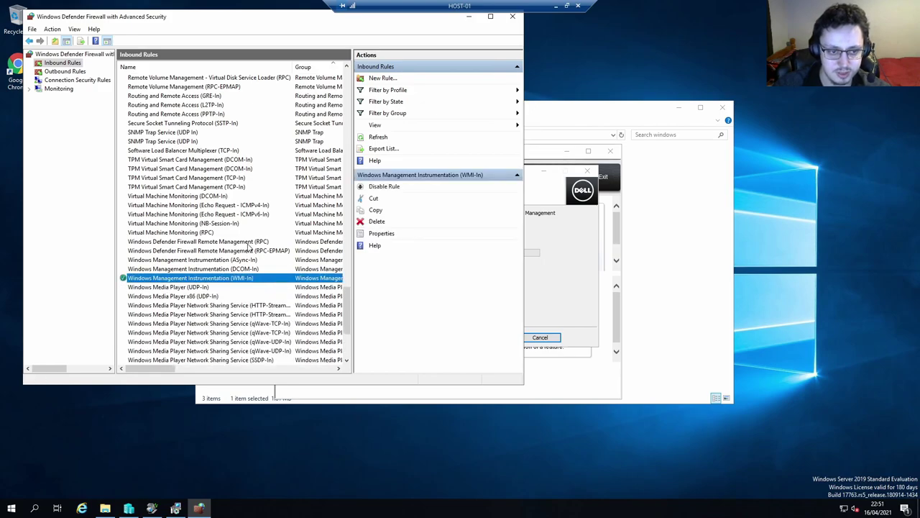
# Step: Enable the Windows Management Instrumentation (DCOM-In) and (ASync-In) inbound rules
pyautogui.scroll(1, 241, 208)
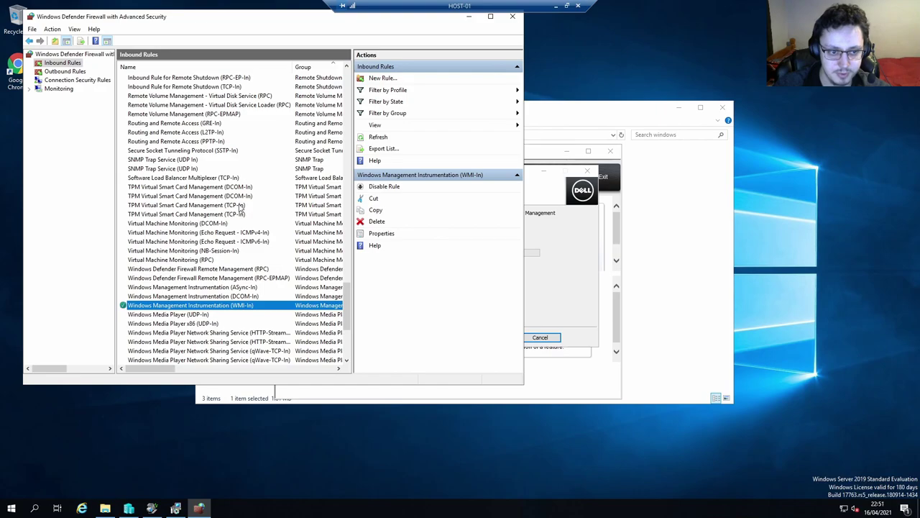
pyautogui.click(262, 299)
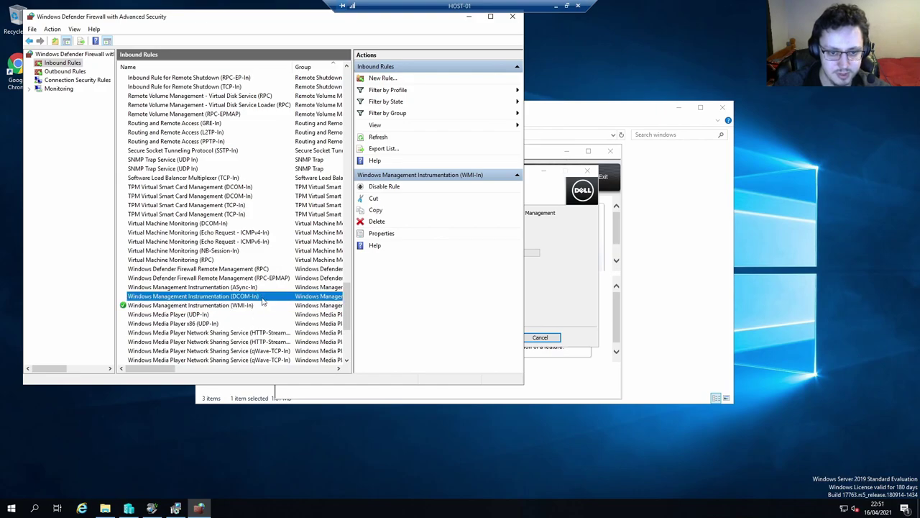
pyautogui.rightClick(262, 300)
pyautogui.click(278, 305)
pyautogui.rightClick(271, 288)
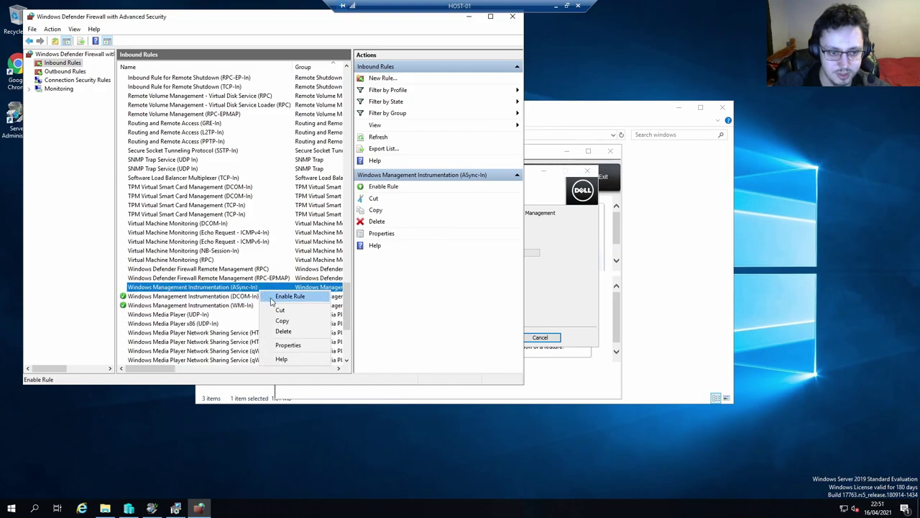
pyautogui.click(271, 301)
# Step: Check the two Windows Remote Management (HTTP-In) inbound rules and close the firewall console
pyautogui.scroll(-6, 245, 329)
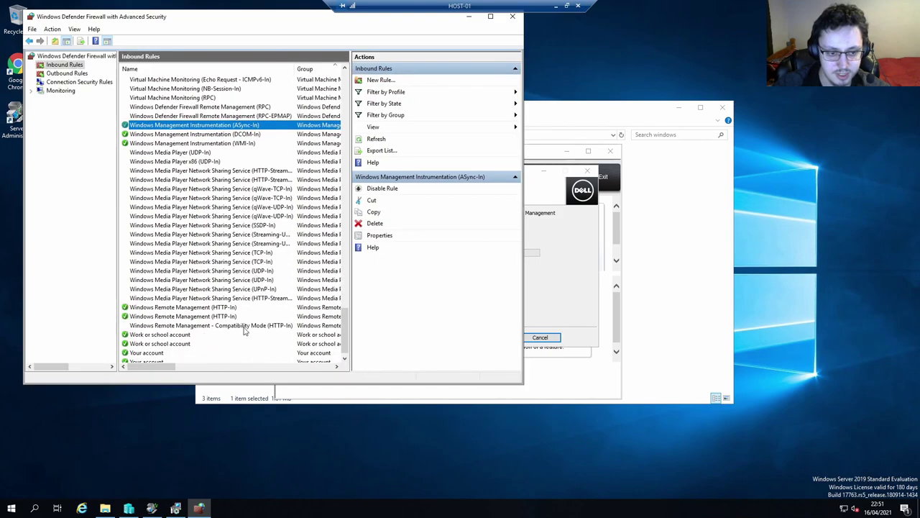
pyautogui.click(223, 317)
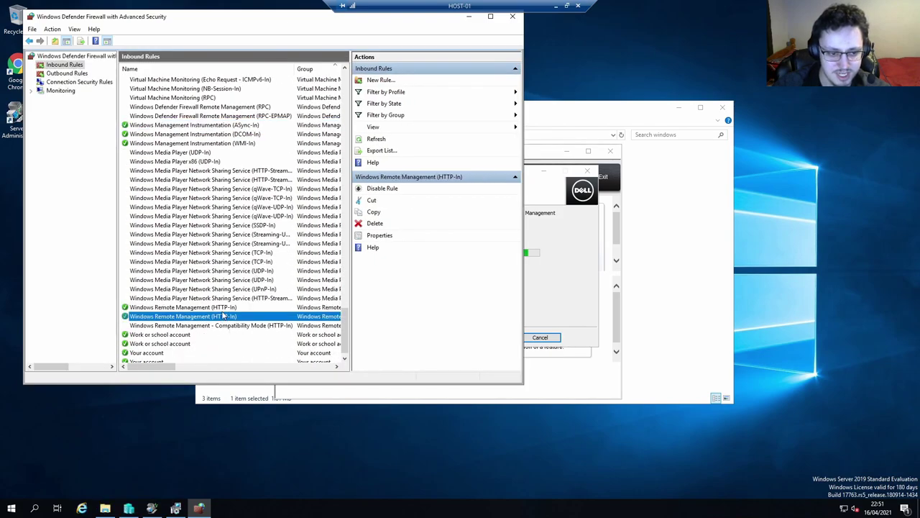
pyautogui.click(553, 280)
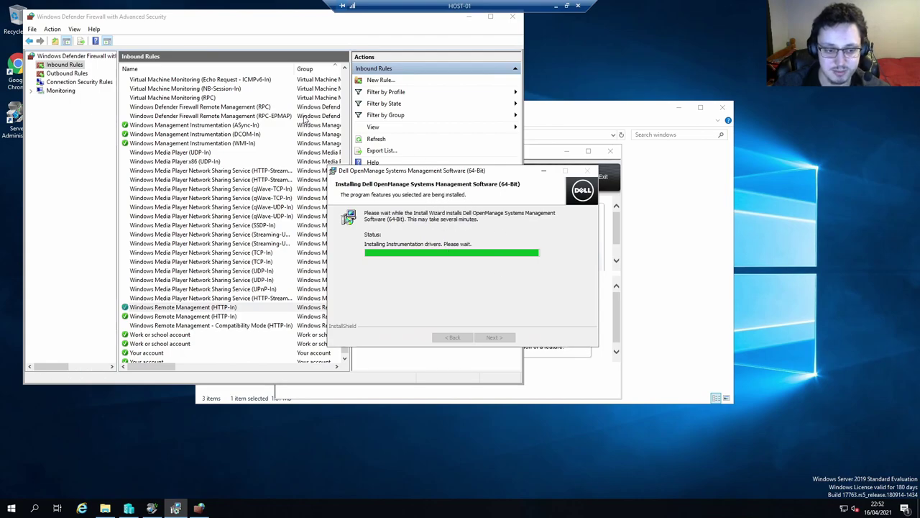
pyautogui.click(237, 19)
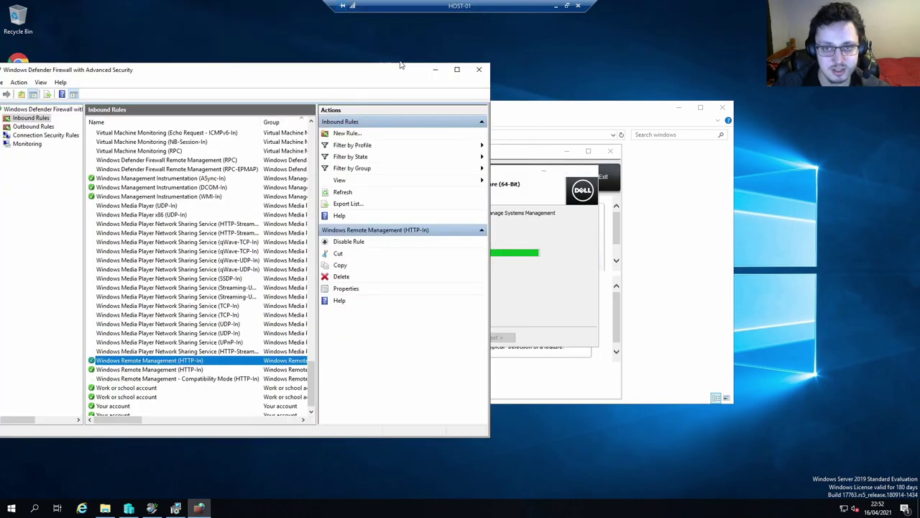
pyautogui.hotkey('alt', 'F4')
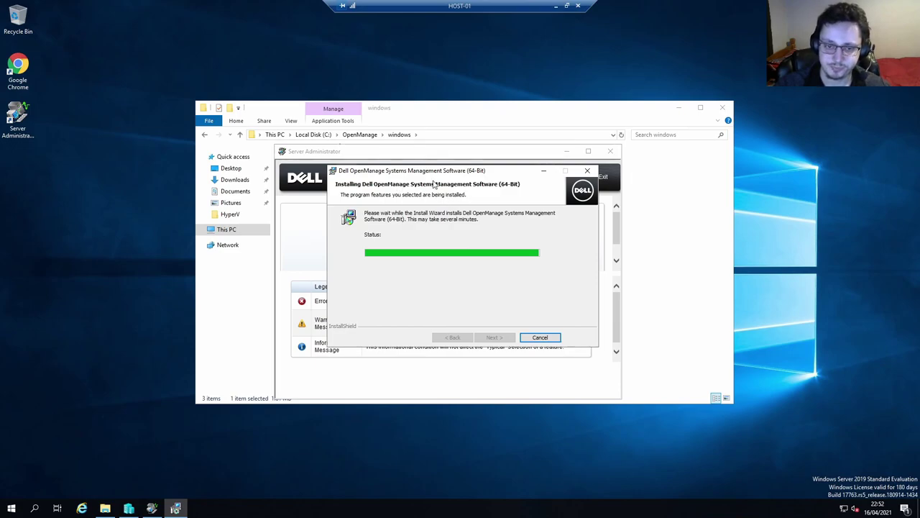
pyautogui.moveTo(414, 178); pyautogui.dragTo(431, 175)
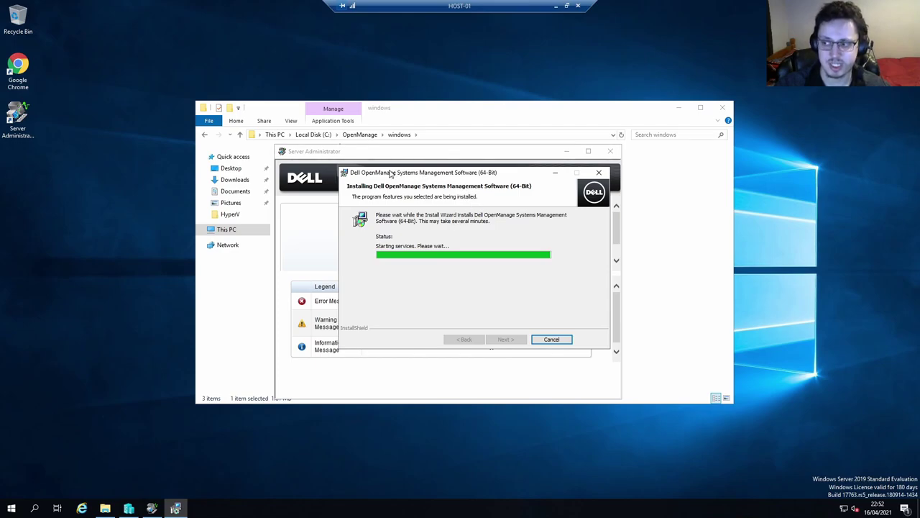
pyautogui.click(431, 177)
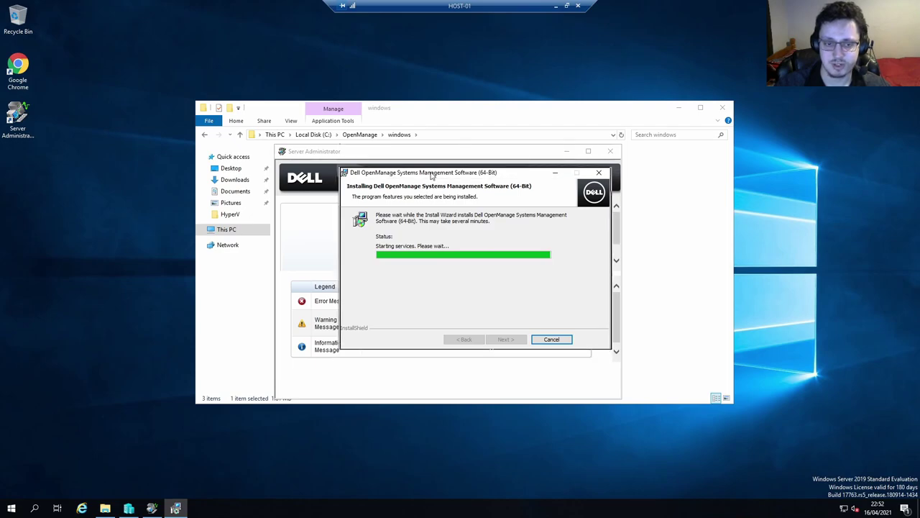
pyautogui.moveTo(431, 177); pyautogui.dragTo(433, 179)
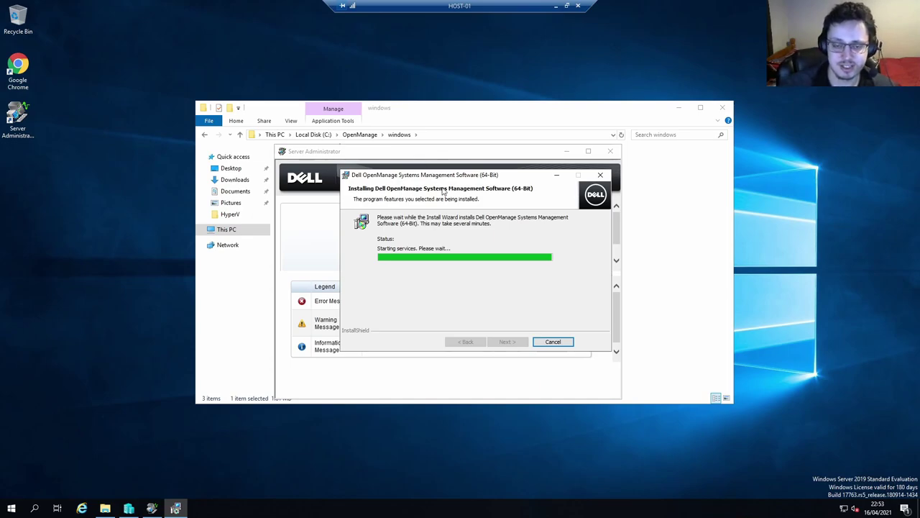
pyautogui.click(175, 509)
pyautogui.click(173, 510)
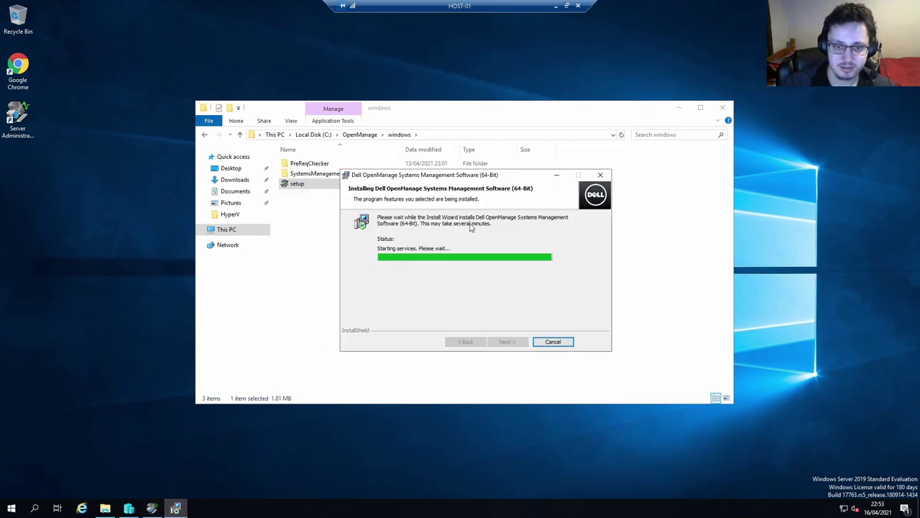
pyautogui.moveTo(425, 176); pyautogui.dragTo(435, 202)
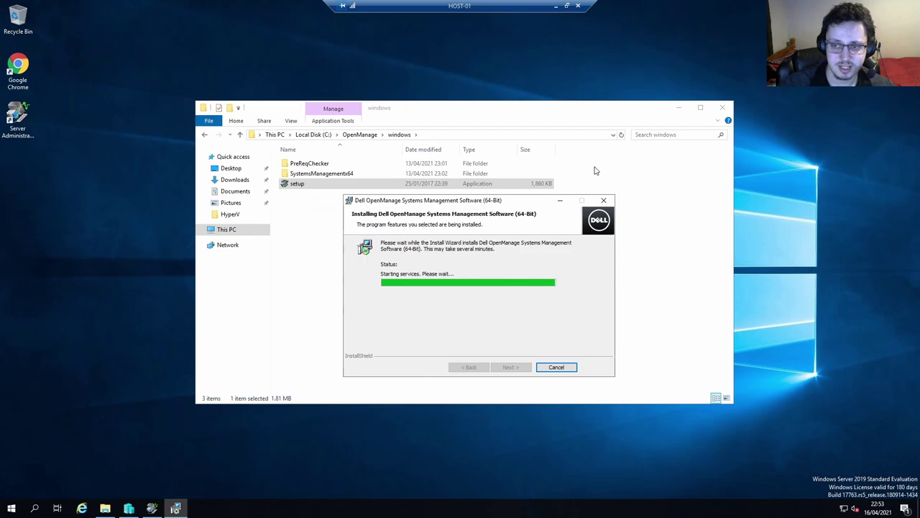
# Step: Look in the Downloads folder for the BIOS 2.9.0 update file, select it and leave File Explorer minimized
pyautogui.click(678, 107)
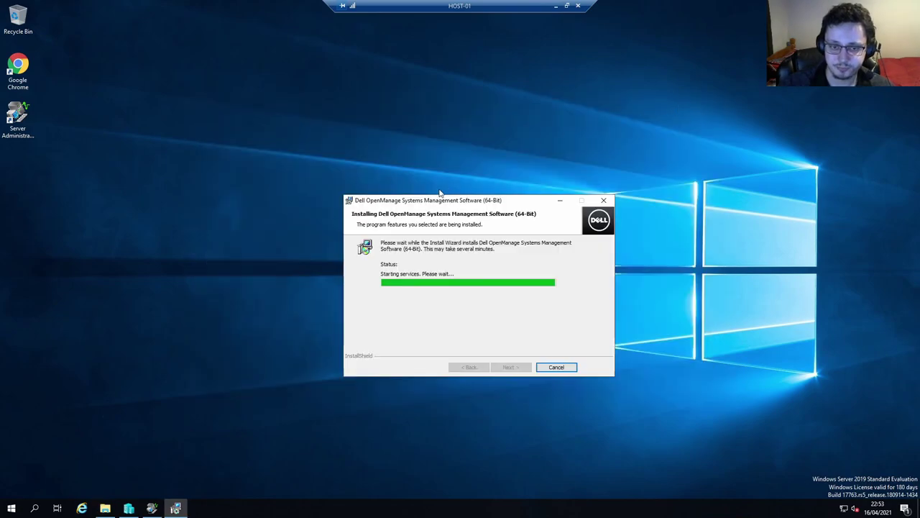
pyautogui.moveTo(440, 193); pyautogui.dragTo(406, 189)
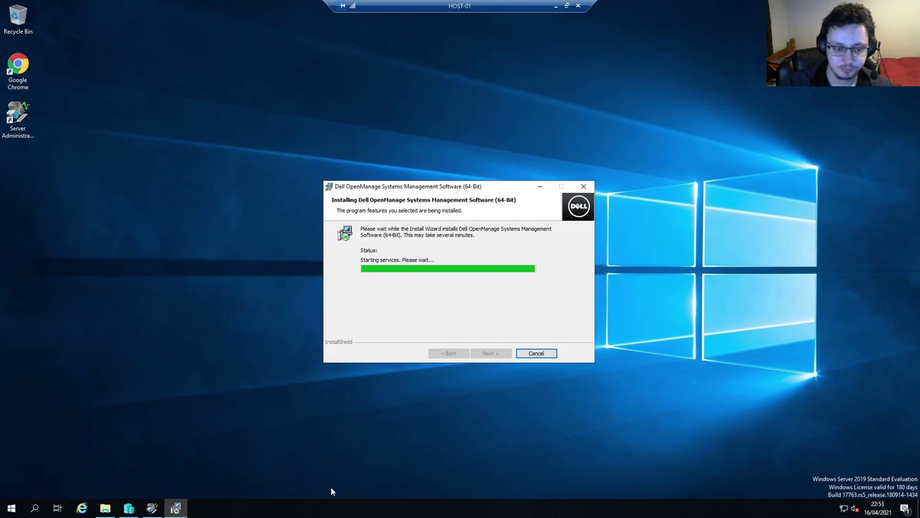
pyautogui.click(105, 509)
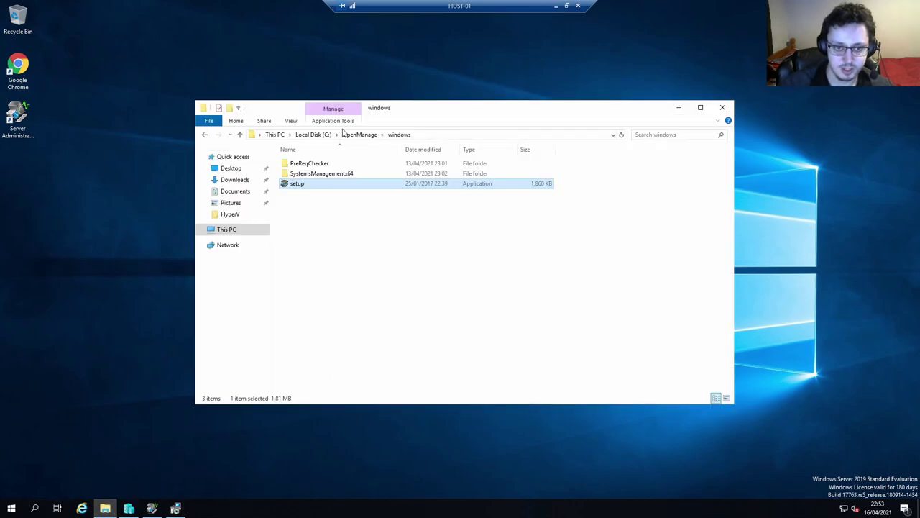
pyautogui.click(241, 179)
pyautogui.click(320, 165)
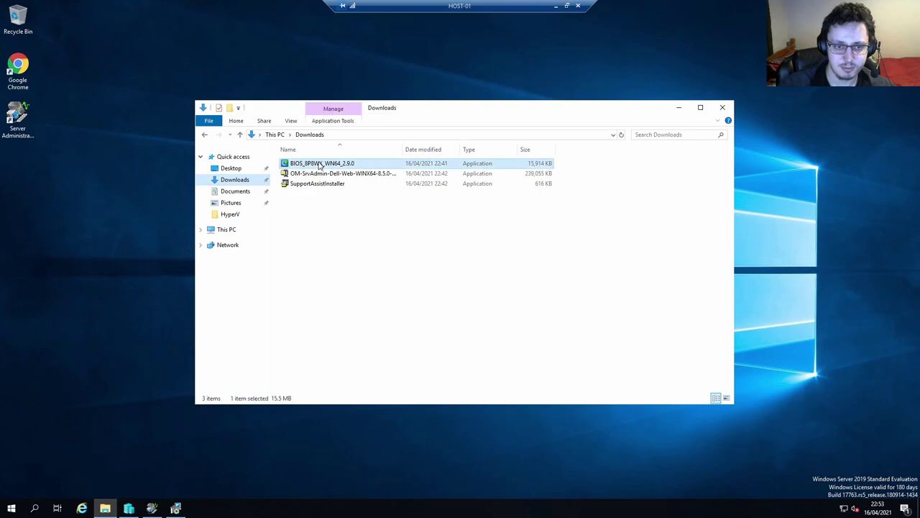
pyautogui.click(680, 111)
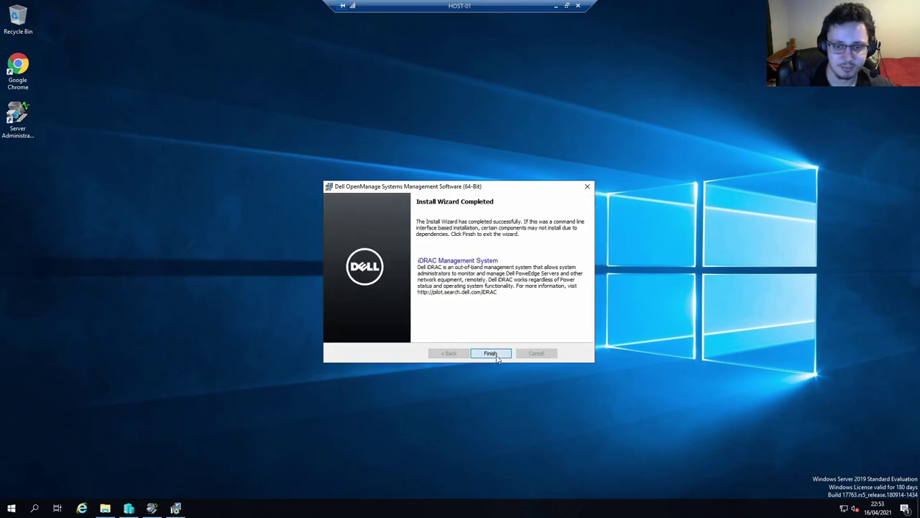
# Step: Finish the Dell OpenManage install wizard and launch Server Administrator from the desktop
pyautogui.click(490, 353)
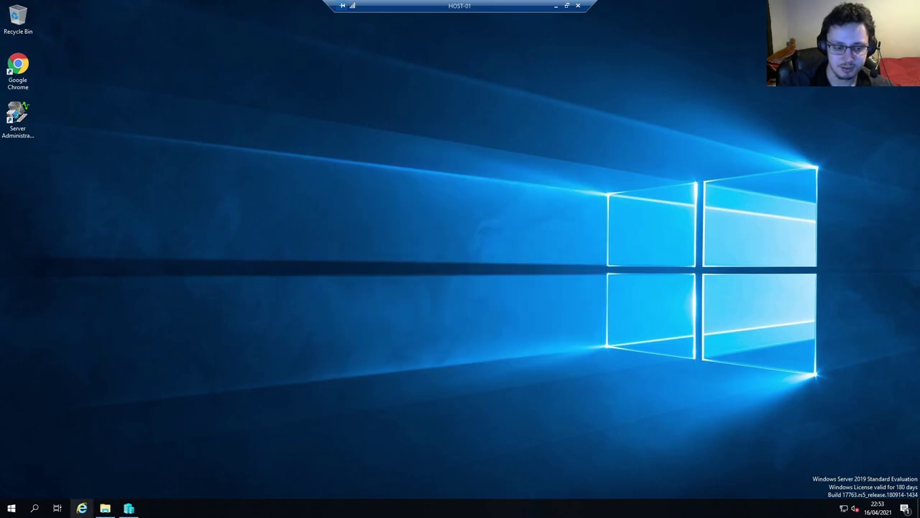
pyautogui.click(108, 509)
pyautogui.click(112, 511)
pyautogui.doubleClick(18, 119)
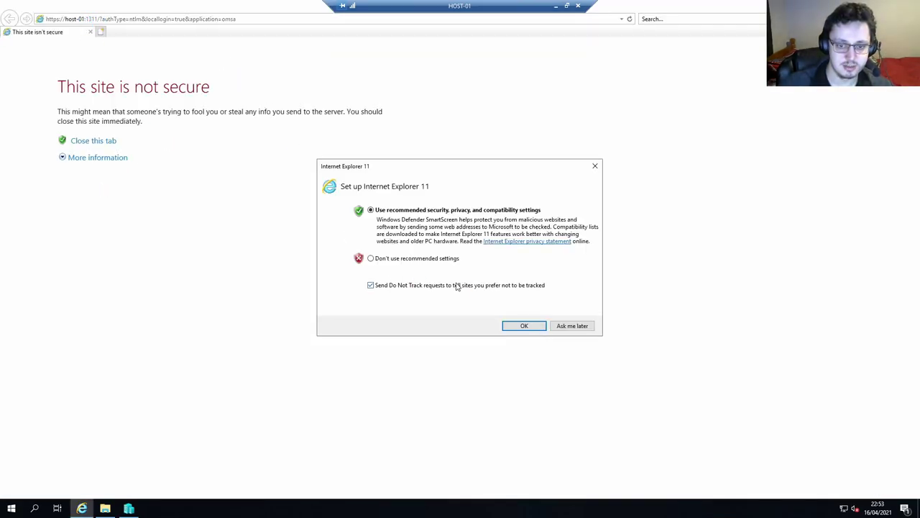
# Step: Postpone the Internet Explorer setup, close the extra Microsoft tab and continue to the Server Administrator page despite the untrusted certificate
pyautogui.click(574, 326)
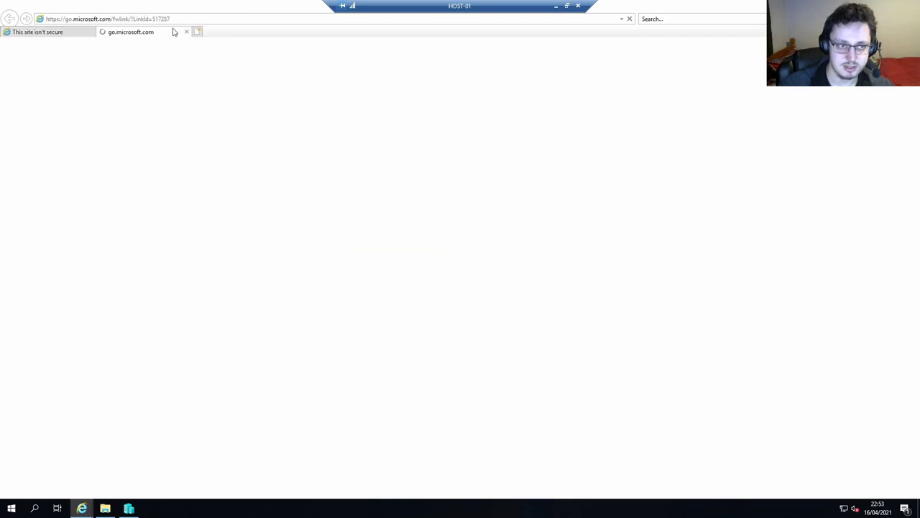
pyautogui.click(188, 33)
pyautogui.click(105, 157)
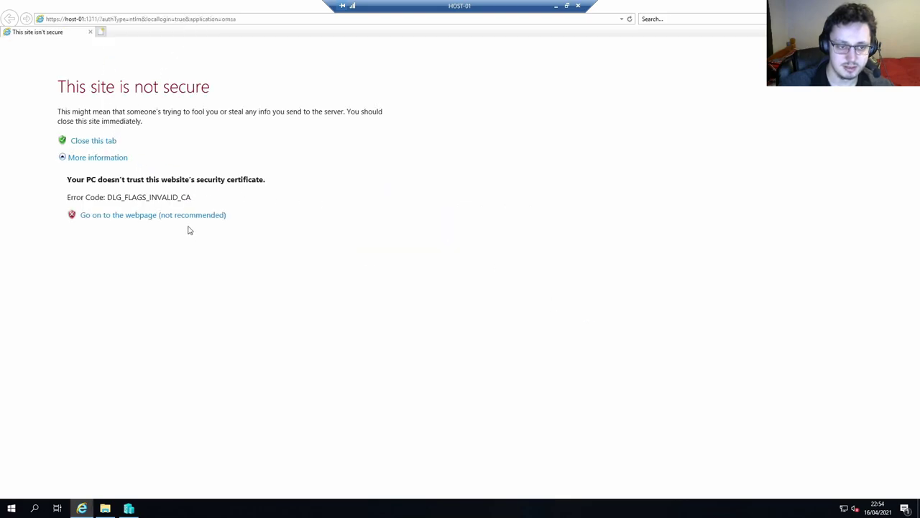
pyautogui.doubleClick(191, 224)
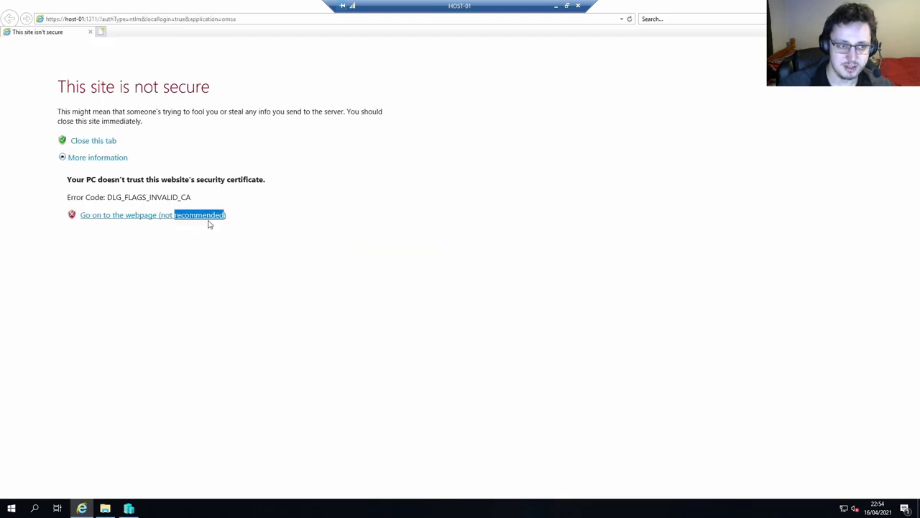
pyautogui.click(163, 215)
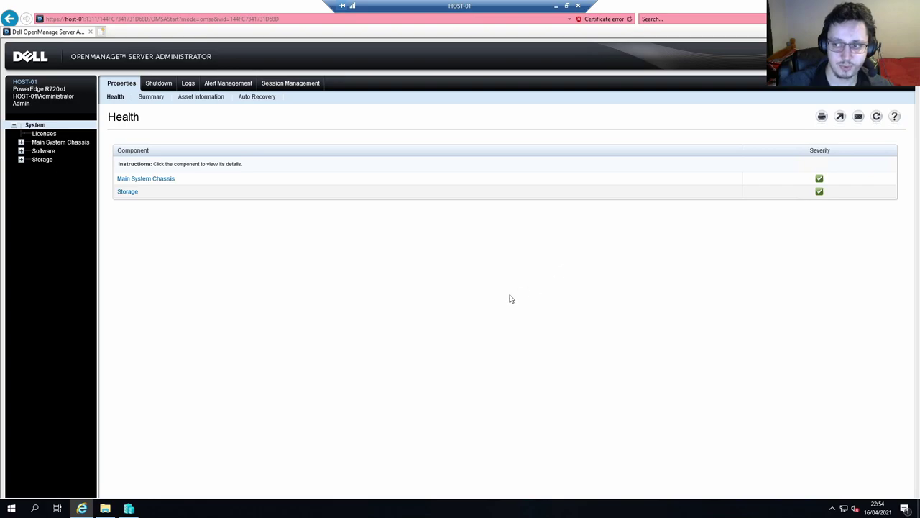
# Step: Examine component health by expanding Main System Chassis, Software and Storage down to the backplane enclosure on Connector 0 of the PERC H710P Mini
pyautogui.click(21, 143)
pyautogui.click(21, 297)
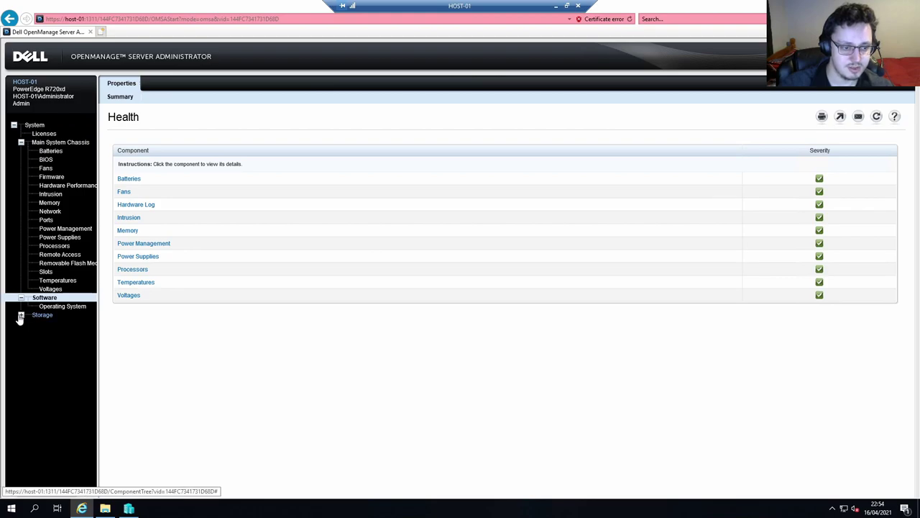
pyautogui.click(21, 314)
pyautogui.click(28, 324)
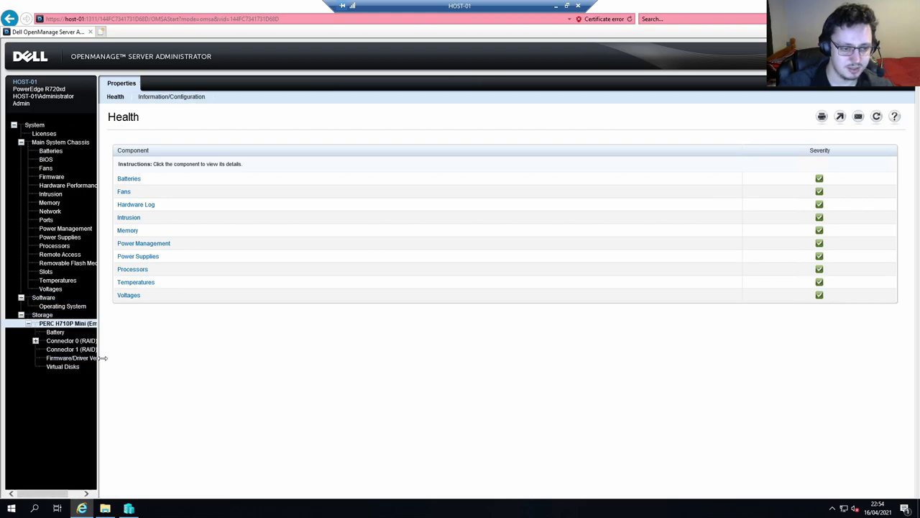
pyautogui.click(36, 342)
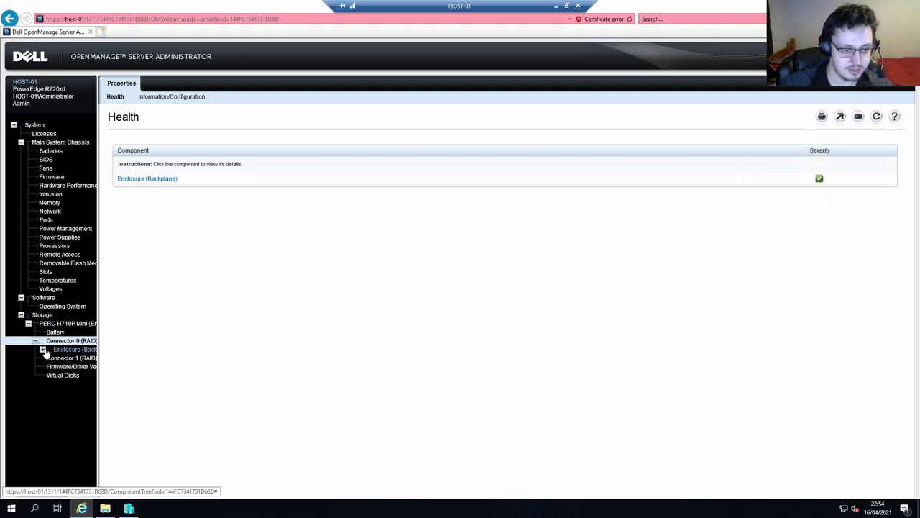
pyautogui.click(42, 349)
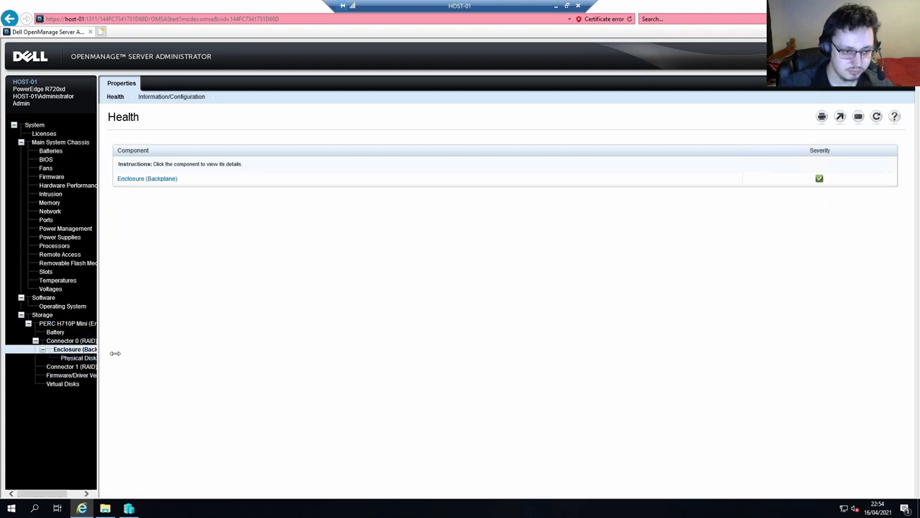
pyautogui.click(84, 341)
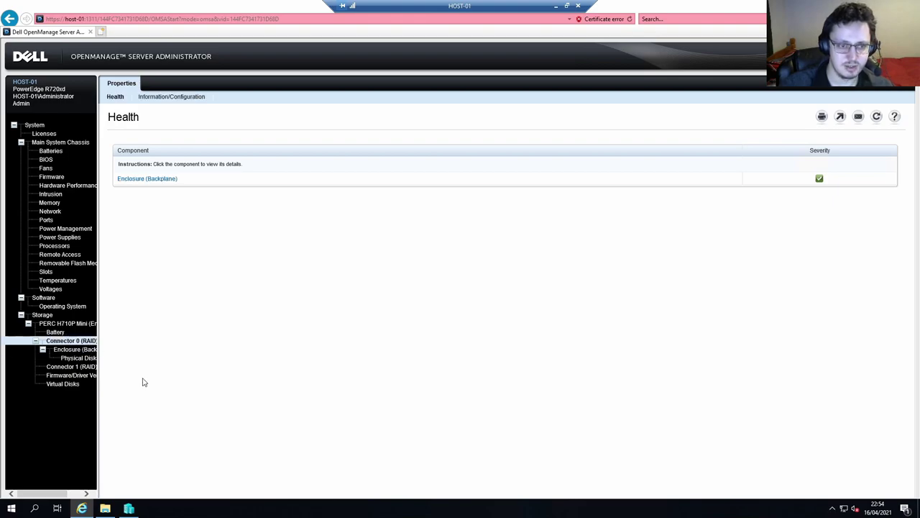
pyautogui.click(140, 179)
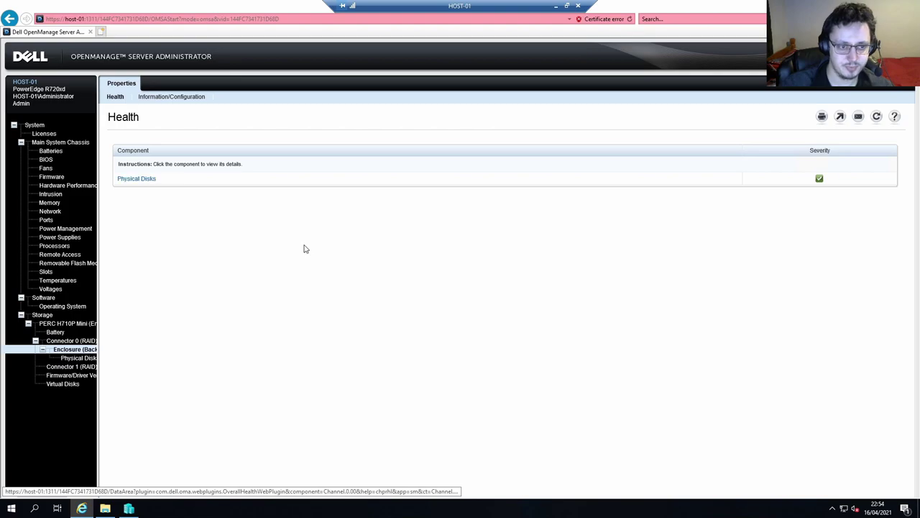
# Step: Review the physical disks in the backplane enclosure on the PERC H710P Mini, then the properties of Connector 1
pyautogui.click(147, 179)
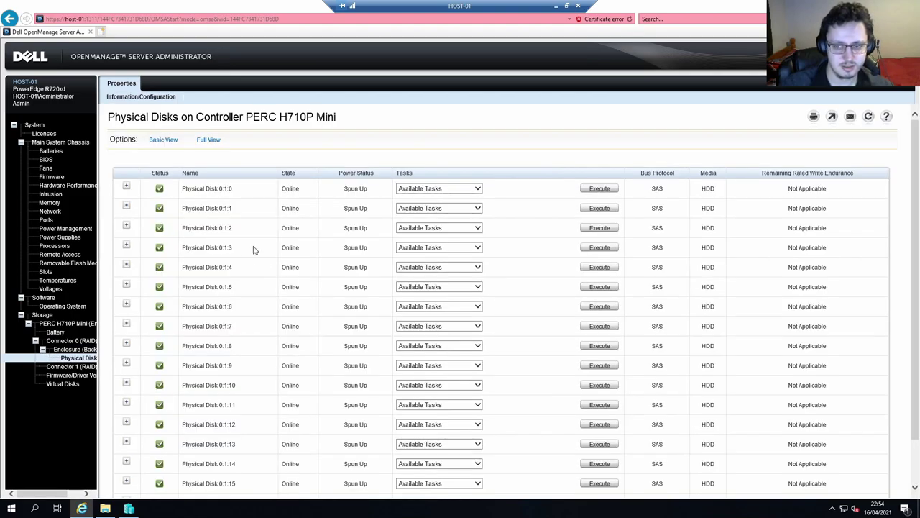
pyautogui.scroll(-2, 312, 263)
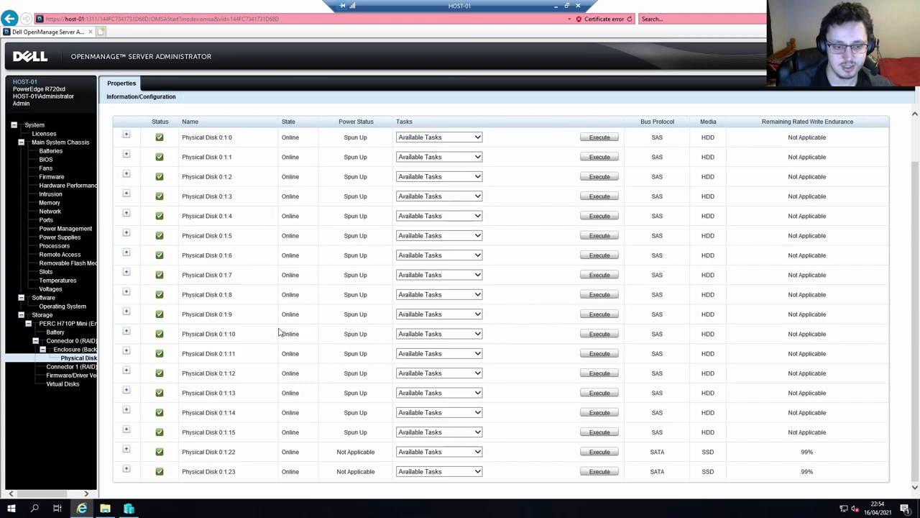
pyautogui.scroll(2, 278, 333)
pyautogui.scroll(-2, 286, 253)
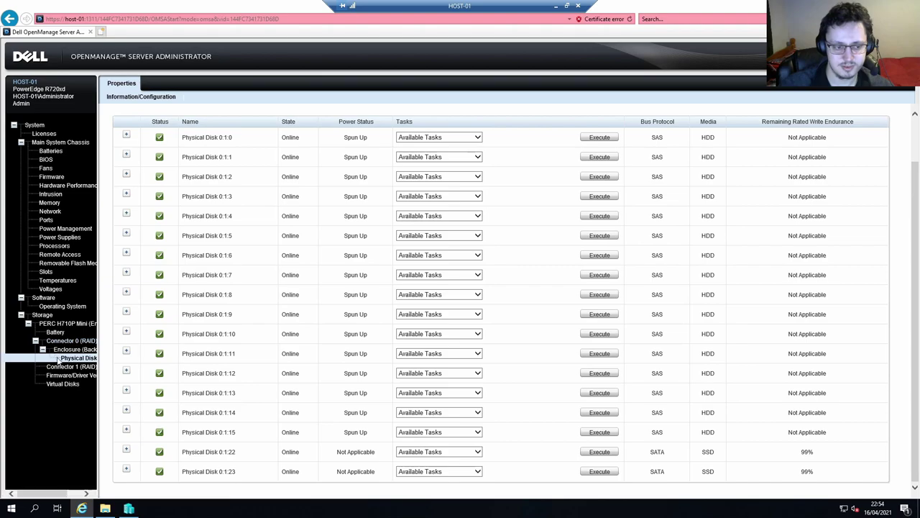
pyautogui.click(72, 368)
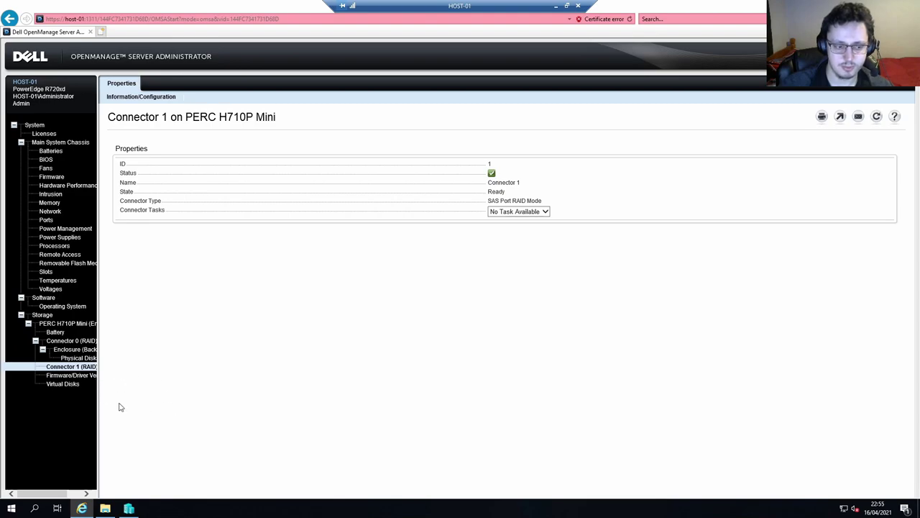
# Step: Examine the RAID layout of each virtual disk on the PERC H710P Mini and close Server Administrator
pyautogui.click(63, 385)
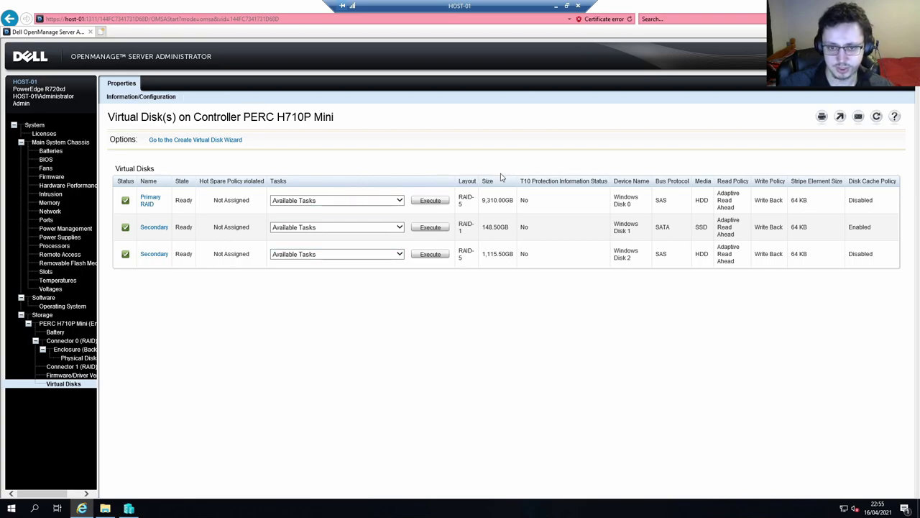
pyautogui.tripleClick(466, 200)
pyautogui.tripleClick(464, 253)
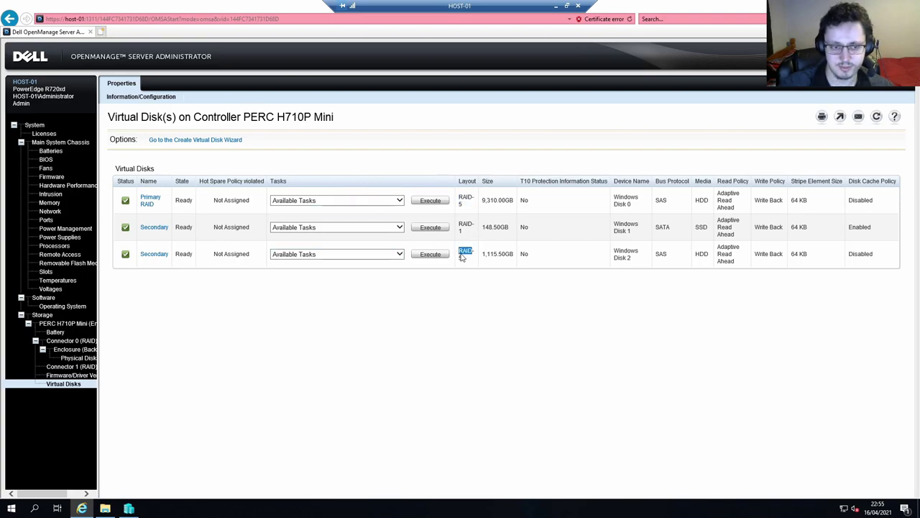
pyautogui.tripleClick(467, 227)
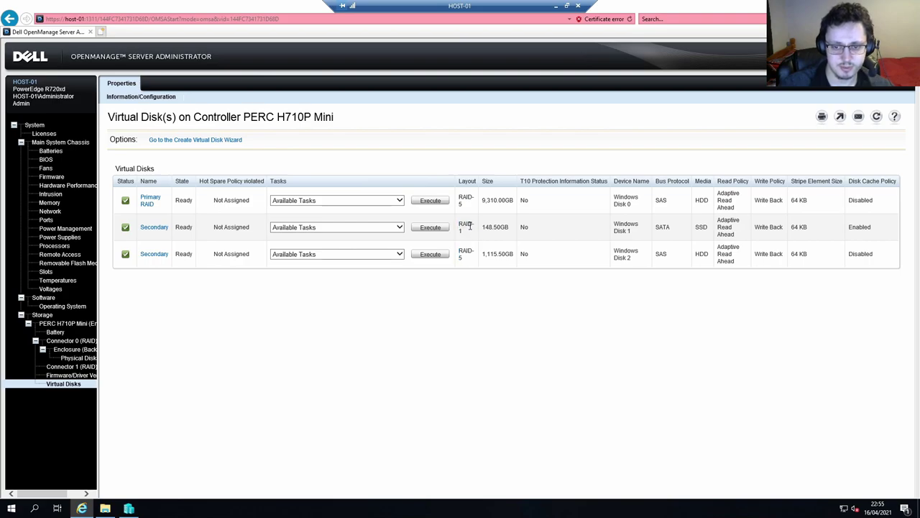
pyautogui.tripleClick(468, 227)
pyautogui.click(471, 228)
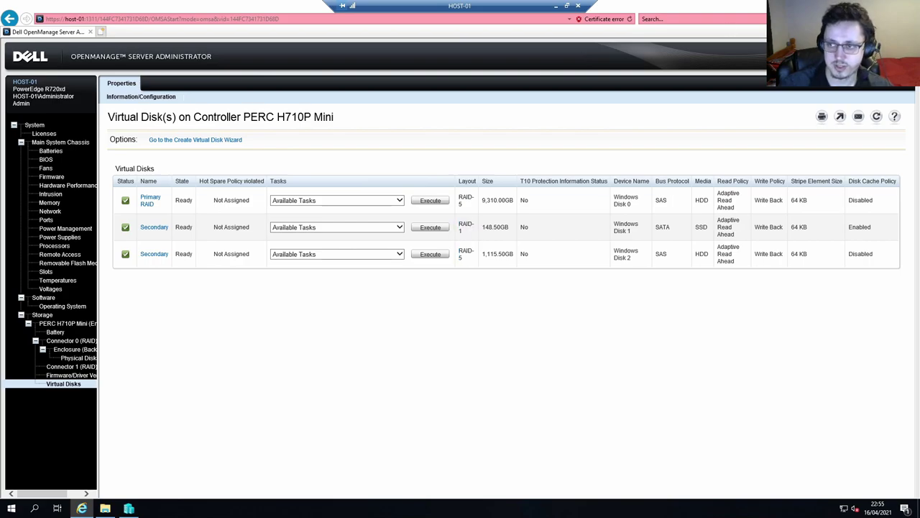
pyautogui.hotkey('alt', 'F4')
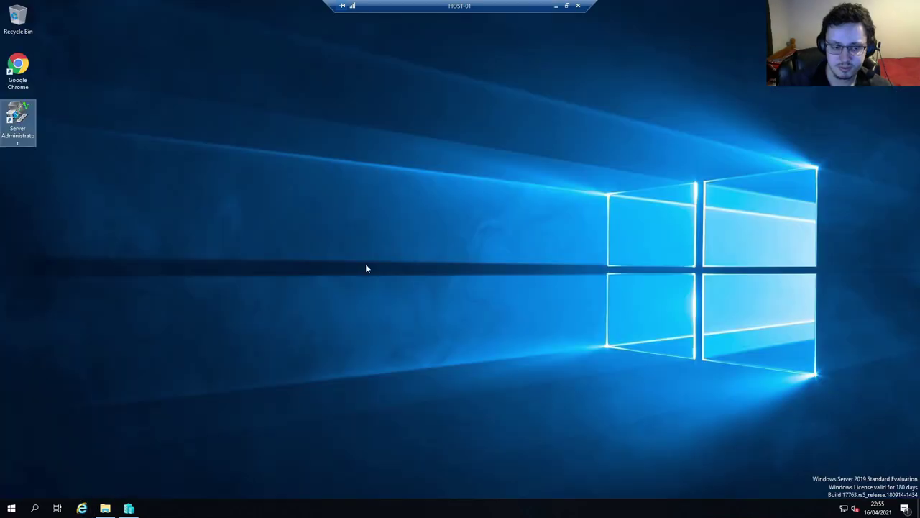
# Step: Try installing the BIOS 2.9.0 update from Downloads, close File Explorer and decline to continue with the update
pyautogui.click(105, 508)
pyautogui.doubleClick(333, 164)
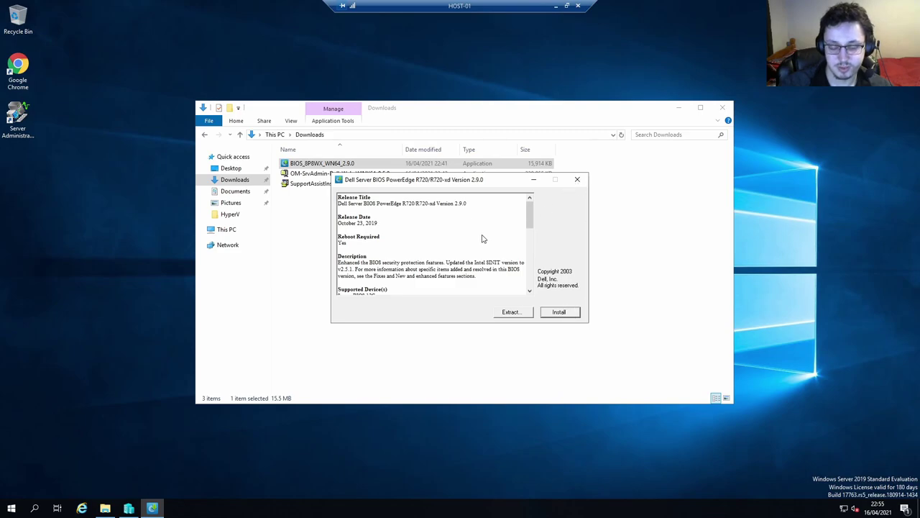
pyautogui.click(723, 107)
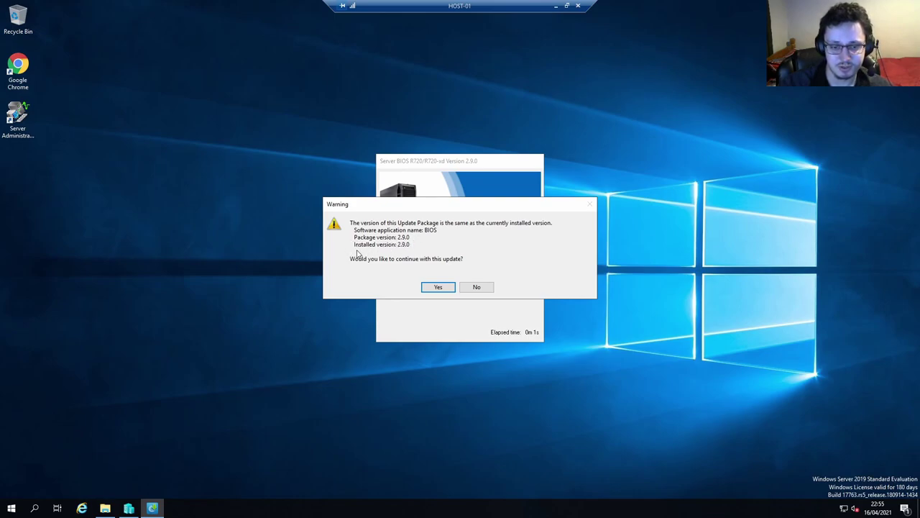
pyautogui.click(477, 287)
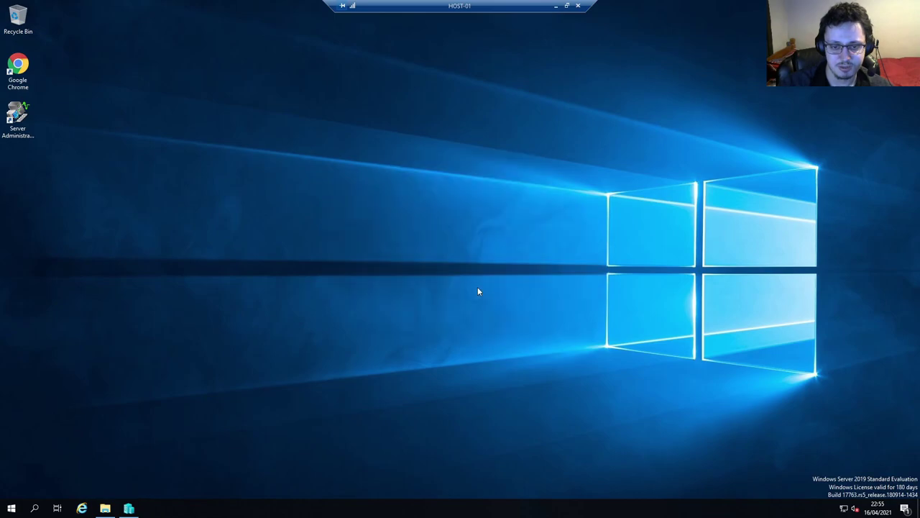
pyautogui.click(556, 312)
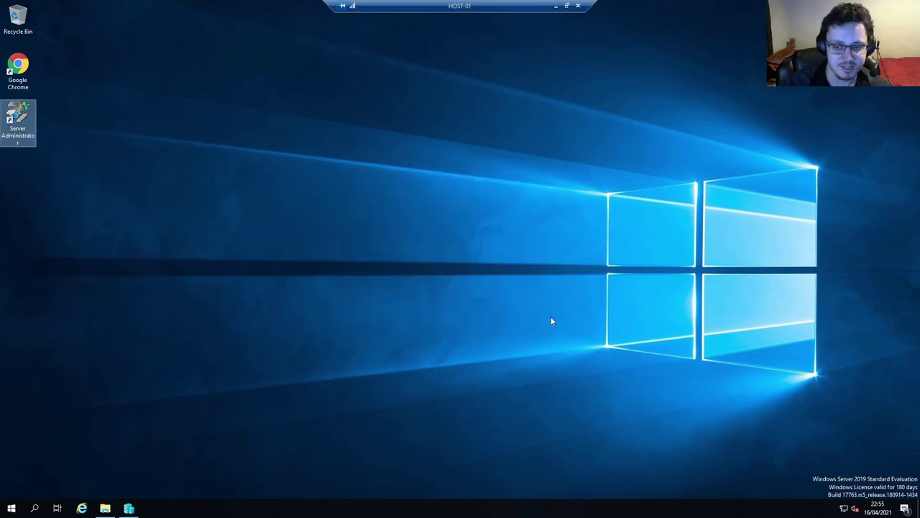
pyautogui.moveTo(97, 1); pyautogui.dragTo(23, 237)
pyautogui.click(141, 262)
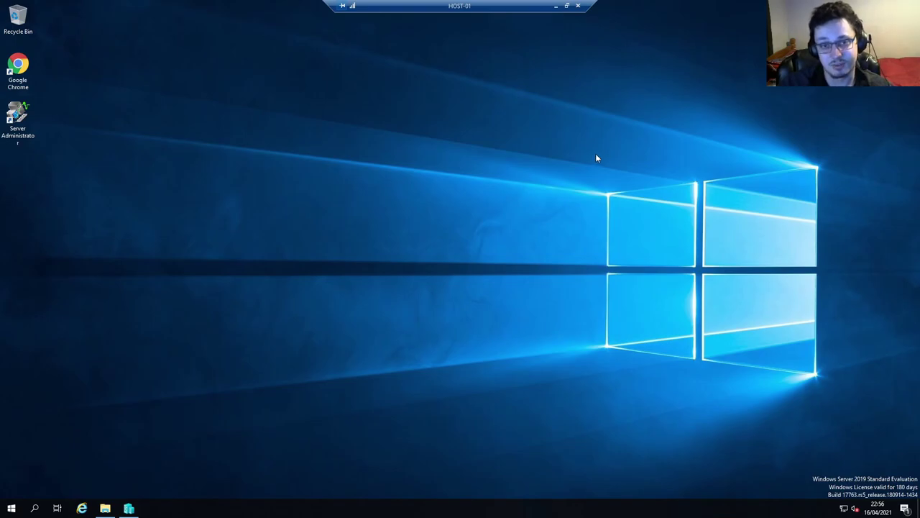
pyautogui.moveTo(593, 104); pyautogui.dragTo(599, 167)
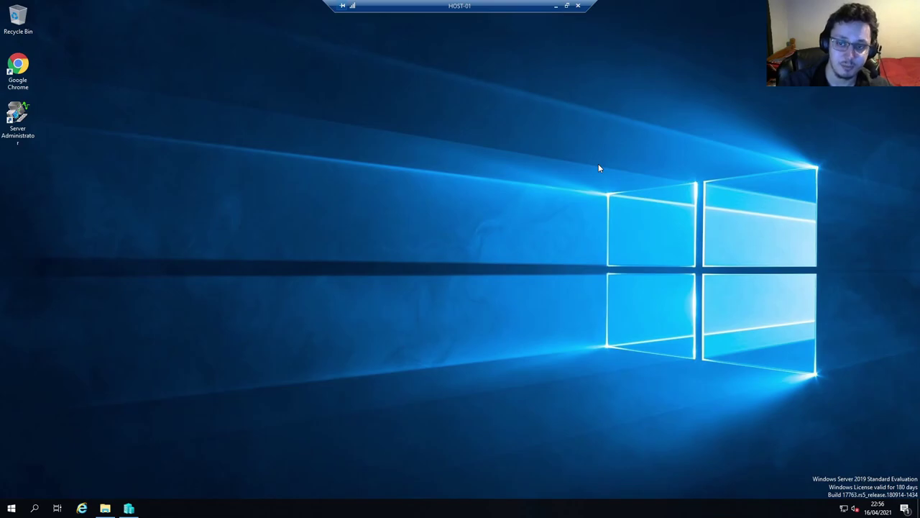
pyautogui.moveTo(596, 142); pyautogui.dragTo(824, 383)
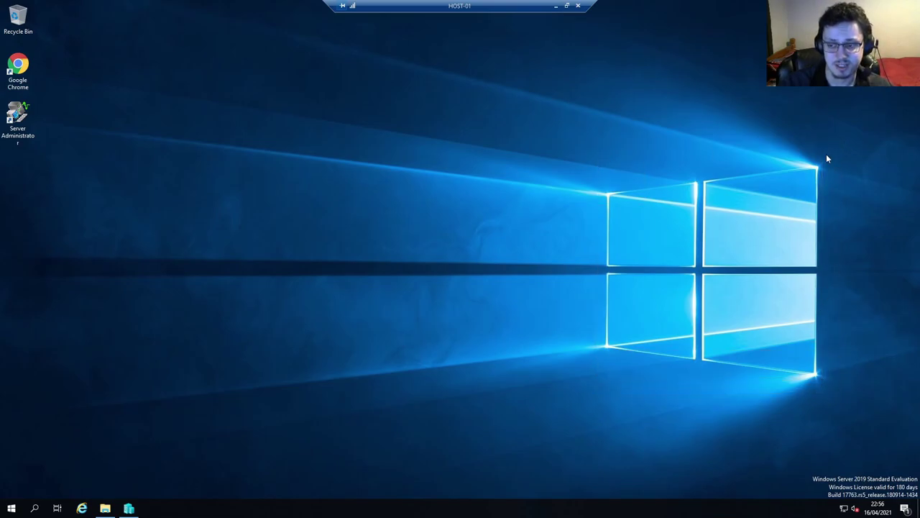
pyautogui.moveTo(827, 155)
pyautogui.mouseDown()
pyautogui.moveTo(776, 351)
pyautogui.moveTo(723, 385)
pyautogui.moveTo(649, 373)
pyautogui.moveTo(596, 377)
pyautogui.moveTo(605, 377)
pyautogui.moveTo(623, 328)
pyautogui.moveTo(824, 152)
pyautogui.mouseUp()
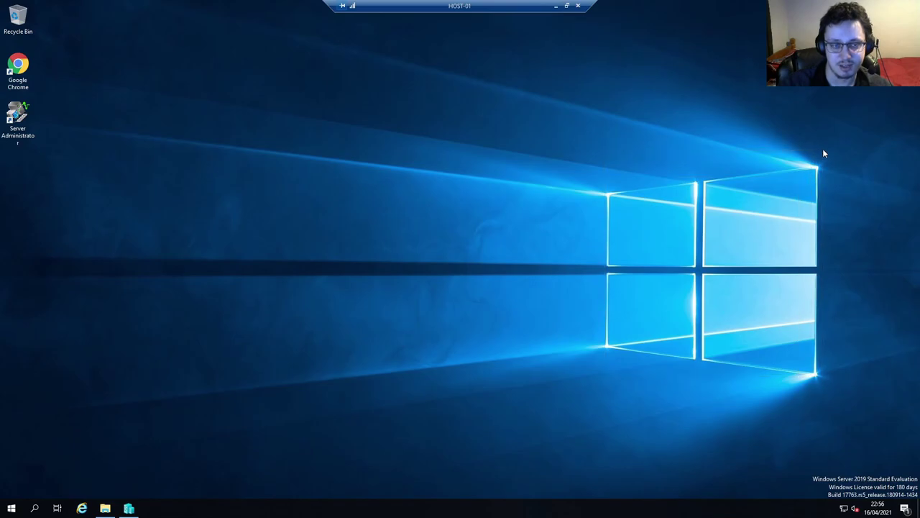